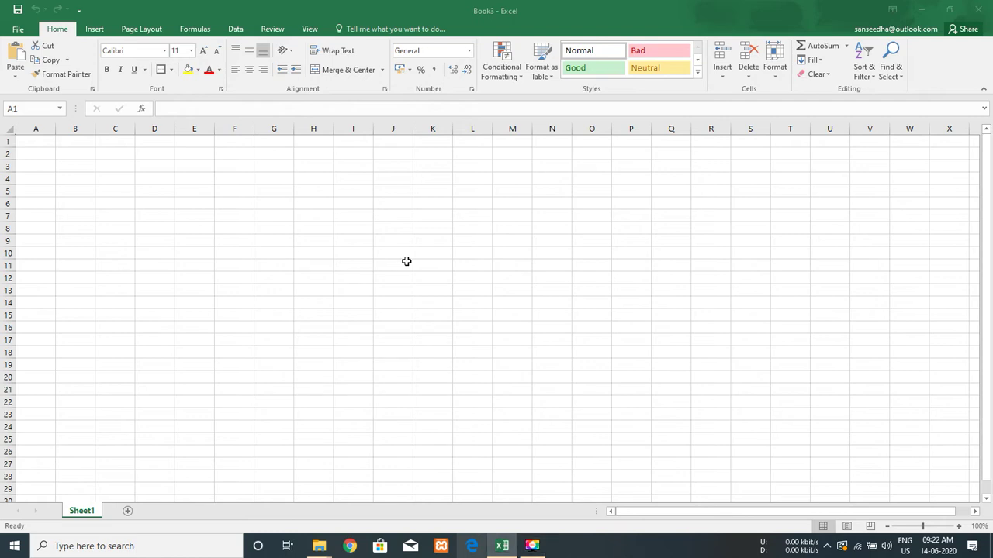
# Enter the headers S.no, Name and Marks across G7:I7.
pyautogui.click(271, 228)
pyautogui.press('Up')
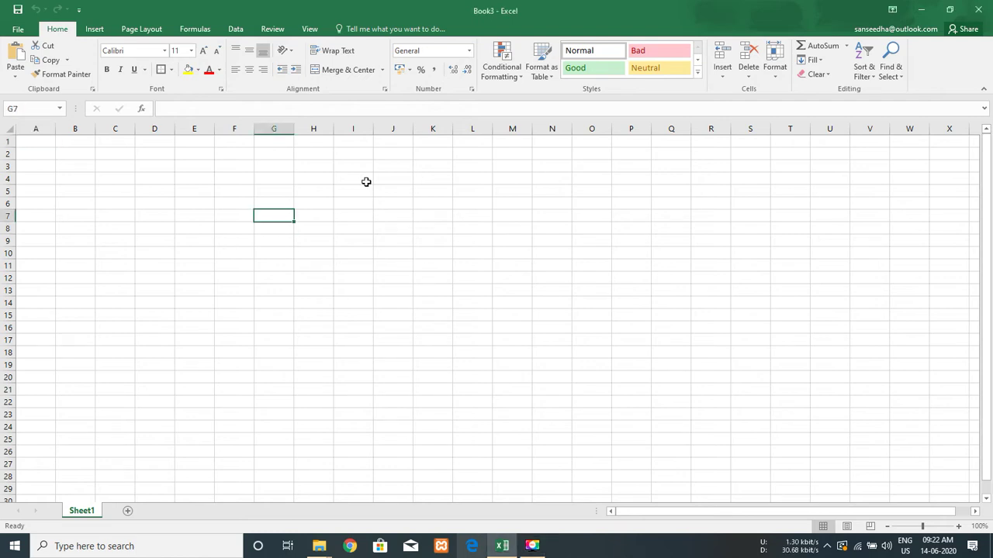
pyautogui.write('S.no')
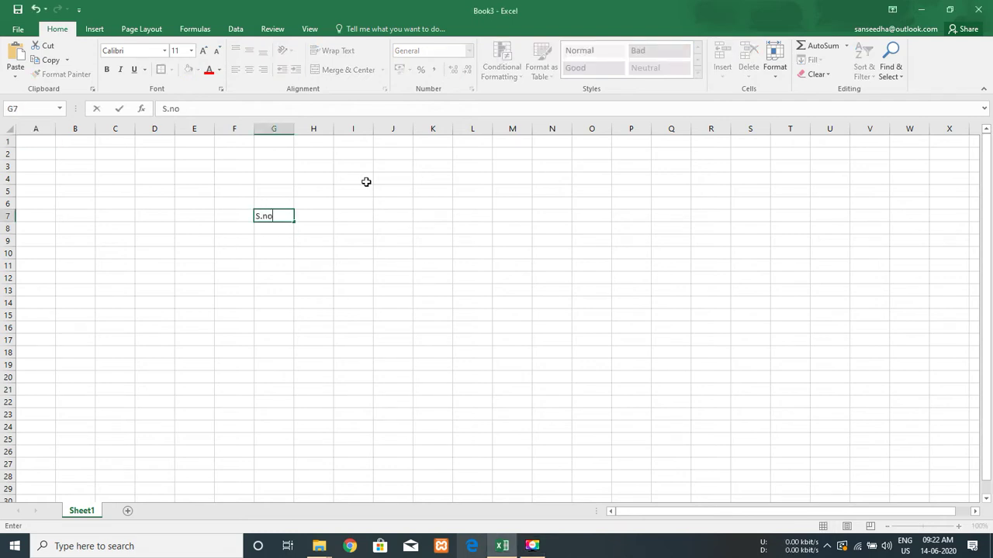
pyautogui.press('Tab')
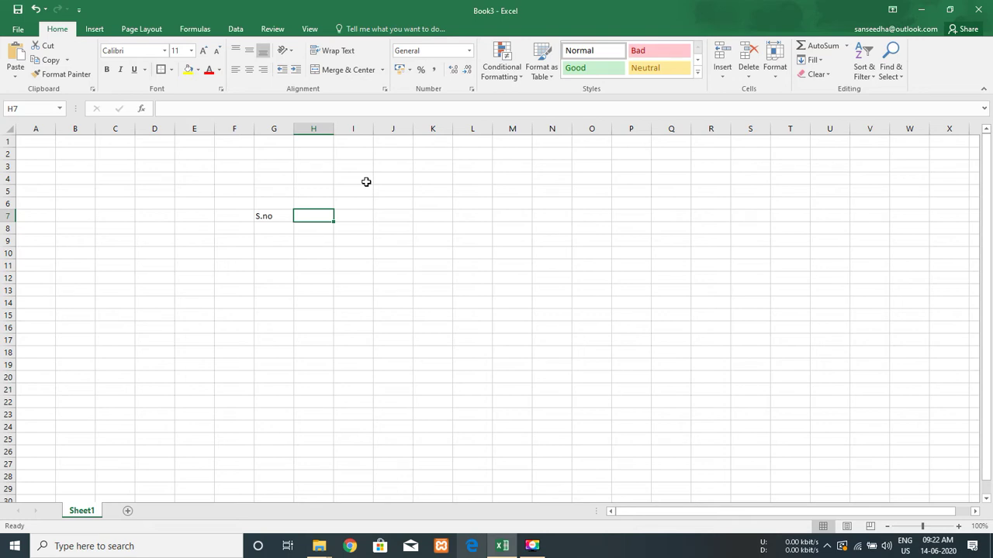
pyautogui.write('Name')
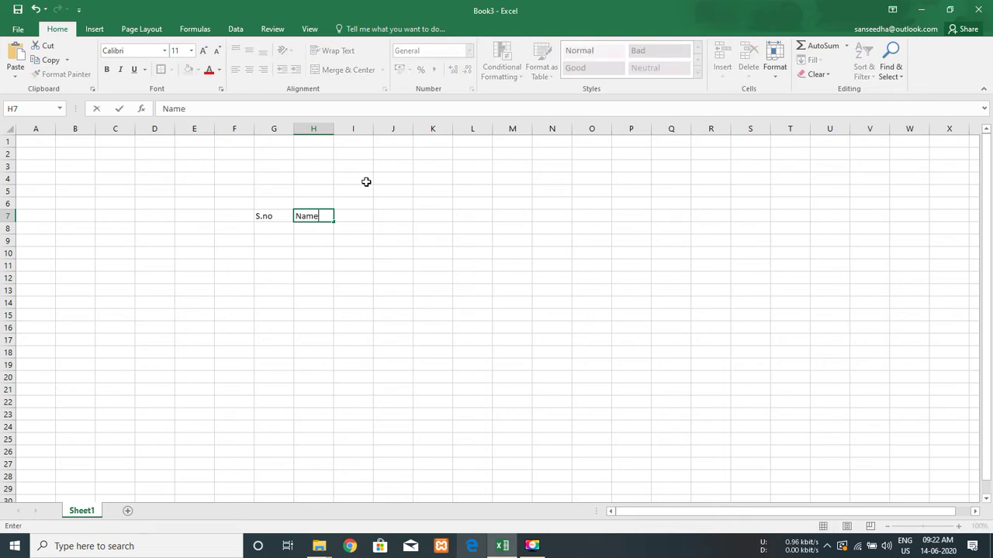
pyautogui.press('Tab')
pyautogui.write('Marks')
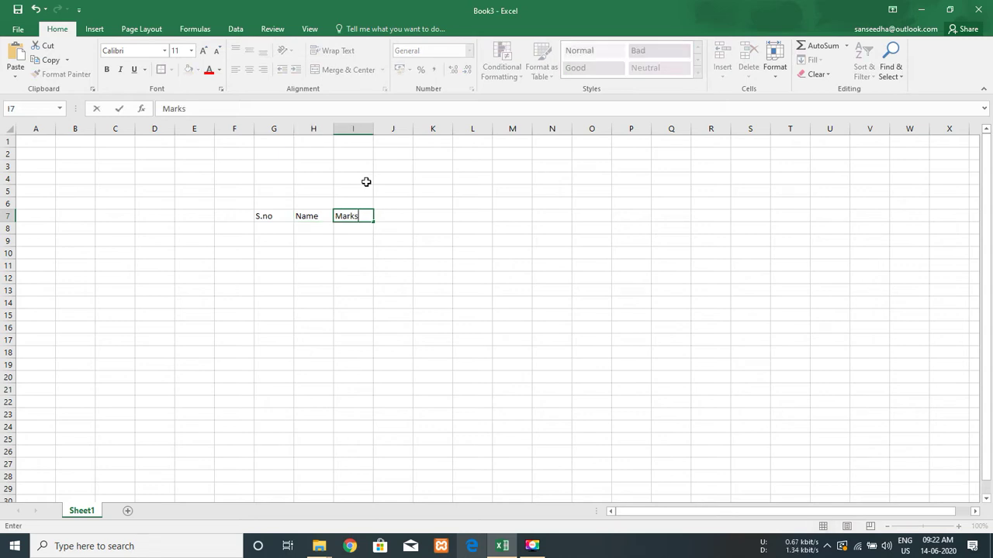
pyautogui.press('Return')
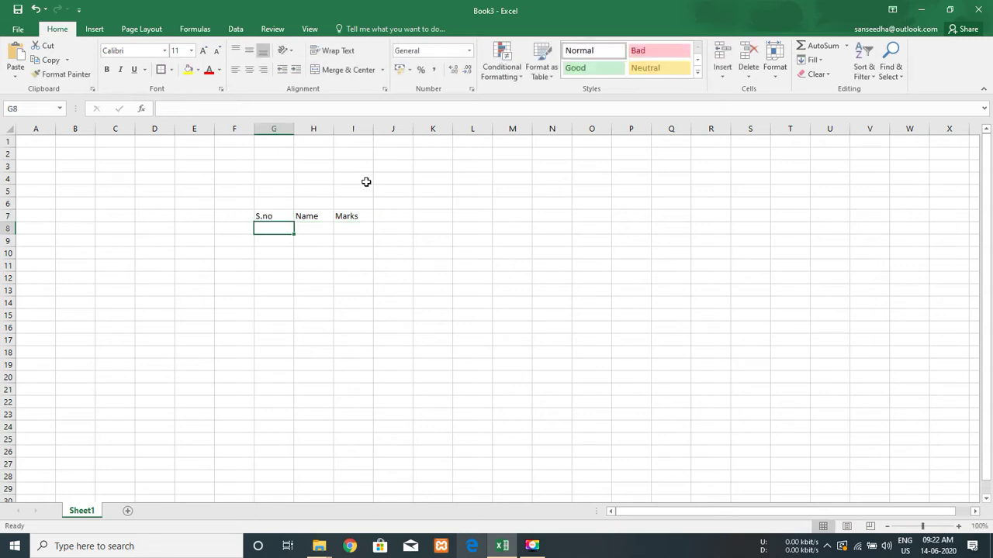
# Fill serial numbers 1 to 10 down G8:G17 beneath S.no.
pyautogui.write('1')
pyautogui.press('Return')
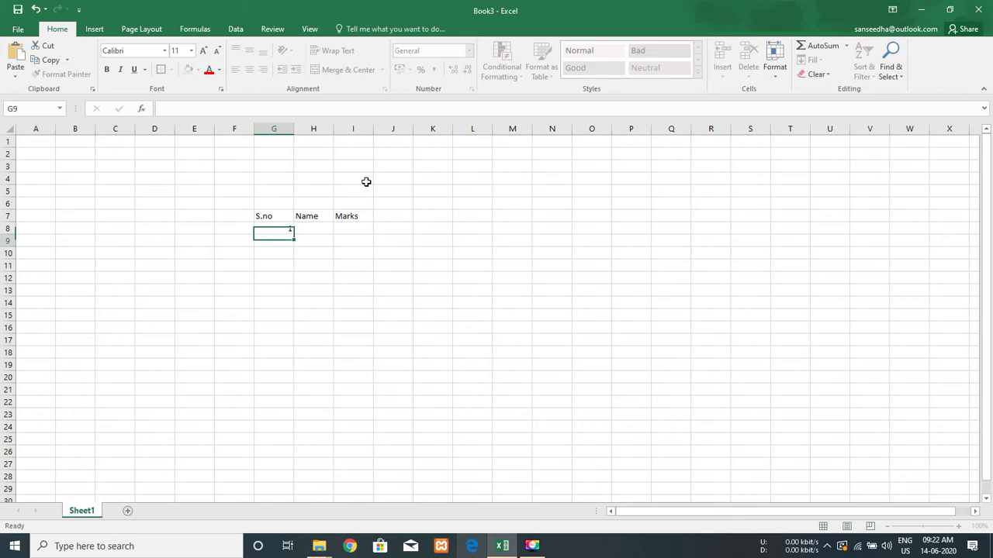
pyautogui.write('2 3 4')
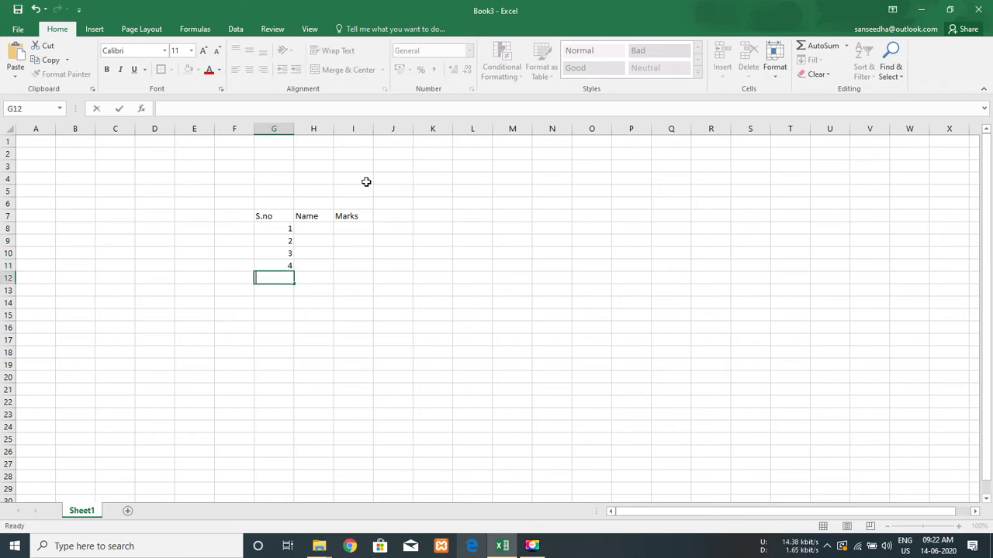
pyautogui.press('Return')
pyautogui.write('5')
pyautogui.press('Return')
pyautogui.write('6 7 ')
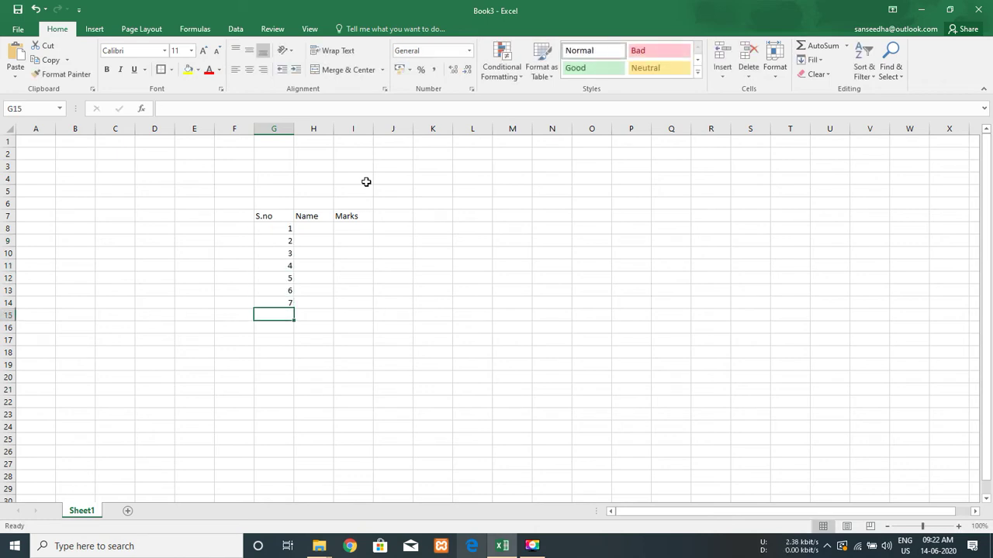
pyautogui.write('8 9 10')
pyautogui.press('Return')
pyautogui.press('Up')
pyautogui.press('Right')
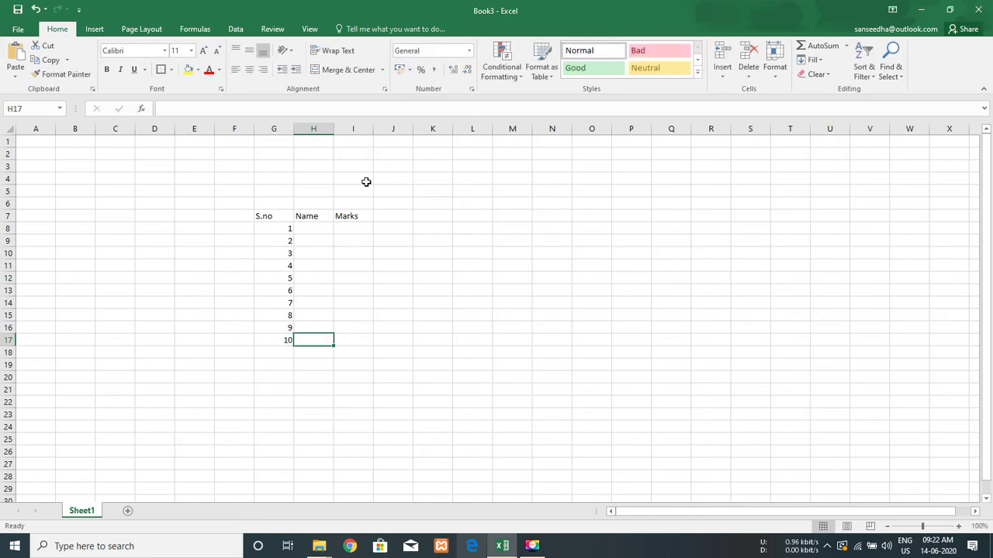
pyautogui.press('Up')
pyautogui.press('Up')
pyautogui.press('Up')
pyautogui.press('Left')
pyautogui.press('Down')
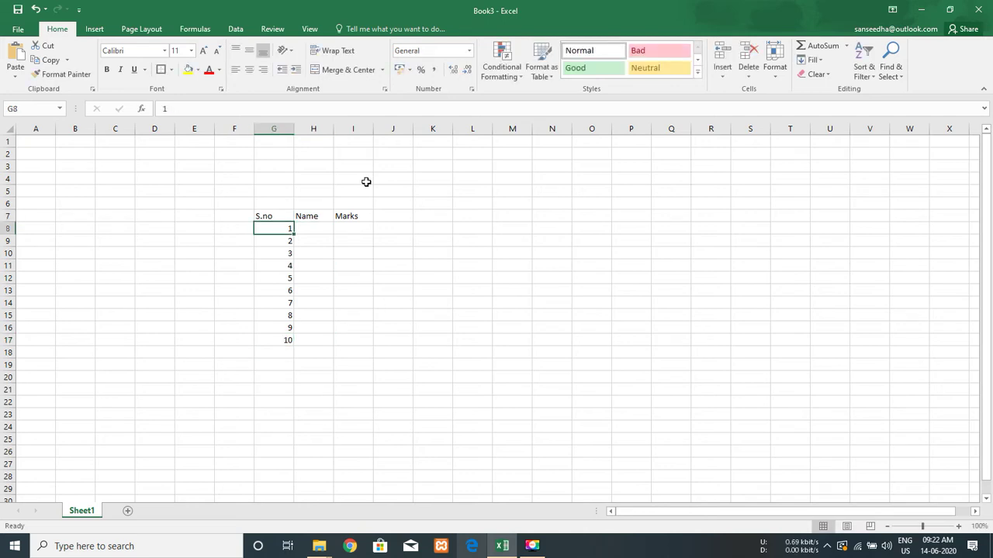
# Clear serial numbers 2 to 10 from G9:G17.
pyautogui.press('Down')
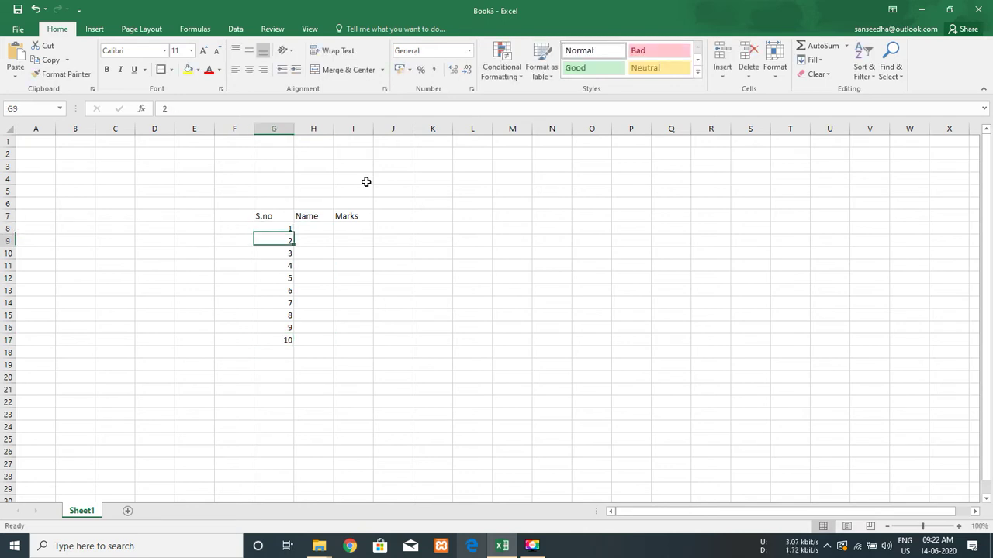
pyautogui.hotkey('ctrl', 'shift', 'Down')
pyautogui.press('Delete')
pyautogui.press('Up')
pyautogui.press('Down')
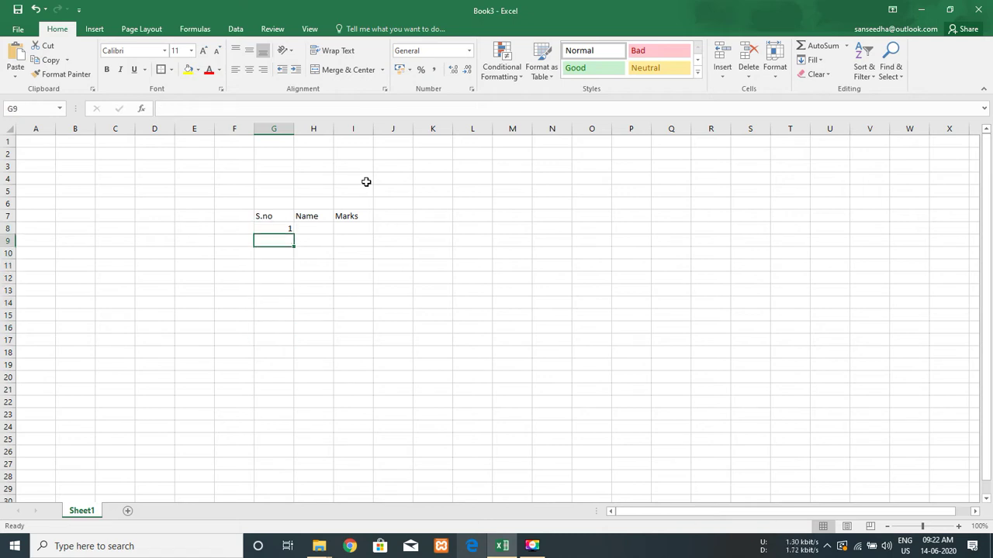
# Enter =G8+1 in G9 and fill it down through G17.
pyautogui.write('=')
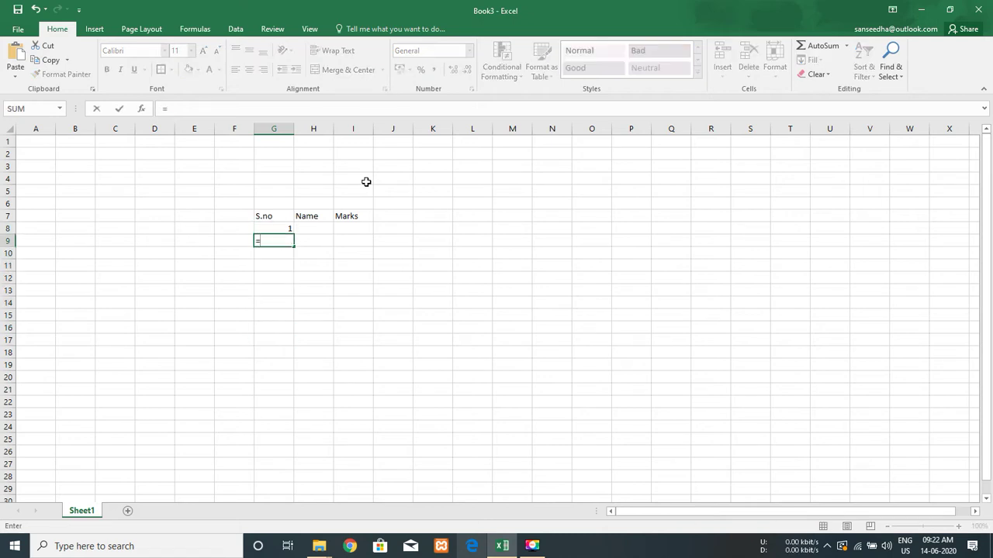
pyautogui.press('Up')
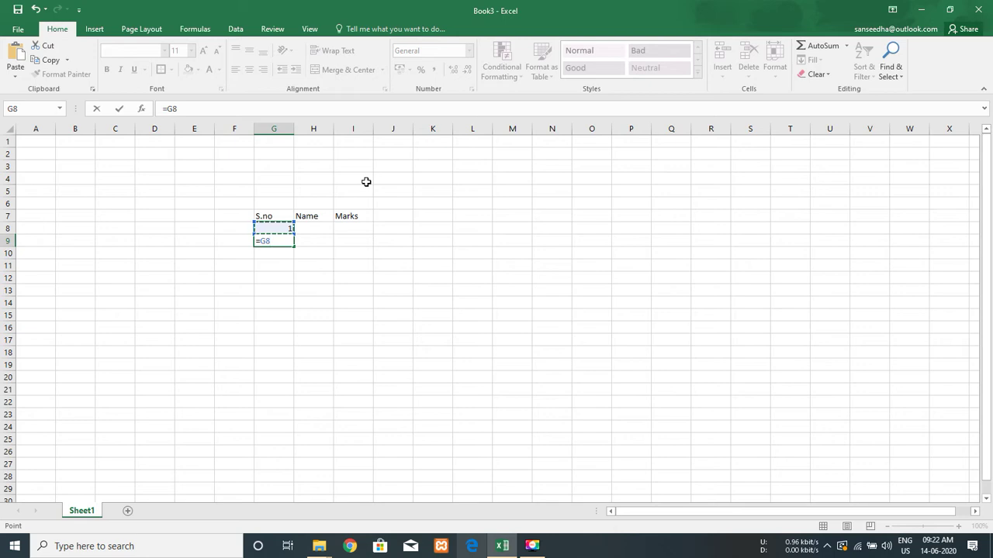
pyautogui.write('+1')
pyautogui.hotkey('ctrl', 'Return')
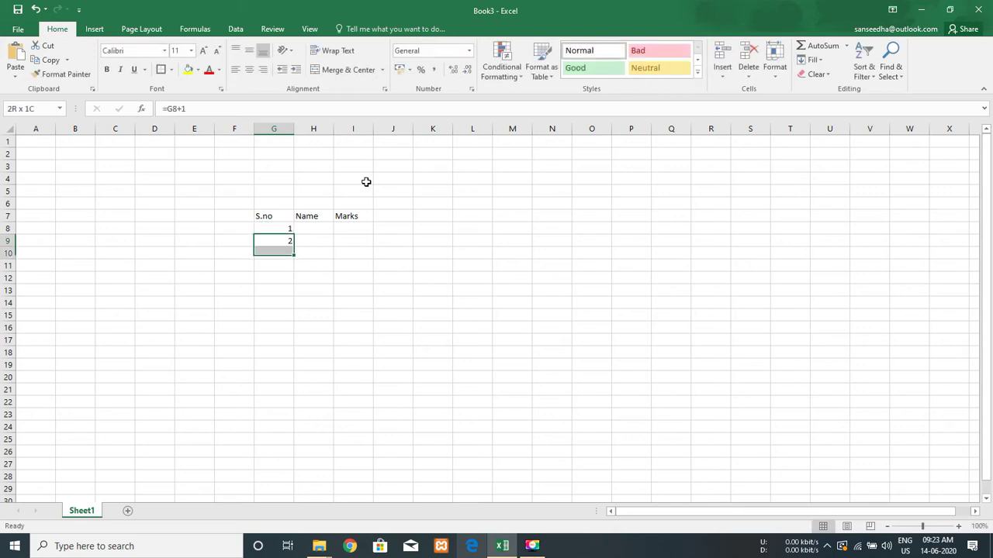
pyautogui.hotkey('shift', 'Down')
pyautogui.hotkey('shift', 'Down')
pyautogui.hotkey('shift', 'Down')
pyautogui.hotkey('shift', 'Down')
pyautogui.hotkey('shift', 'Down')
pyautogui.hotkey('shift', 'Down')
pyautogui.hotkey('shift', 'Down')
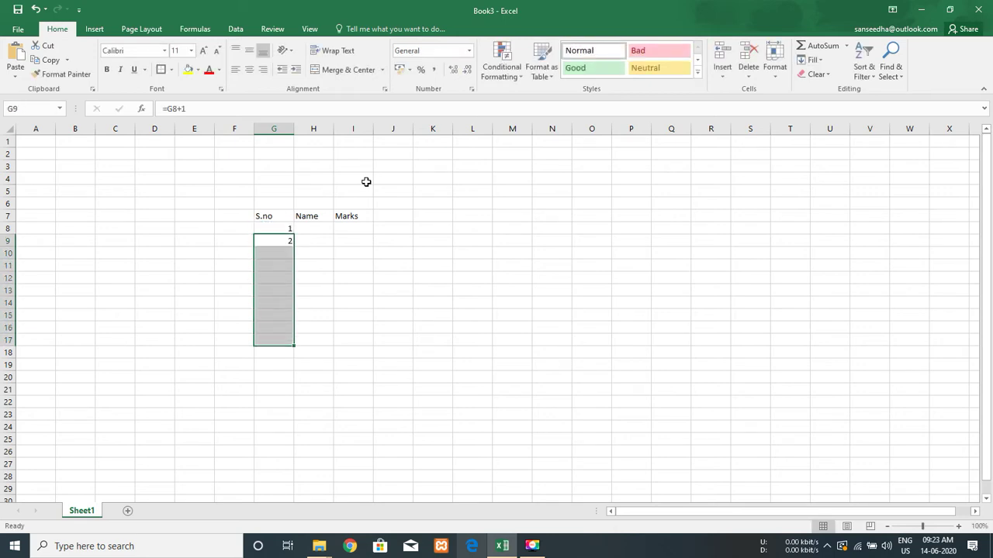
pyautogui.hotkey('ctrl', 'd')
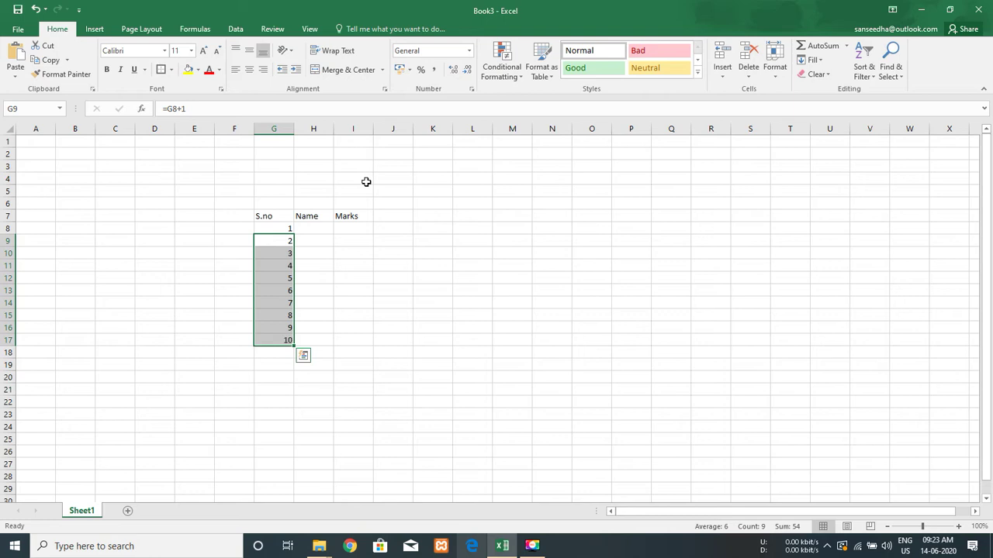
pyautogui.press('Up')
pyautogui.press('Down')
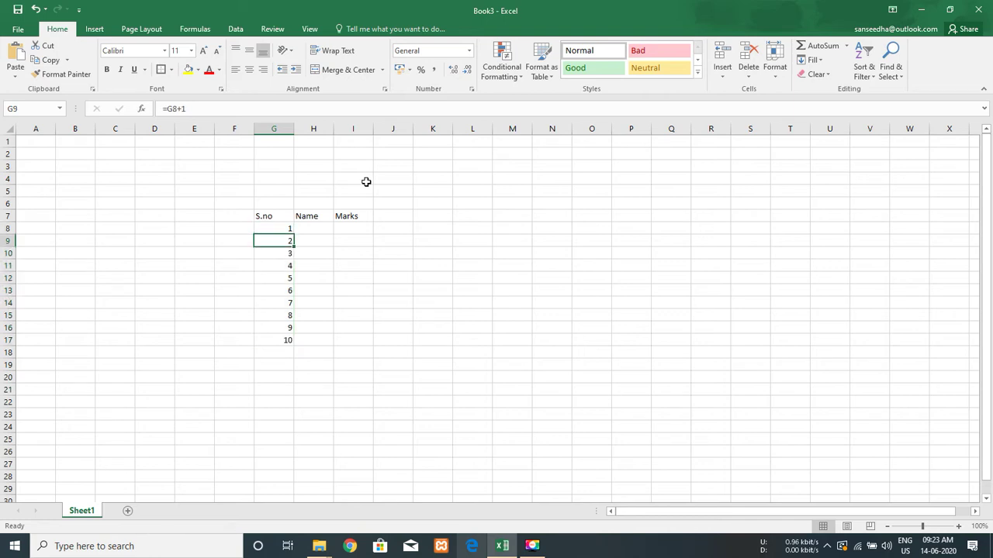
pyautogui.press('Down')
pyautogui.press('Down')
# Clear the serial numbers in G9:G17 again, keeping 1 in G8.
pyautogui.press('Up')
pyautogui.press('Up')
pyautogui.hotkey('ctrl', 'shift', 'Down')
pyautogui.press('Delete')
pyautogui.press('Up')
pyautogui.press('Down')
pyautogui.press('Down')
pyautogui.press('Down')
pyautogui.press('Down')
pyautogui.press('Down')
pyautogui.press('Down')
# Fill G8:G17 as a linear series with step value 1.
pyautogui.press('Up')
pyautogui.hotkey('shift', 'Up')
pyautogui.hotkey('shift', 'Up')
pyautogui.hotkey('shift', 'Up')
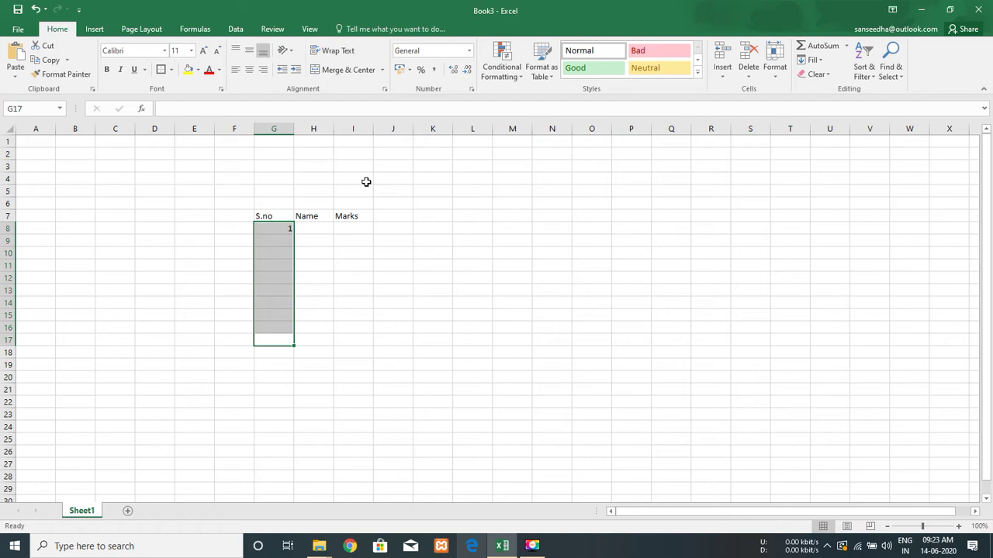
pyautogui.press('alt')
pyautogui.press('h')
pyautogui.press('f')
pyautogui.press('i')
pyautogui.press('s')
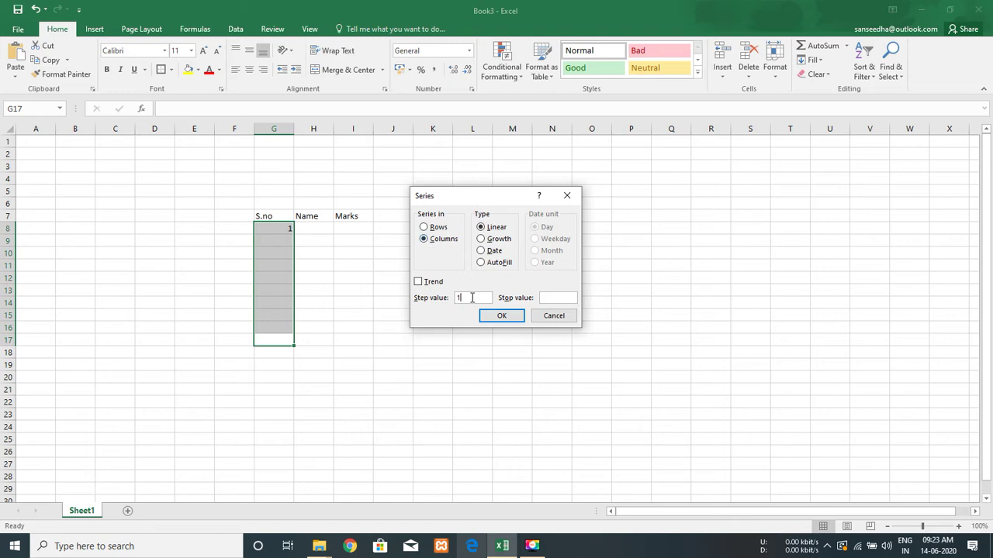
pyautogui.click(500, 318)
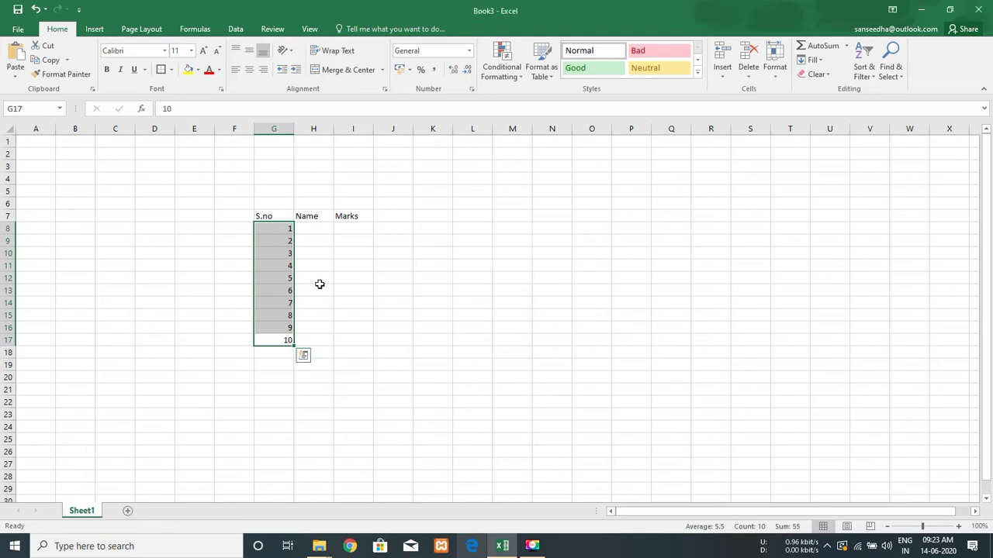
# Type the note 'ALT + E + I + S' into cell H4.
pyautogui.press('Up')
pyautogui.press('Down')
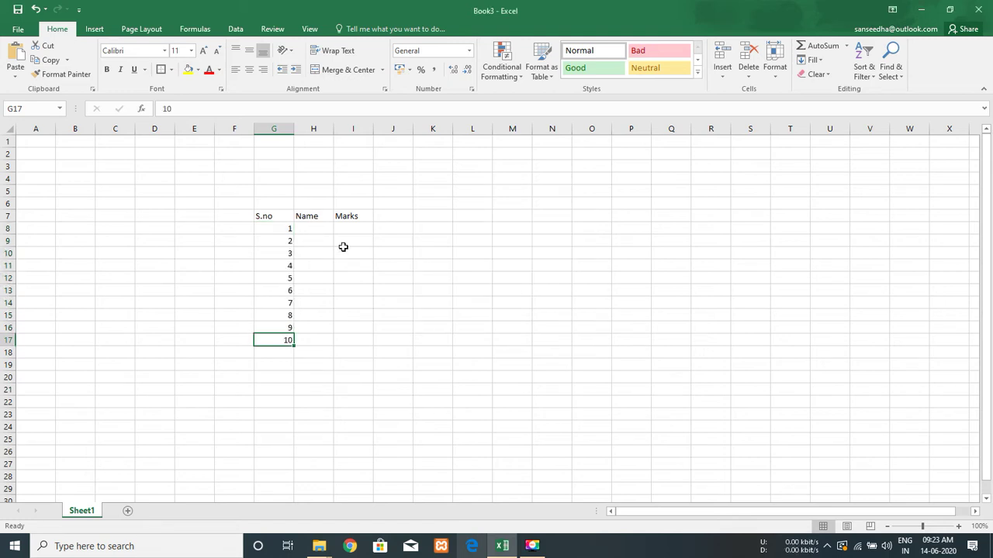
pyautogui.press('Down')
pyautogui.press('Up')
pyautogui.press('Up')
pyautogui.hotkey('ctrl', 'Up')
pyautogui.press('Down')
pyautogui.press('Down')
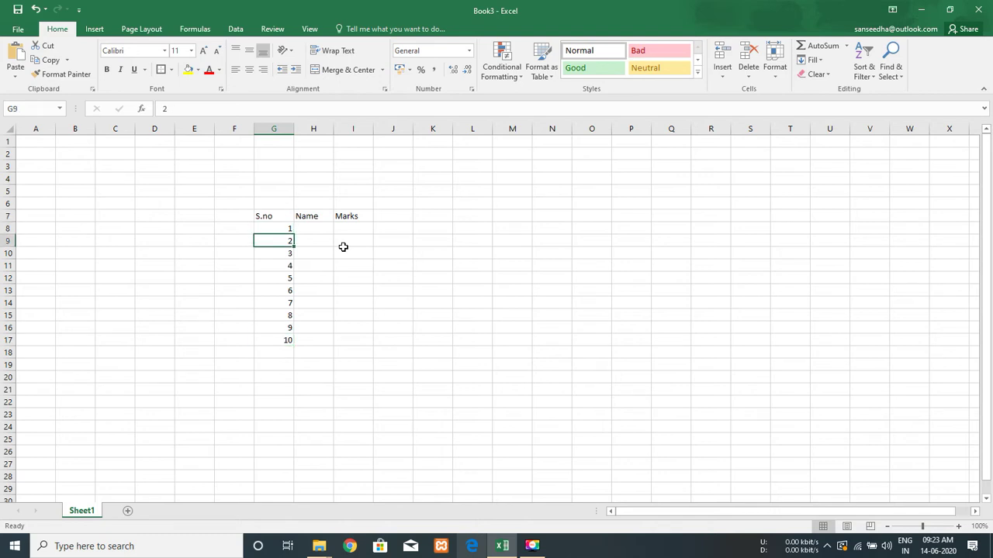
pyautogui.press('Right')
pyautogui.press('Up')
pyautogui.press('Up')
pyautogui.press('Up')
pyautogui.press('Up')
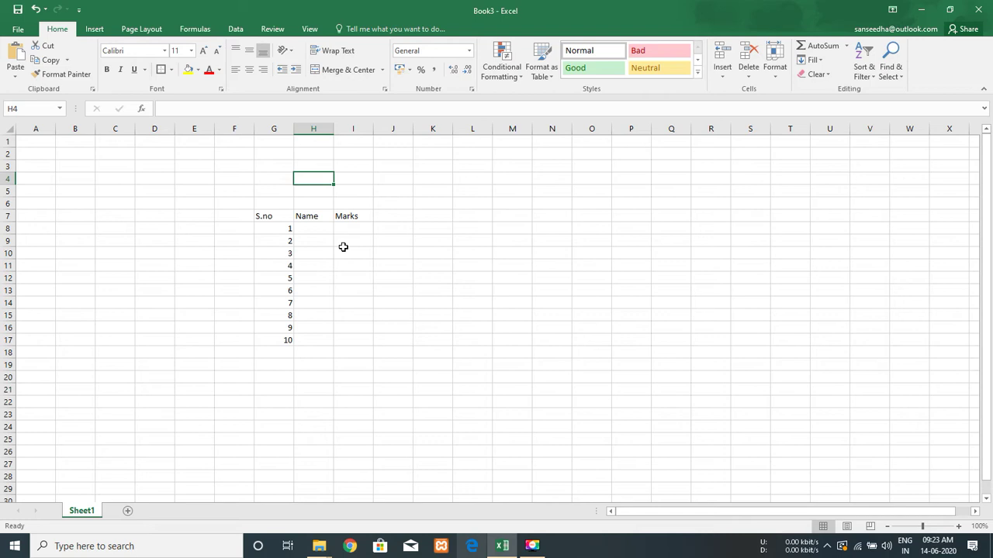
pyautogui.write('ALT + ')
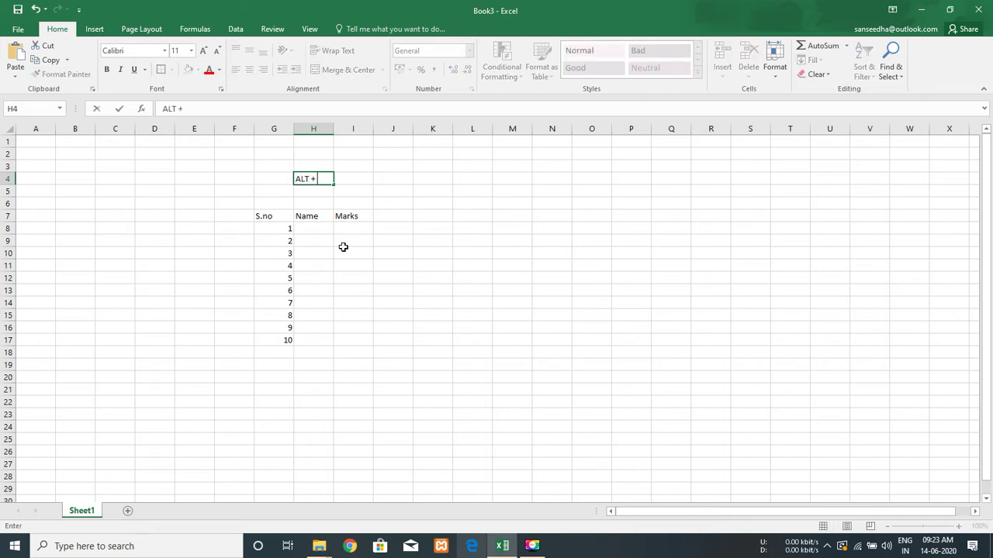
pyautogui.write('E + I')
pyautogui.write(' + S')
pyautogui.press('Tab')
# Widen column H and delete the note from H4.
pyautogui.press('Left')
pyautogui.moveTo(333, 129); pyautogui.dragTo(364, 147)
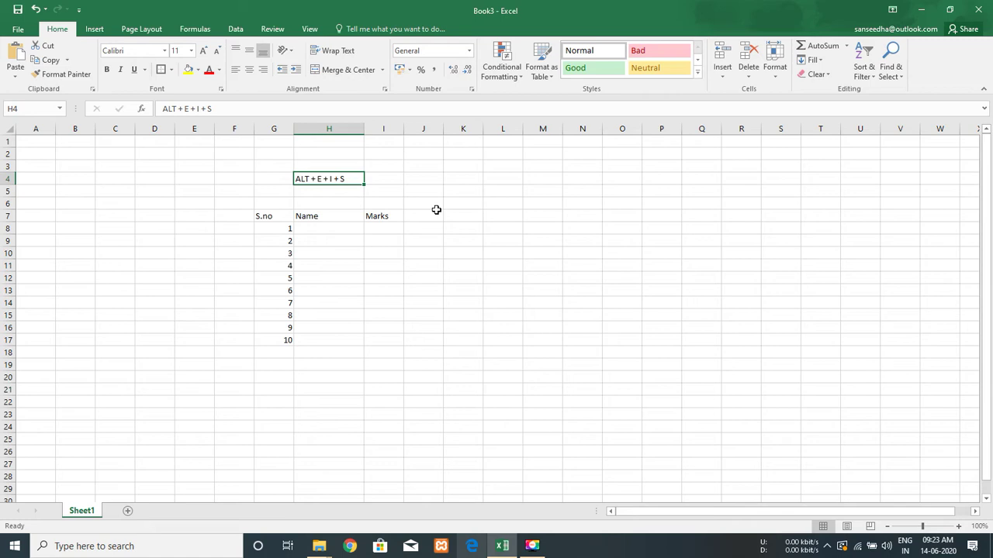
pyautogui.press('Delete')
# Enter the names Muthu, Priya, Raju, Hari, Thiru and Venu in H8:H13.
pyautogui.click(333, 236)
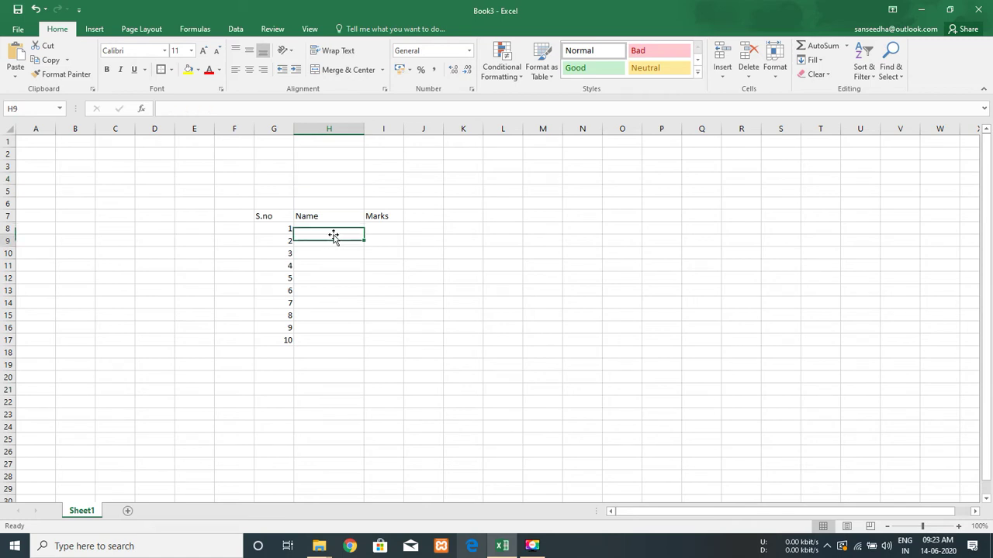
pyautogui.press('Up')
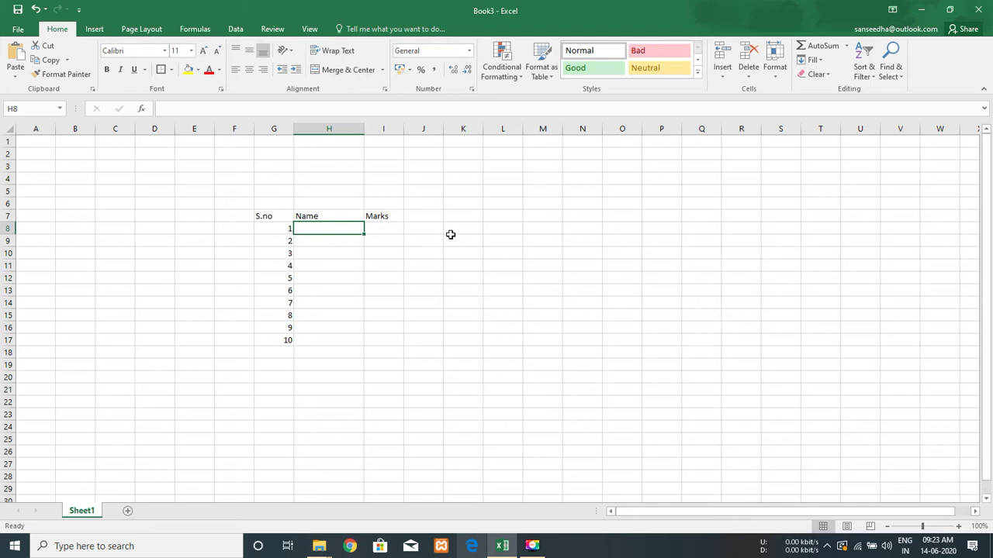
pyautogui.write('mUTHU')
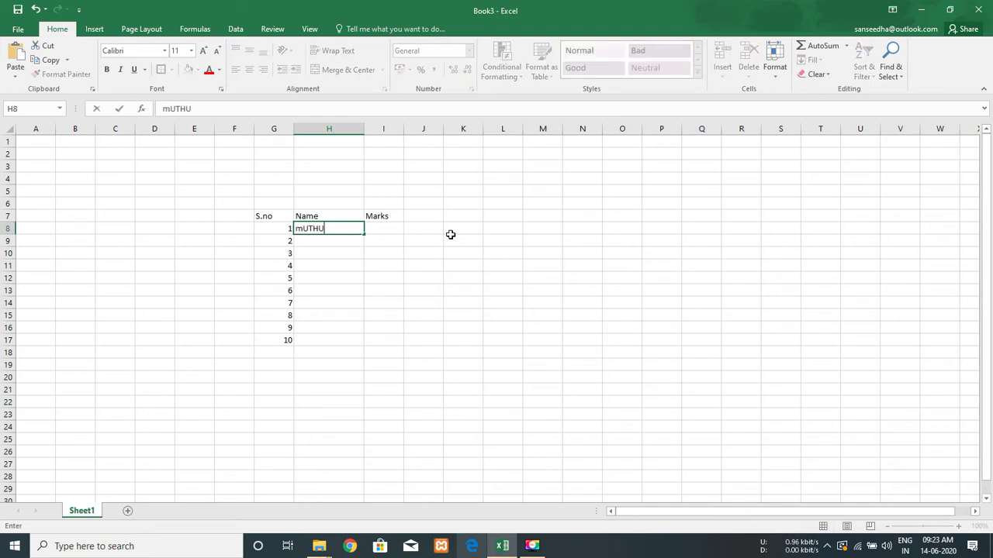
pyautogui.write('M')
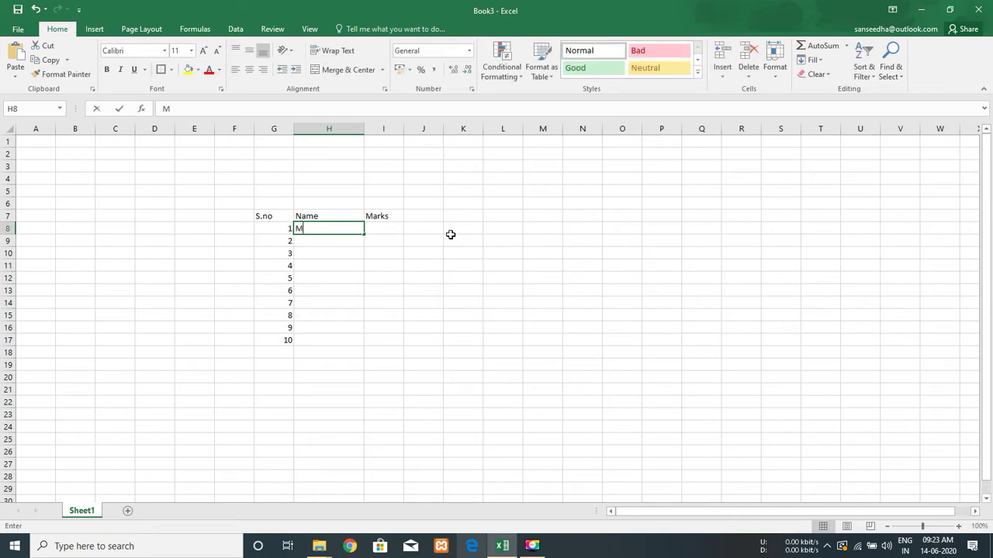
pyautogui.write('uthu')
pyautogui.press('Return')
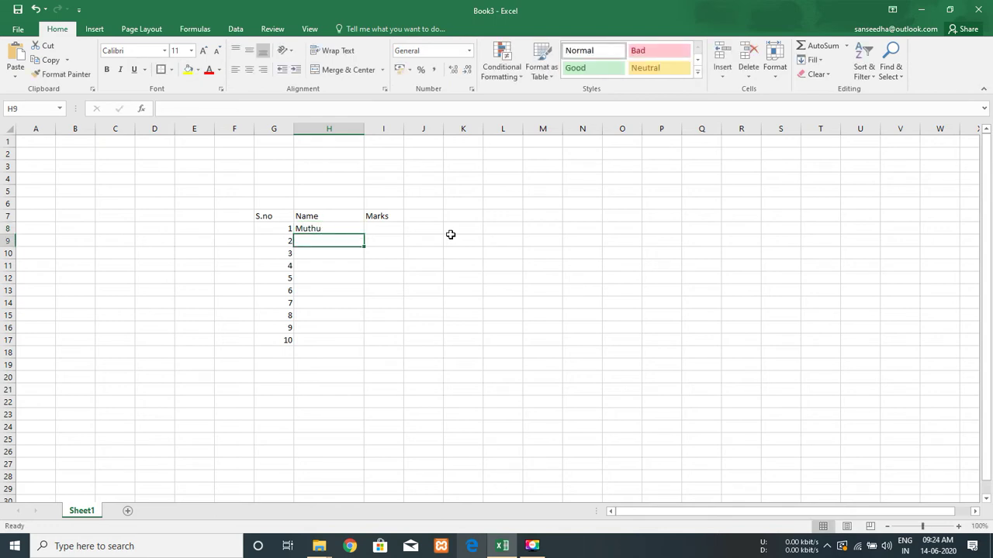
pyautogui.write('Priya')
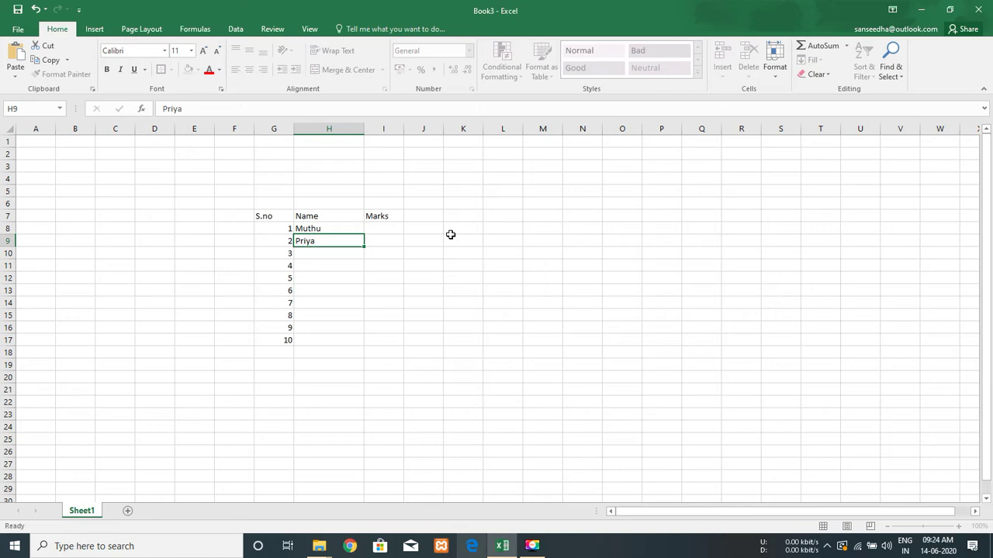
pyautogui.press('Return')
pyautogui.write('Raju')
pyautogui.press('Return')
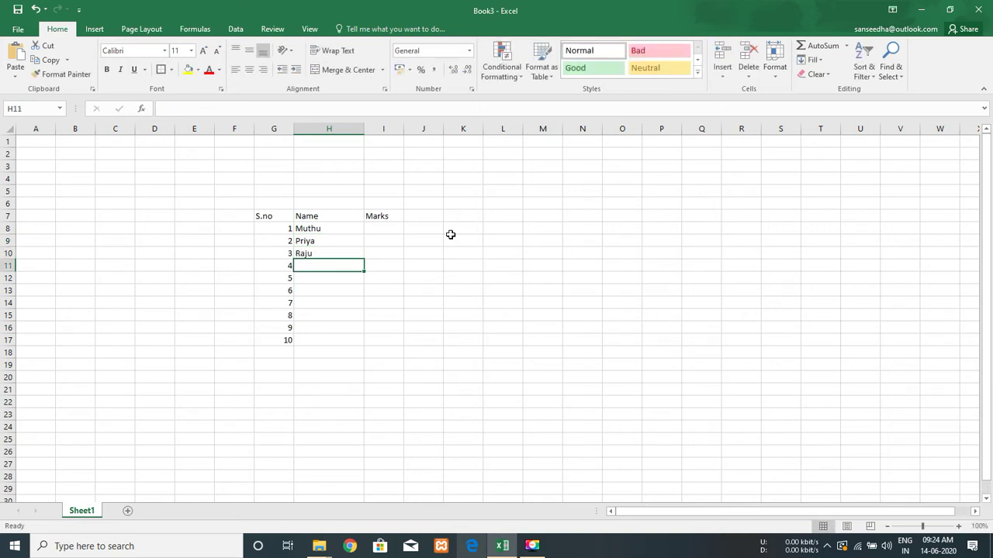
pyautogui.write('Hari')
pyautogui.press('Return')
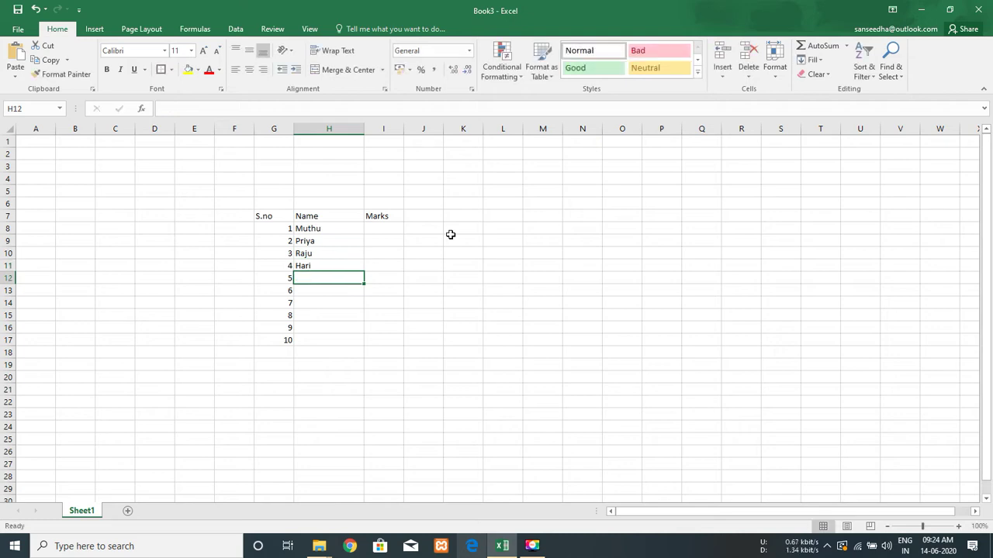
pyautogui.write('Th')
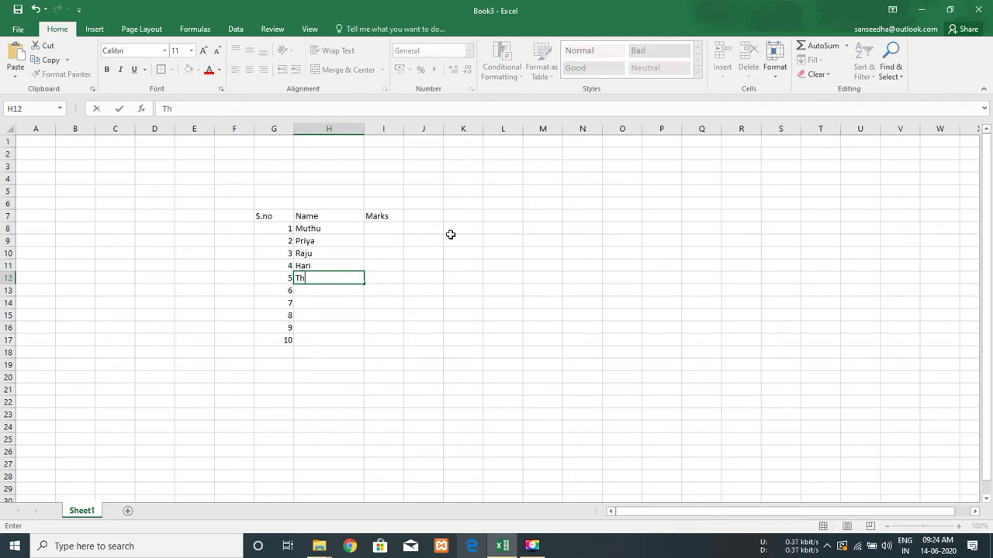
pyautogui.write('iru')
pyautogui.press('Return')
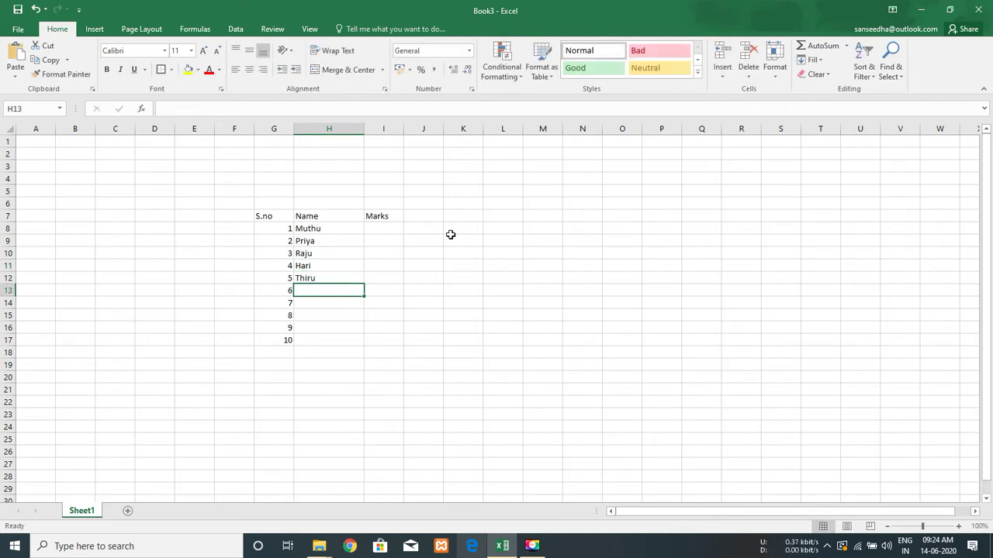
pyautogui.write('Venu')
pyautogui.press('Return')
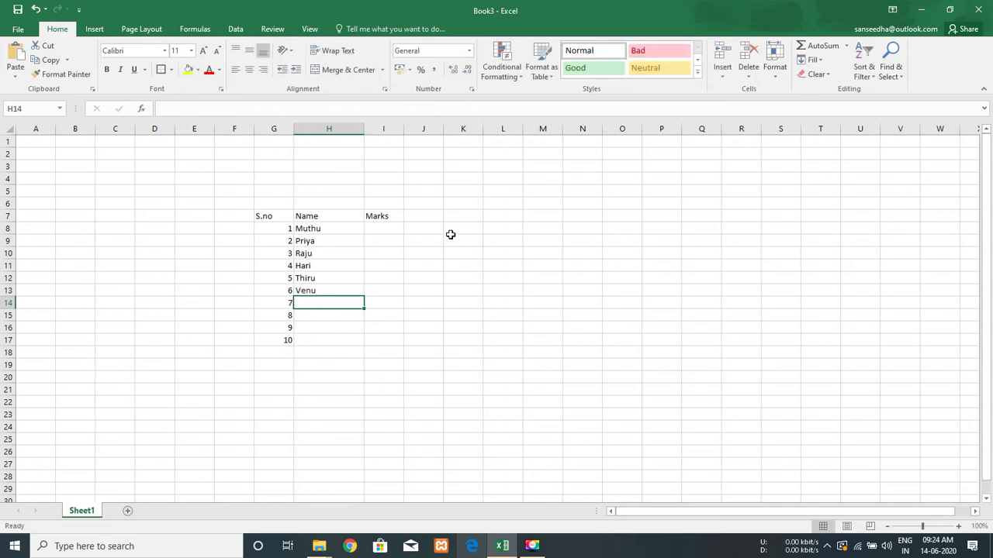
# Enter the names Kavya, Sumathi, Varsha and Raja in H14:H17.
pyautogui.write('Kavya')
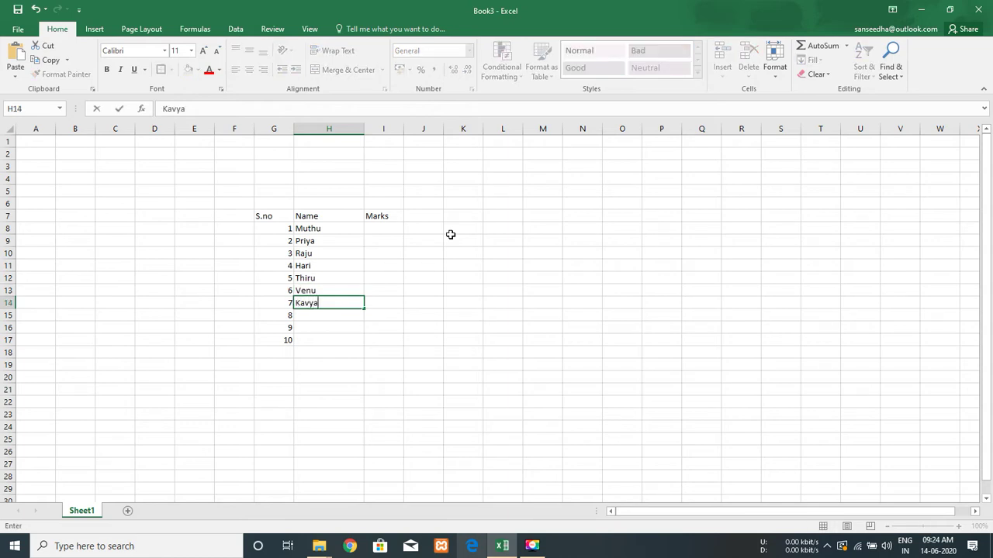
pyautogui.press('Return')
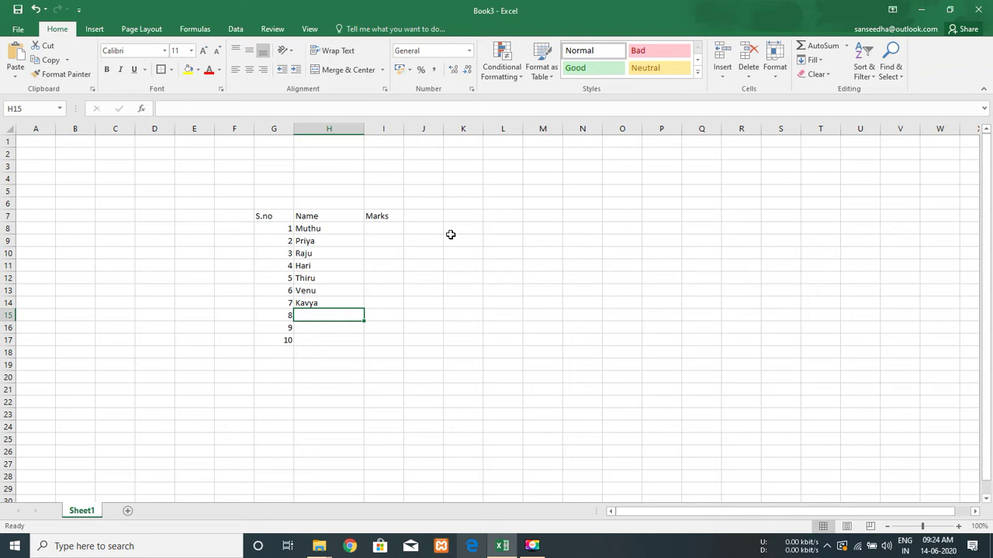
pyautogui.write('Sumathi')
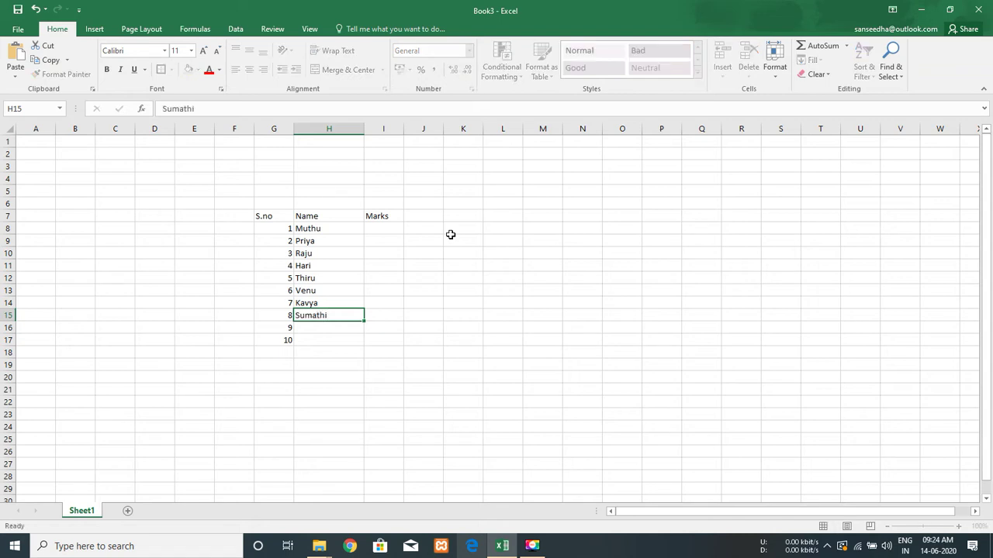
pyautogui.press('Return')
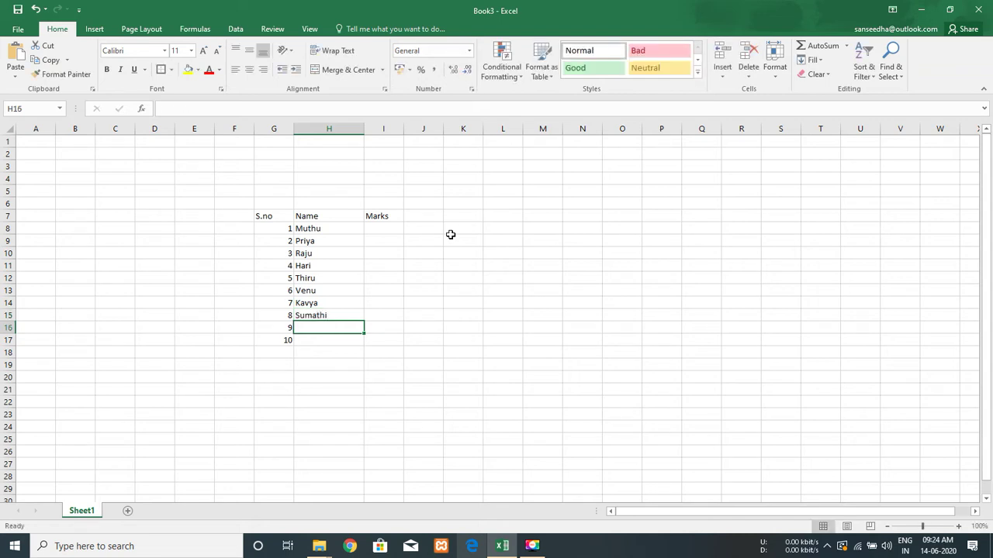
pyautogui.write('Varsha')
pyautogui.press('Return')
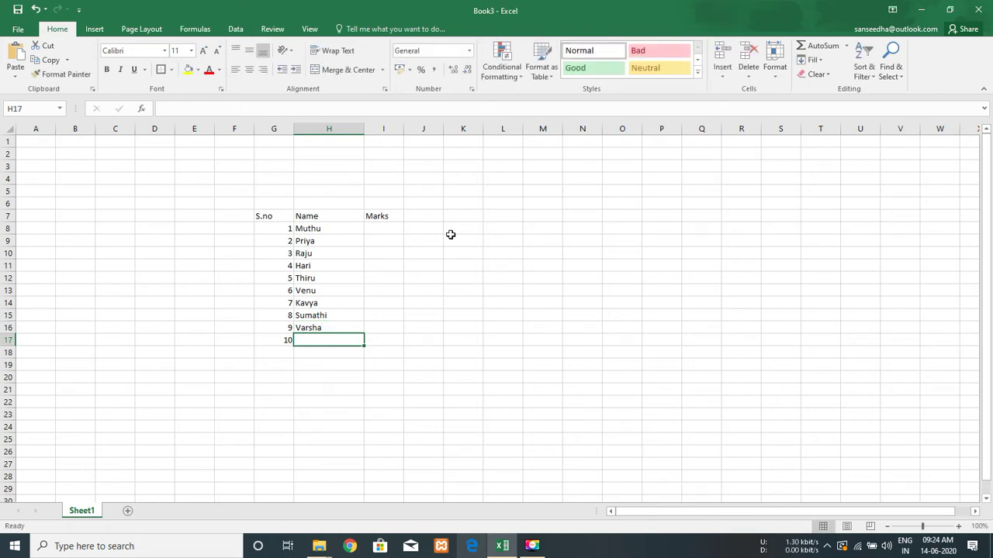
pyautogui.write('Raja')
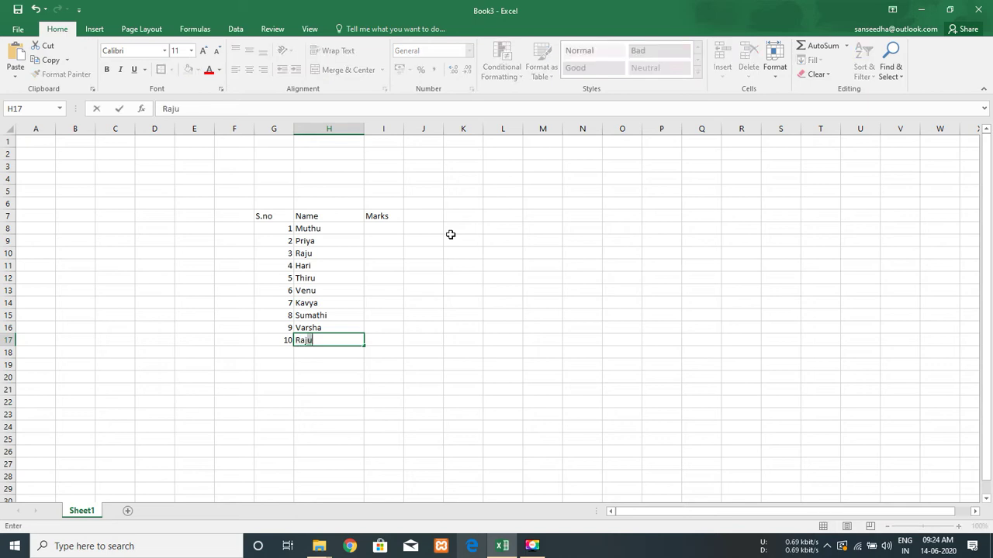
pyautogui.press('Return')
pyautogui.hotkey('ctrl', 'Up')
pyautogui.hotkey('ctrl', 'Up')
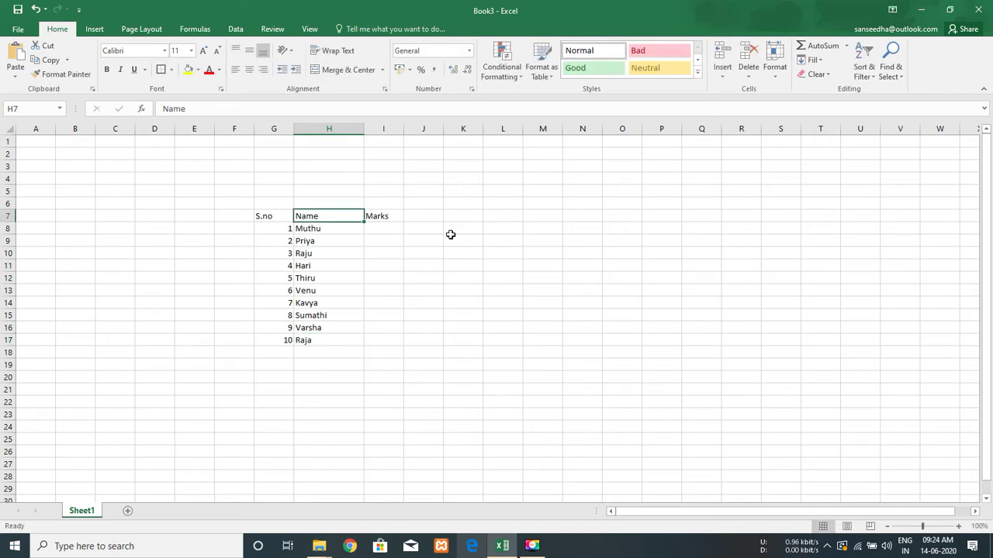
pyautogui.press('Down')
pyautogui.press('Right')
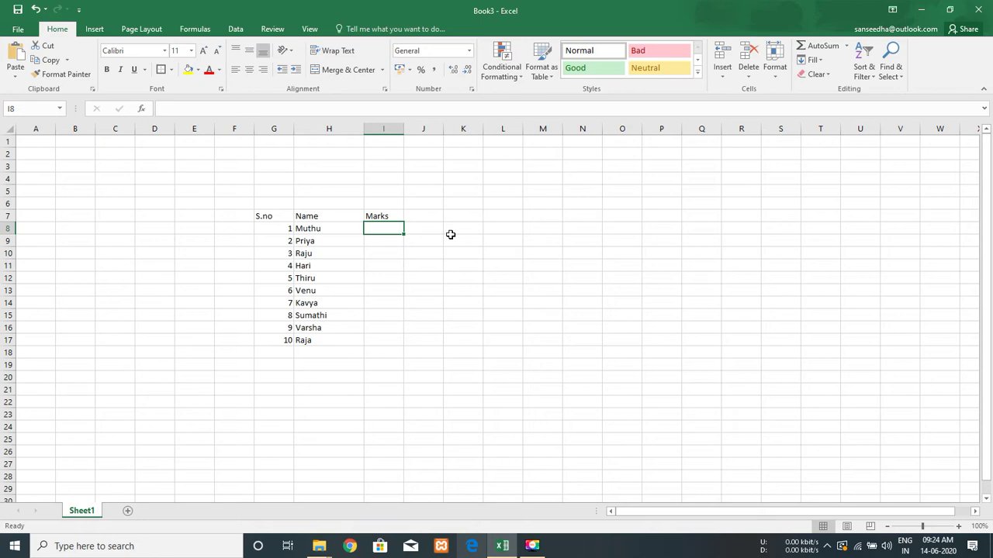
# Enter marks 85, 60, 99, 54 and 69 in I8:I12.
pyautogui.write('85')
pyautogui.press('Return')
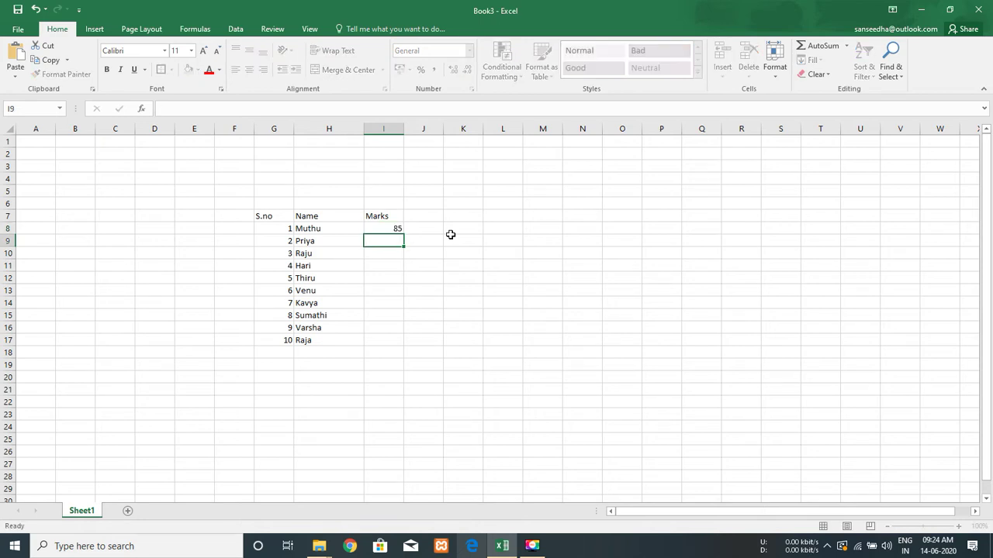
pyautogui.write('60')
pyautogui.press('Return')
pyautogui.write('99')
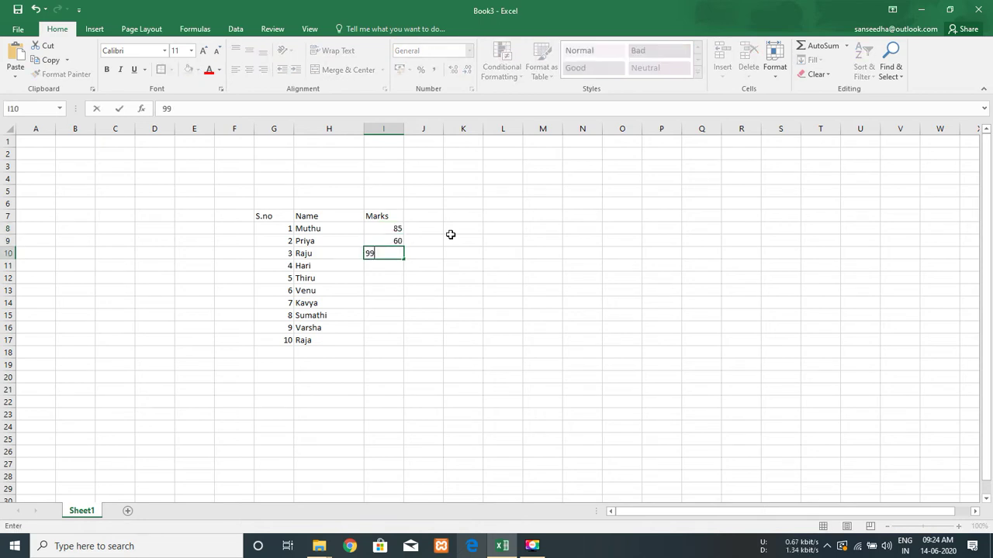
pyautogui.press('Return')
pyautogui.write('54')
pyautogui.press('Return')
pyautogui.write('31')
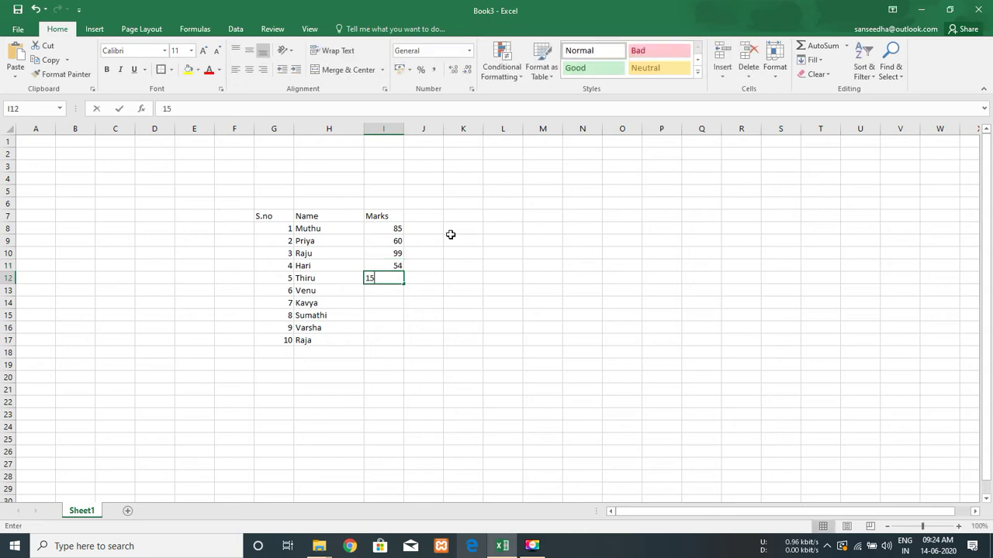
pyautogui.press('Escape')
pyautogui.write('55')
pyautogui.press('Escape')
pyautogui.write('9')
pyautogui.press('Return')
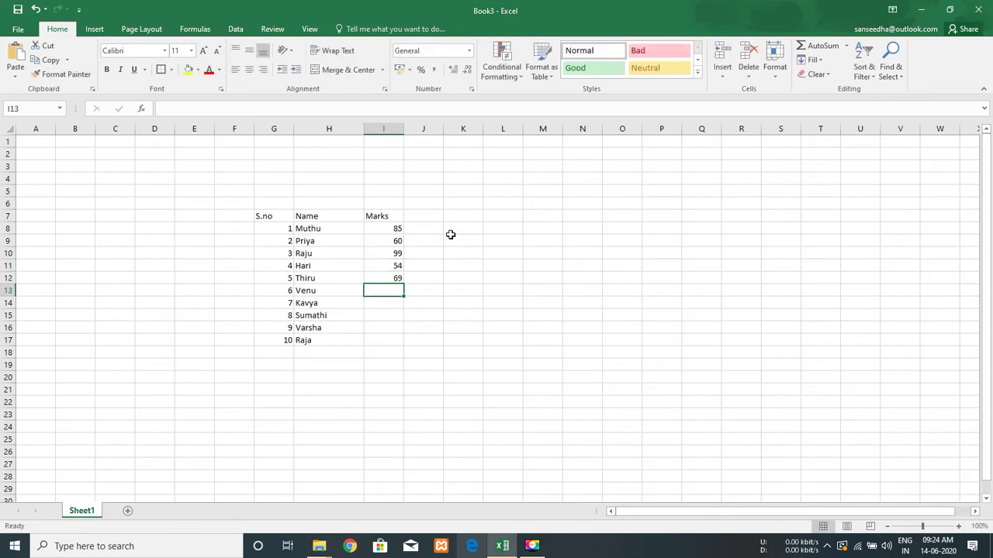
# Enter marks 85, 45, 66, 58 and 99 in I13:I17.
pyautogui.write('85')
pyautogui.press('Return')
pyautogui.write('45')
pyautogui.press('Return')
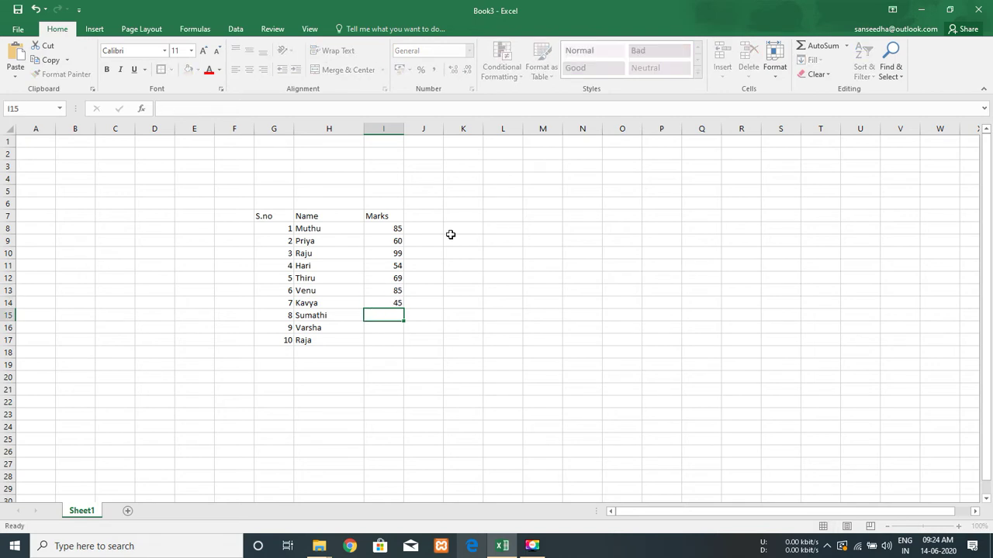
pyautogui.write('25')
pyautogui.press('Return')
pyautogui.press('Up')
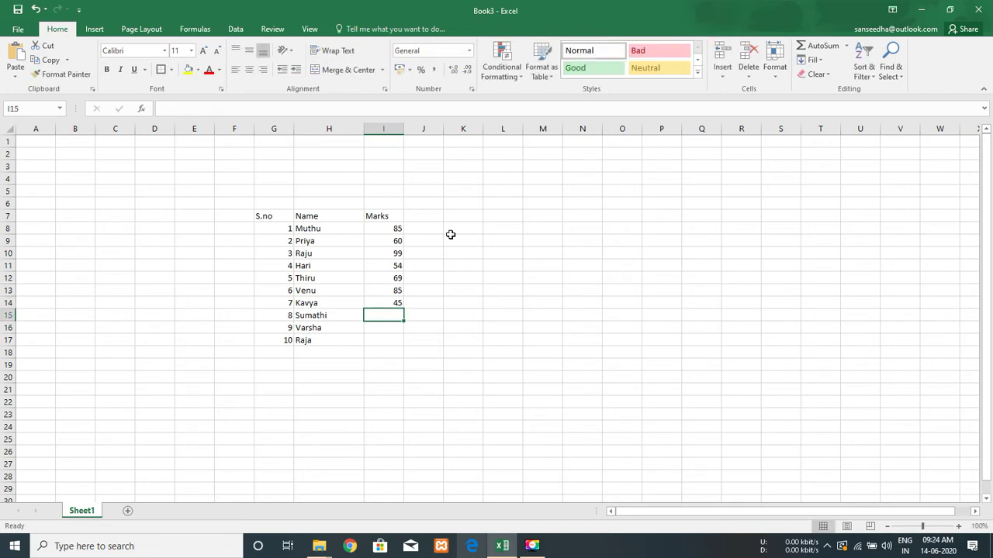
pyautogui.write('66')
pyautogui.press('Return')
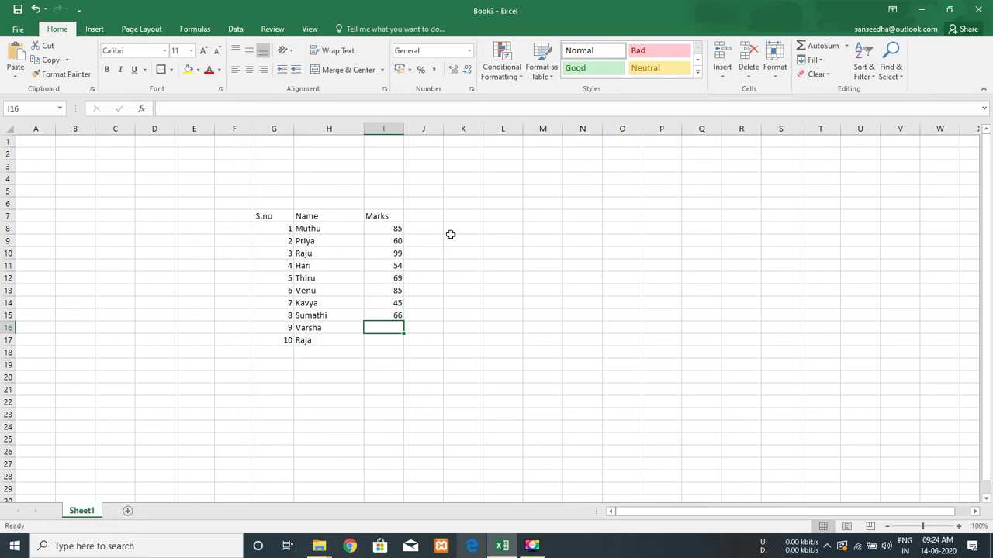
pyautogui.write('4')
pyautogui.press('Escape')
pyautogui.write('58')
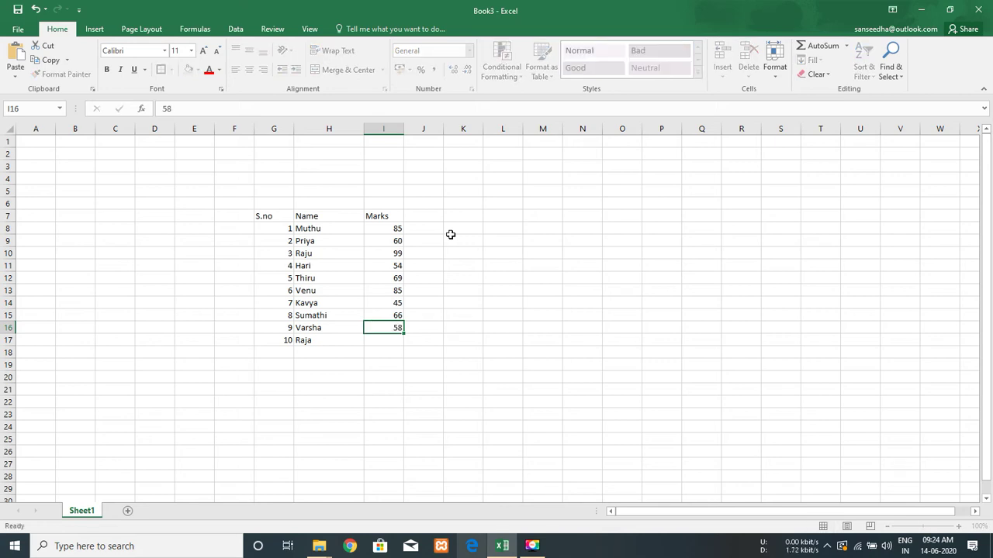
pyautogui.press('Return')
pyautogui.write('99')
pyautogui.press('Return')
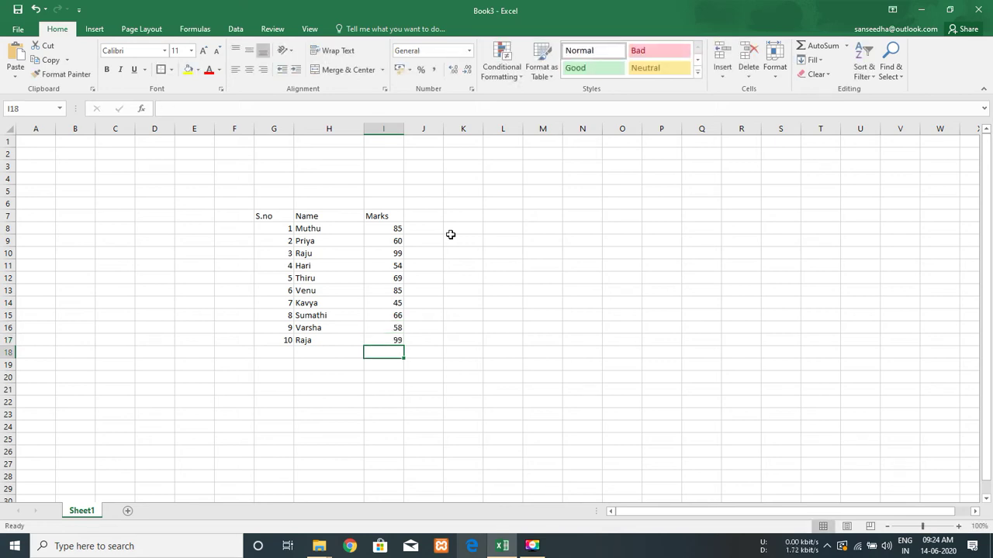
pyautogui.press('Up')
pyautogui.hotkey('ctrl', 'Up')
pyautogui.press('Left')
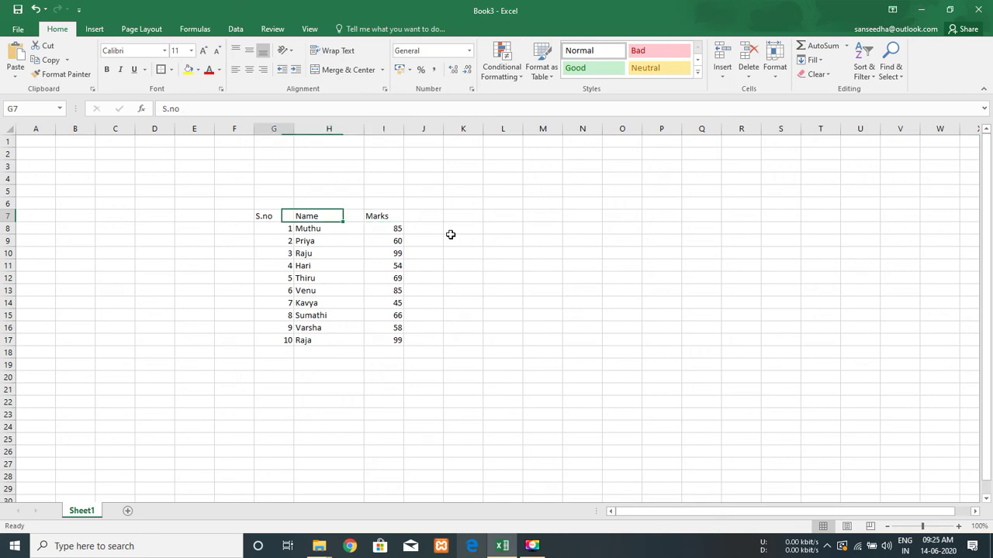
# Select the marks range I8:I17, excluding the Marks header.
pyautogui.press('Right')
pyautogui.hotkey('ctrl', 'shift', 'Down')
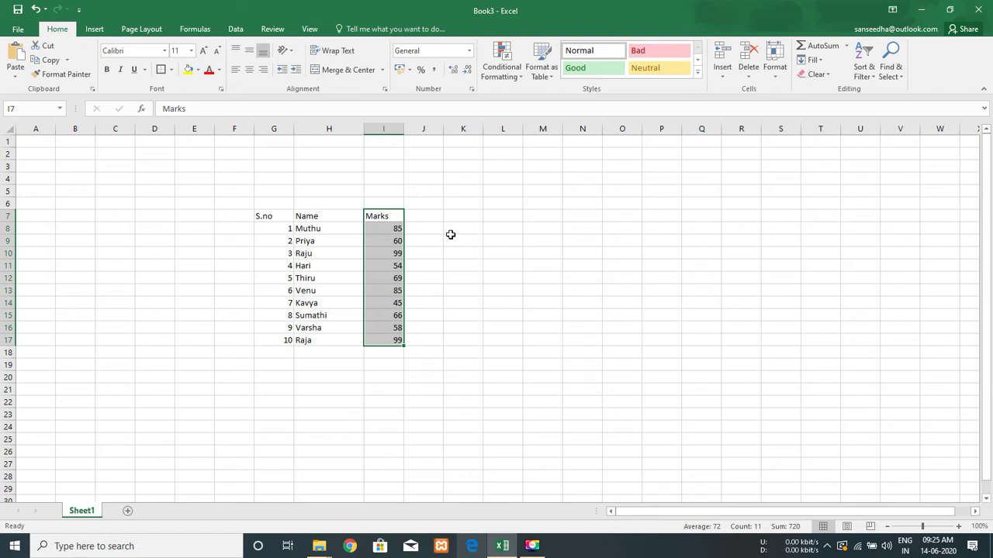
pyautogui.press('Down')
pyautogui.hotkey('ctrl', 'shift', 'Down')
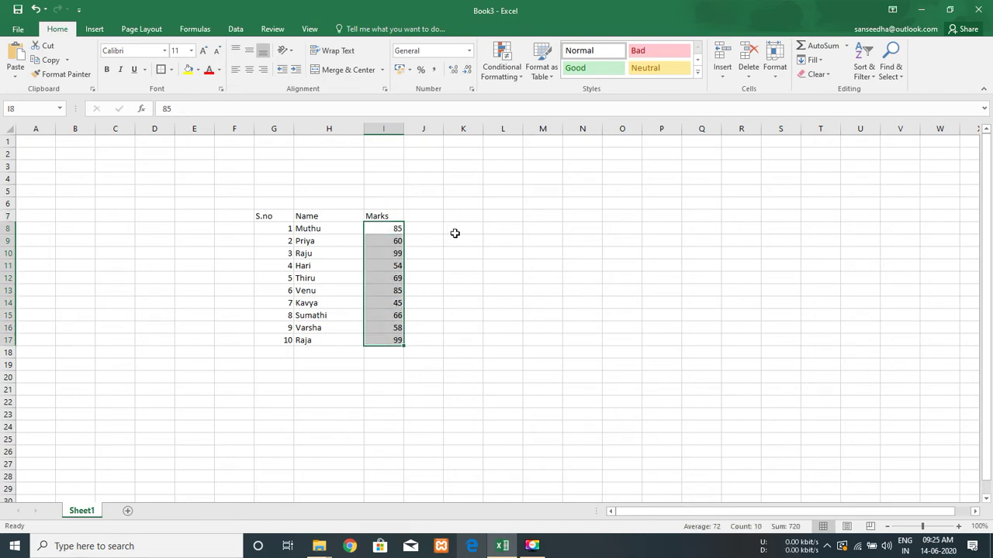
# Add a Greater Than 90 rule with Light Red Fill and Dark Red Text.
pyautogui.click(514, 80)
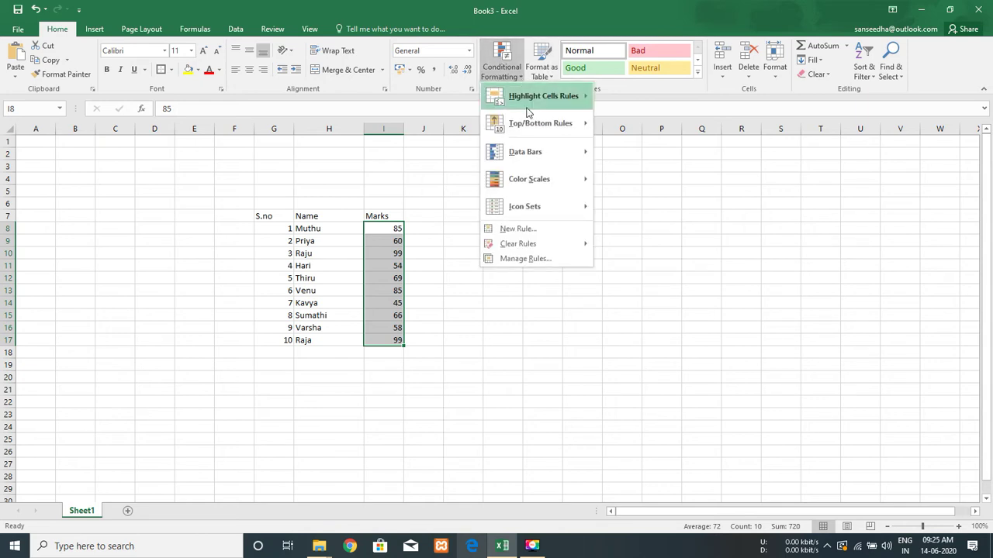
pyautogui.moveTo(528, 113)
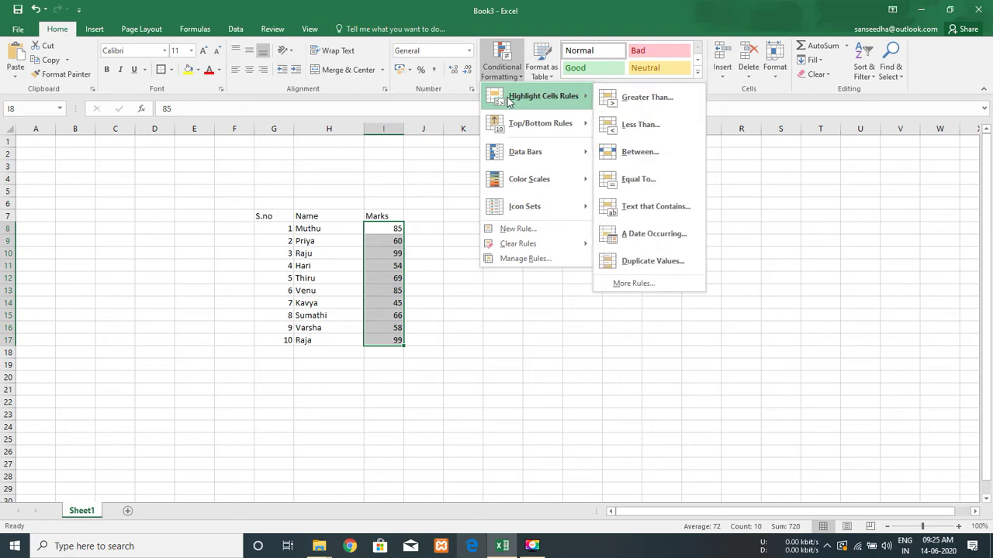
pyautogui.click(658, 101)
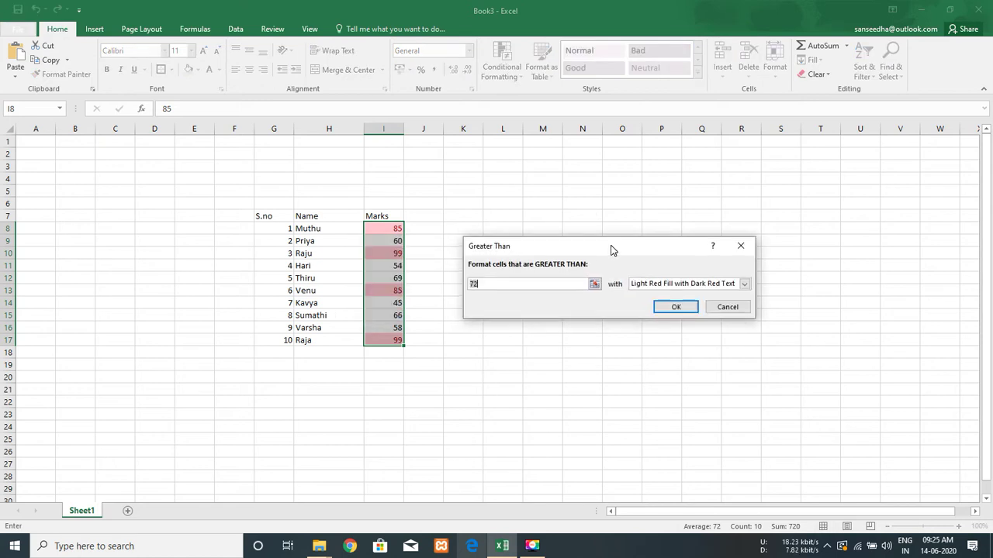
pyautogui.moveTo(610, 250); pyautogui.dragTo(615, 250)
pyautogui.write('9')
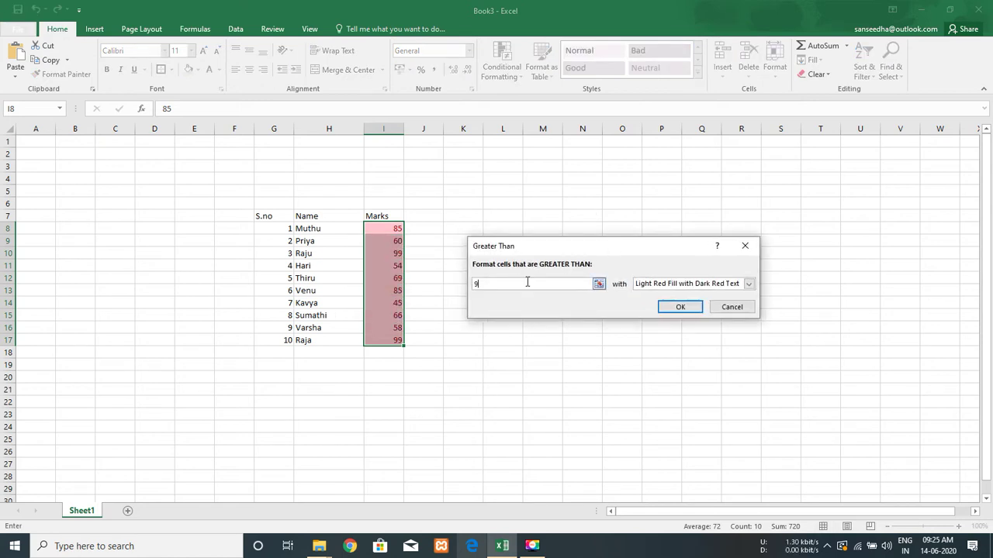
pyautogui.write('0')
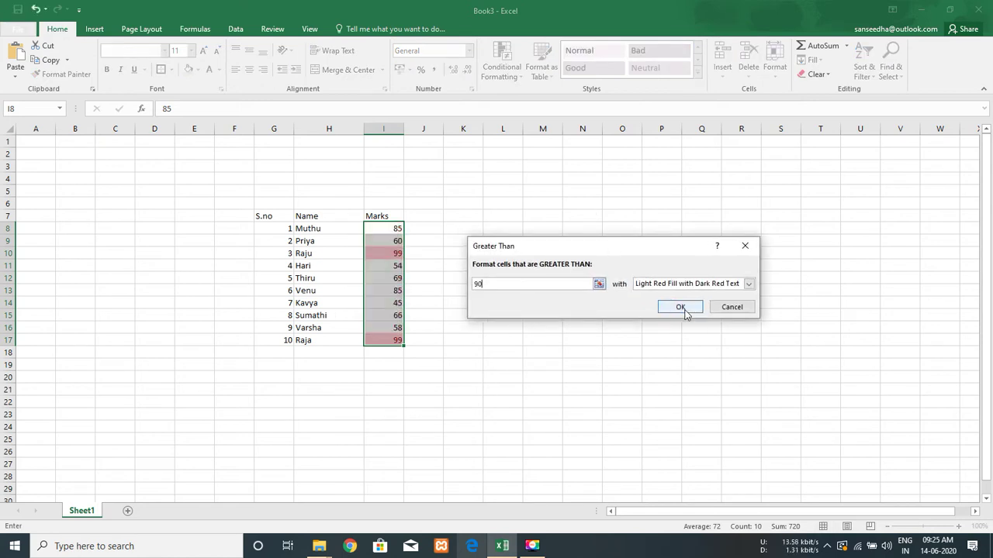
pyautogui.click(679, 306)
pyautogui.click(471, 295)
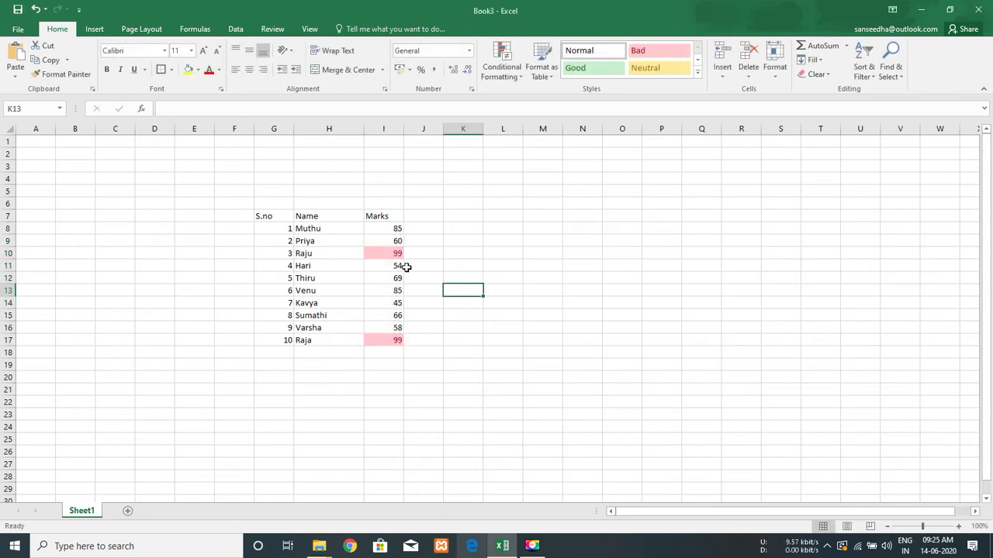
pyautogui.click(390, 277)
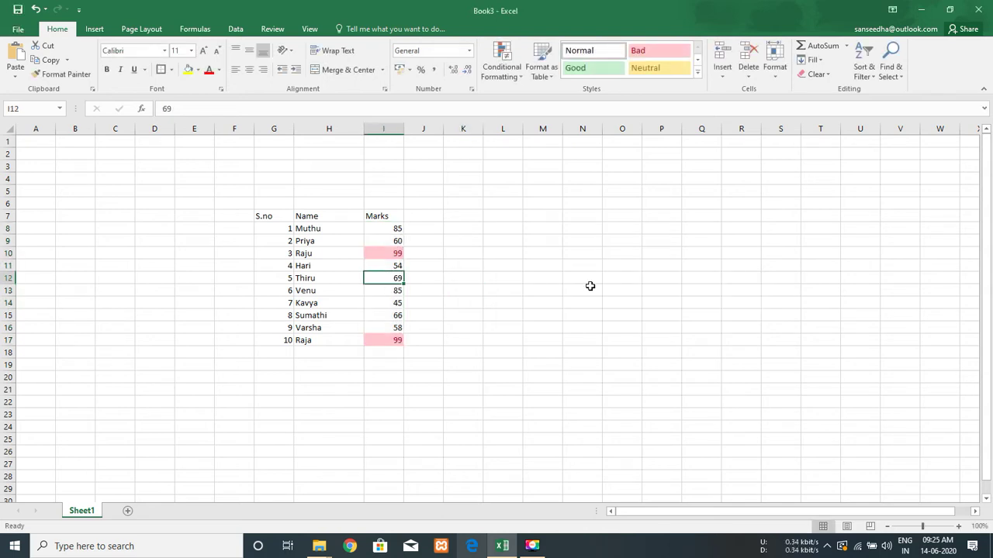
# Change the mark in I12 to 95 and the mark in I10 to 85.
pyautogui.write('95')
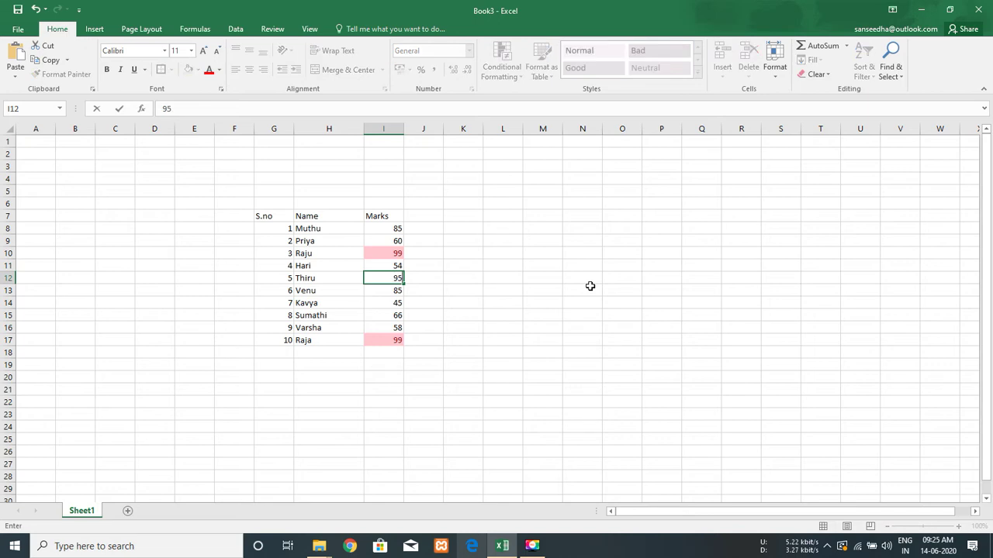
pyautogui.press('Return')
pyautogui.press('Up')
pyautogui.press('Up')
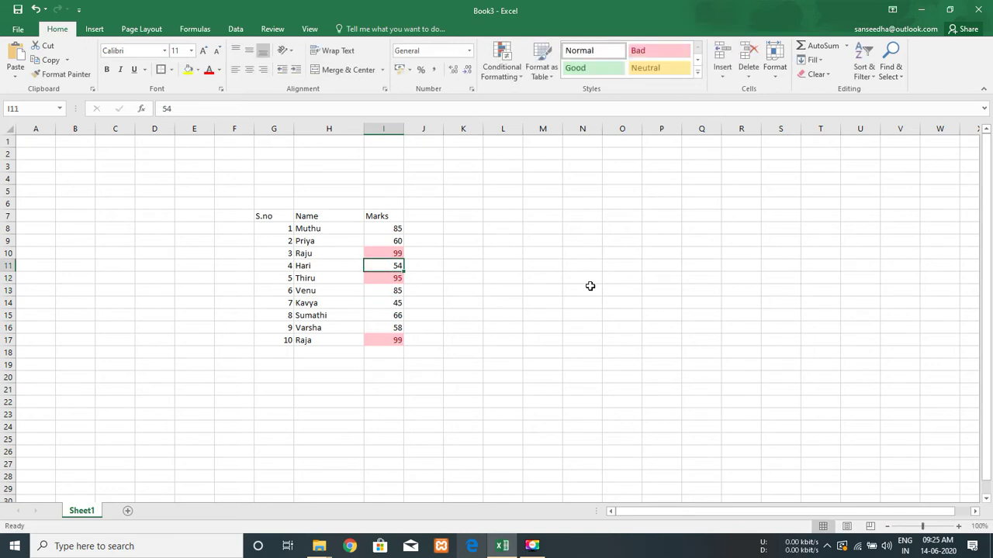
pyautogui.press('Up')
pyautogui.write('8')
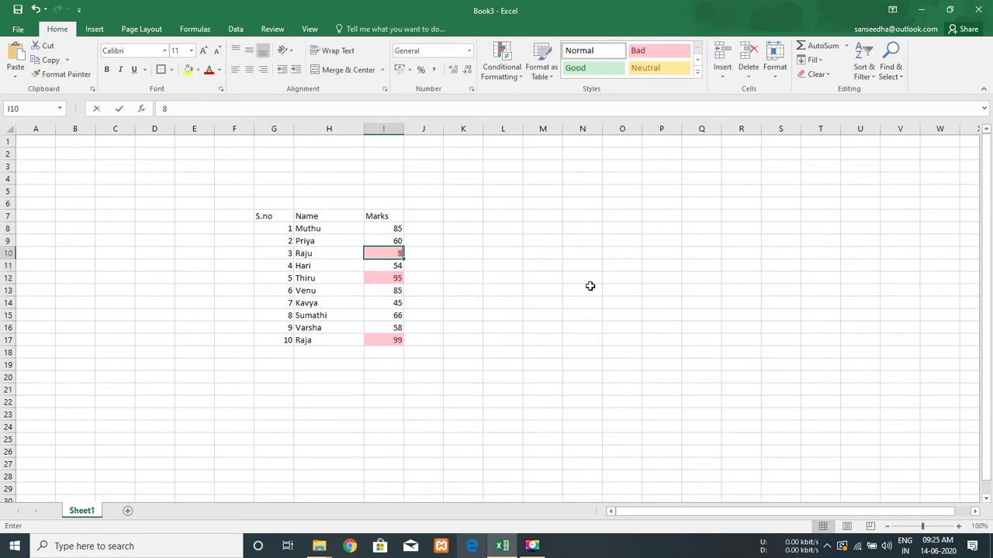
pyautogui.write('5')
pyautogui.press('Return')
# Highlight marks in I8:I17 greater than 80 with light red fill.
pyautogui.press('Up')
pyautogui.press('Up')
pyautogui.press('Up')
pyautogui.press('Up')
pyautogui.press('Down')
pyautogui.hotkey('ctrl', 'shift', 'Down')
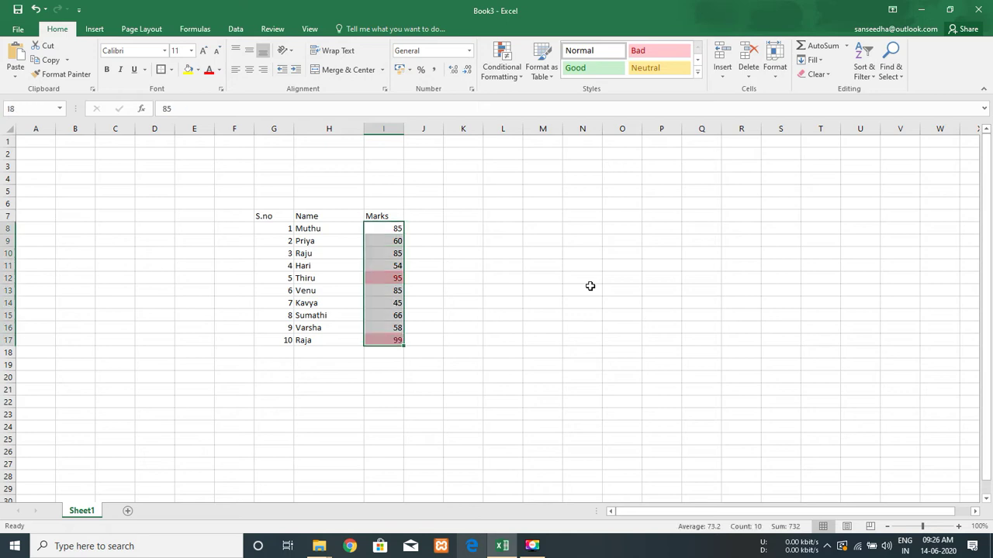
pyautogui.click(516, 80)
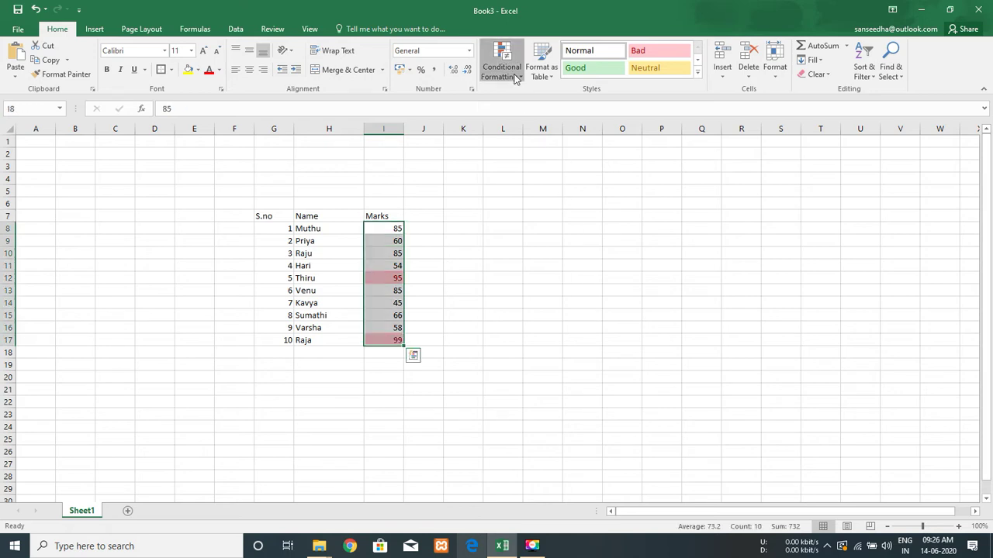
pyautogui.moveTo(535, 96)
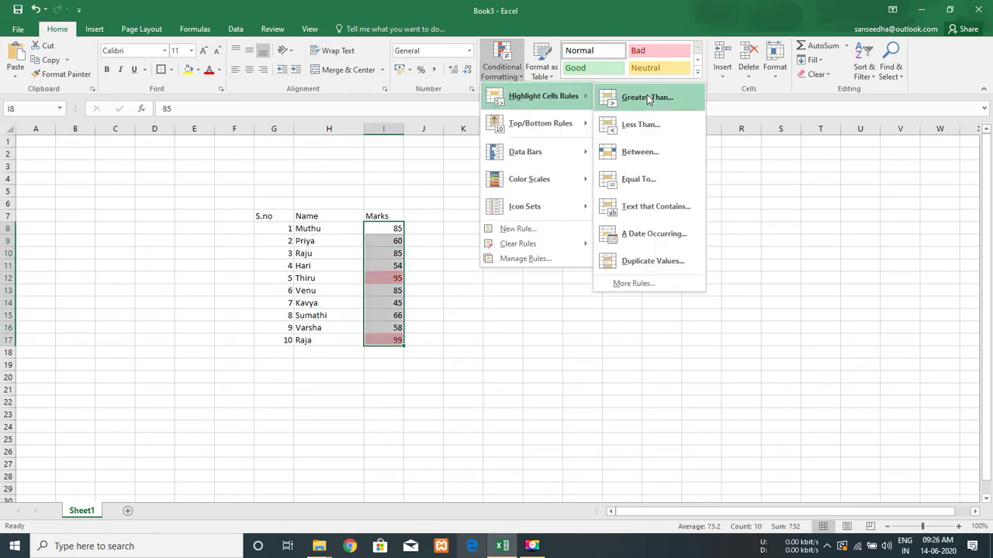
pyautogui.click(647, 98)
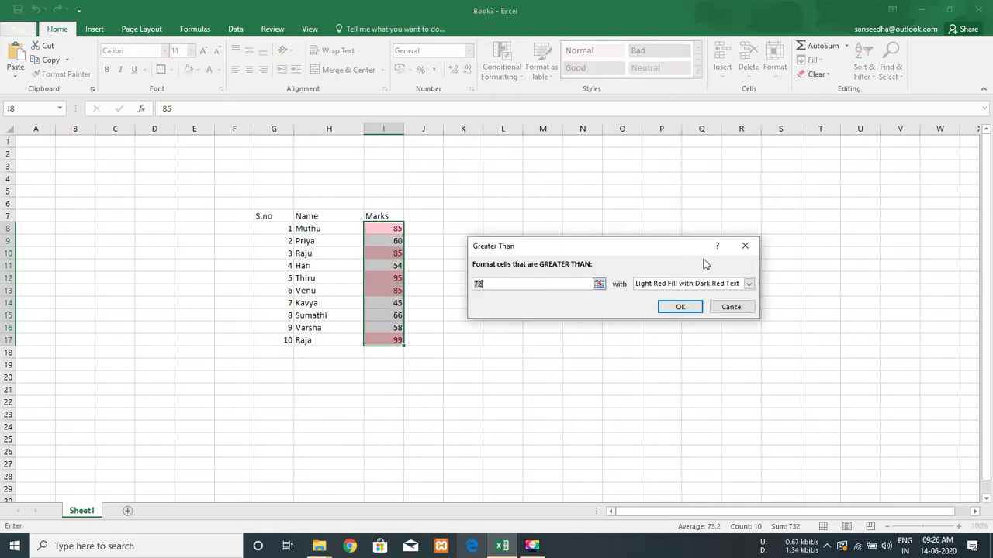
pyautogui.write('85')
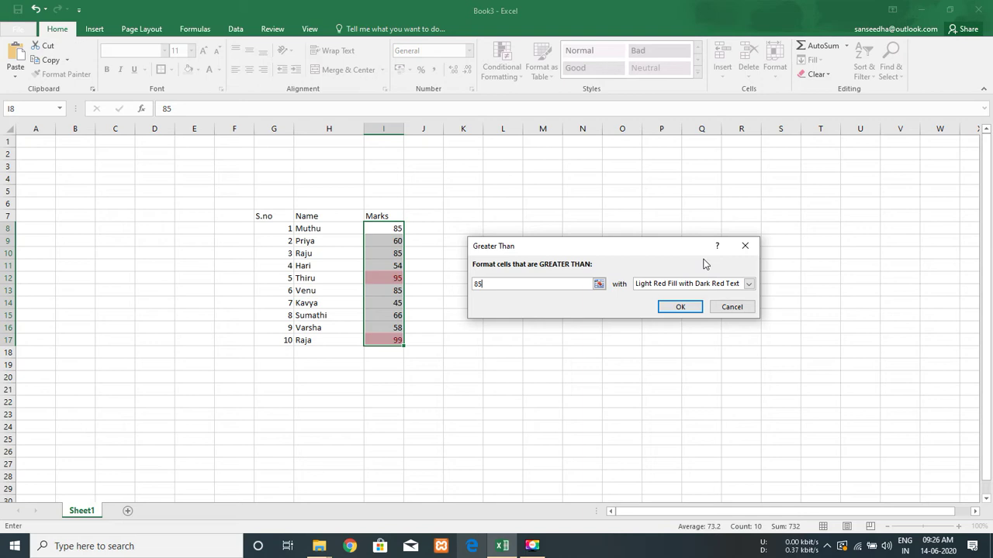
pyautogui.press('BackSpace')
pyautogui.write('0')
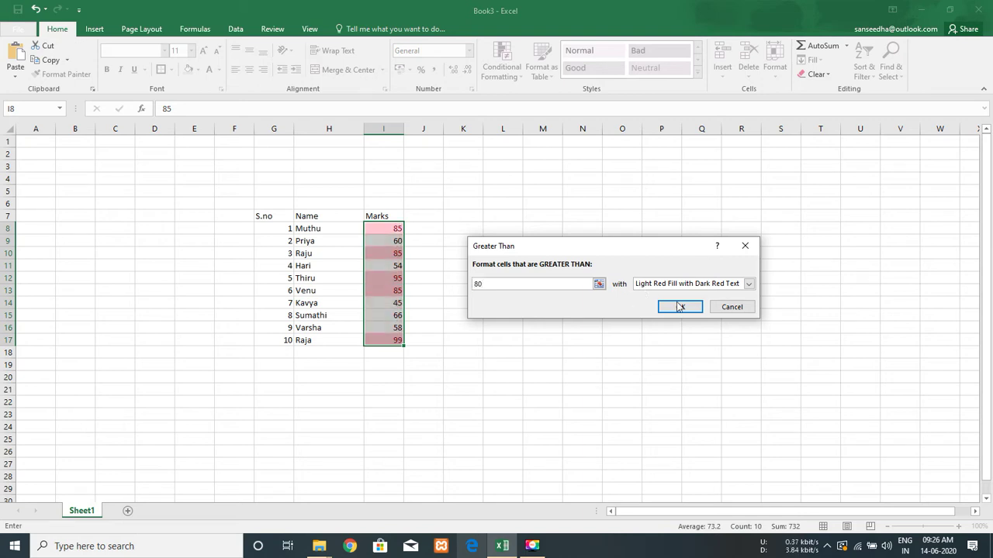
pyautogui.click(679, 307)
# Reselect the ten marks in column I.
pyautogui.click(391, 254)
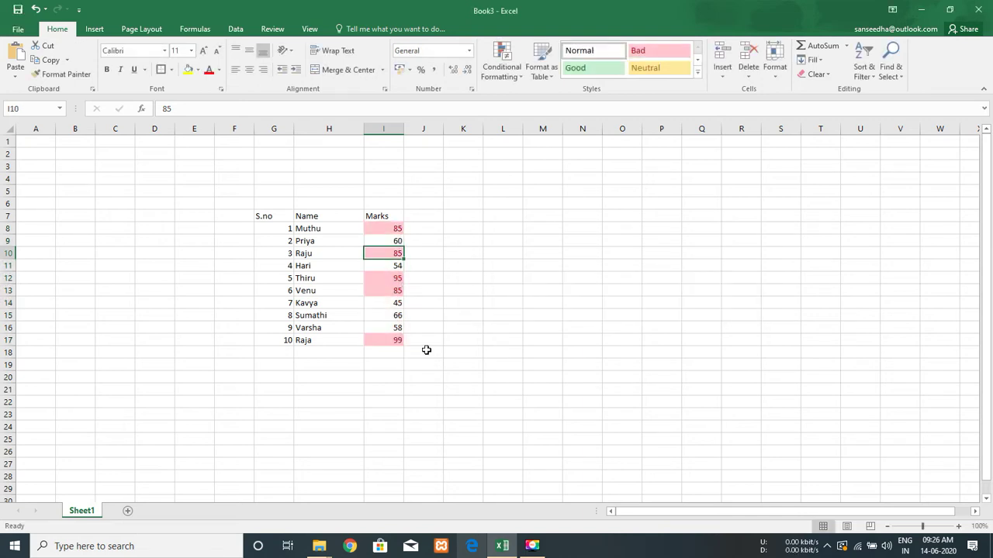
pyautogui.press('Up')
pyautogui.press('Up')
pyautogui.hotkey('shift', 'Down')
pyautogui.hotkey('shift', 'Down')
pyautogui.hotkey('shift', 'Down')
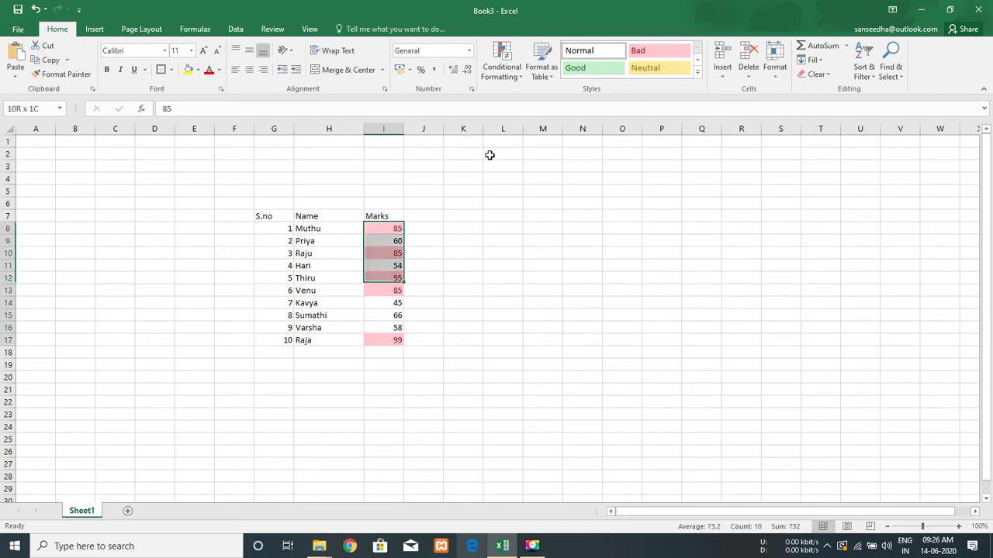
pyautogui.hotkey('shift', 'Down')
pyautogui.hotkey('shift', 'Down')
pyautogui.hotkey('shift', 'Down')
# Add a Less Than 70 rule with light red highlighting to the marks.
pyautogui.click(513, 79)
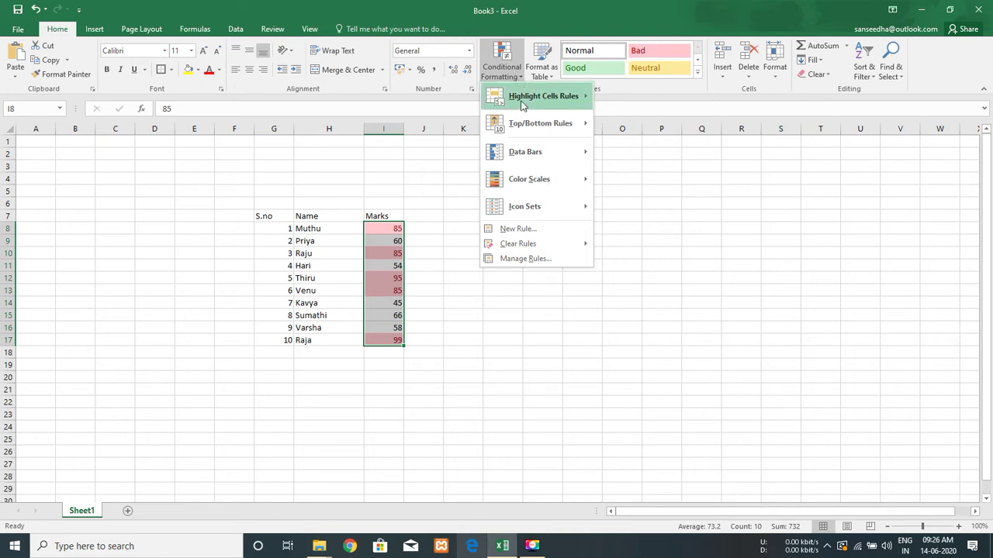
pyautogui.click(628, 125)
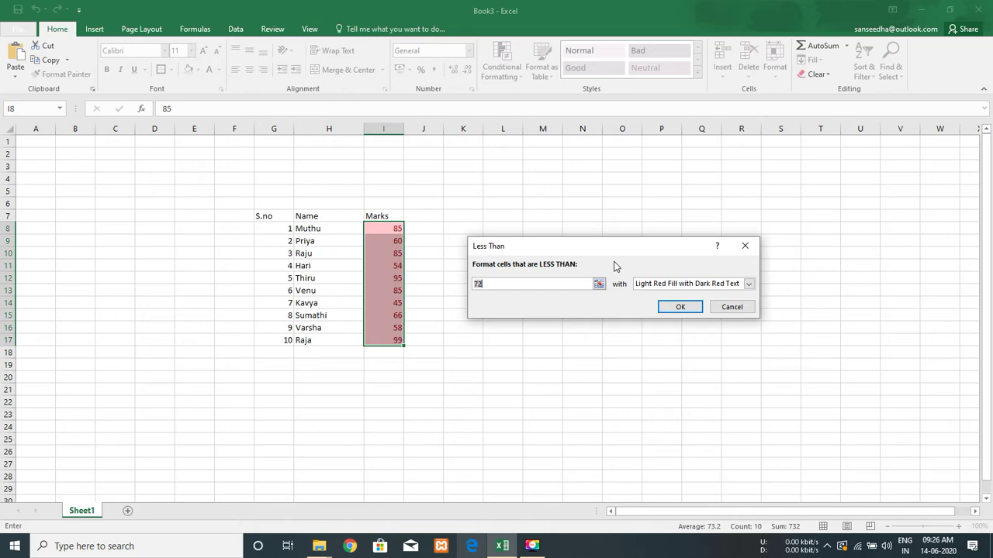
pyautogui.write('70')
pyautogui.click(680, 307)
pyautogui.click(488, 306)
# Add a Less Than 72 rule on I8:I17 with Yellow Fill with Dark Yellow Text.
pyautogui.click(395, 229)
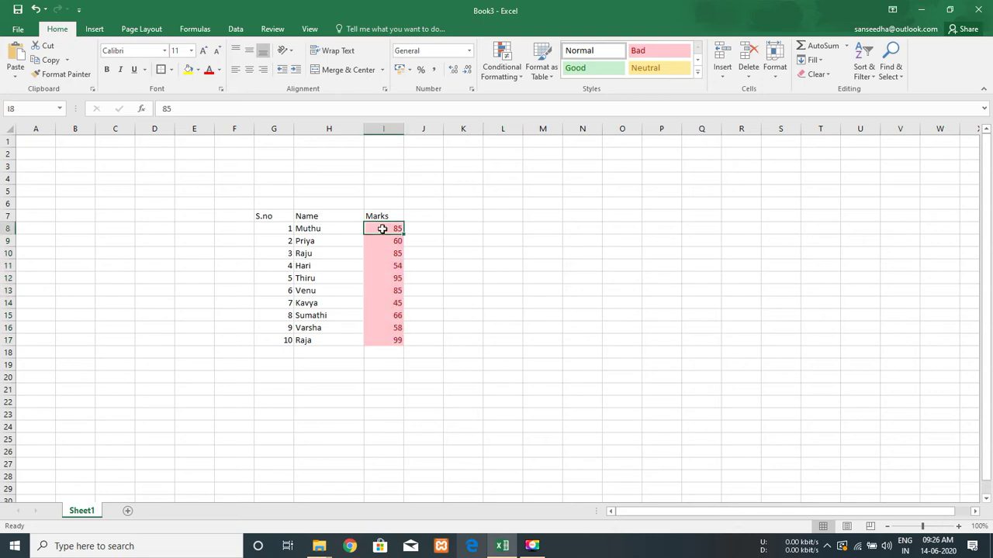
pyautogui.hotkey('ctrl', 'shift', 'Down')
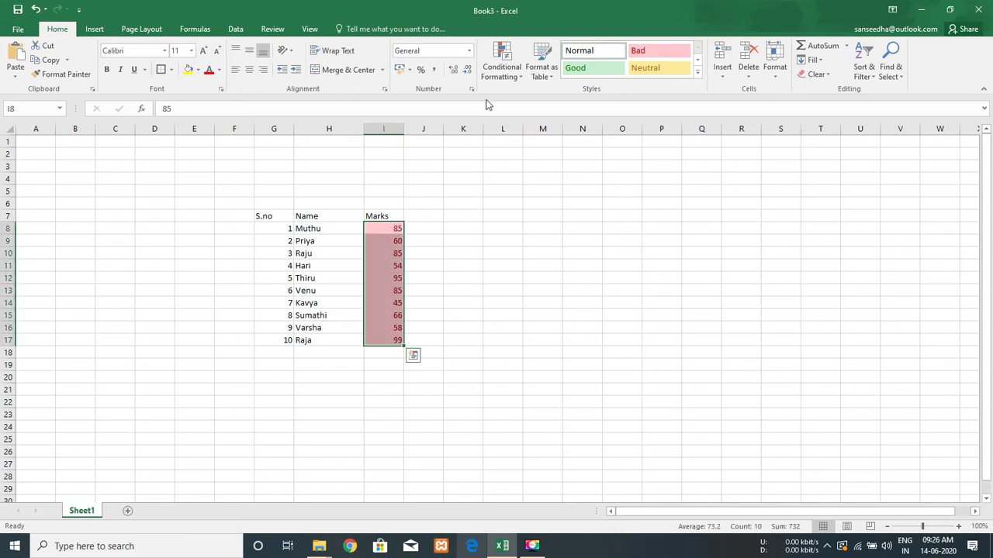
pyautogui.click(512, 71)
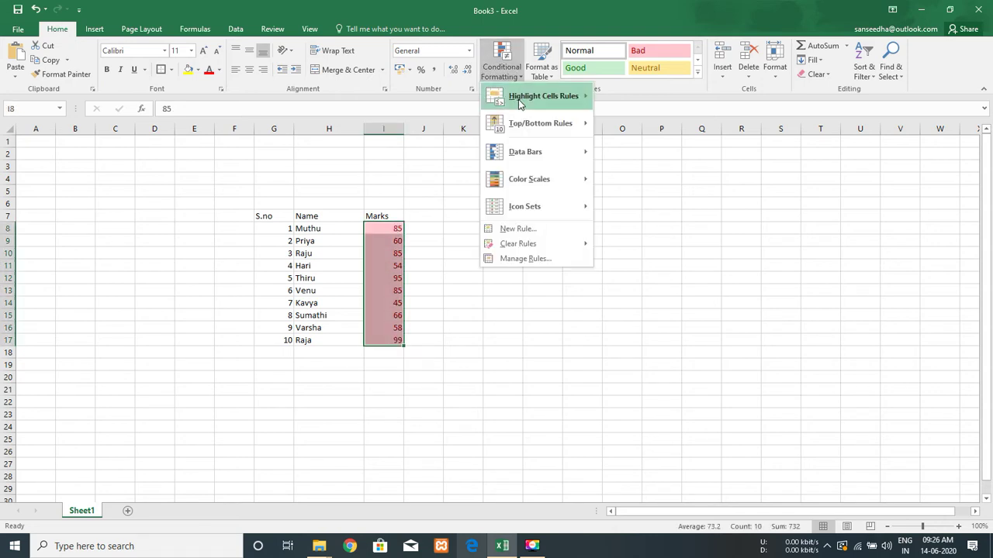
pyautogui.moveTo(518, 99)
pyautogui.click(641, 134)
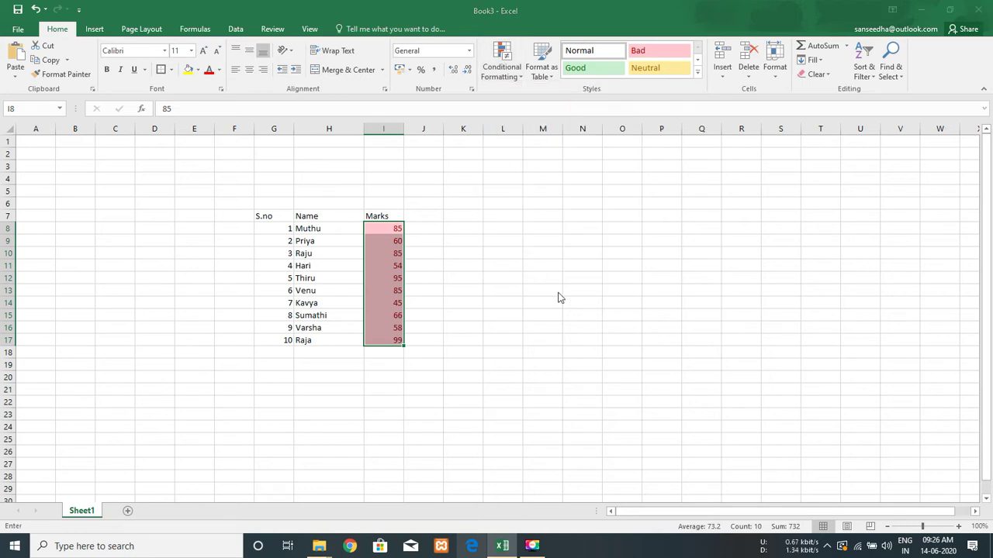
pyautogui.click(749, 284)
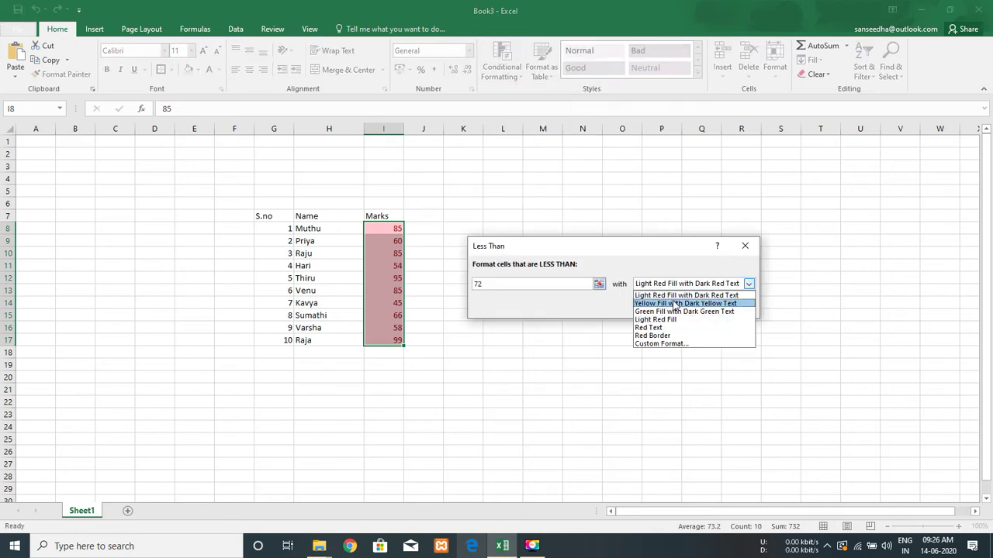
pyautogui.click(655, 301)
pyautogui.click(671, 307)
pyautogui.click(489, 299)
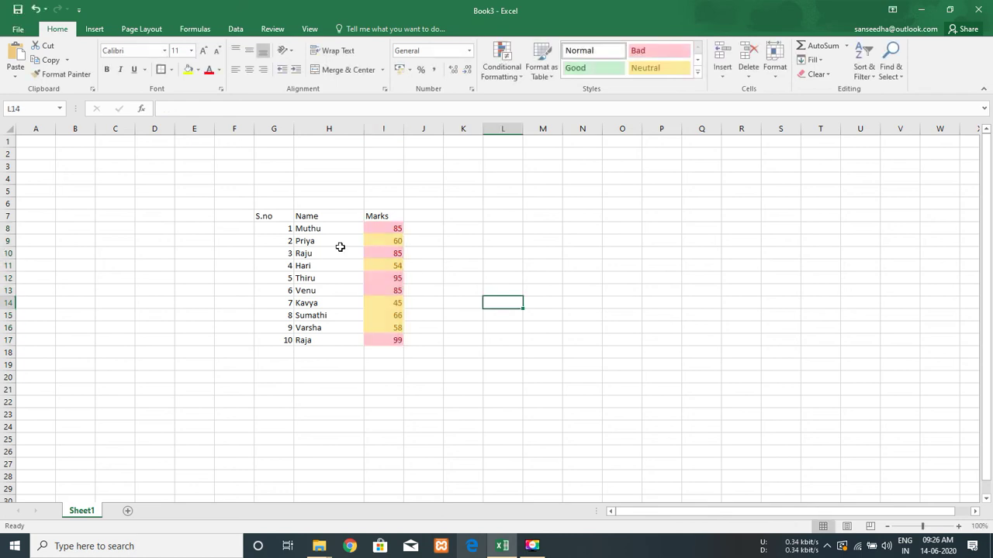
pyautogui.click(391, 228)
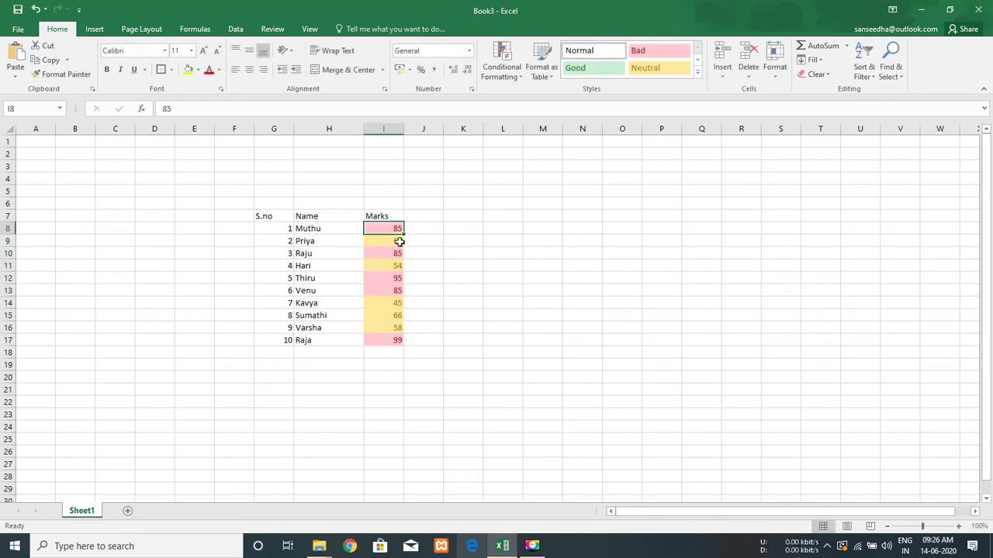
# Delete the Cell Value < 72 and Cell Value > 90 rules in Manage Rules.
pyautogui.click(377, 241)
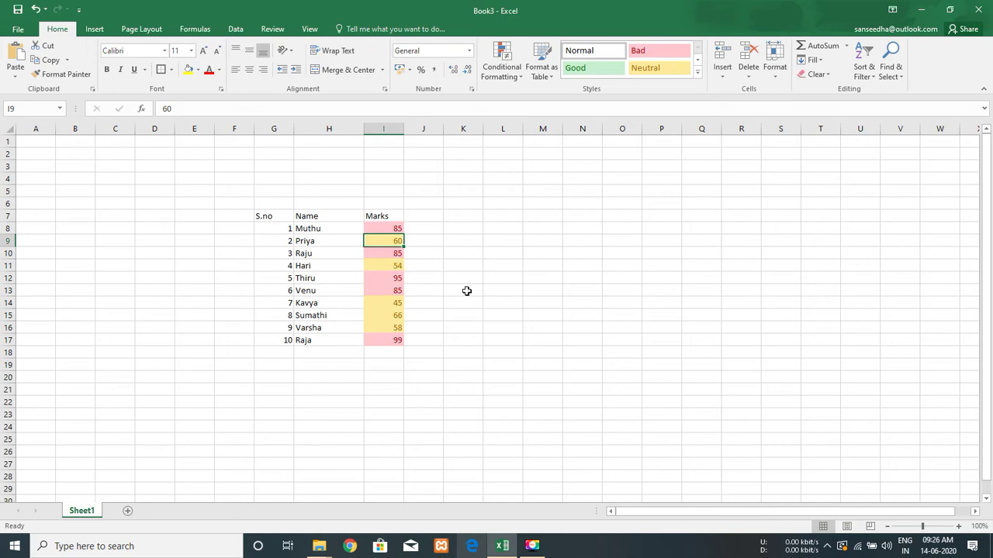
pyautogui.click(512, 81)
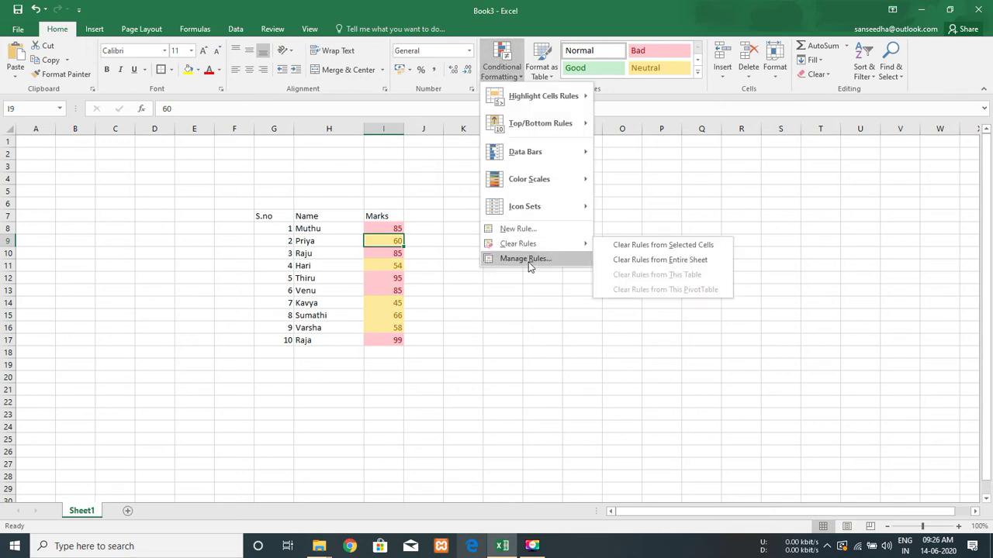
pyautogui.click(526, 260)
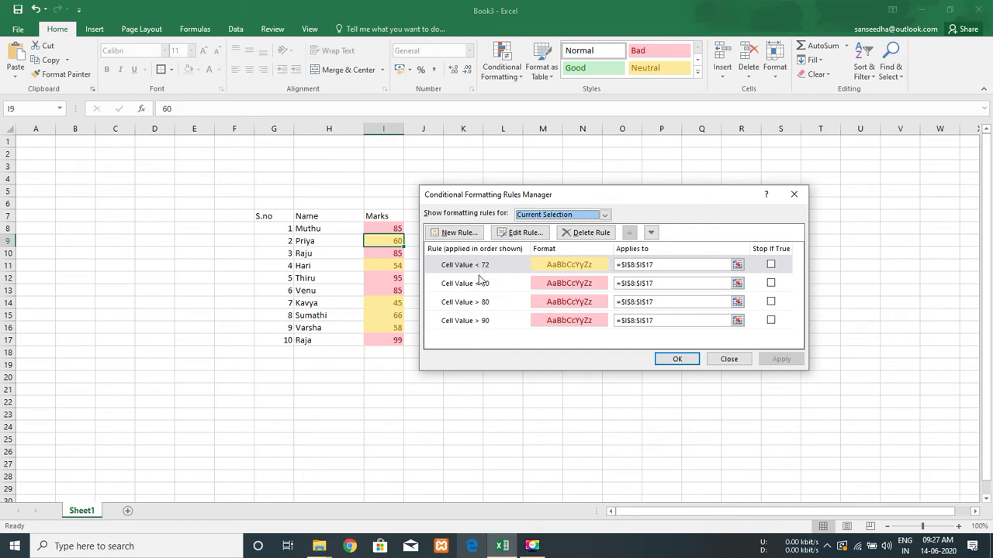
pyautogui.click(481, 266)
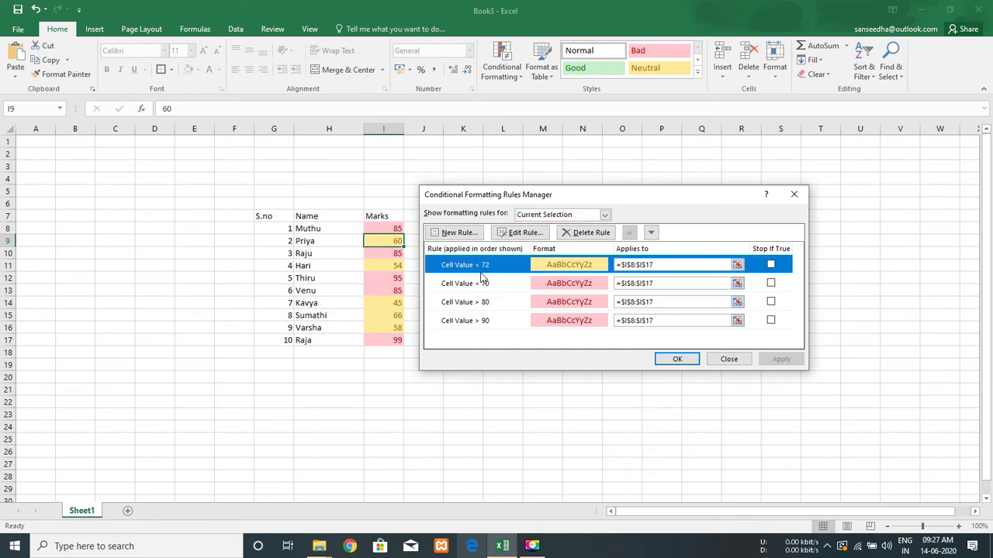
pyautogui.click(585, 234)
pyautogui.click(496, 302)
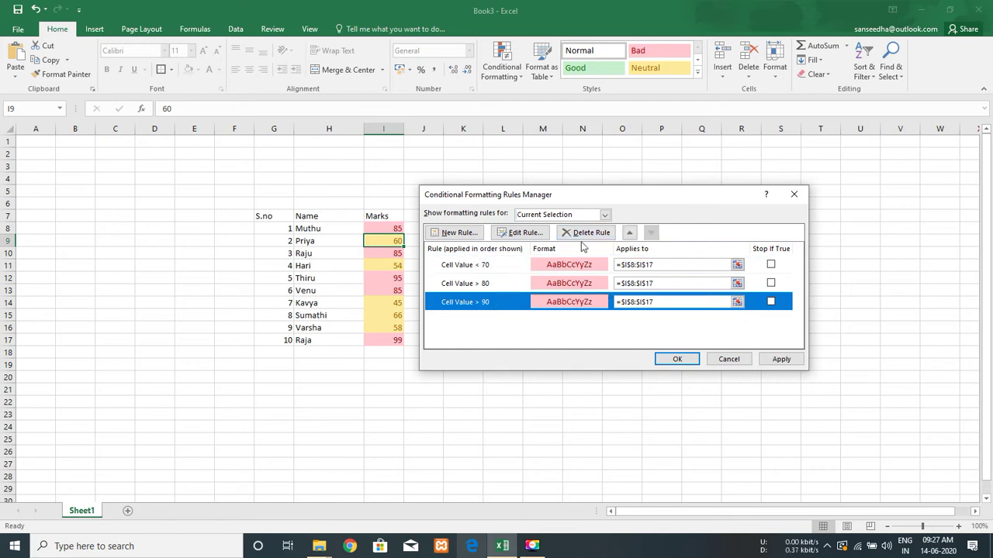
pyautogui.click(586, 232)
# Give the under-70 rule a light red fill, apply it, and reselect marks I8:I17.
pyautogui.click(587, 288)
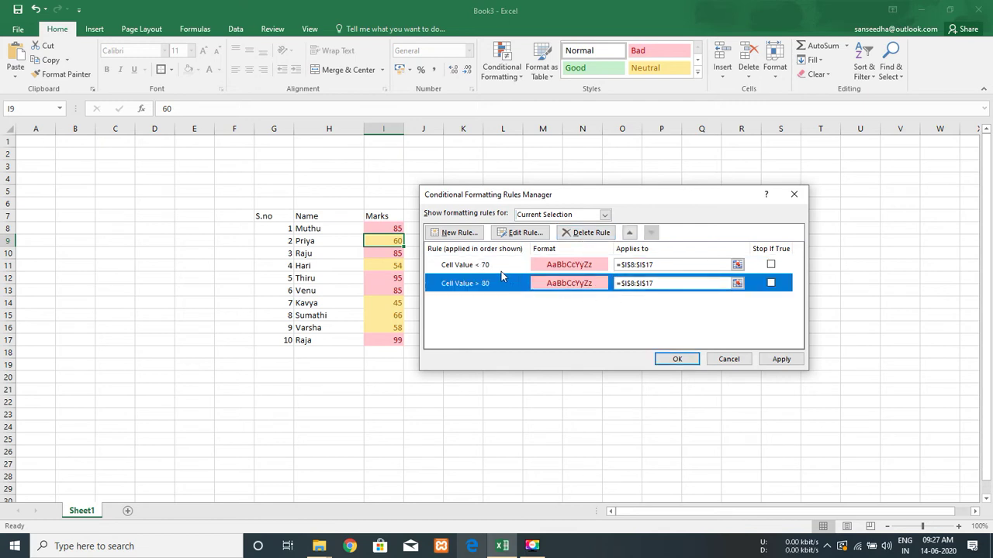
pyautogui.click(500, 268)
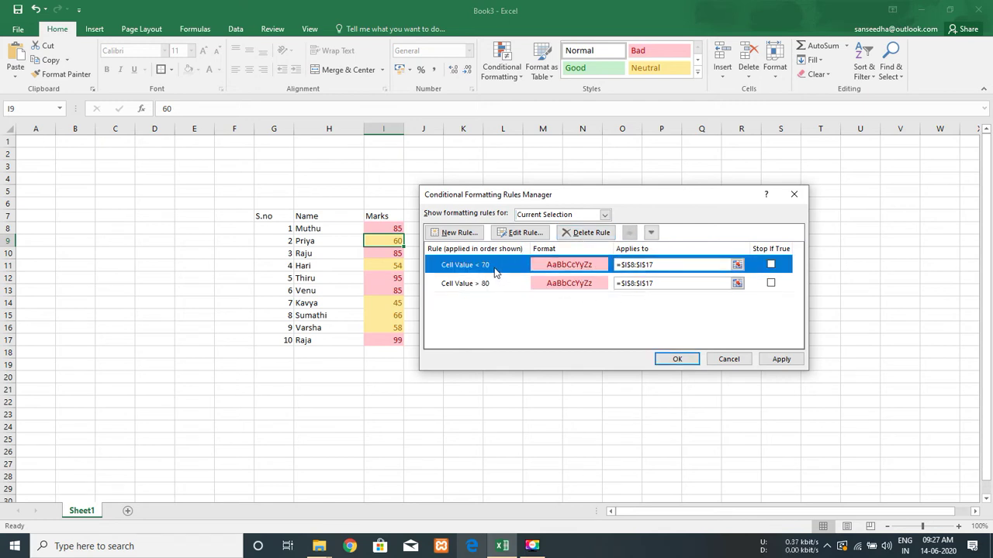
pyautogui.doubleClick(587, 267)
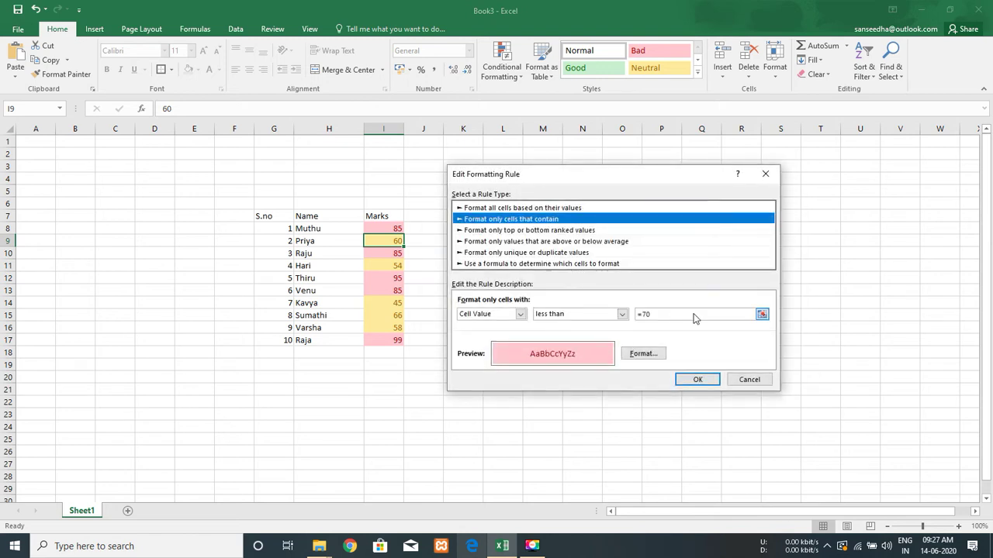
pyautogui.press('Return')
pyautogui.click(675, 359)
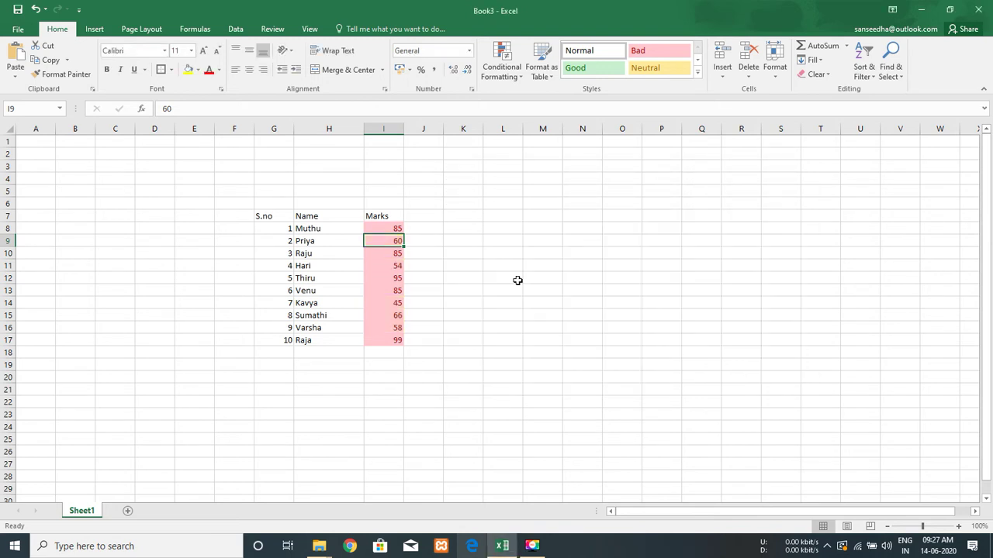
pyautogui.press('Up')
pyautogui.hotkey('ctrl', 'shift', 'Down')
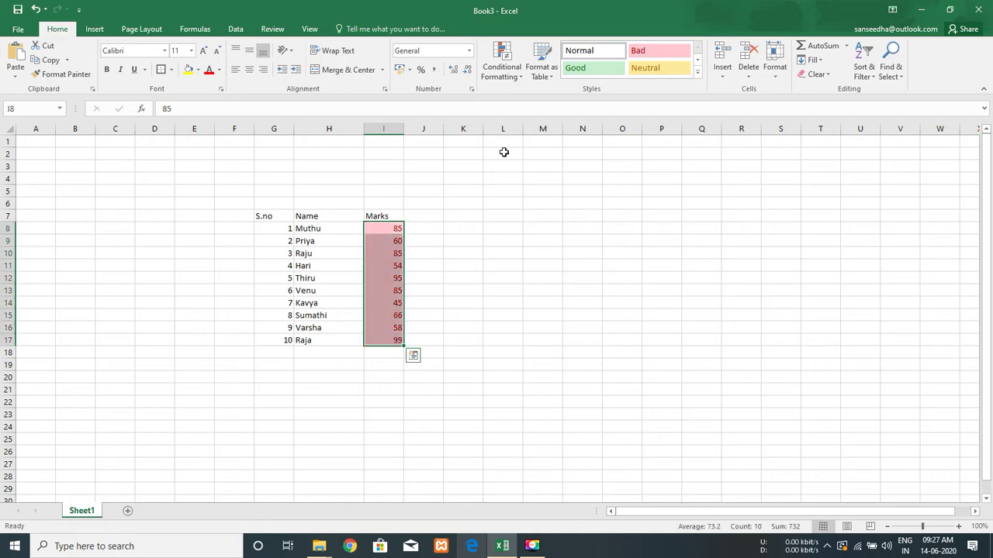
pyautogui.click(515, 74)
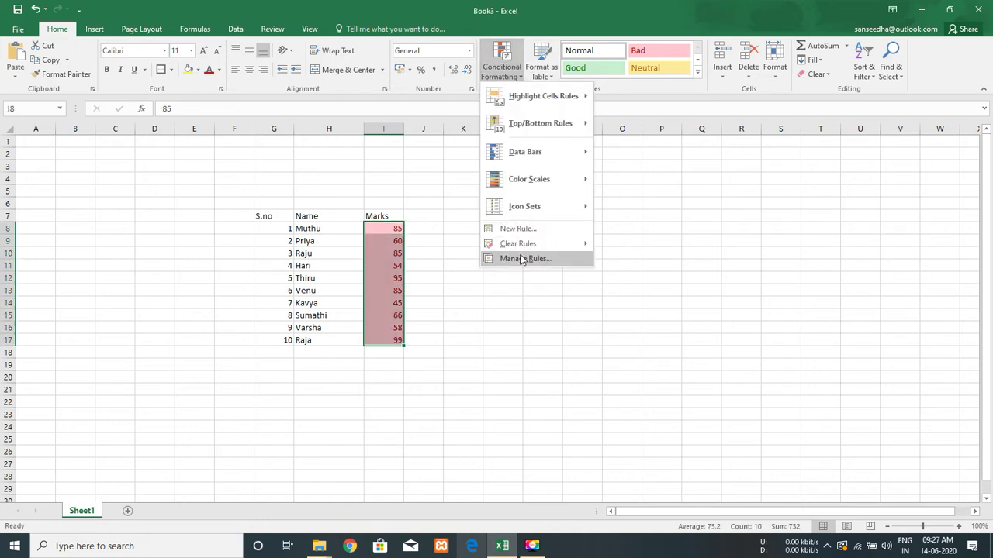
# Change the font colour of the Cell Value < 70 rule's format.
pyautogui.click(522, 259)
pyautogui.click(510, 267)
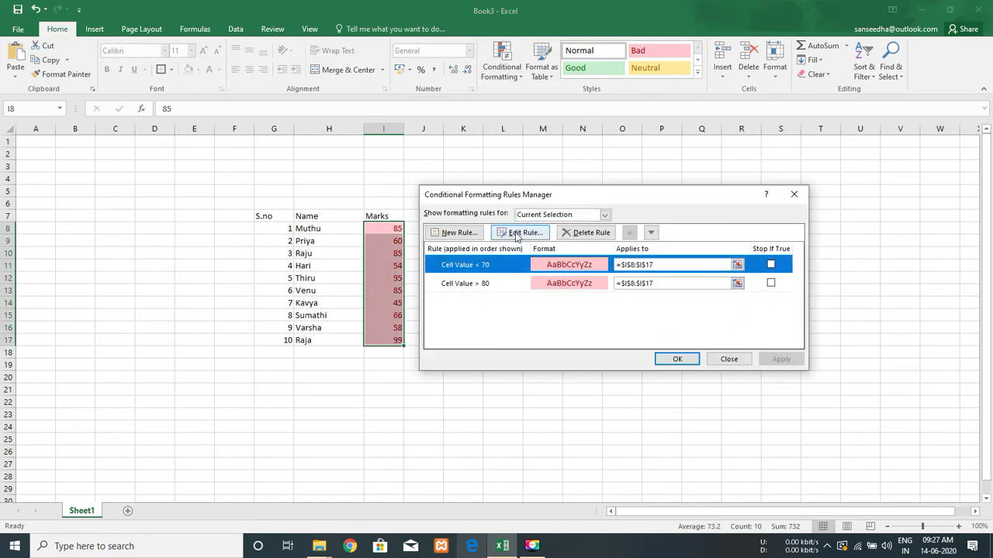
pyautogui.click(516, 234)
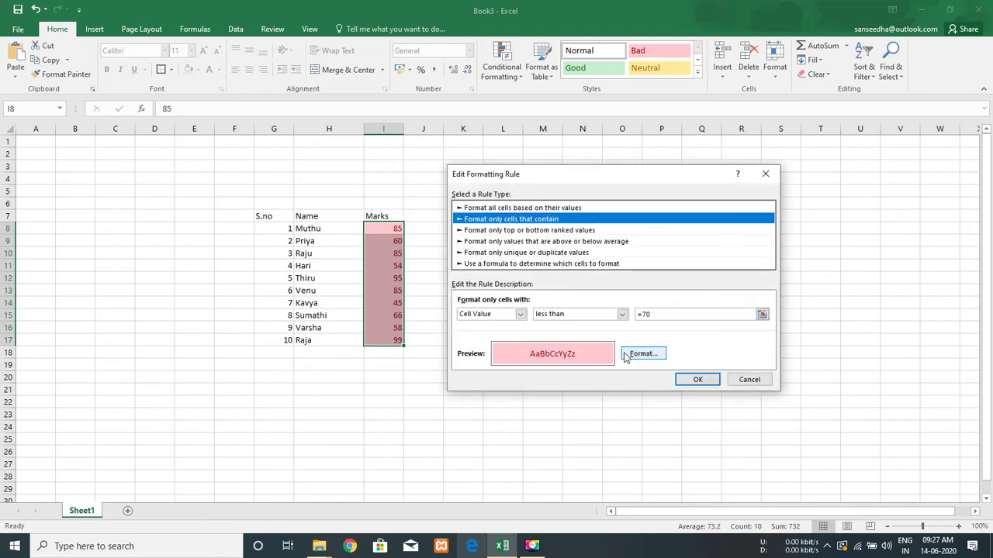
pyautogui.click(626, 354)
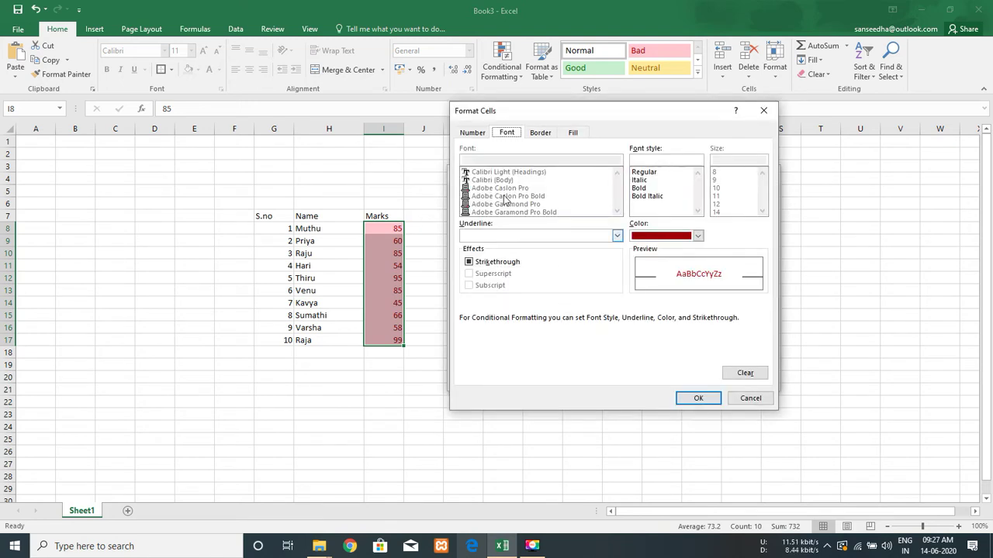
pyautogui.click(697, 237)
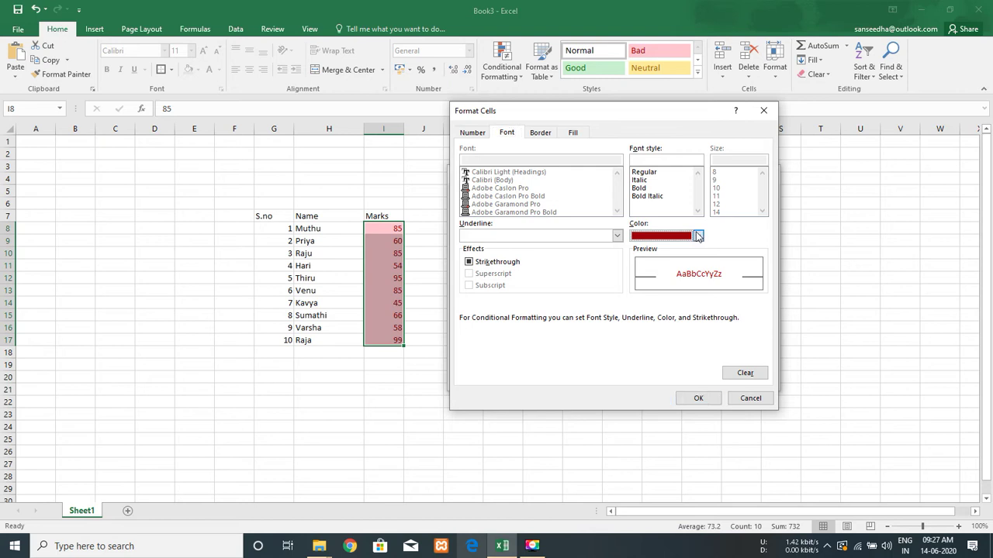
pyautogui.click(697, 236)
pyautogui.click(709, 295)
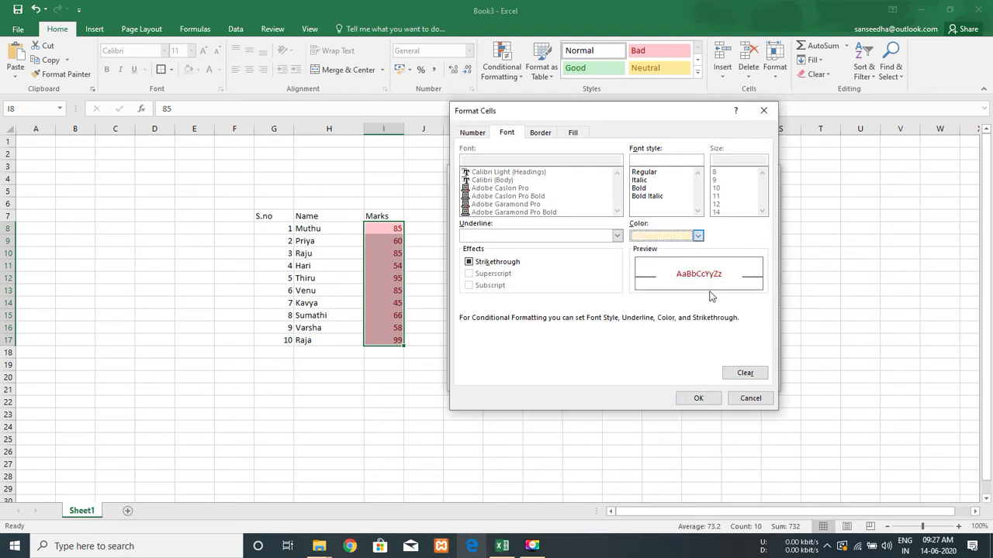
pyautogui.click(698, 397)
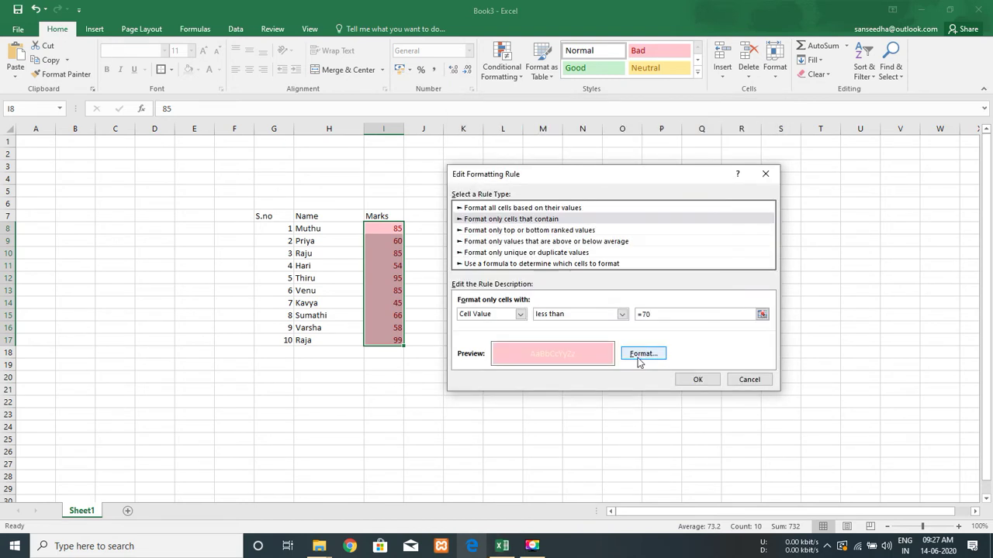
pyautogui.click(693, 378)
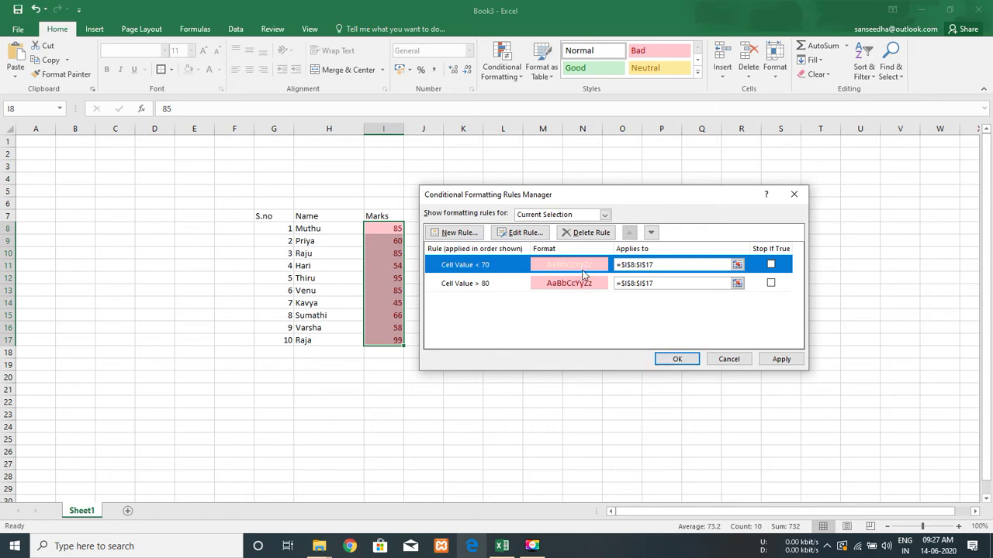
# Set the under-70 rule to Automatic font colour with a yellow fill and apply it.
pyautogui.doubleClick(583, 274)
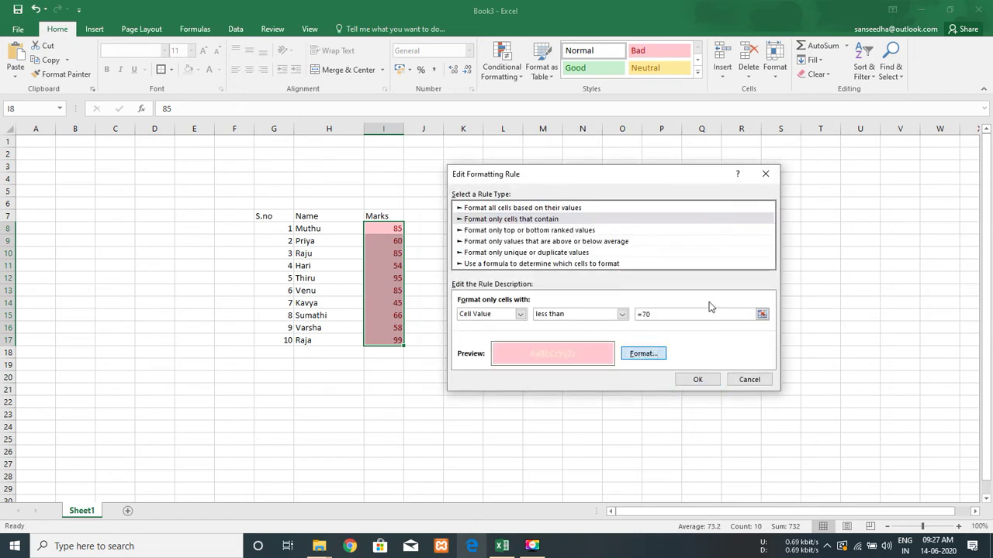
pyautogui.click(643, 354)
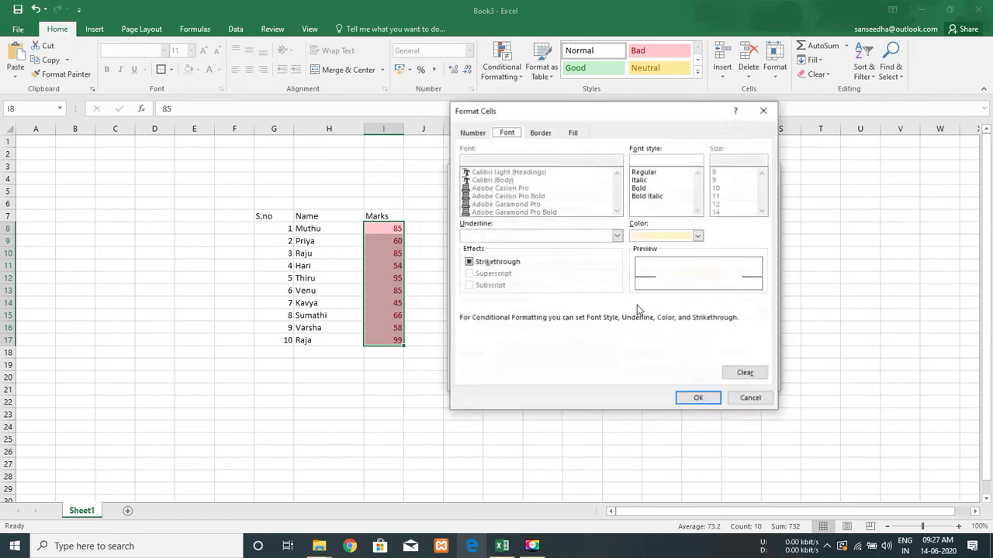
pyautogui.click(675, 236)
pyautogui.click(665, 249)
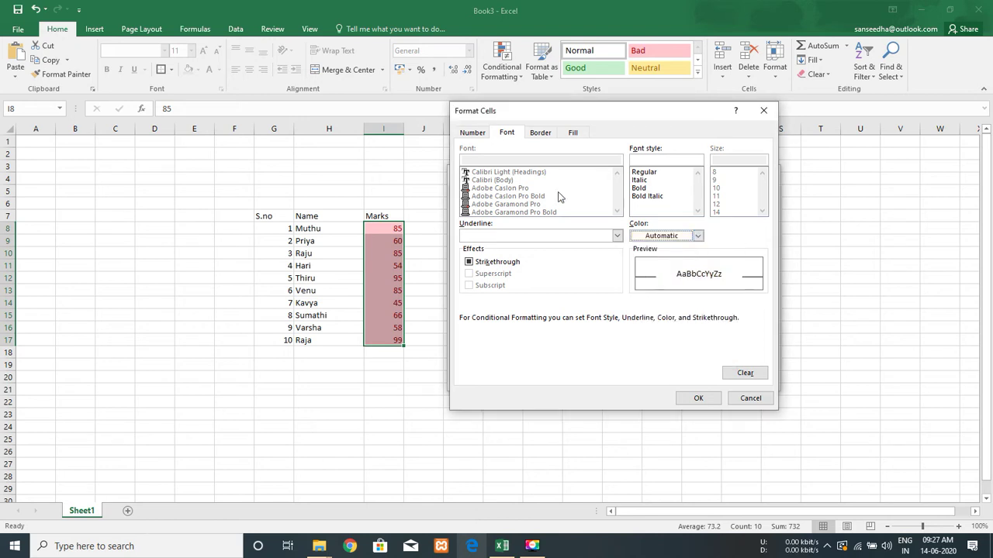
pyautogui.click(576, 134)
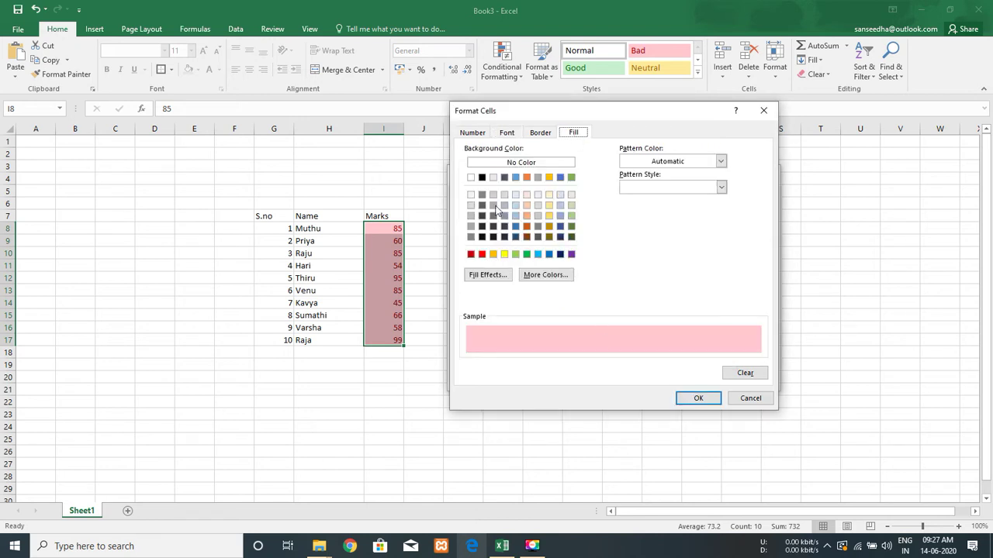
pyautogui.click(504, 255)
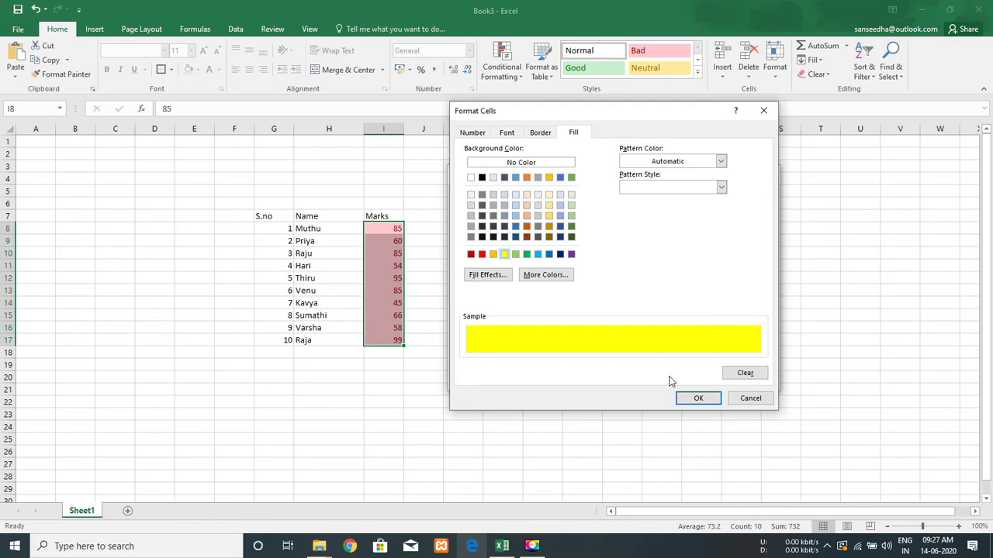
pyautogui.click(697, 397)
pyautogui.click(693, 380)
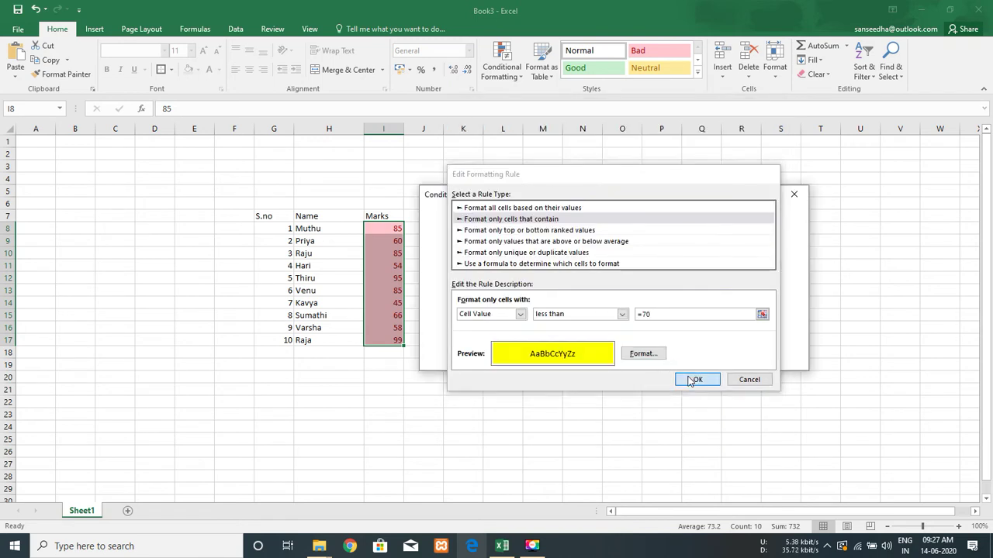
pyautogui.click(779, 360)
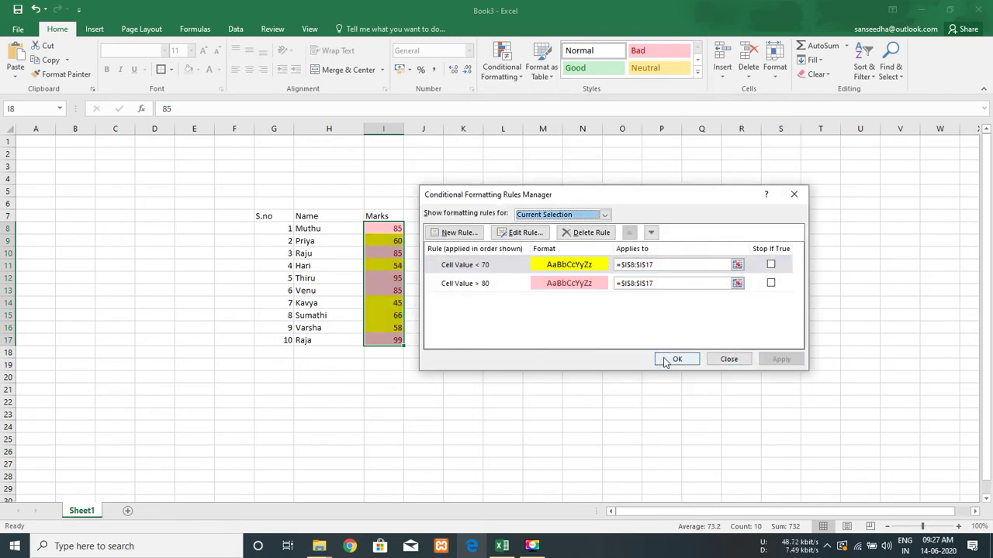
pyautogui.click(667, 360)
pyautogui.click(392, 279)
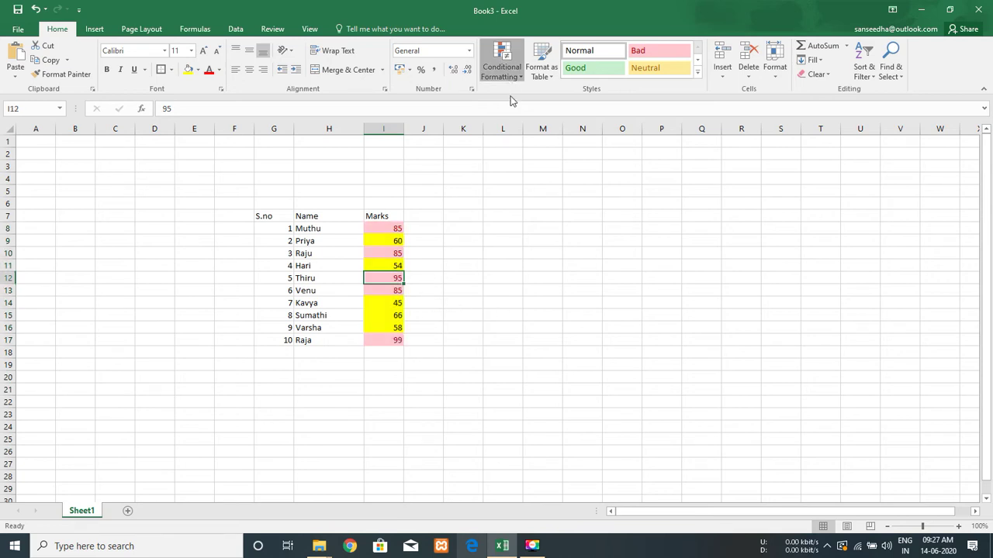
# Review the marks' conditional formatting rules without changing anything.
pyautogui.click(504, 68)
pyautogui.click(519, 259)
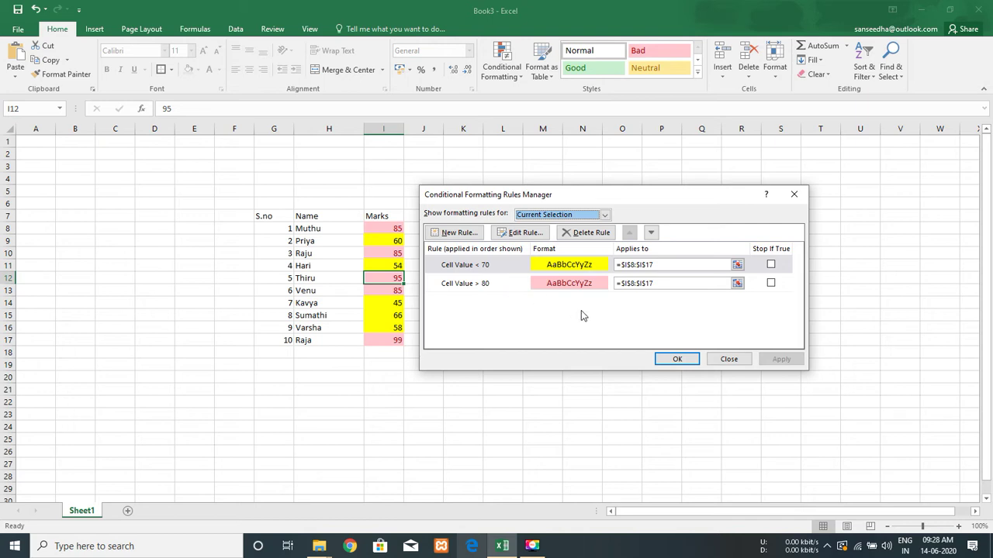
pyautogui.click(688, 361)
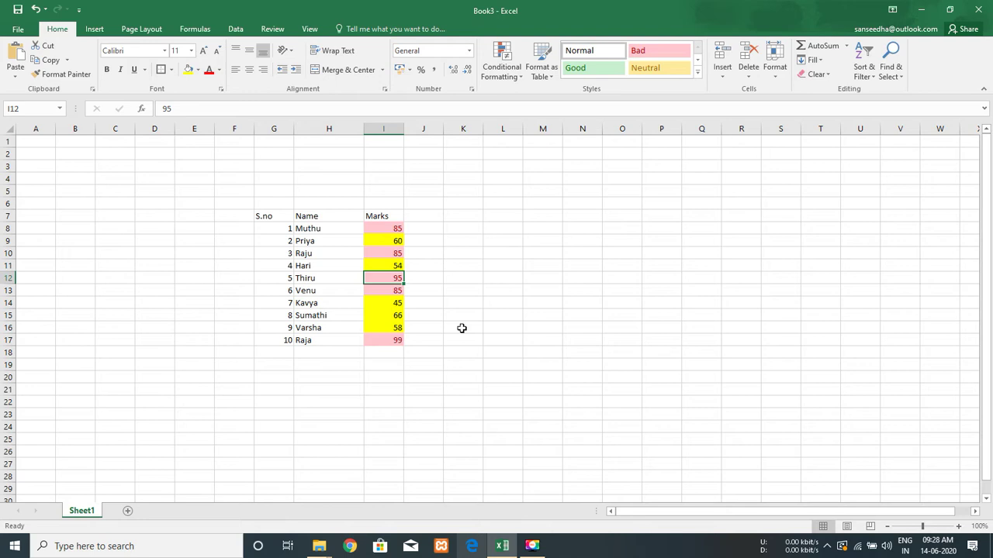
# Change the mark in I9 to 75 and select marks I8:I17.
pyautogui.press('Up')
pyautogui.press('Up')
pyautogui.press('Up')
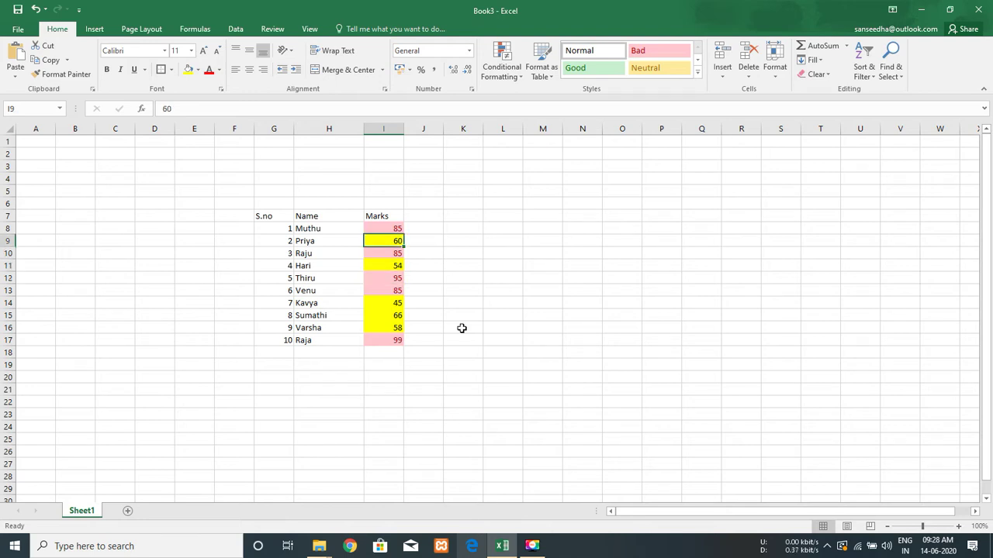
pyautogui.write('75')
pyautogui.press('Return')
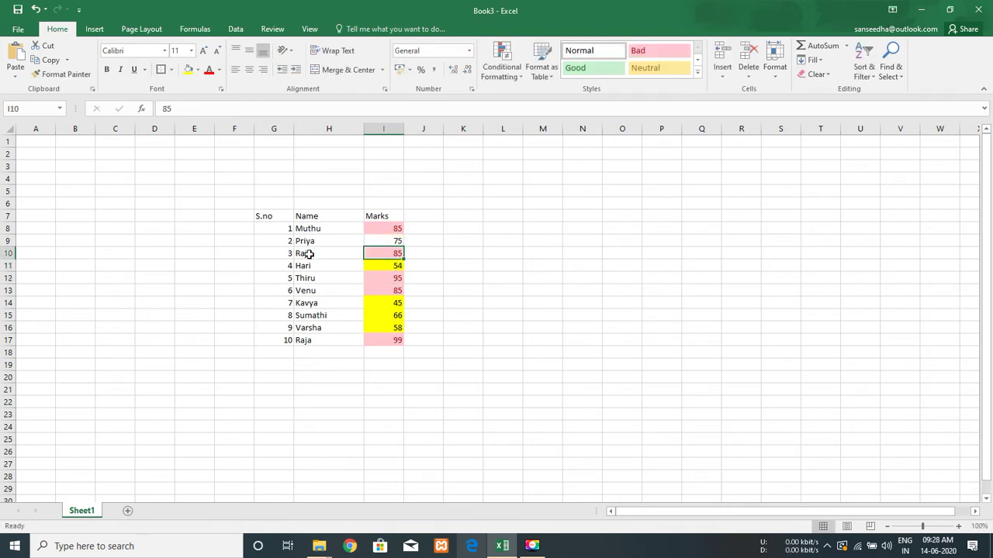
pyautogui.click(318, 267)
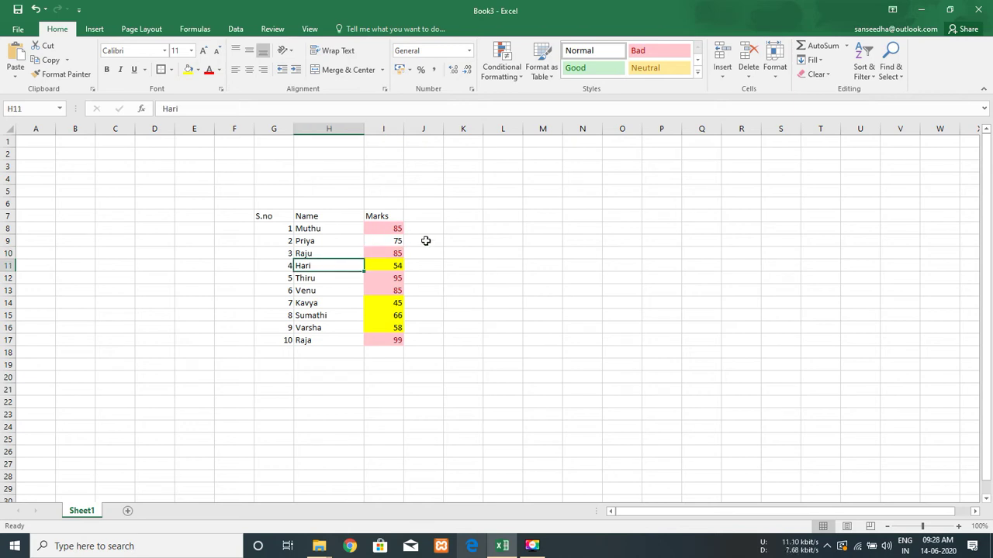
pyautogui.click(397, 230)
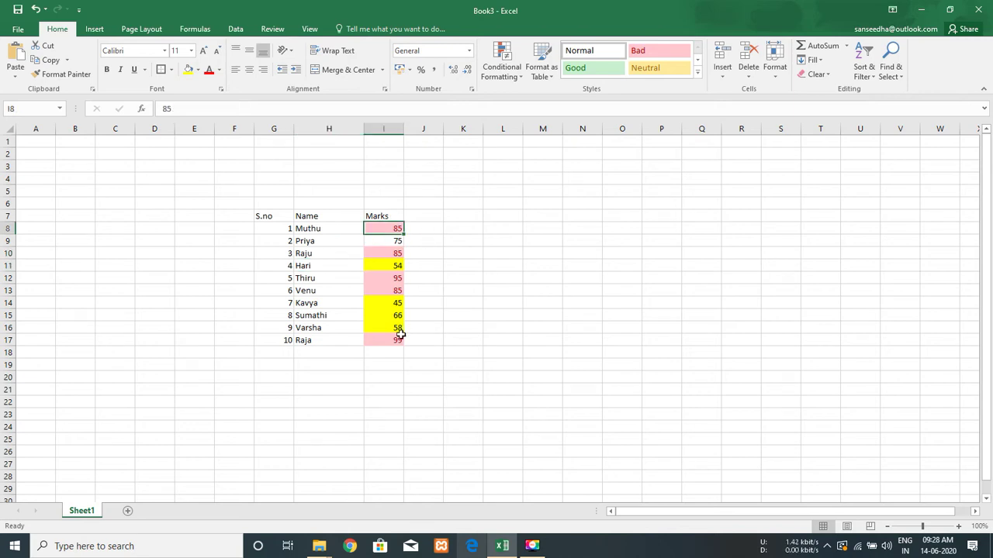
pyautogui.keyDown('shift'); pyautogui.click(400, 340); pyautogui.keyUp('shift')
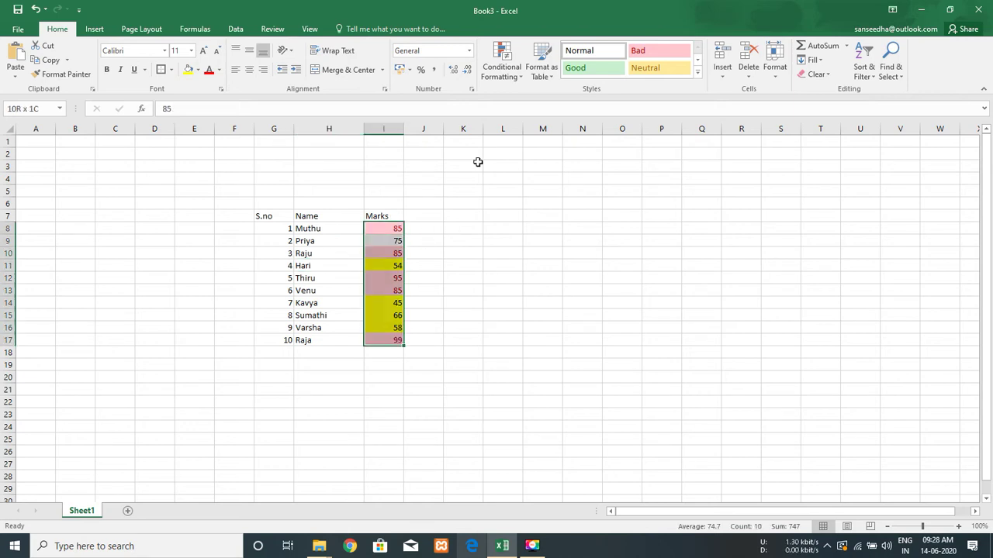
# Highlight marks between 70 and 80 with Green Fill with Dark Green Text.
pyautogui.click(503, 77)
pyautogui.moveTo(515, 98)
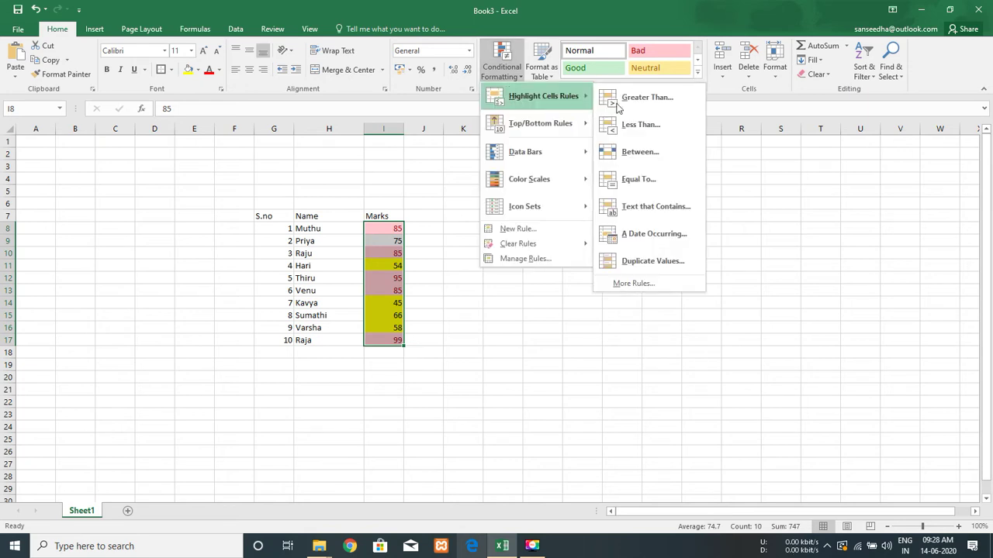
pyautogui.click(649, 159)
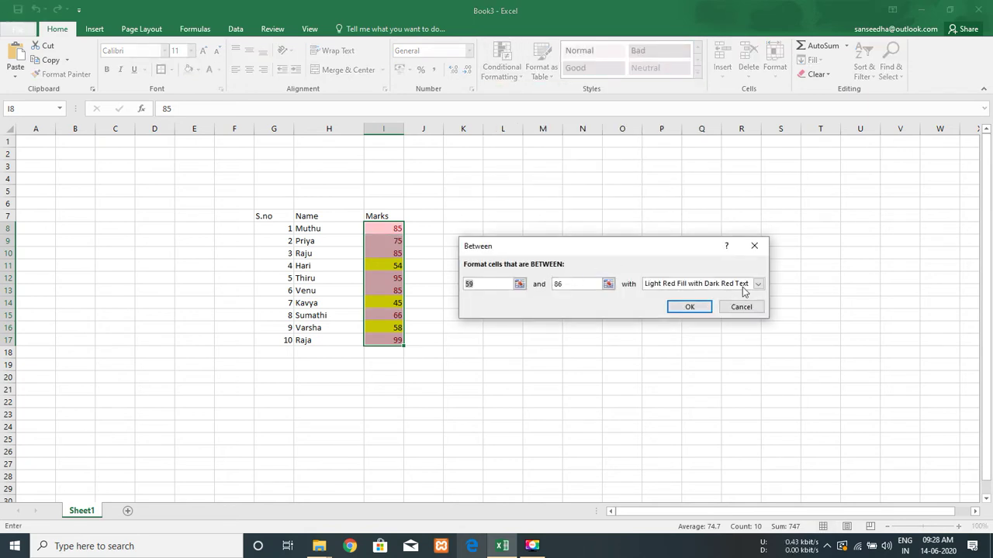
pyautogui.write('70')
pyautogui.write('80')
pyautogui.click(758, 284)
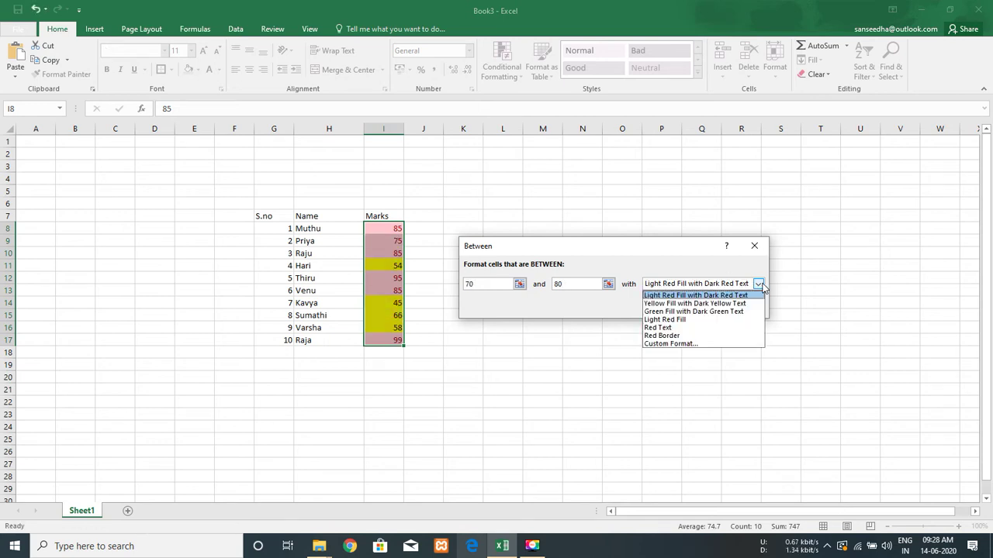
pyautogui.click(733, 312)
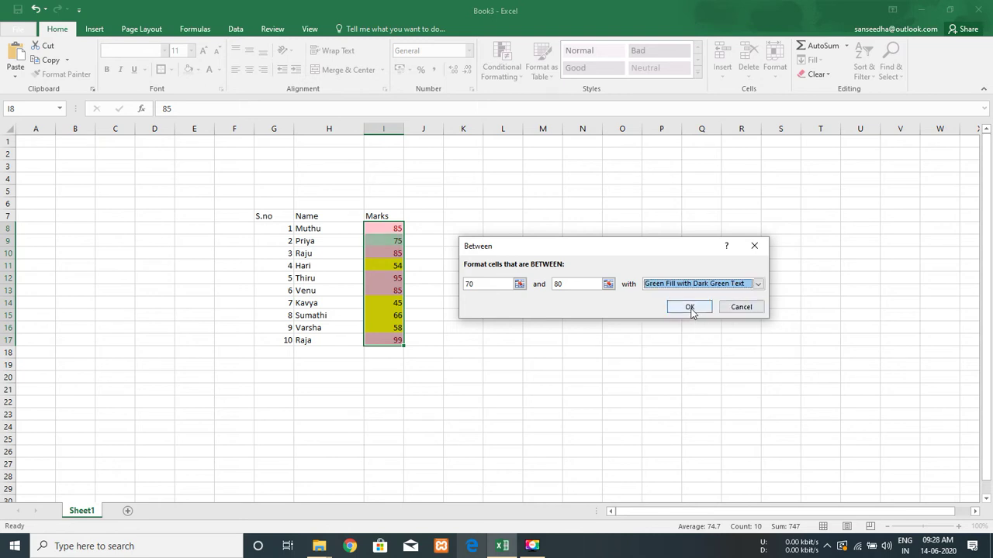
pyautogui.click(689, 307)
pyautogui.click(566, 279)
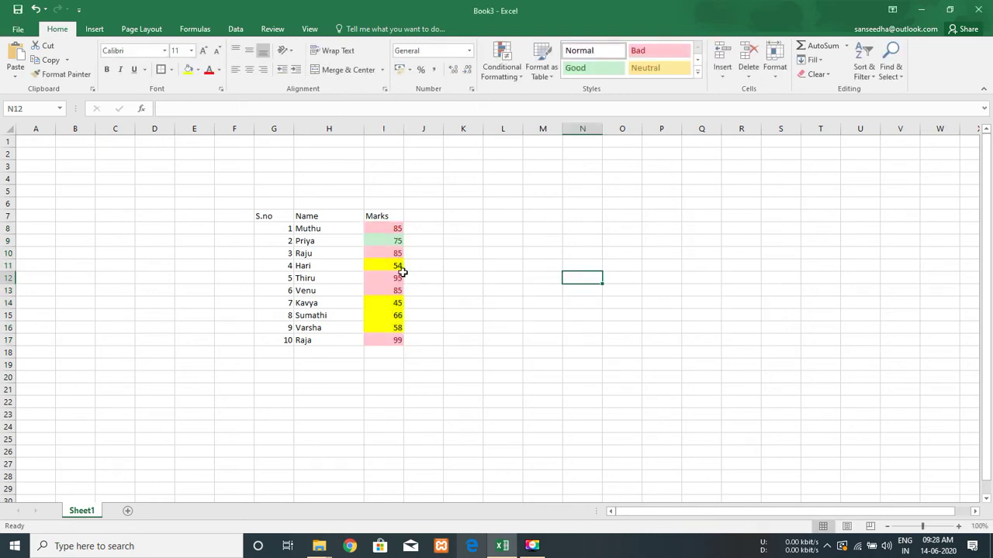
# Change Venu's mark in I13 to 77 and return to the Marks header.
pyautogui.click(389, 284)
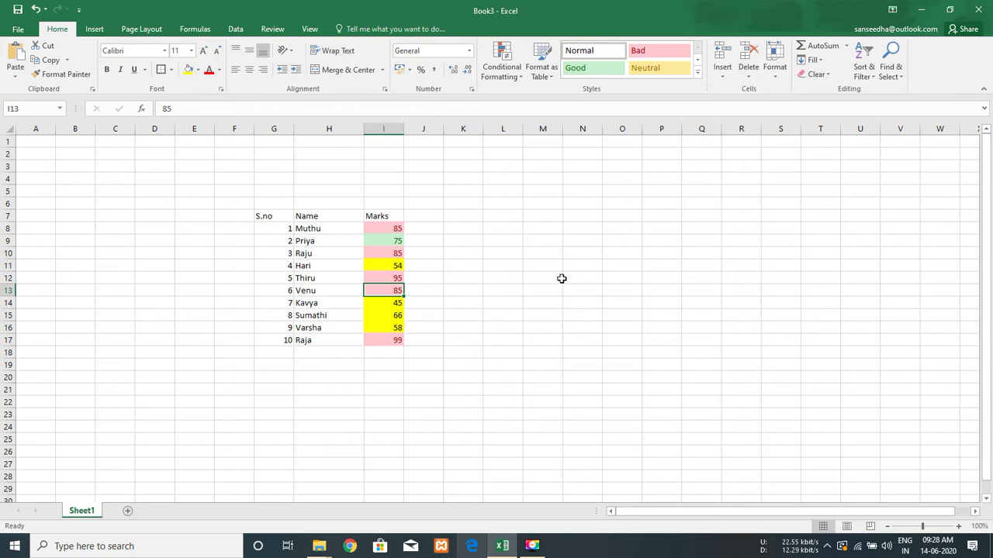
pyautogui.write('77')
pyautogui.press('Return')
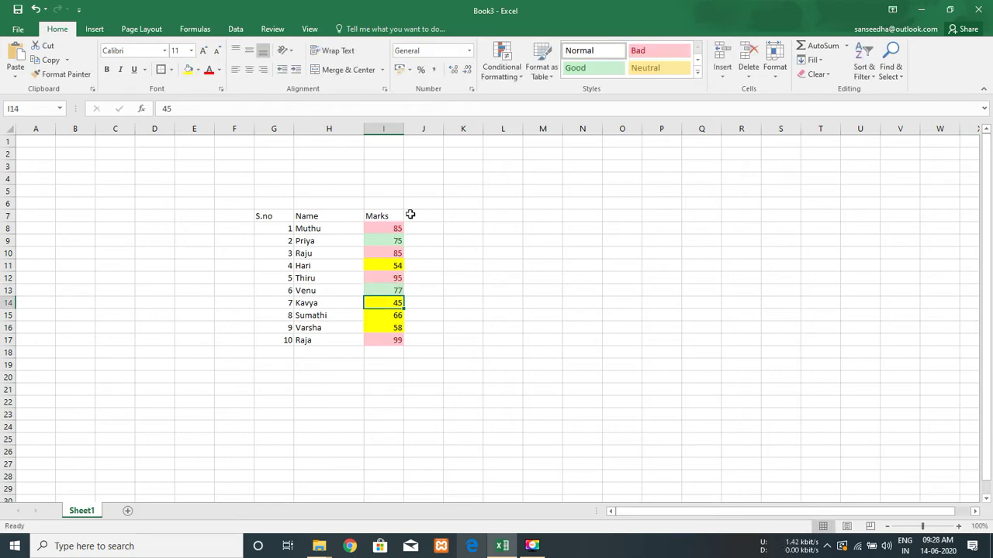
pyautogui.hotkey('ctrl', 'Up')
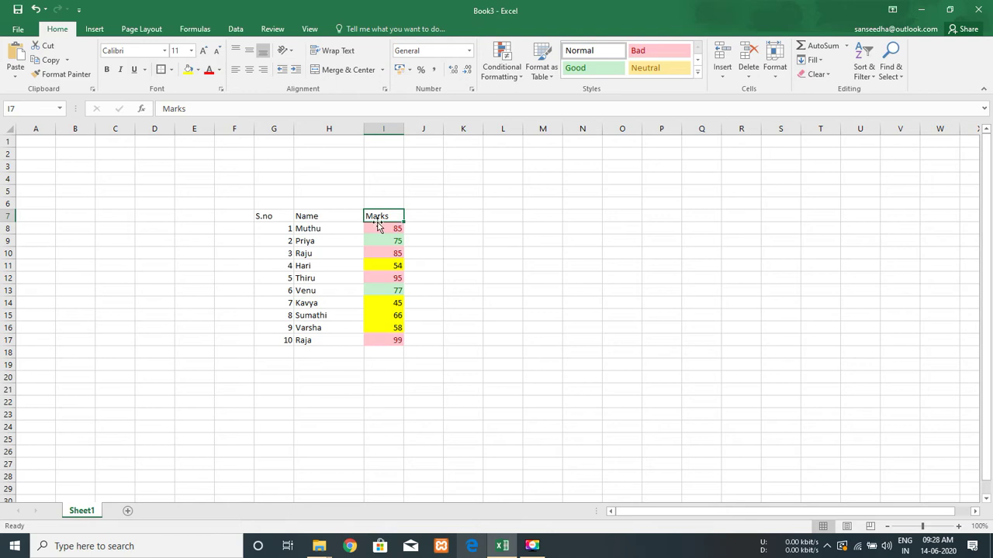
pyautogui.hotkey('alt', 'd')
pyautogui.press('f')
pyautogui.press('f')
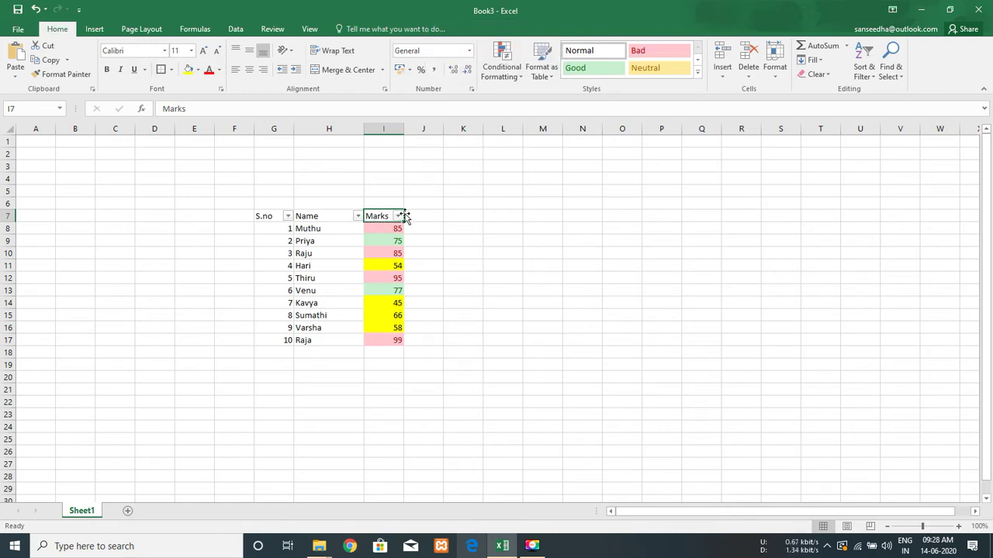
pyautogui.click(398, 216)
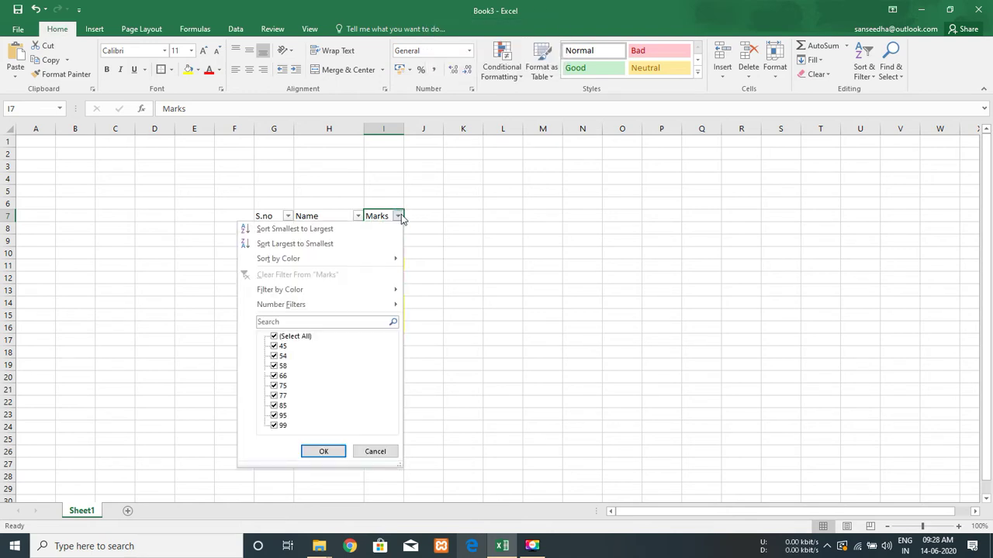
pyautogui.moveTo(351, 288)
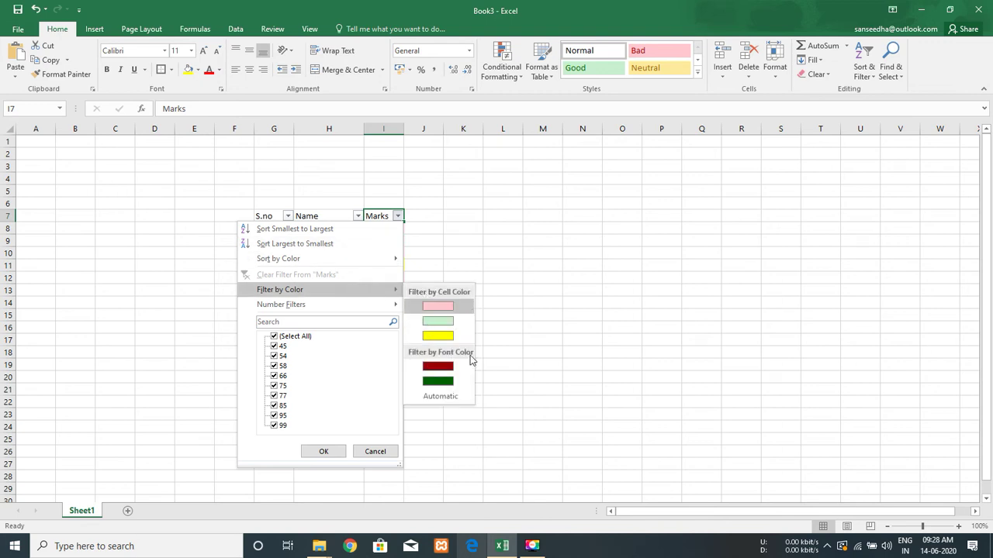
pyautogui.click(501, 372)
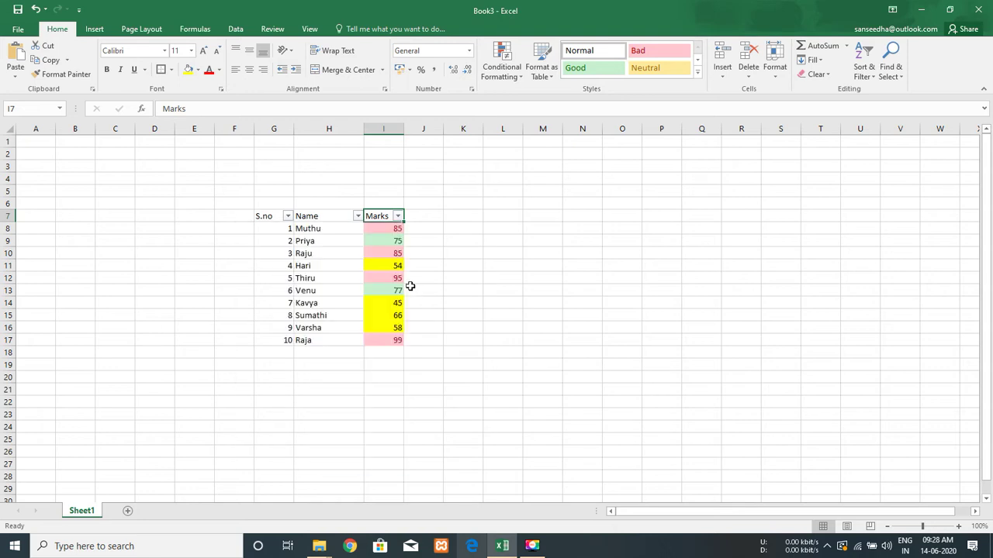
pyautogui.click(398, 217)
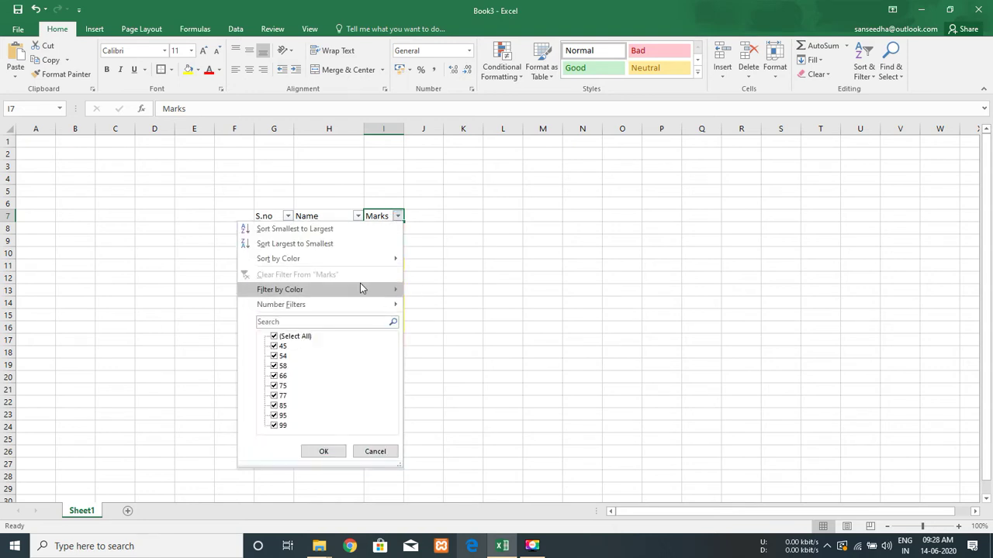
pyautogui.moveTo(360, 287)
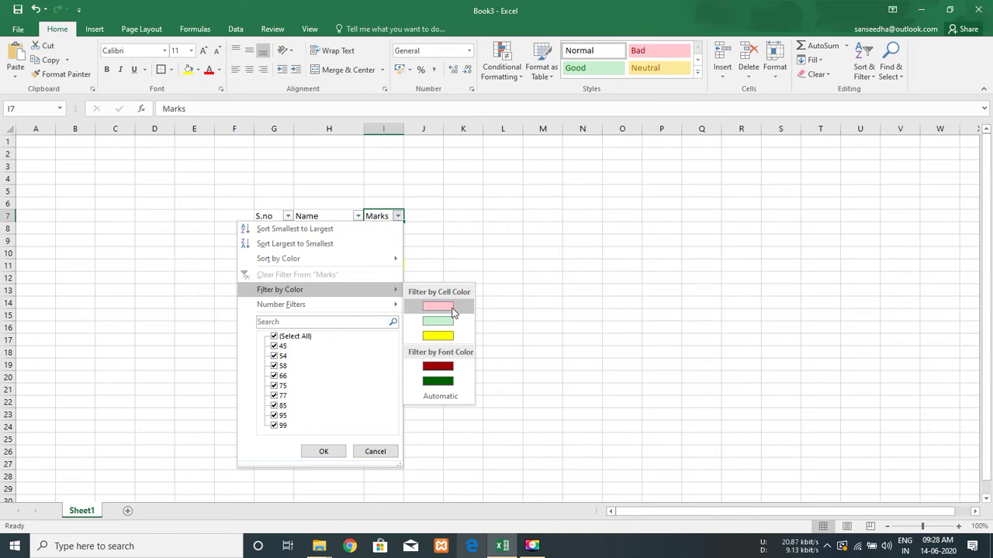
pyautogui.click(438, 306)
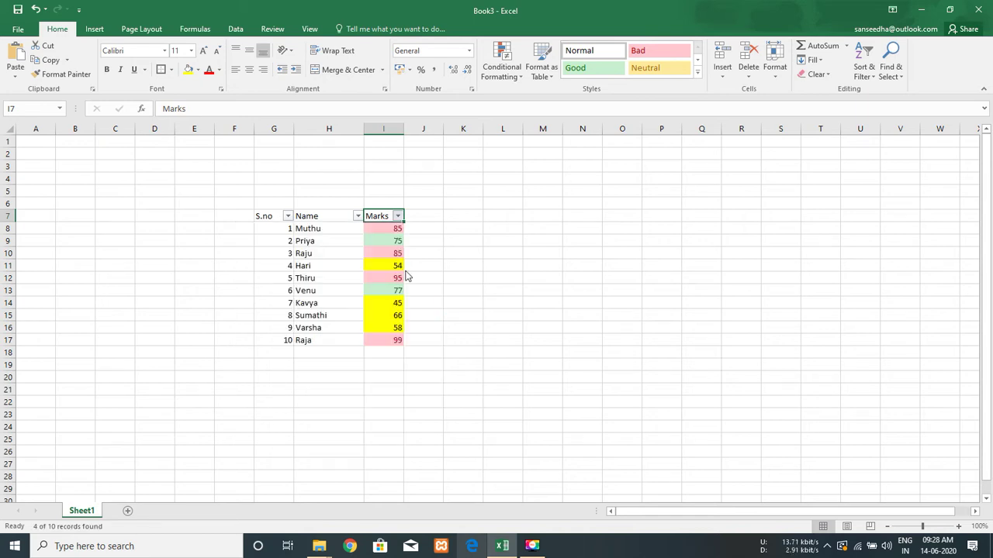
pyautogui.click(397, 217)
pyautogui.click(459, 247)
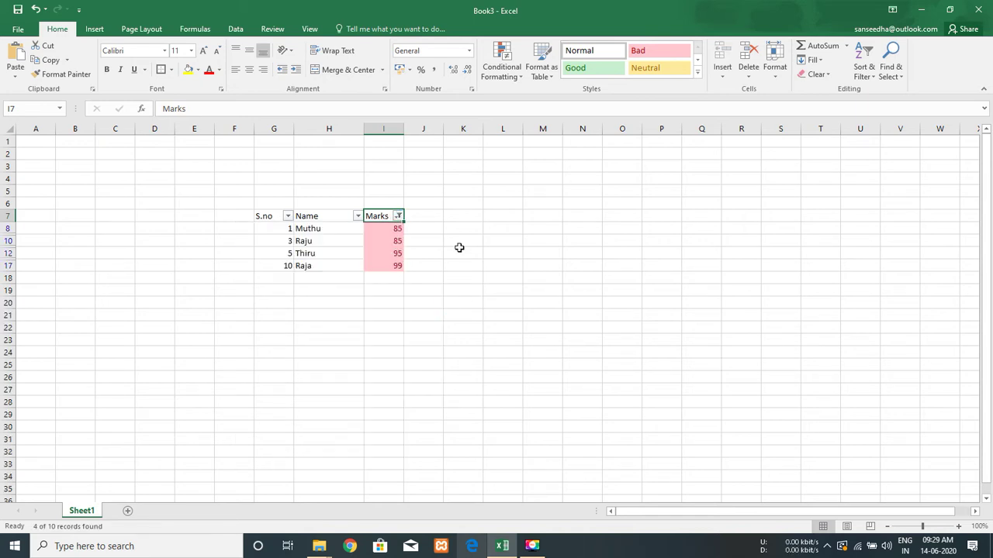
pyautogui.hotkey('ctrl', 'shift', 'l')
# Select marks I8:I17 and list their three colour rules in Manage Rules.
pyautogui.press('Down')
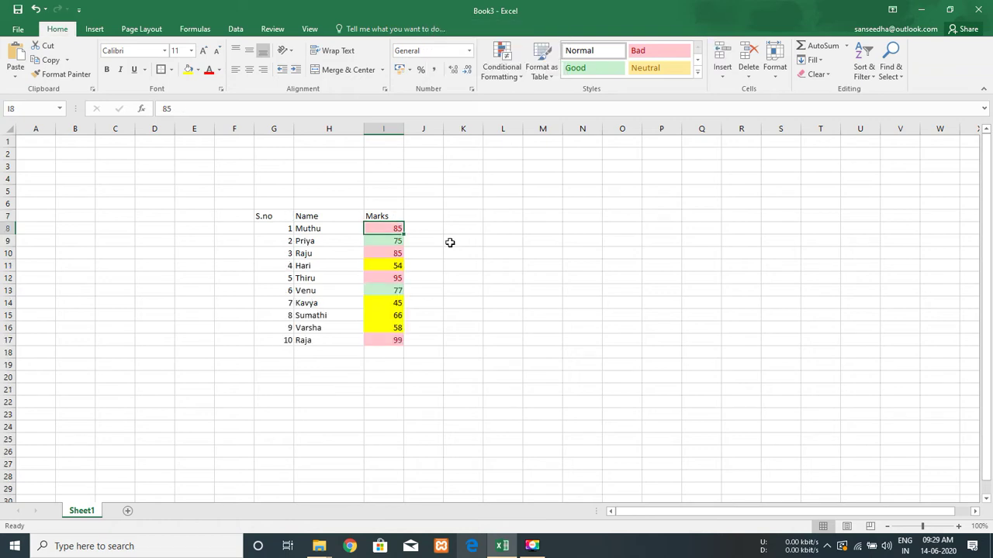
pyautogui.hotkey('ctrl', 'shift', 'Down')
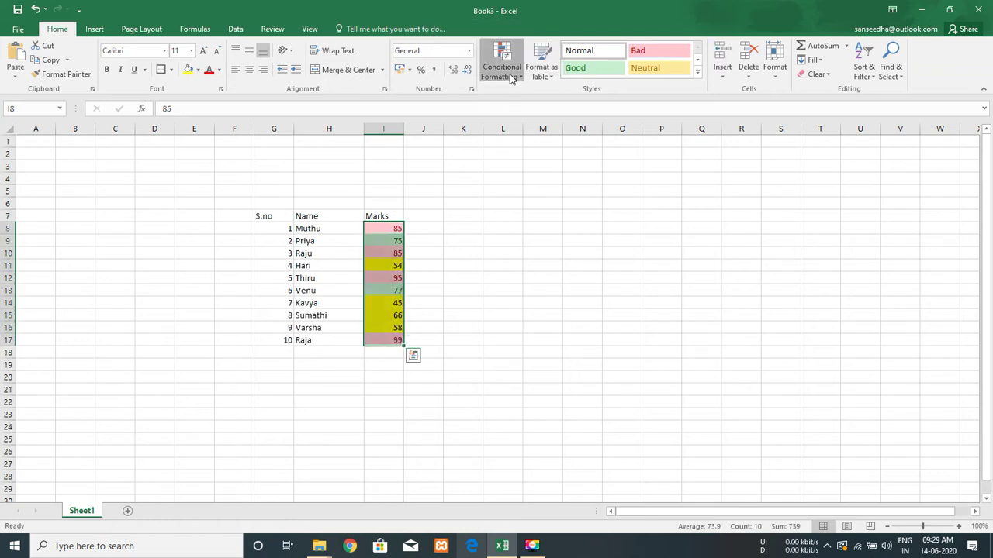
pyautogui.click(511, 77)
pyautogui.click(525, 259)
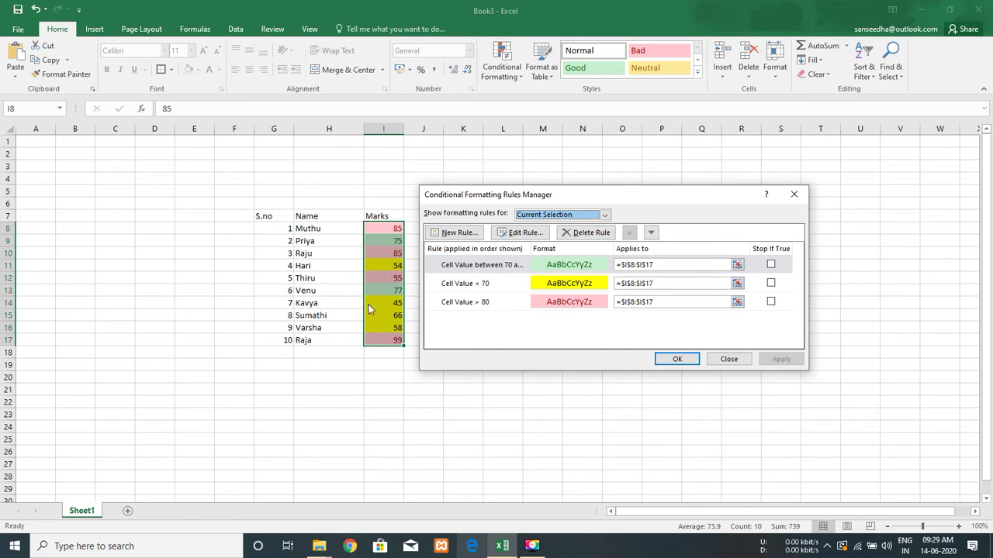
# Close the rules list and start the Alt+D AutoFilter command from header I7.
pyautogui.press('Return')
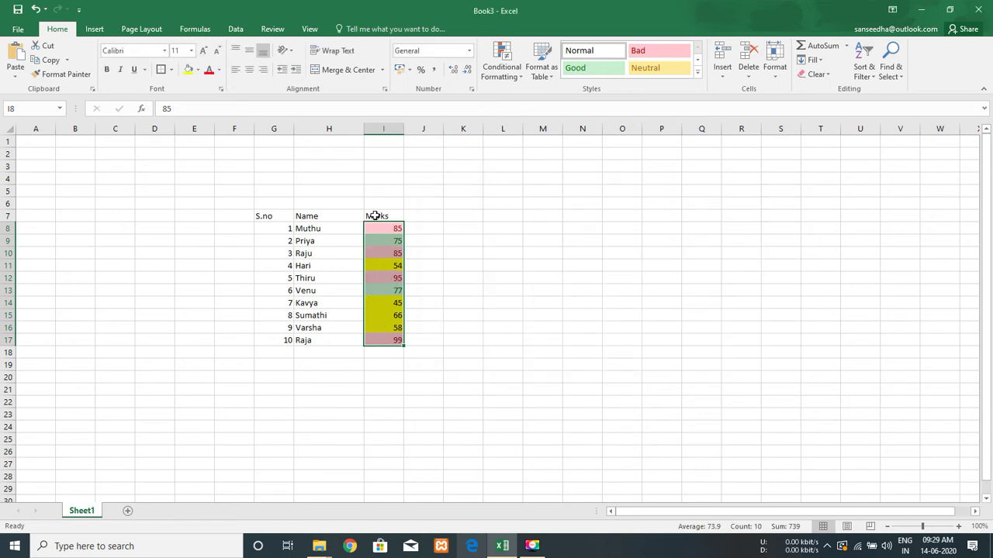
pyautogui.click(377, 216)
pyautogui.hotkey('alt', 'd')
# Turn AutoFilter on and filter the Marks column by green cell colour.
pyautogui.press('f')
pyautogui.press('f')
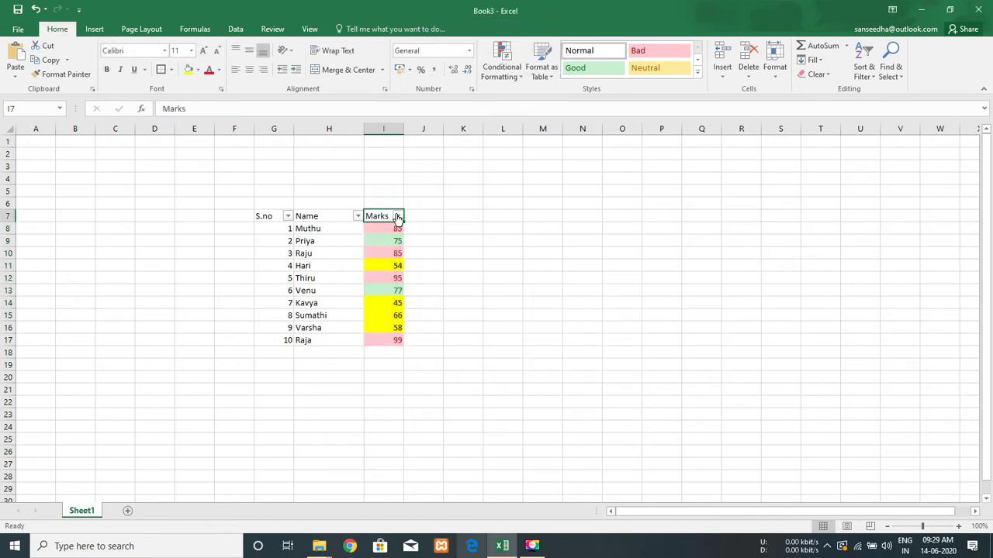
pyautogui.click(397, 216)
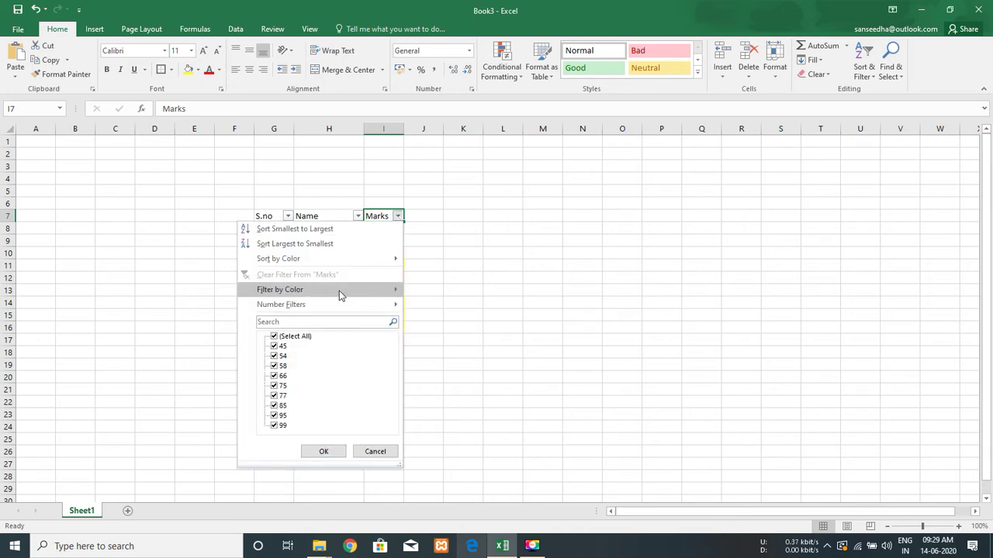
pyautogui.moveTo(339, 290)
pyautogui.click(446, 324)
# Clear the green filter and remove AutoFilter so all ten rows show.
pyautogui.click(397, 216)
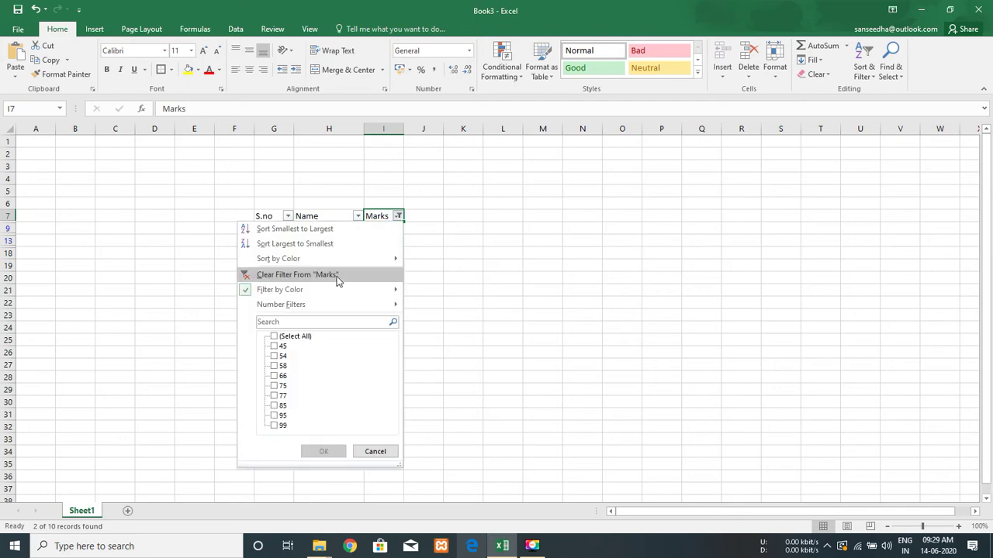
pyautogui.moveTo(335, 288)
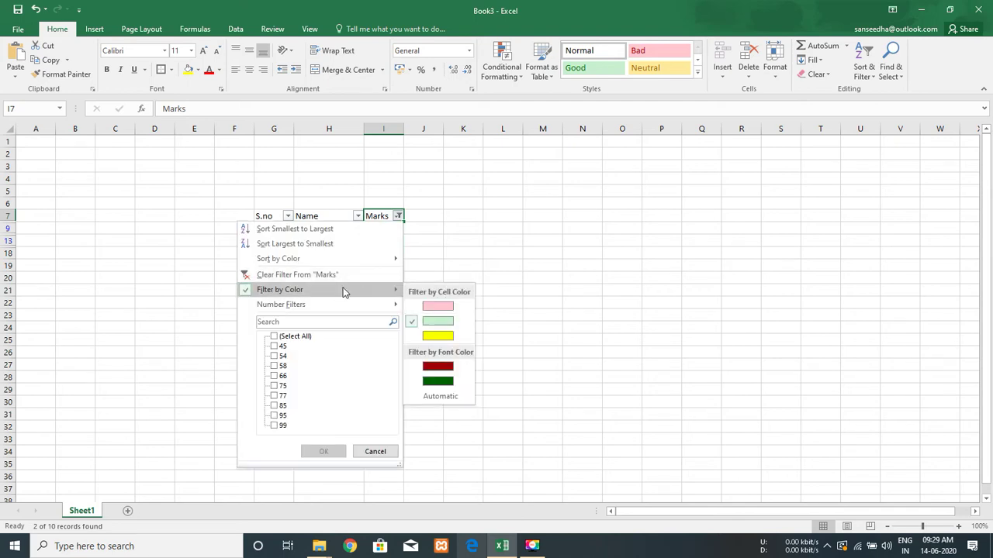
pyautogui.press('Escape')
pyautogui.press('Escape')
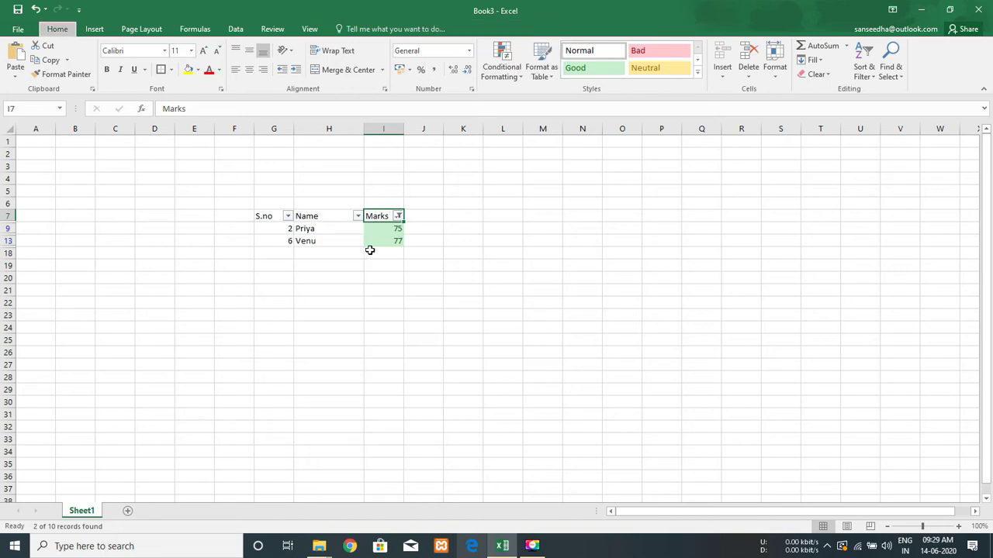
pyautogui.hotkey('alt', 'a')
pyautogui.press('c')
pyautogui.hotkey('ctrl', 'shift', 'l')
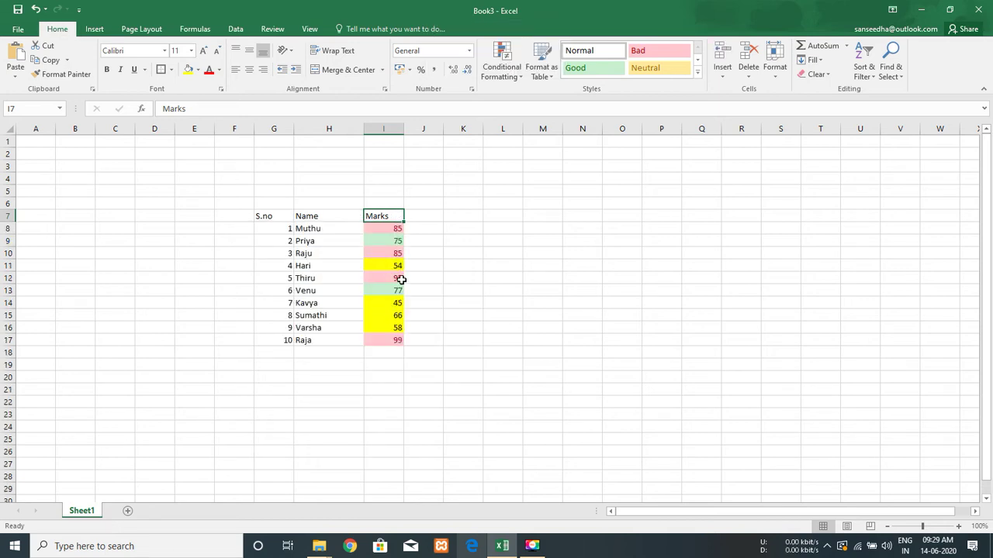
pyautogui.click(515, 82)
pyautogui.moveTo(543, 96)
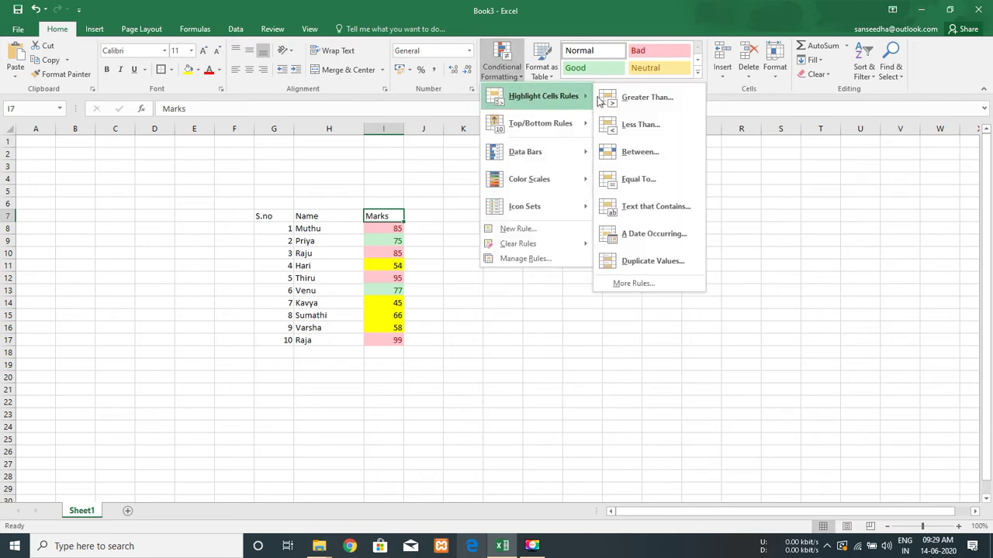
pyautogui.click(642, 185)
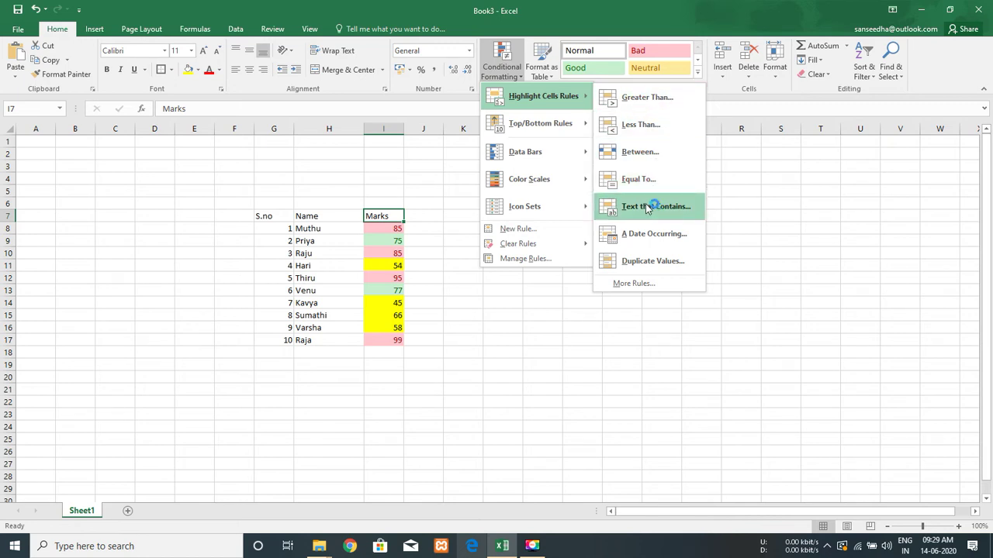
pyautogui.press('Escape')
pyautogui.press('Left')
pyautogui.press('Down')
pyautogui.hotkey('ctrl', 'shift', 'Down')
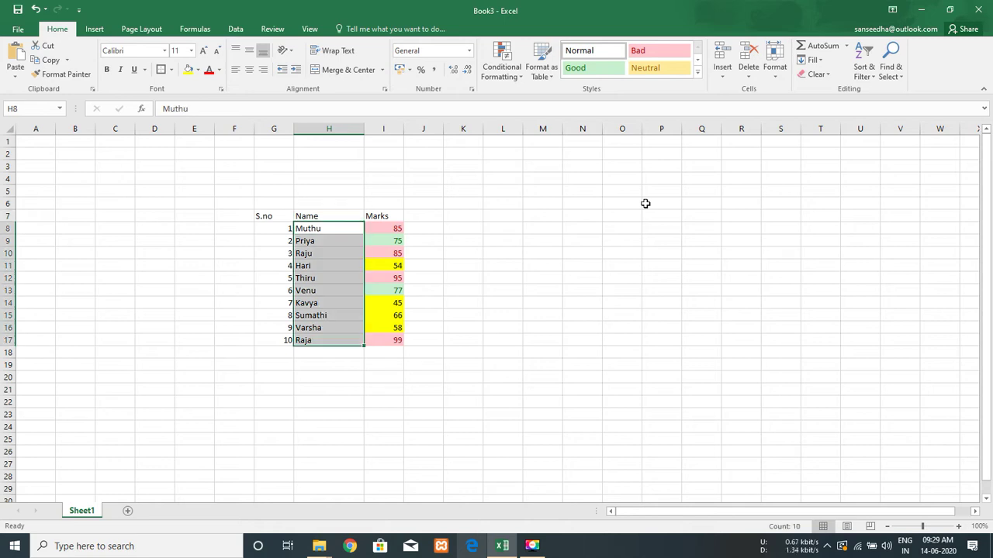
pyautogui.press('Up')
pyautogui.hotkey('ctrl', 'shift', 'Down')
pyautogui.press('Down')
pyautogui.hotkey('ctrl', 'shift', 'Down')
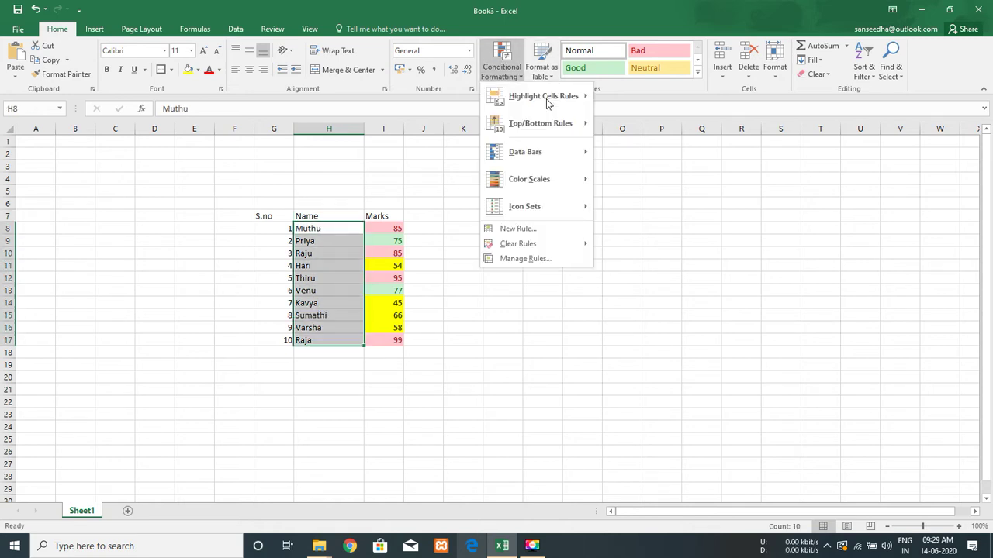
pyautogui.moveTo(543, 101)
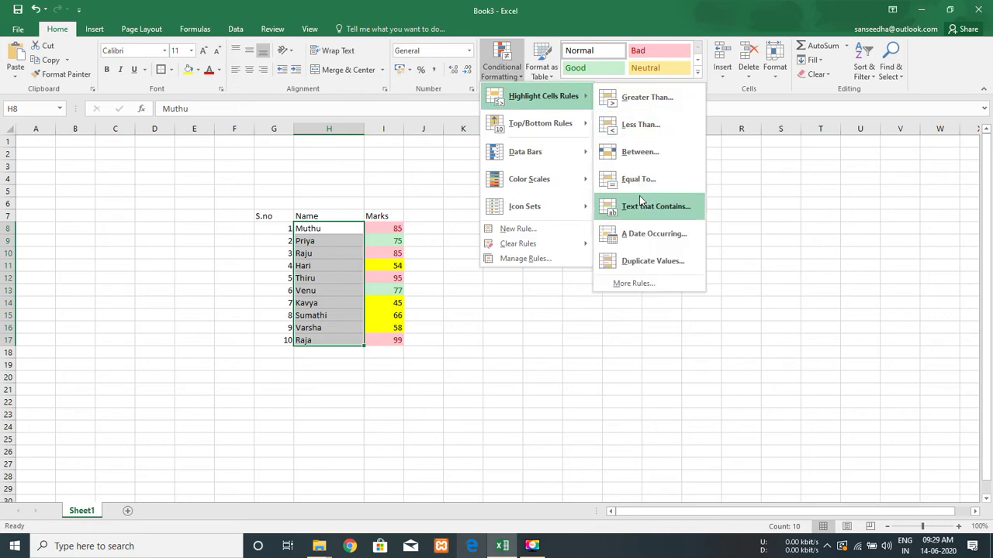
pyautogui.click(639, 243)
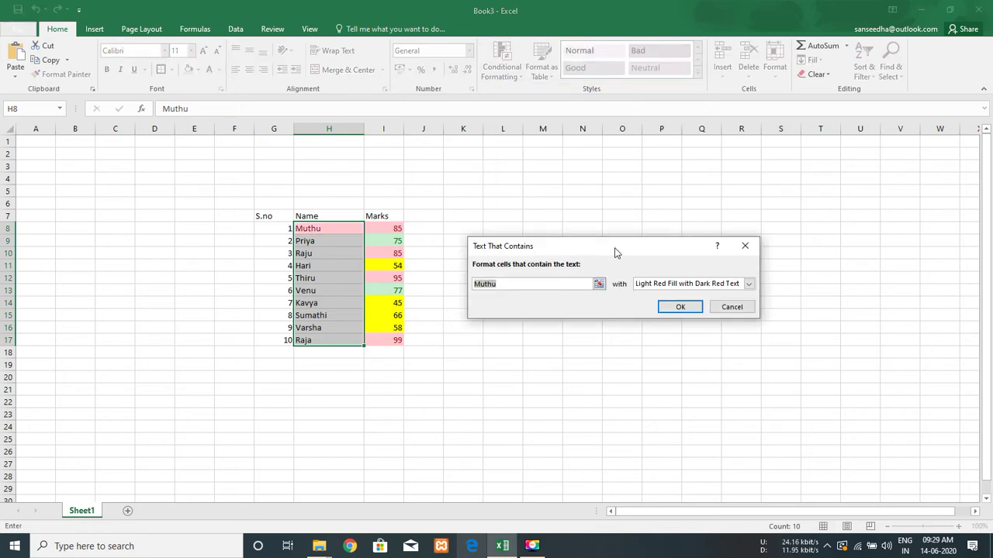
pyautogui.moveTo(616, 249); pyautogui.dragTo(658, 244)
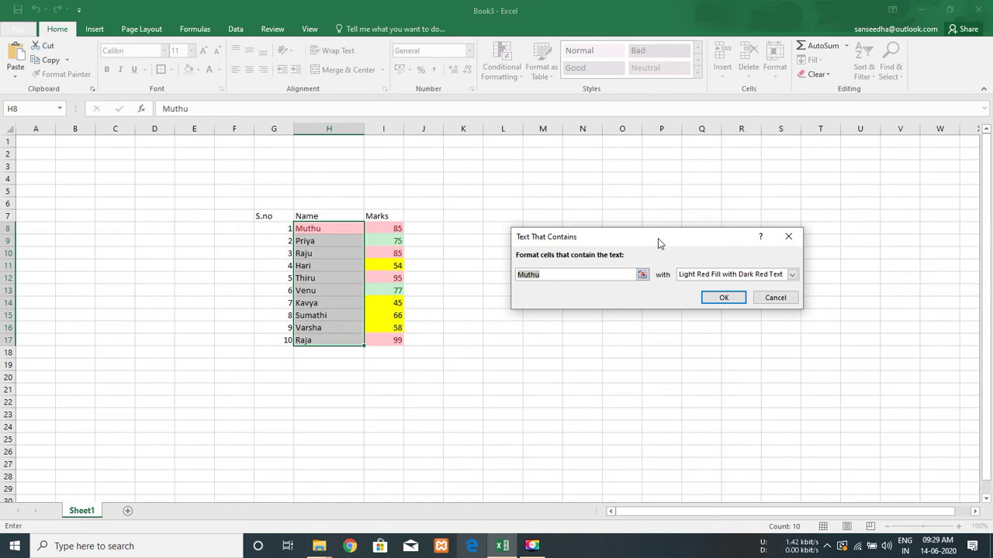
pyautogui.write('U')
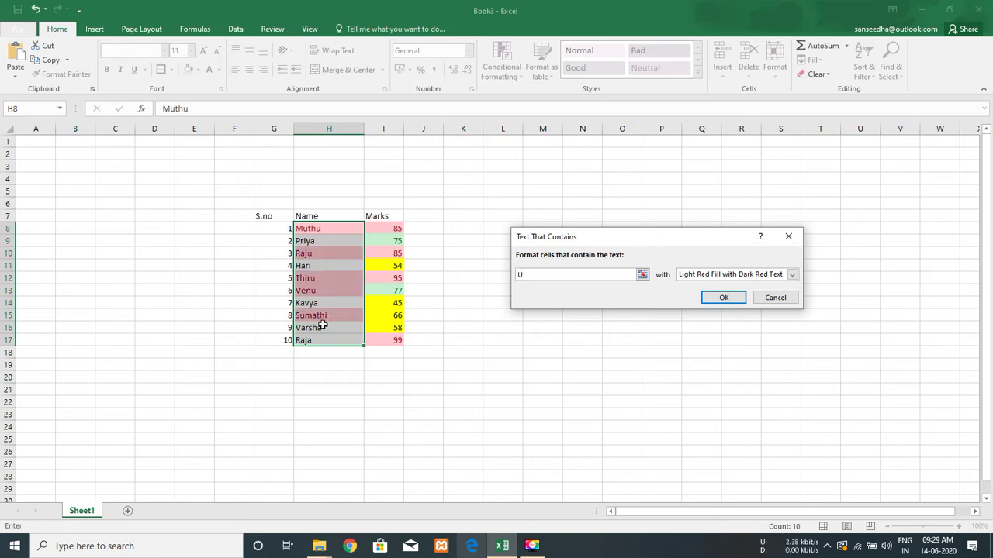
pyautogui.write('a')
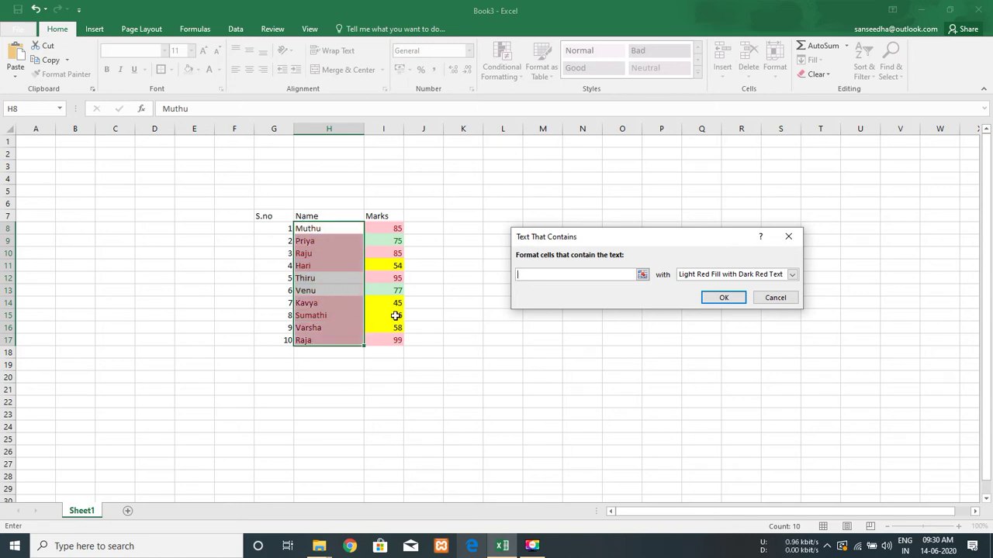
pyautogui.write('i')
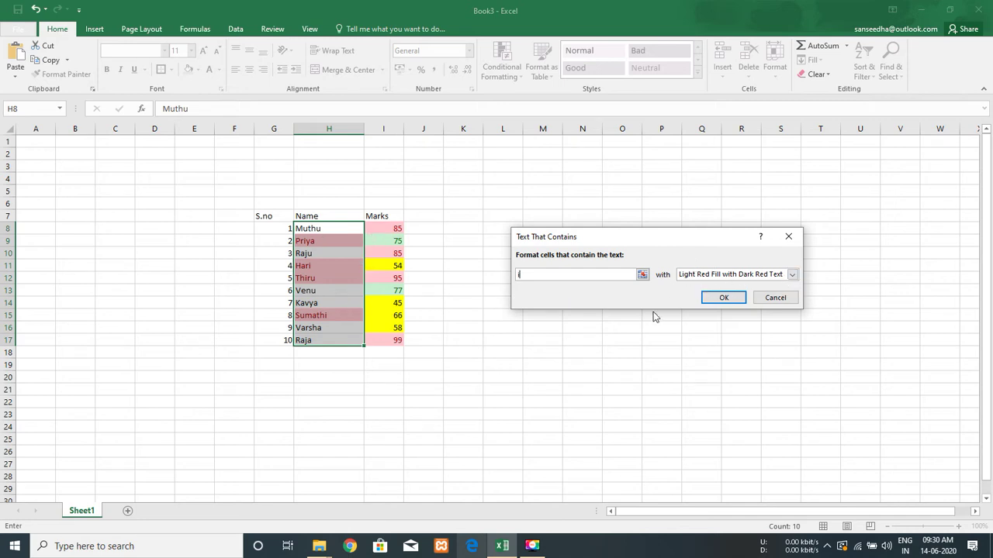
pyautogui.hotkey('shift', 'Home')
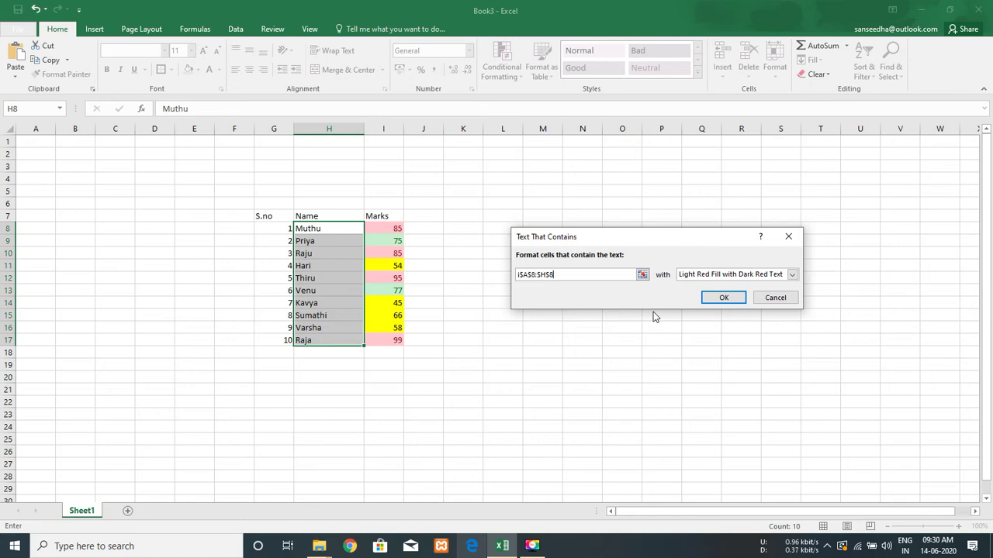
pyautogui.press('Escape')
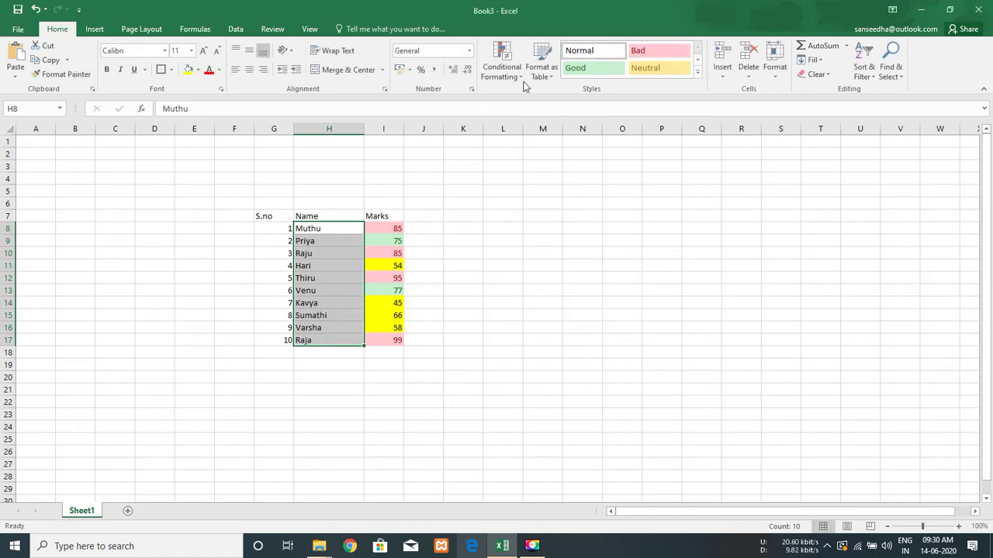
# Preview Text that Contains highlighting on the names with match texts like 'Raja', then cancel.
pyautogui.click(503, 68)
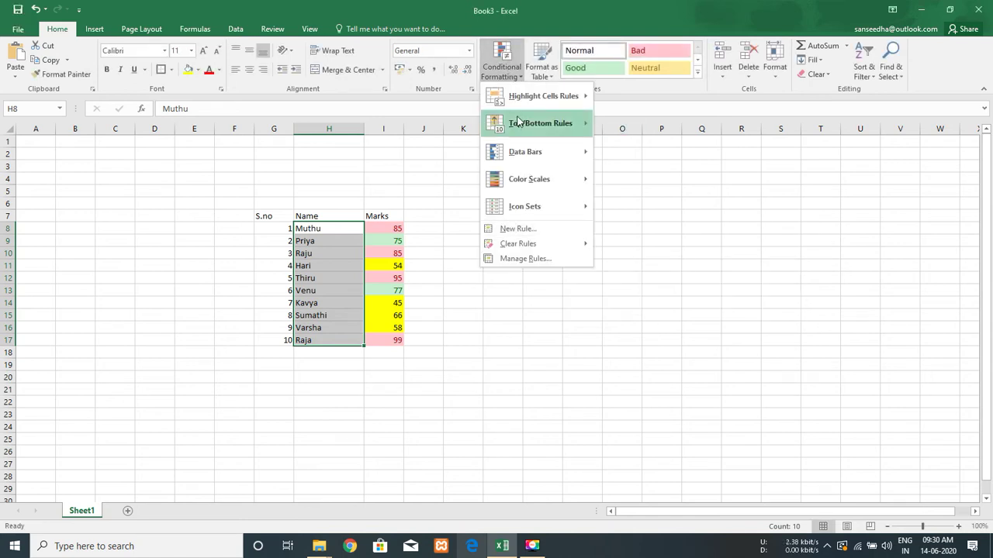
pyautogui.moveTo(543, 96)
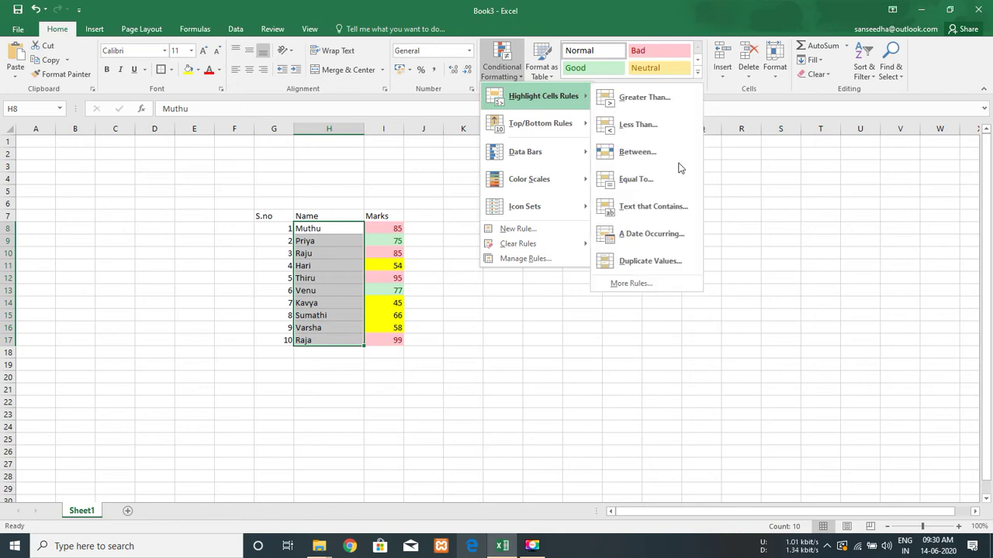
pyautogui.click(655, 206)
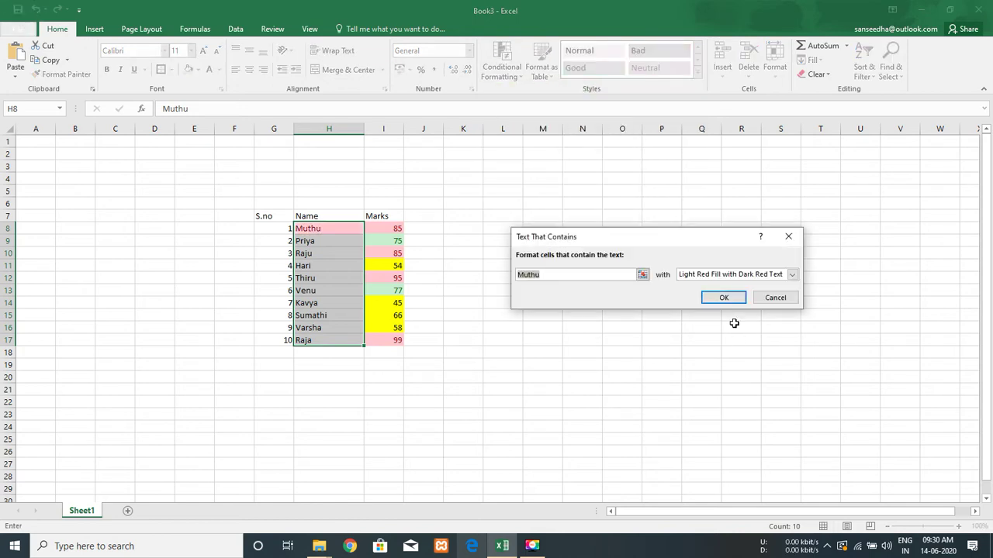
pyautogui.write('Raja')
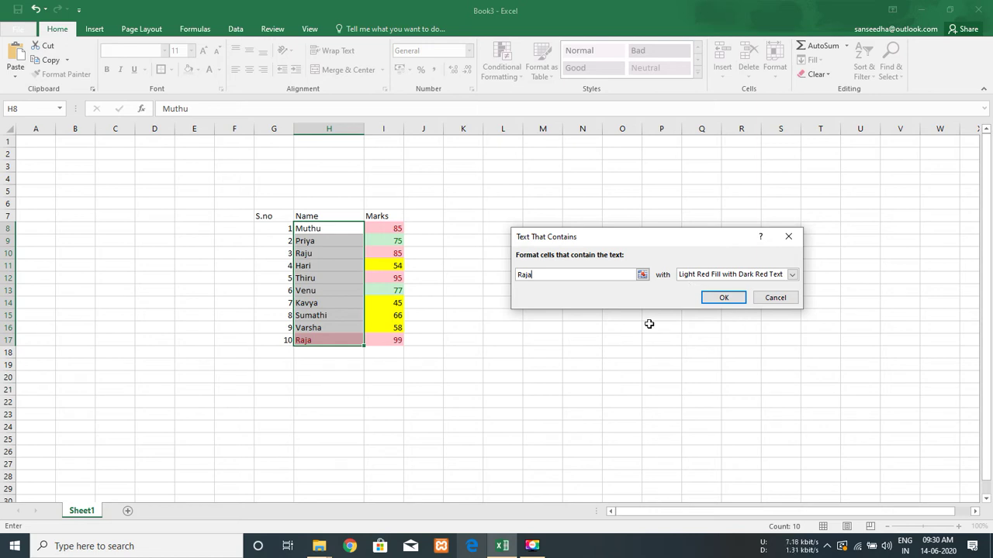
pyautogui.hotkey('shift', 'Home')
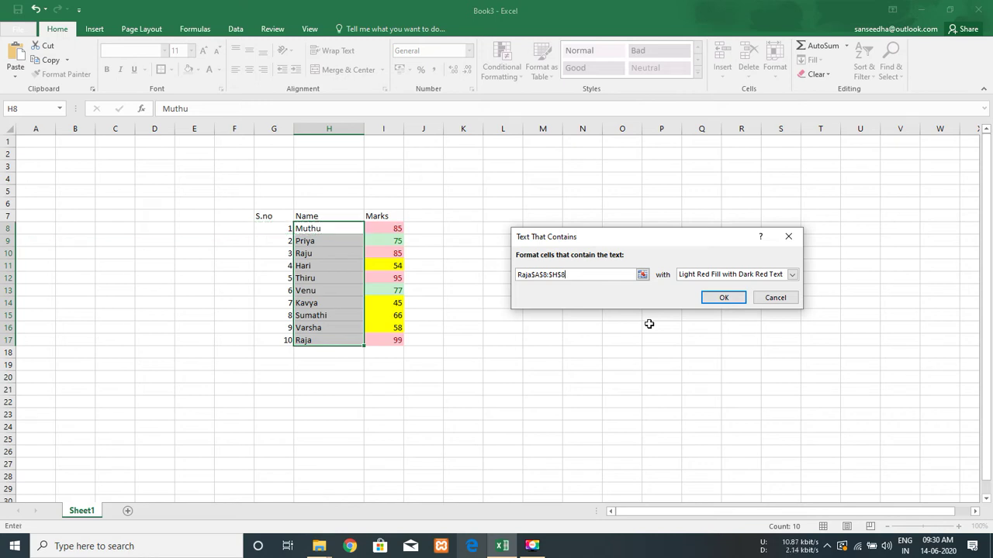
pyautogui.press('BackSpace')
pyautogui.press('BackSpace')
pyautogui.press('BackSpace')
pyautogui.press('BackSpace')
pyautogui.press('BackSpace')
pyautogui.write('i')
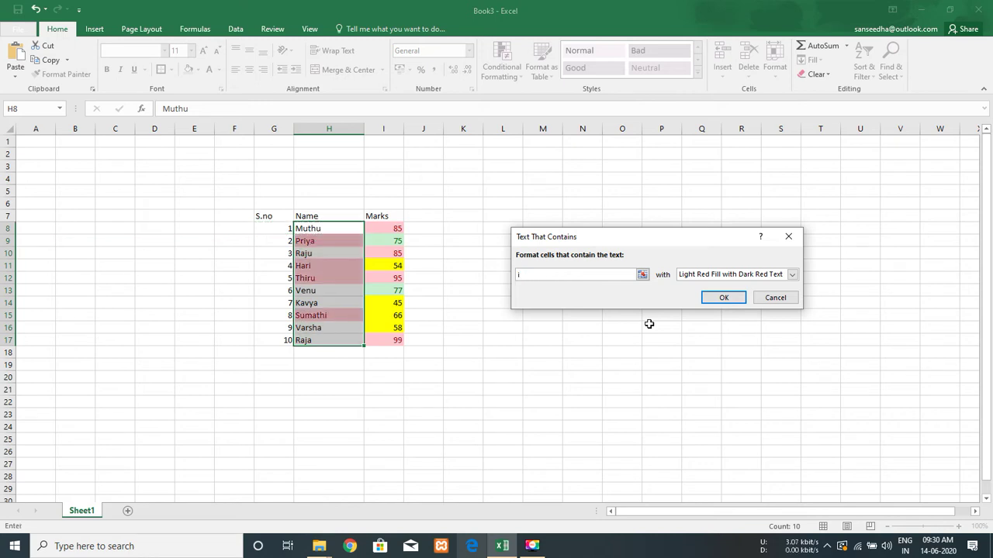
pyautogui.write('as')
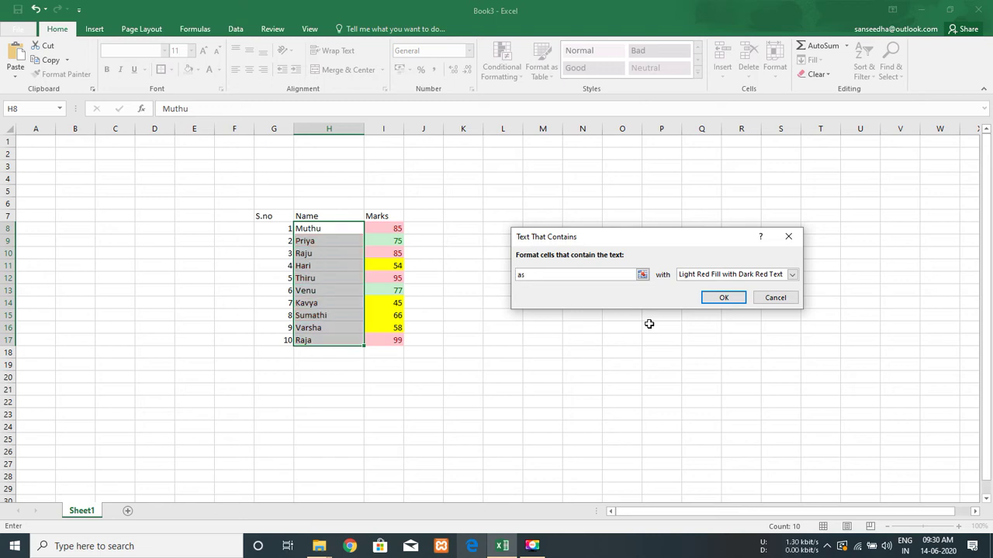
pyautogui.press('BackSpace')
pyautogui.press('BackSpace')
pyautogui.write('j')
pyautogui.write('hi')
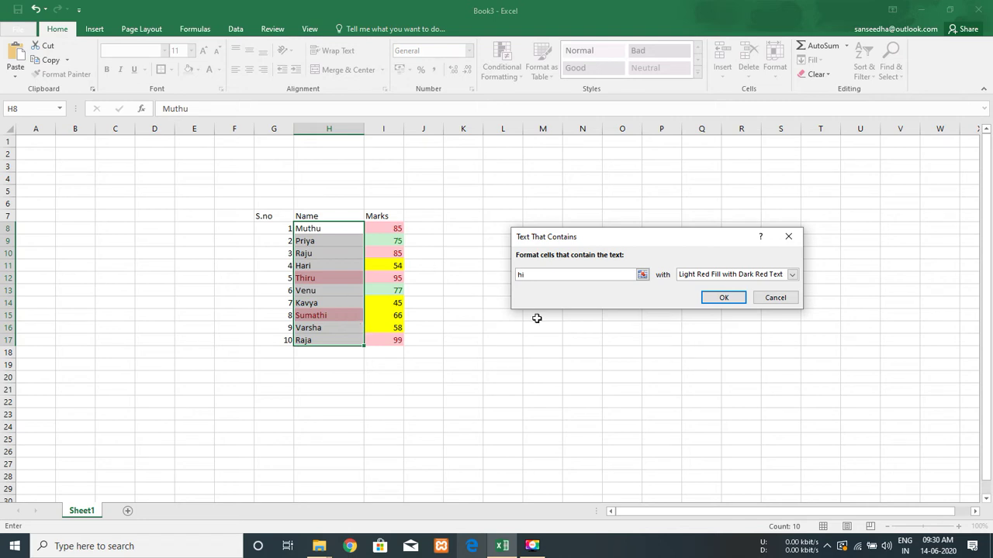
pyautogui.press('Escape')
# Rename Hari in H11 to Raja.
pyautogui.click(502, 66)
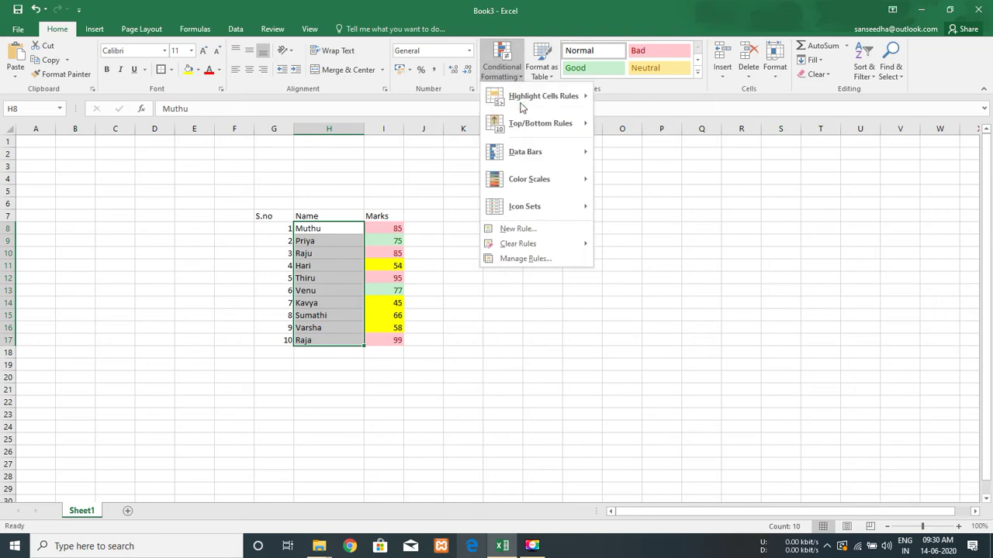
pyautogui.moveTo(522, 107)
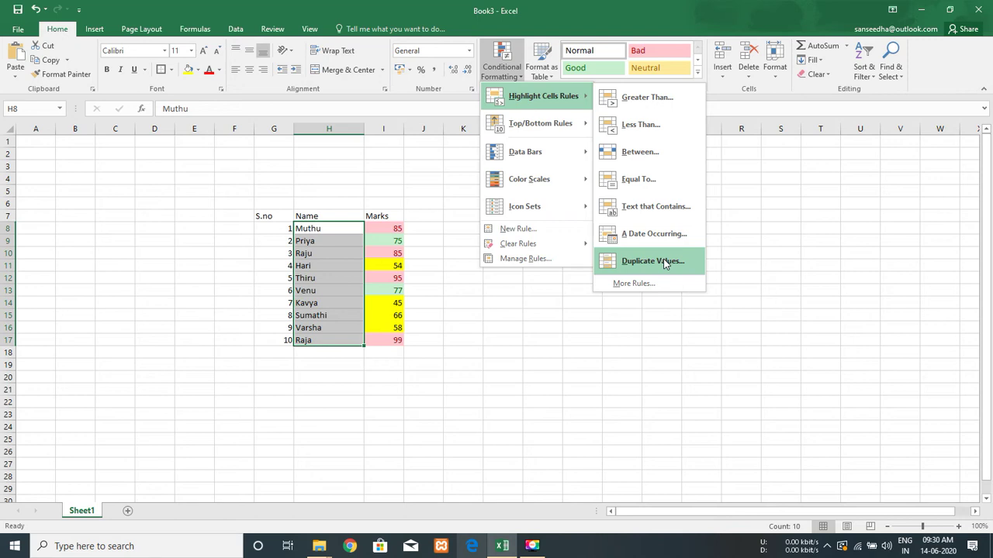
pyautogui.click(349, 269)
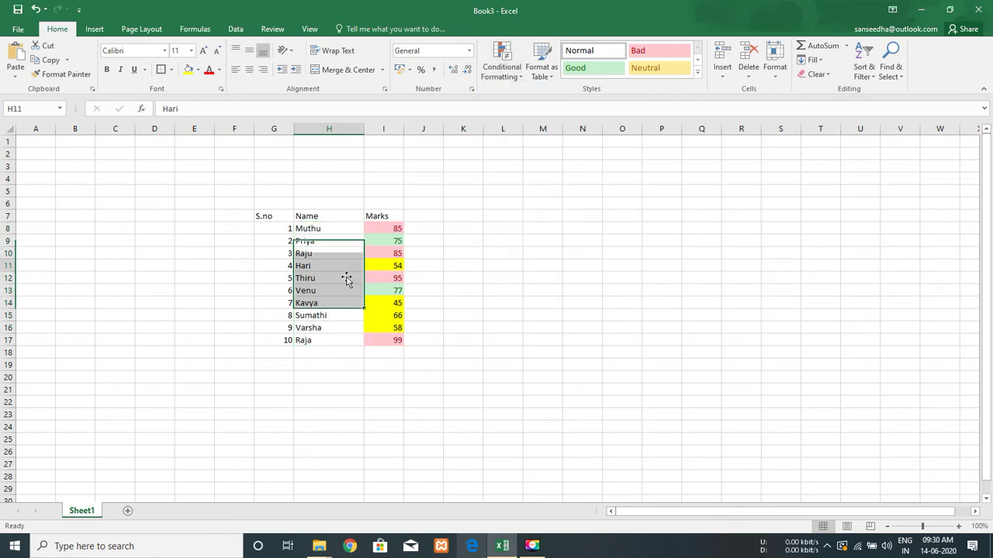
pyautogui.hotkey('ctrl', 'Down')
pyautogui.press('Up')
pyautogui.press('Up')
pyautogui.press('Up')
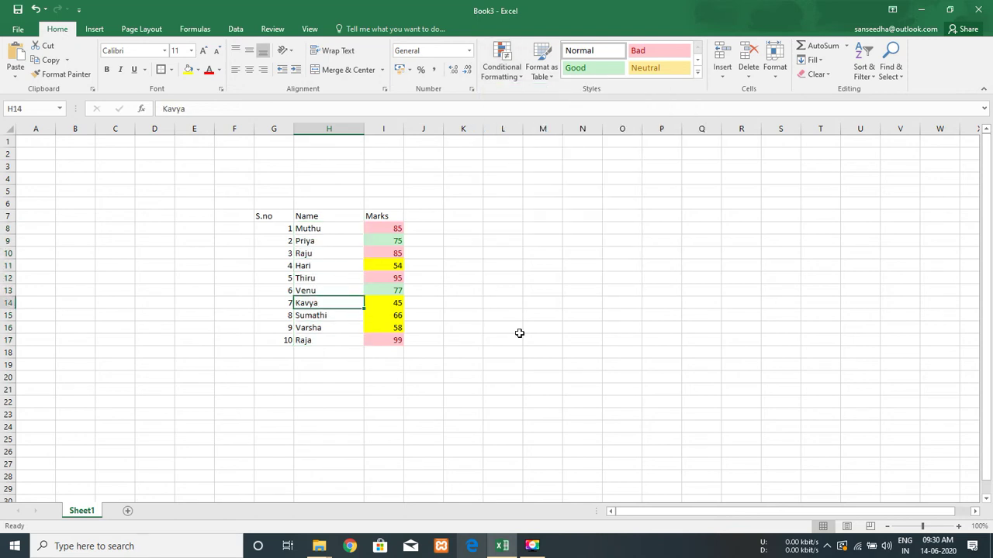
pyautogui.press('Up')
pyautogui.press('Up')
pyautogui.press('Up')
pyautogui.write('Raja')
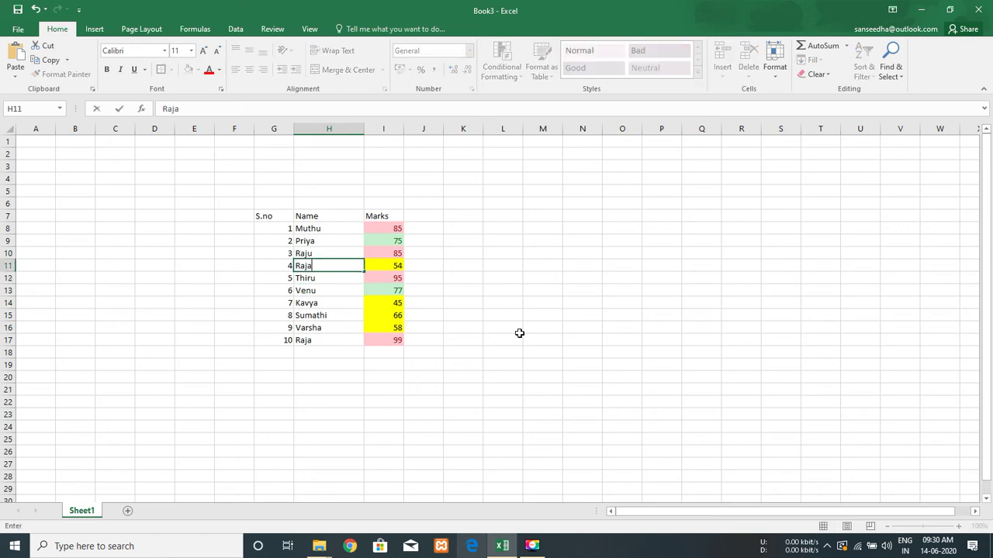
pyautogui.press('Return')
# Highlight duplicate names in H8:H17 with Green Fill with Dark Green Text.
pyautogui.press('Up')
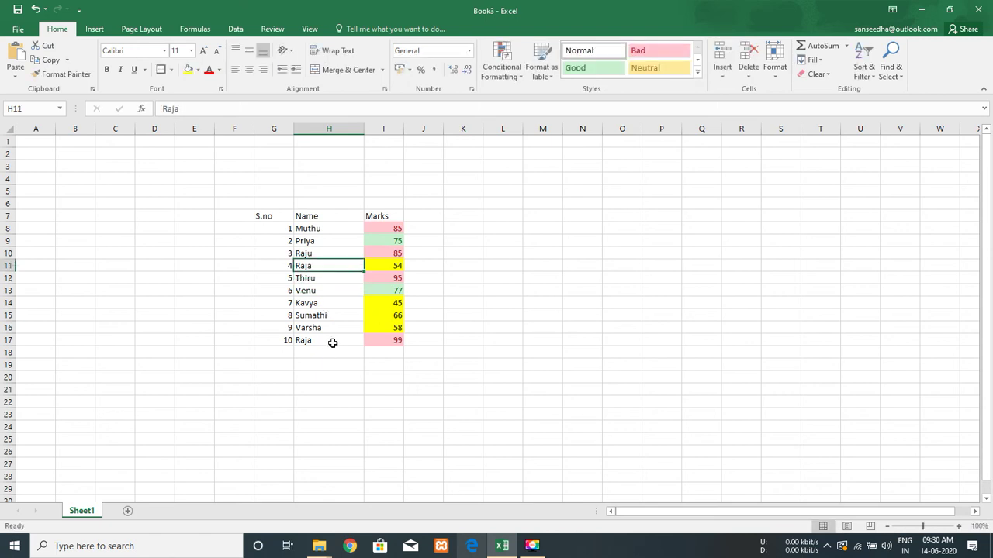
pyautogui.hotkey('ctrl', 'Up')
pyautogui.press('Down')
pyautogui.hotkey('ctrl', 'shift', 'Down')
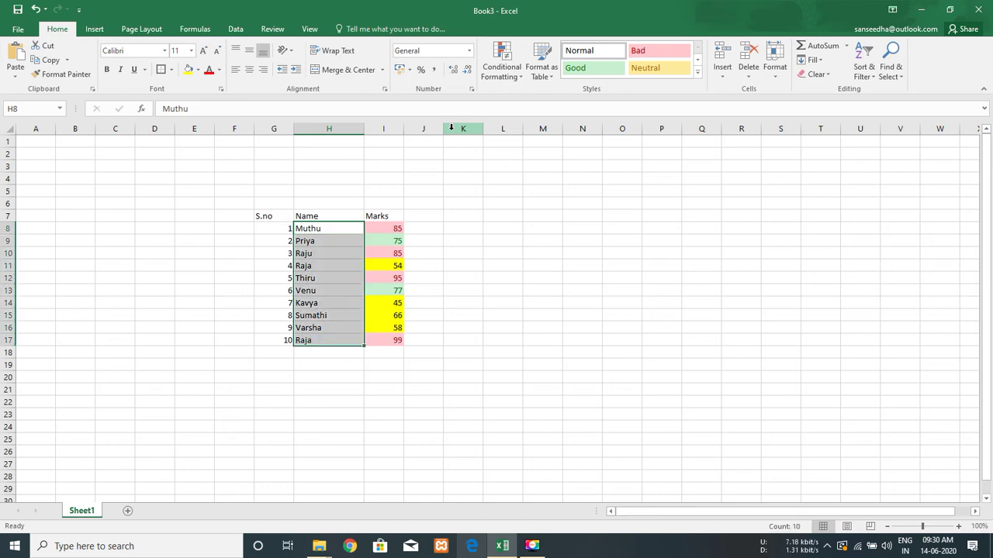
pyautogui.click(505, 77)
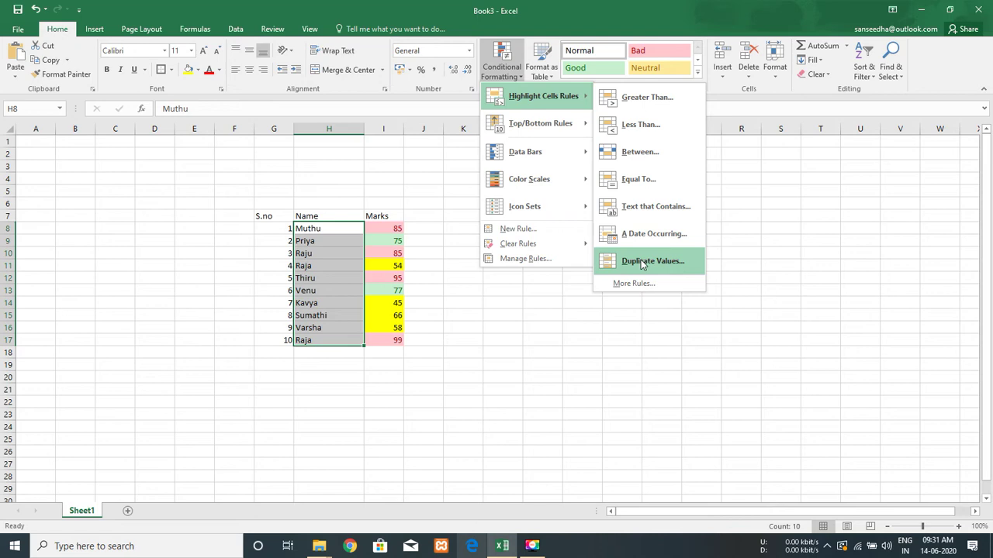
pyautogui.click(642, 263)
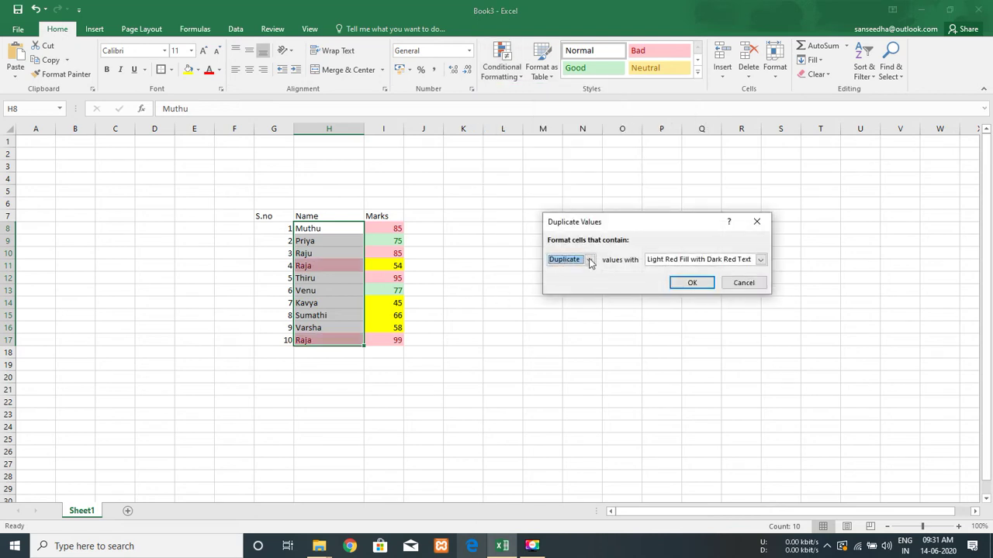
pyautogui.click(760, 260)
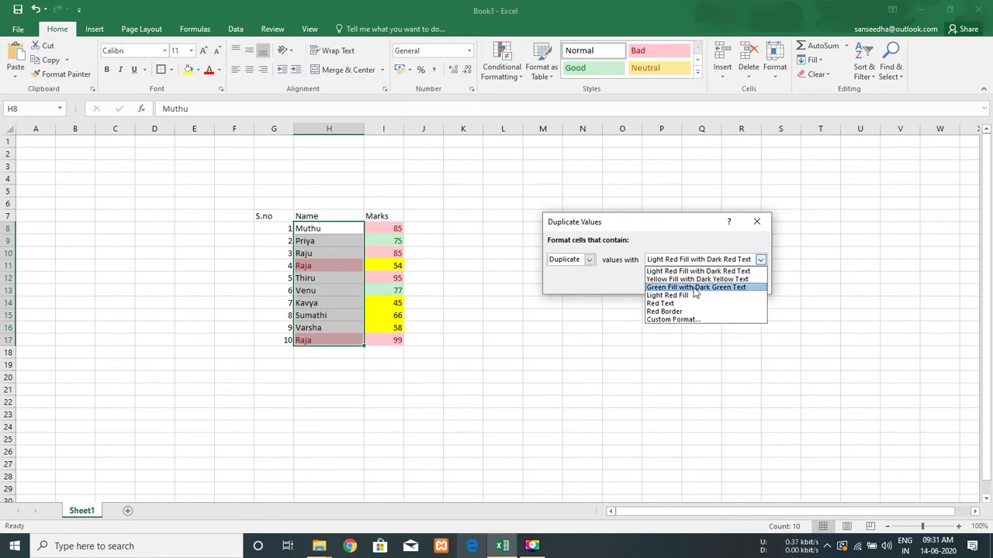
pyautogui.click(694, 288)
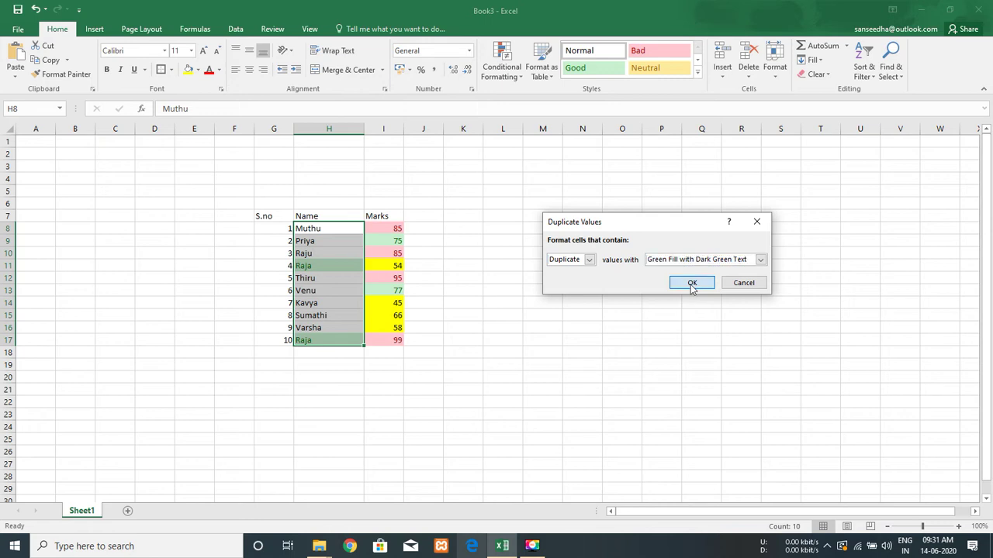
pyautogui.click(692, 283)
pyautogui.click(307, 265)
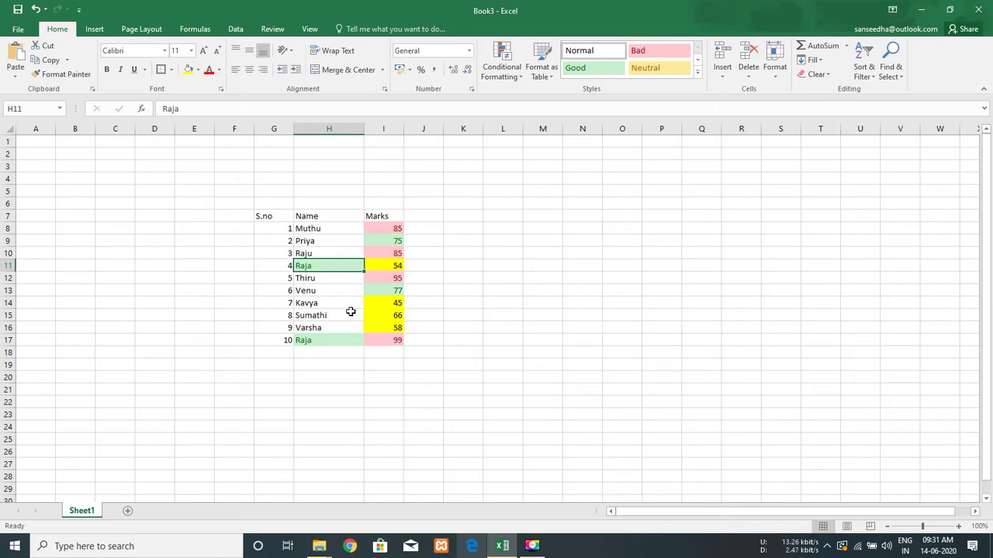
# Rename the S.no header in G7 to 'Id No'.
pyautogui.press('Up')
pyautogui.press('Up')
pyautogui.press('Up')
pyautogui.press('Left')
pyautogui.write('Id')
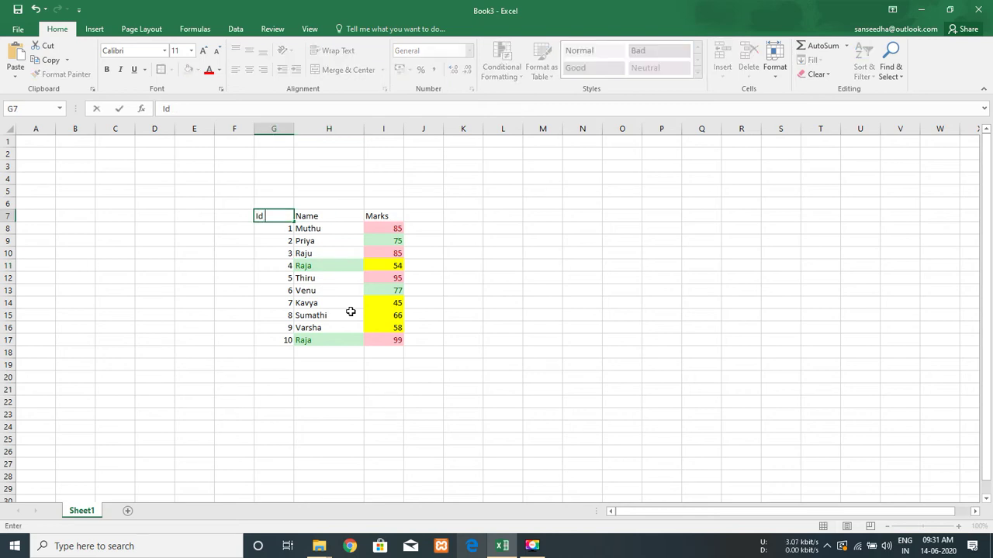
pyautogui.write(' No')
pyautogui.press('Return')
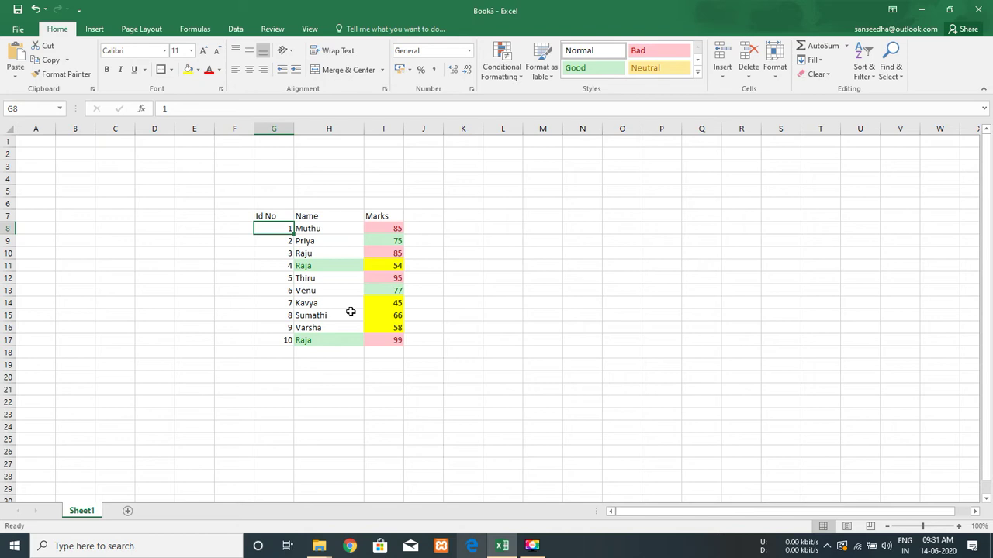
# Change the id in G11 to 8.
pyautogui.hotkey('ctrl', 'shift', 'Down')
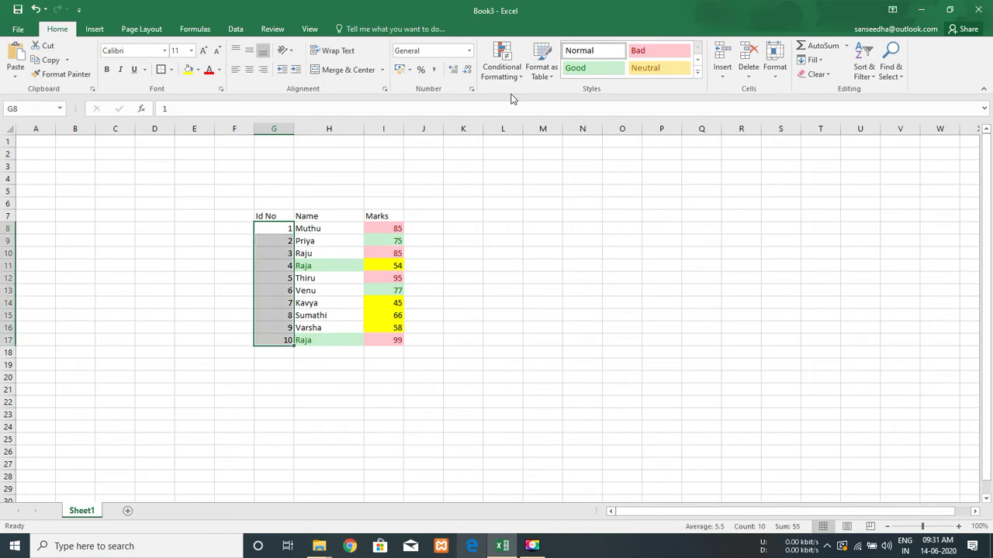
pyautogui.press('Up')
pyautogui.press('Down')
pyautogui.hotkey('ctrl', 'shift', 'Down')
pyautogui.press('Down')
pyautogui.hotkey('ctrl', 'Down')
pyautogui.press('Up')
pyautogui.press('Up')
pyautogui.press('Up')
pyautogui.press('Up')
pyautogui.press('Up')
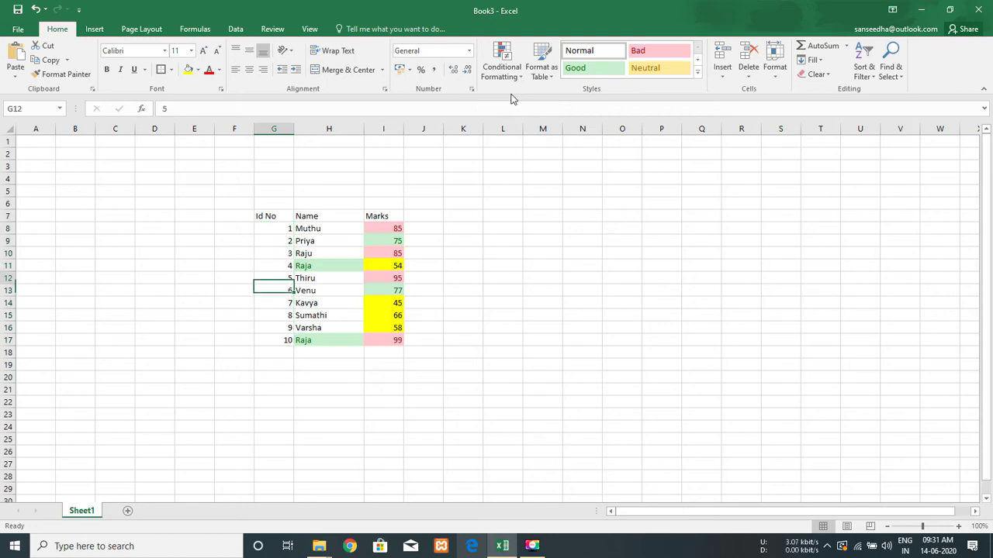
pyautogui.press('Up')
pyautogui.write('8')
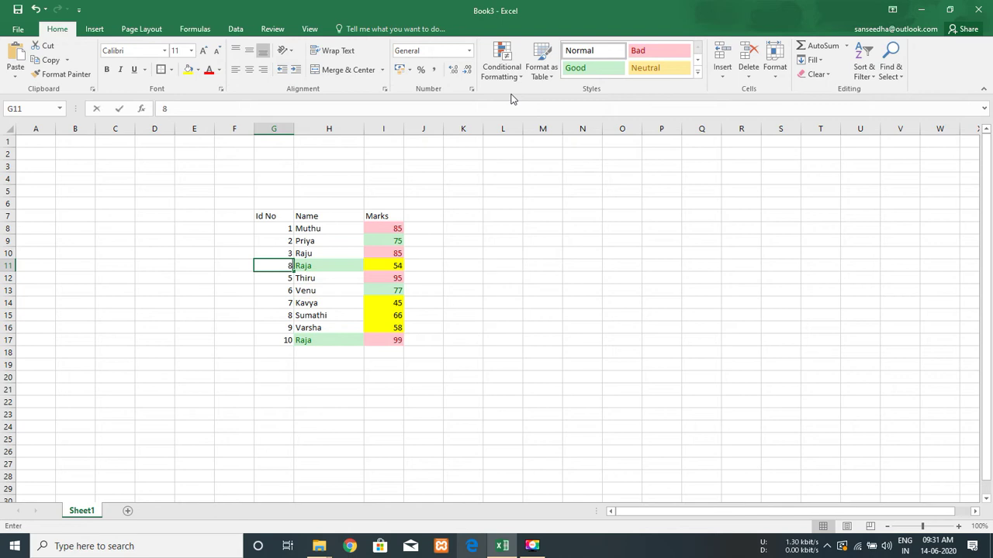
pyautogui.press('Return')
# Change the id in G9 to 8 as well.
pyautogui.press('Down')
pyautogui.press('Down')
pyautogui.press('Up')
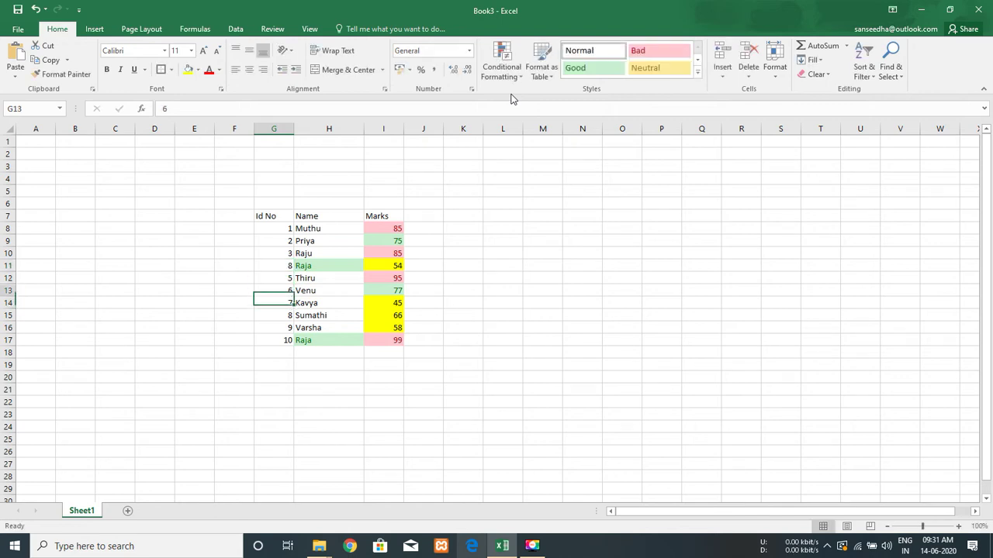
pyautogui.press('Up')
pyautogui.press('Up')
pyautogui.press('Up')
pyautogui.press('Up')
pyautogui.write('8')
pyautogui.hotkey('ctrl', 'Return')
pyautogui.press('Up')
pyautogui.press('Up')
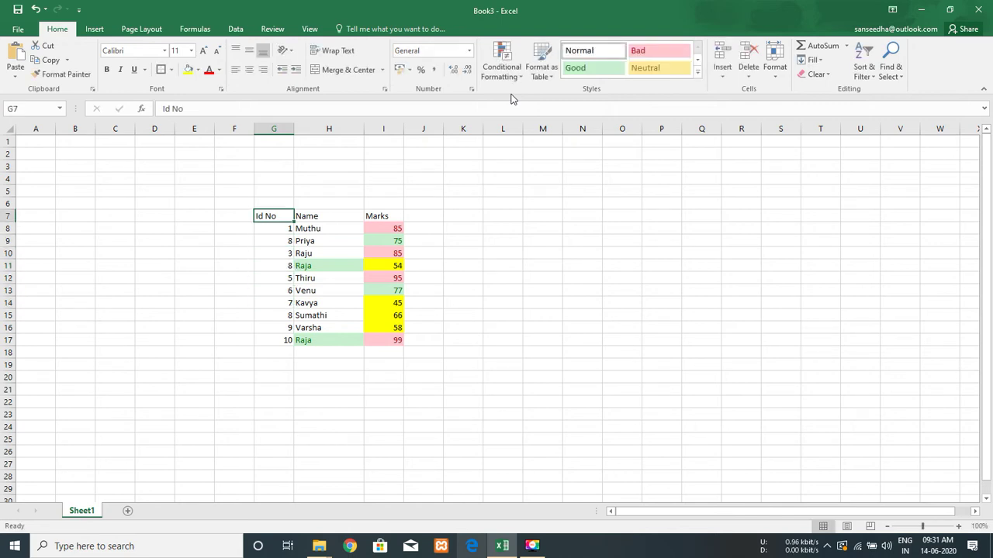
# Select the ids G8:G17 and bring up Conditional Formatting's Highlight Cells Rules.
pyautogui.press('Down')
pyautogui.hotkey('ctrl', 'shift', 'Down')
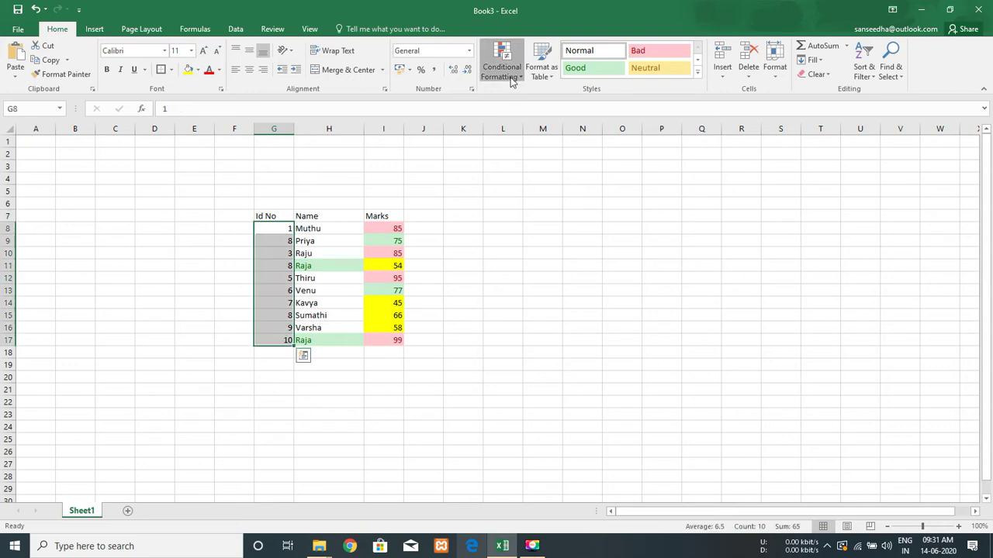
pyautogui.click(512, 81)
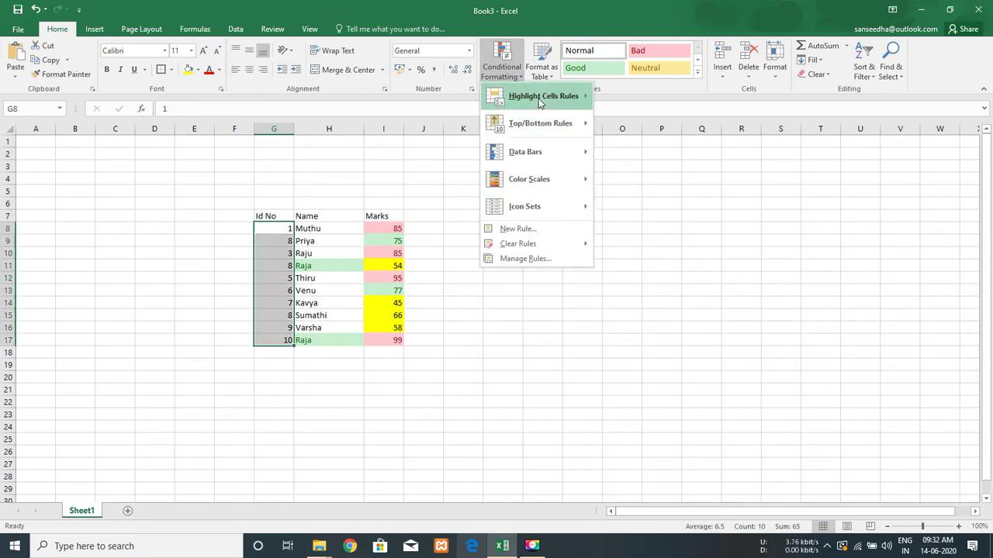
# Apply a Duplicate Values rule with Light Red Fill to the Id No values G8:G17.
pyautogui.moveTo(541, 103)
pyautogui.click(662, 256)
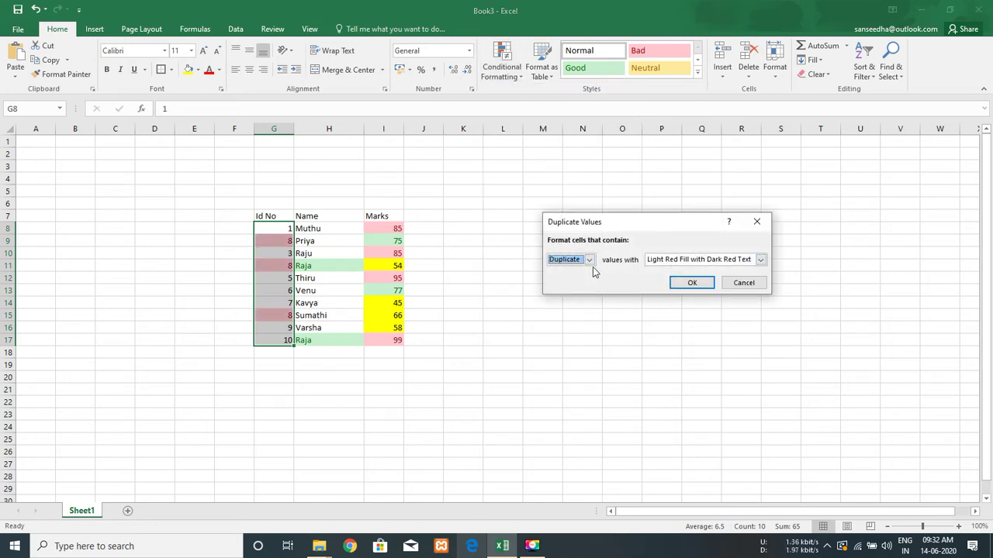
pyautogui.click(690, 283)
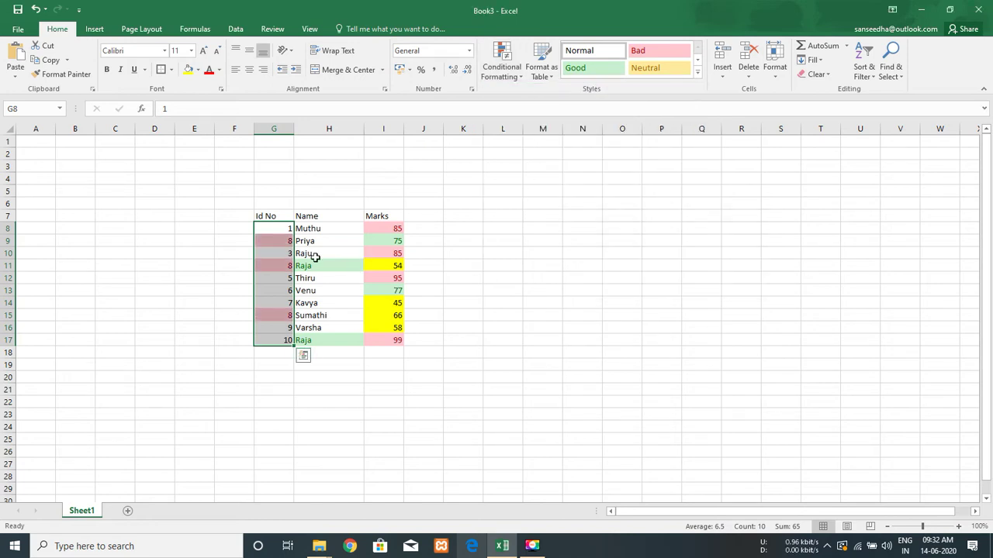
pyautogui.press('Up')
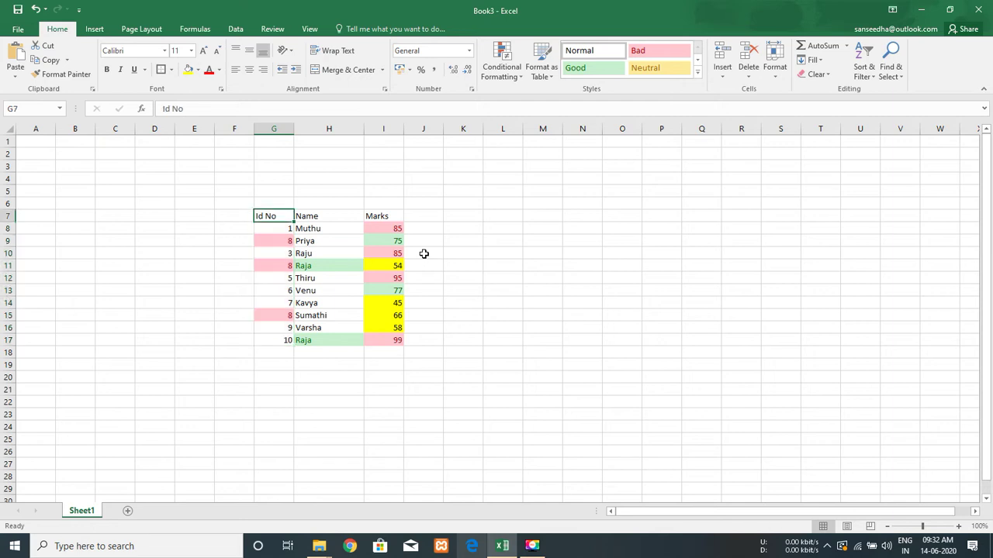
# Filter the Id No column by pink cell colour to show only the duplicate 8s.
pyautogui.hotkey('ctrl', 'shift', 'l')
pyautogui.hotkey('alt', 'Down')
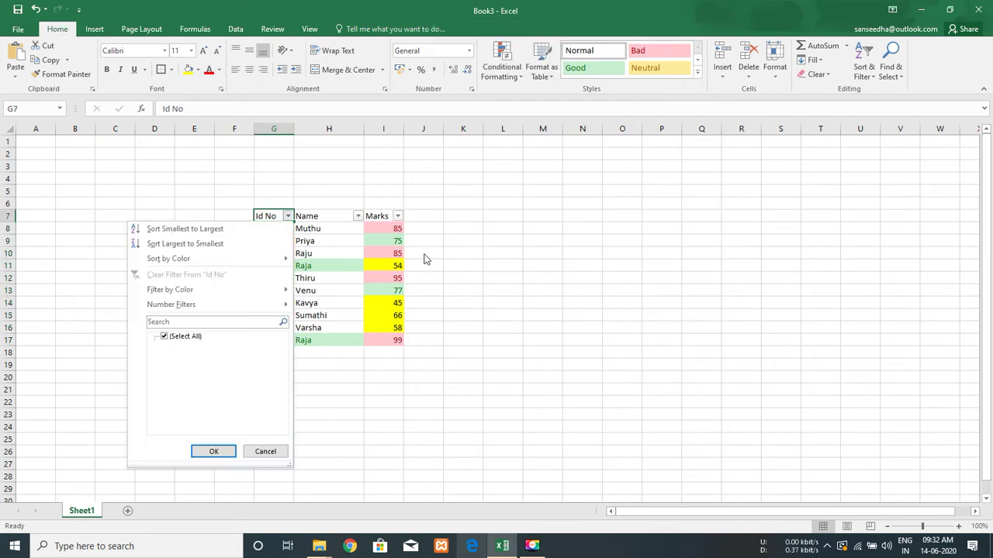
pyautogui.moveTo(225, 294)
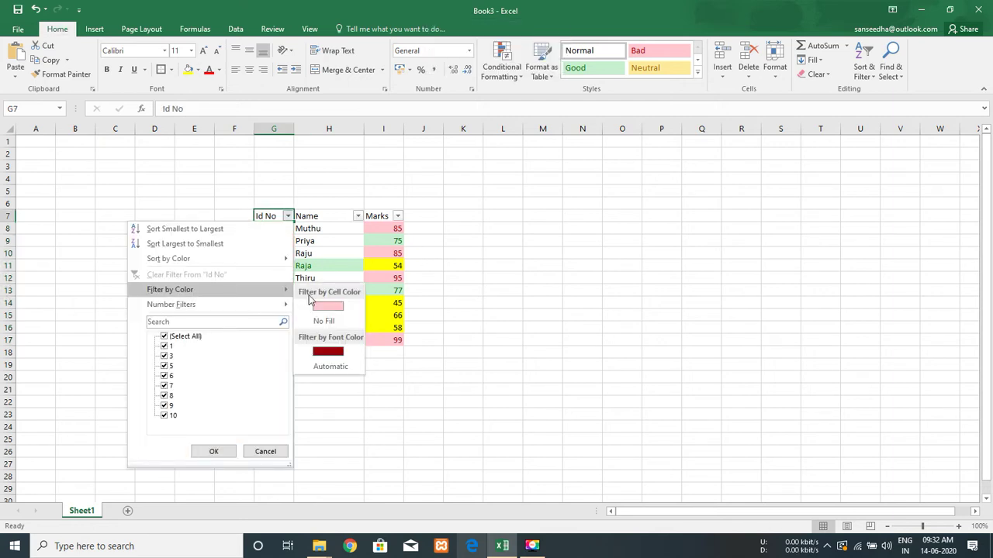
pyautogui.click(332, 304)
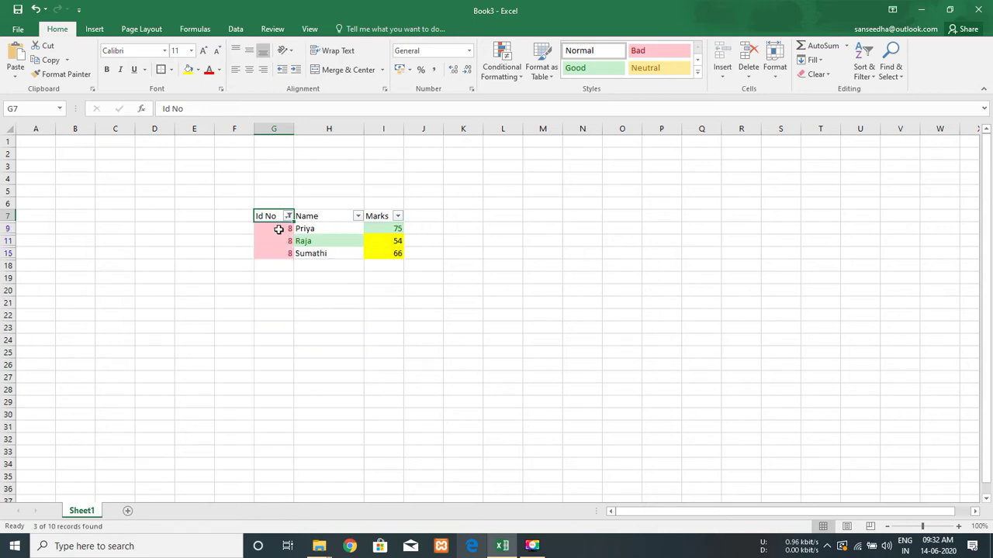
pyautogui.moveTo(276, 233); pyautogui.dragTo(280, 253)
pyautogui.hotkey('ctrl', 'z')
# Change the duplicate ids to 2 and 4 and turn the filter off.
pyautogui.press('Down')
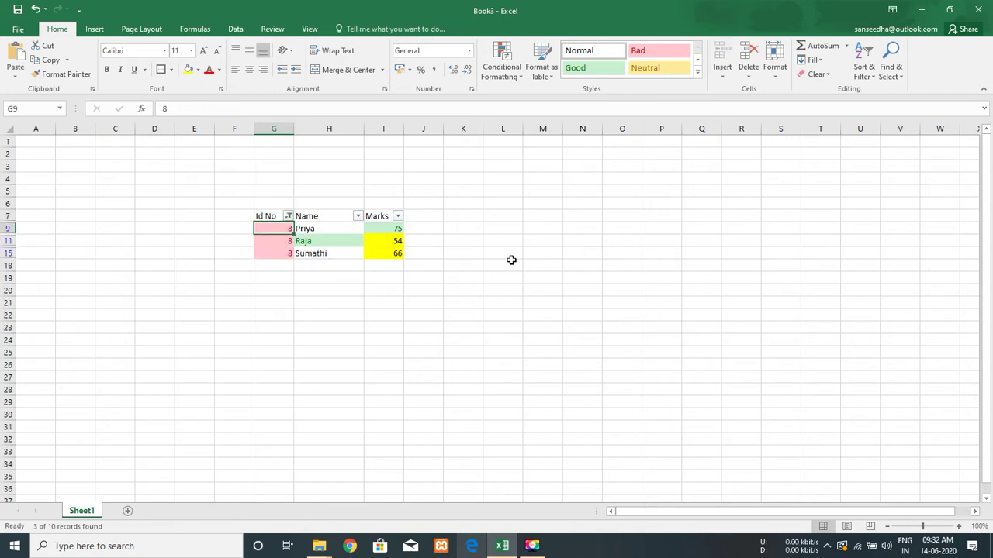
pyautogui.write('2')
pyautogui.press('Return')
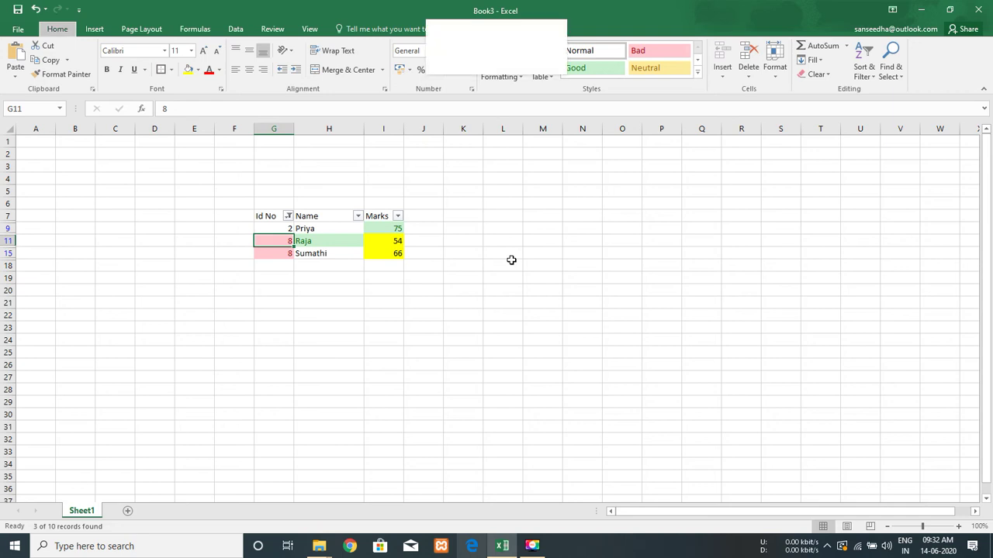
pyautogui.hotkey('ctrl', 'shift', 'l')
pyautogui.write('4')
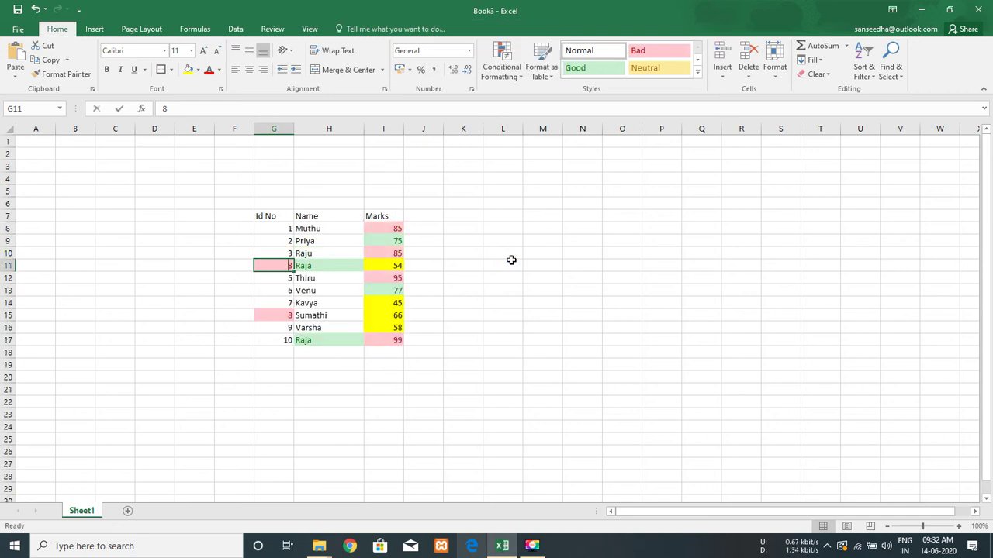
pyautogui.press('Return')
# Select all ten Id No values G8:G17 to check they now run 1 to 10.
pyautogui.hotkey('ctrl', 'Up')
pyautogui.press('Down')
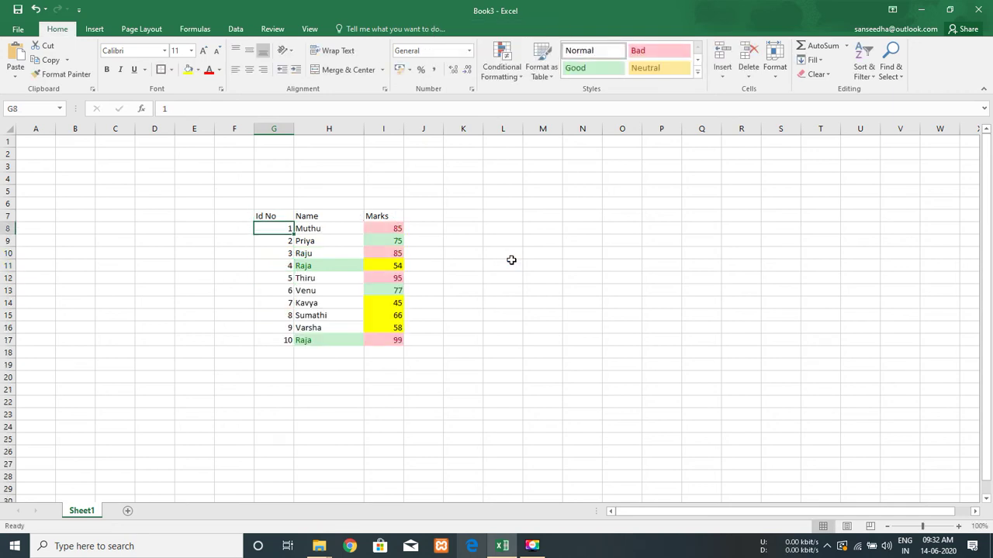
pyautogui.press('Down')
pyautogui.press('Down')
pyautogui.press('Down')
pyautogui.press('Down')
pyautogui.press('Down')
pyautogui.press('Down')
pyautogui.press('Down')
pyautogui.hotkey('ctrl', 'Up')
pyautogui.press('Down')
pyautogui.hotkey('ctrl', 'shift', 'Down')
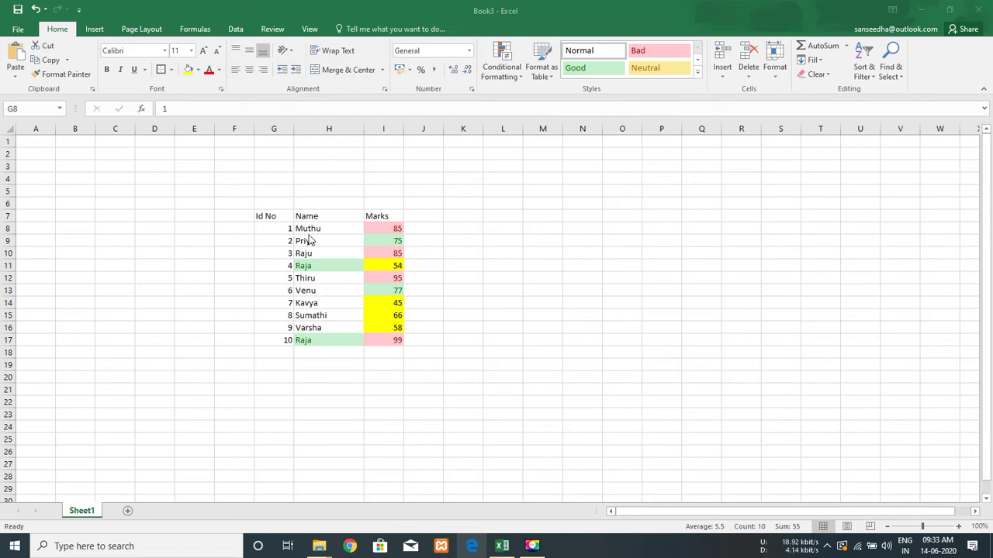
# Apply the 3 Arrows (Colored) icon set to the ten marks in I8:I17.
pyautogui.hotkey('ctrl', 'a')
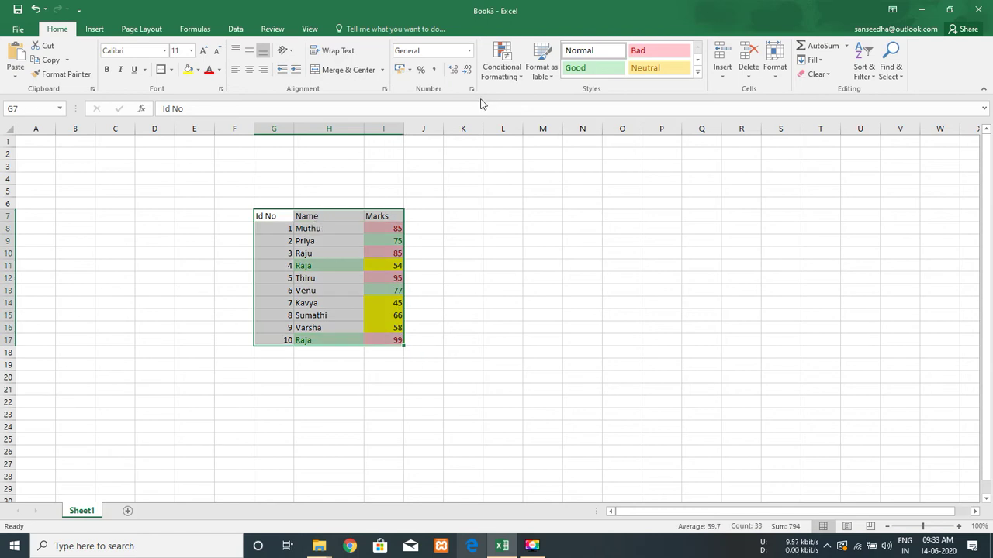
pyautogui.click(500, 78)
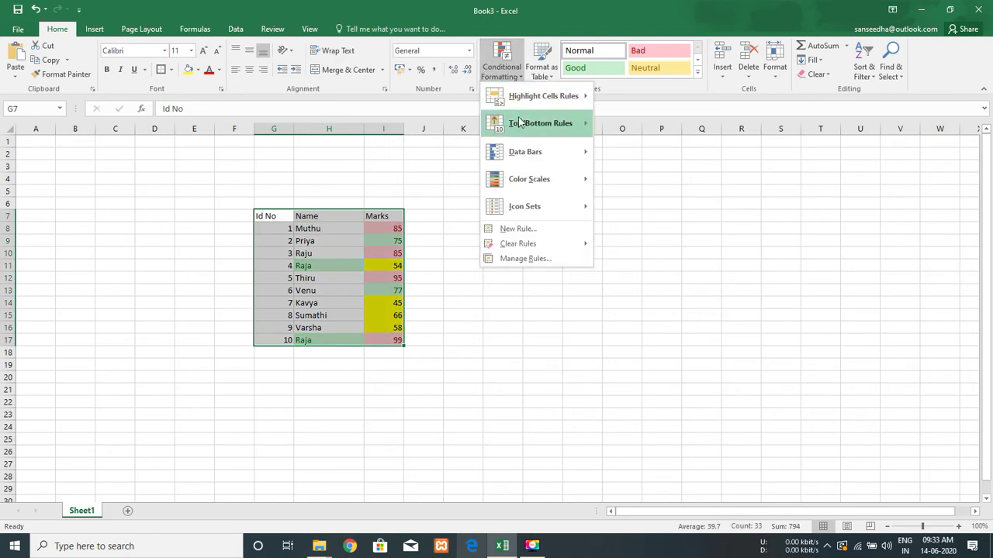
pyautogui.moveTo(522, 126)
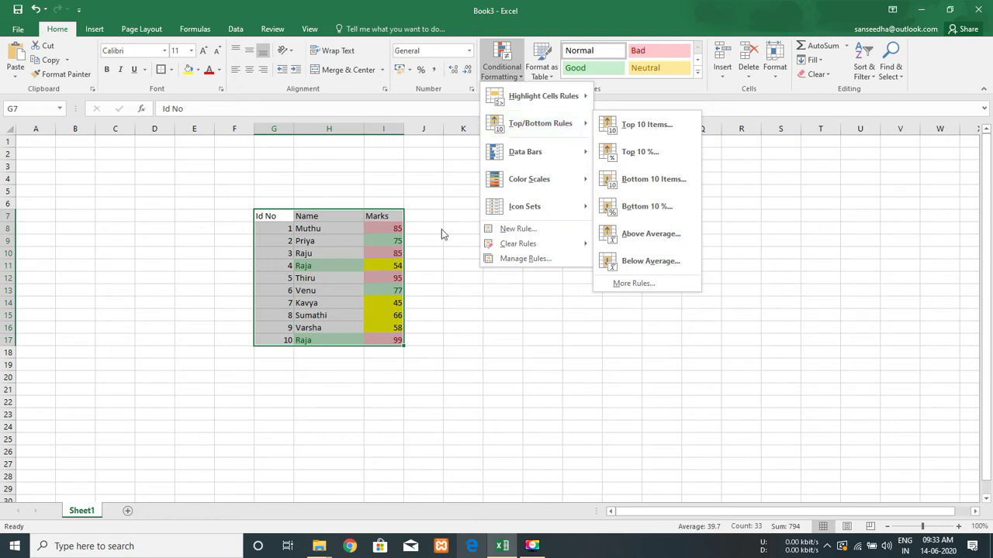
pyautogui.click(393, 225)
pyautogui.click(393, 221)
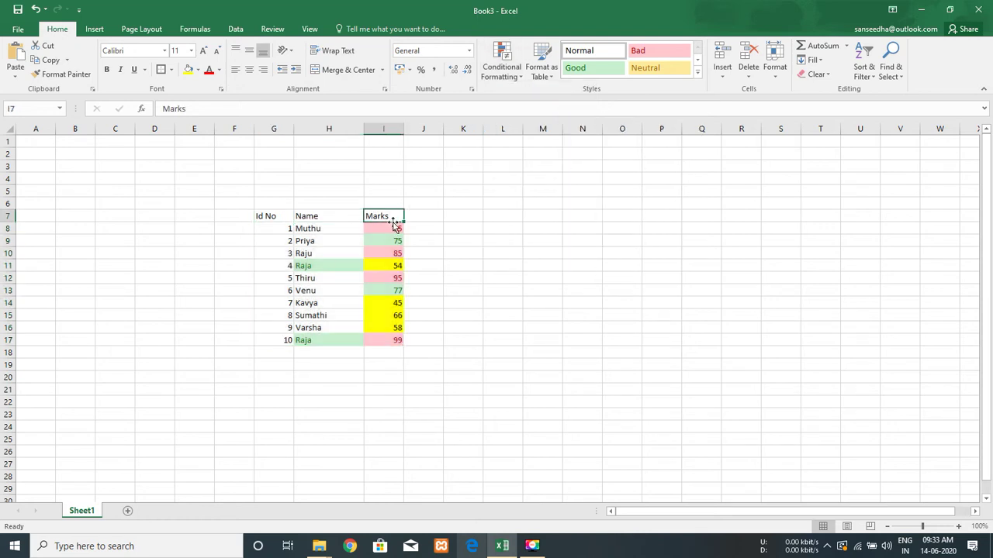
pyautogui.click(397, 225)
pyautogui.hotkey('ctrl', 'shift', 'Down')
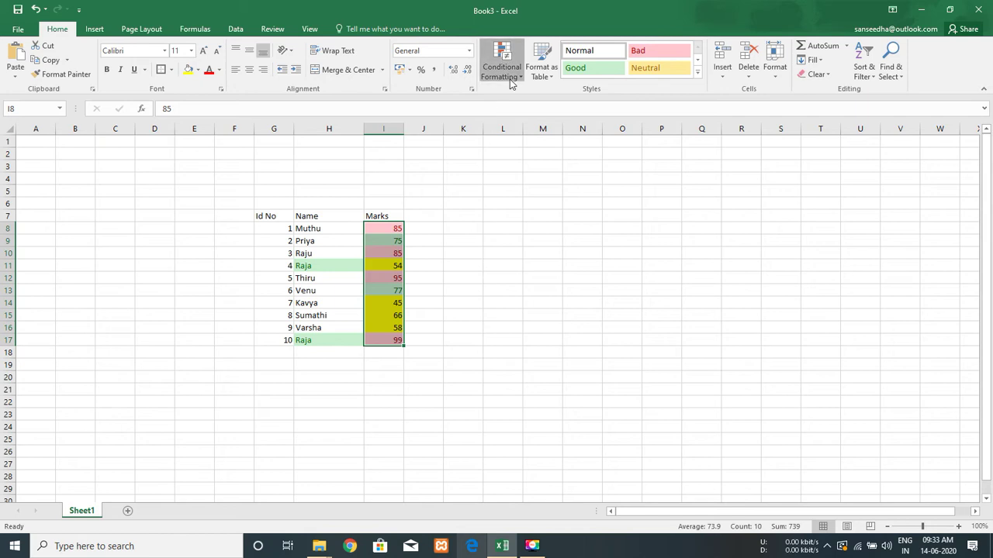
pyautogui.click(509, 79)
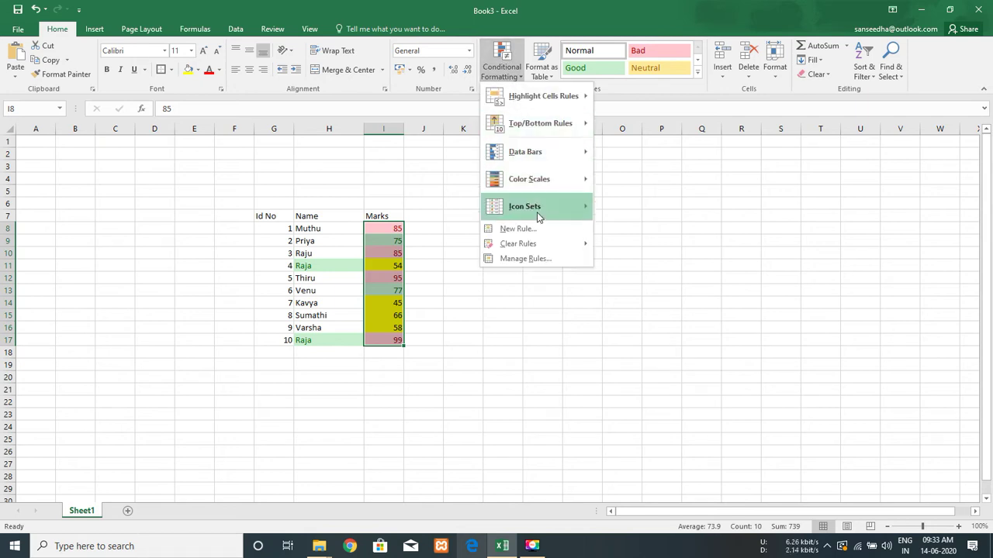
pyautogui.moveTo(537, 218)
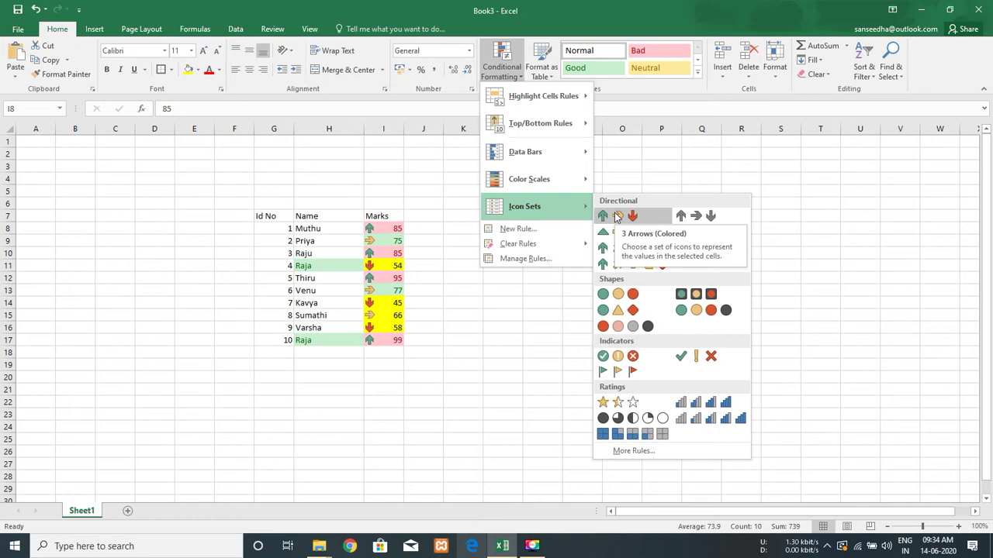
pyautogui.click(617, 218)
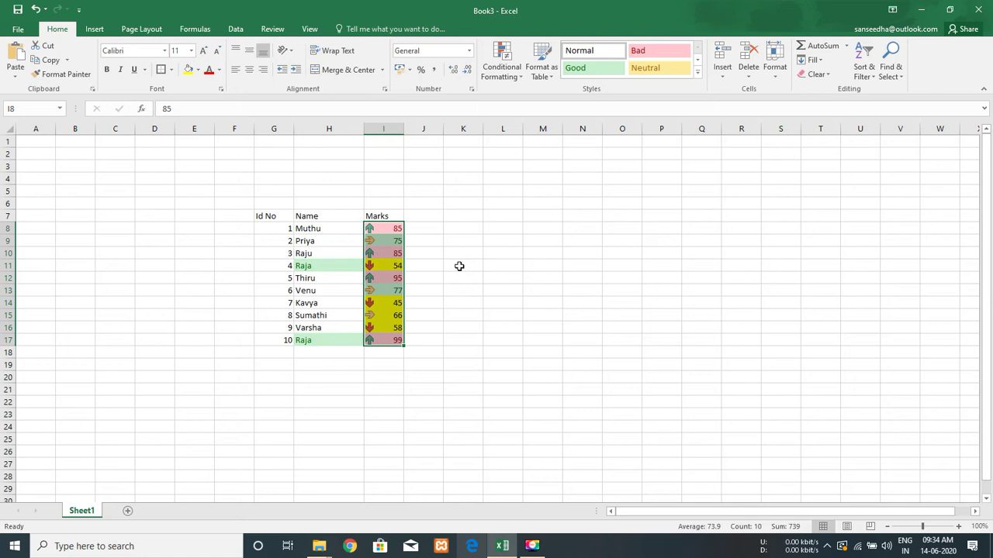
# Enter 60 as the marks for Muthu, Priya and Raju.
pyautogui.click(392, 245)
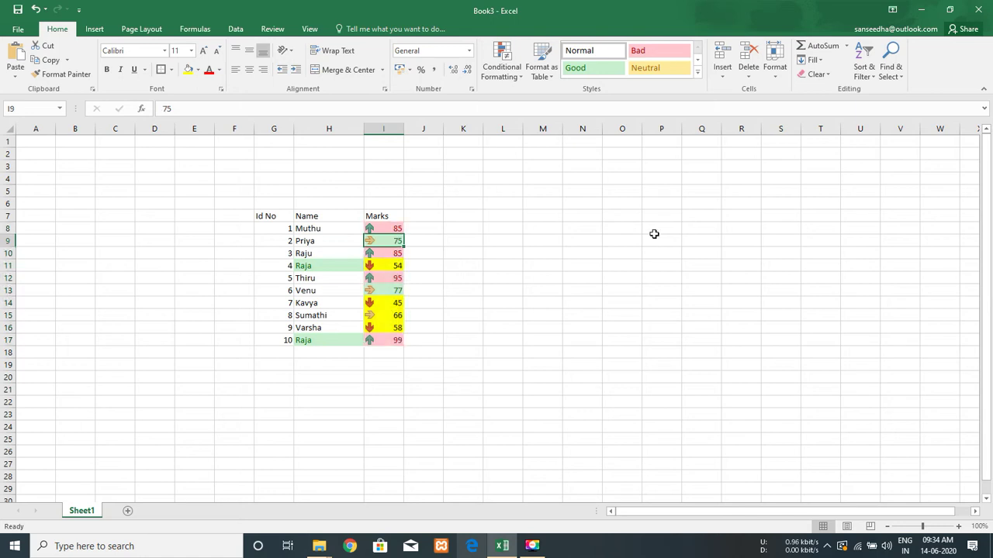
pyautogui.press('Up')
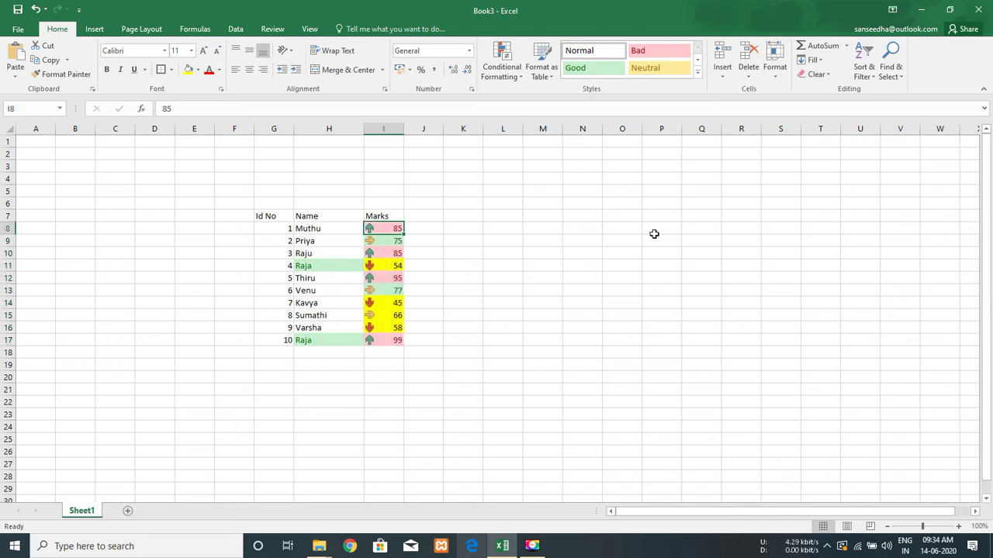
pyautogui.write('60')
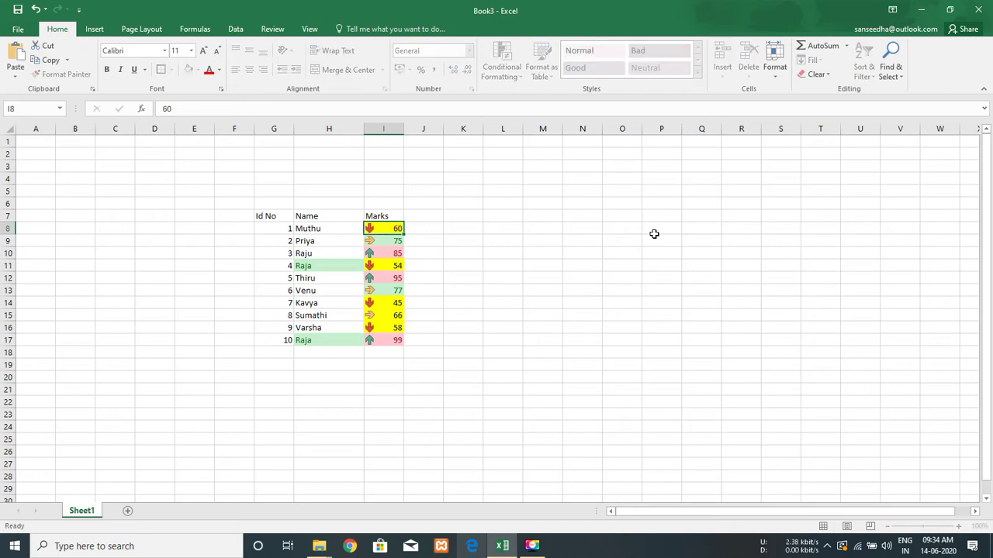
pyautogui.press('Return')
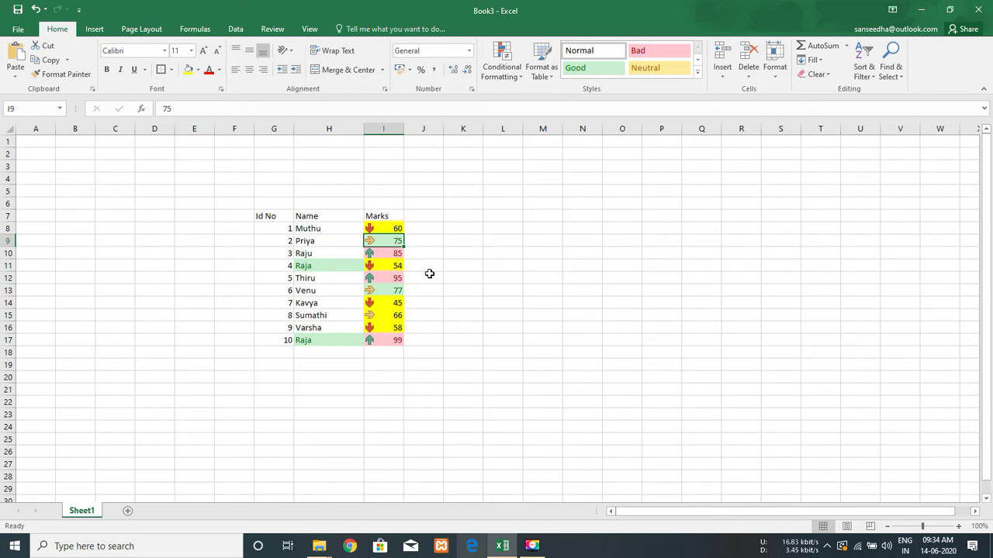
pyautogui.write('60')
pyautogui.press('Return')
pyautogui.write('60')
pyautogui.press('Return')
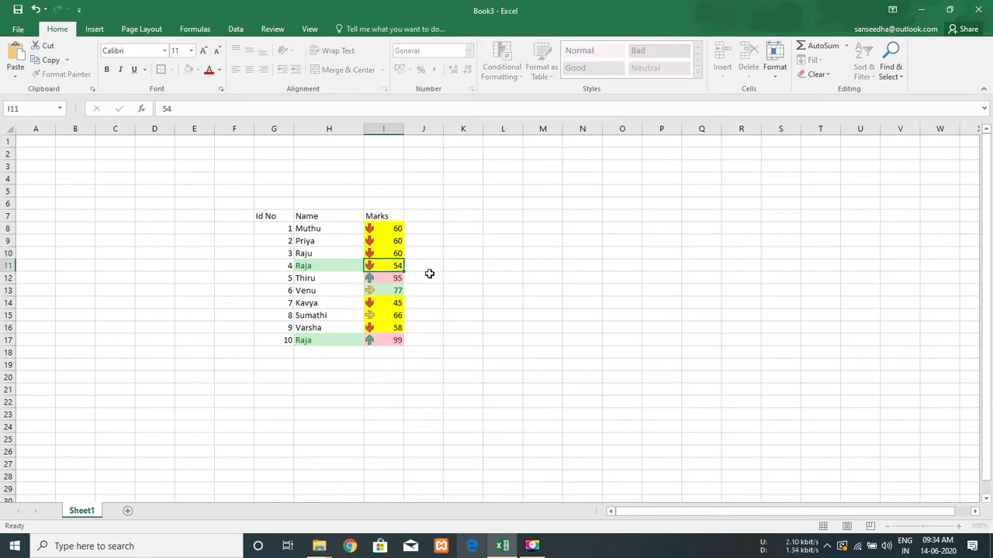
pyautogui.write('0')
pyautogui.press('Escape')
# Enter 60 for Thiru, Venu, Sumathi and the last student, then select all ten marks.
pyautogui.press('Down')
pyautogui.write('6')
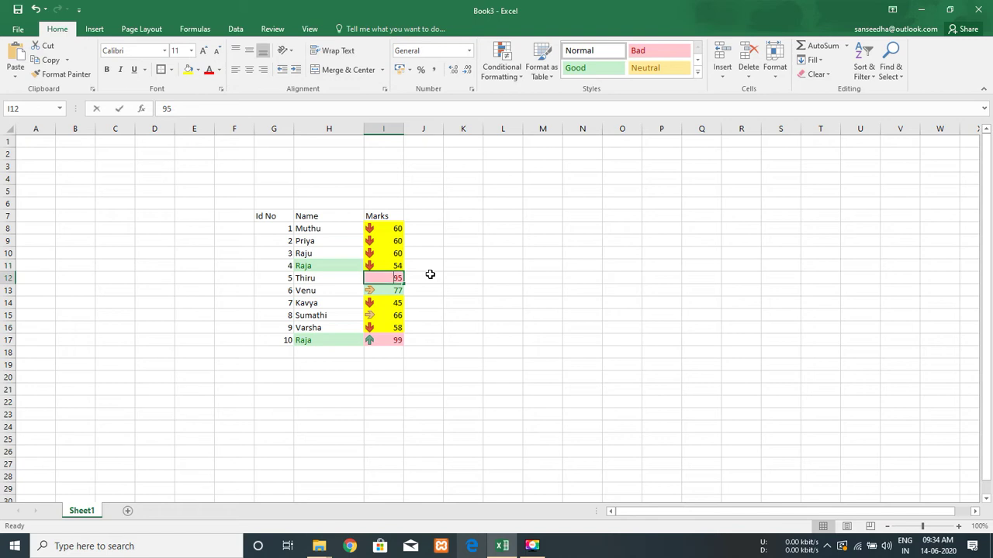
pyautogui.write('0')
pyautogui.press('Return')
pyautogui.write('60')
pyautogui.press('Return')
pyautogui.press('Down')
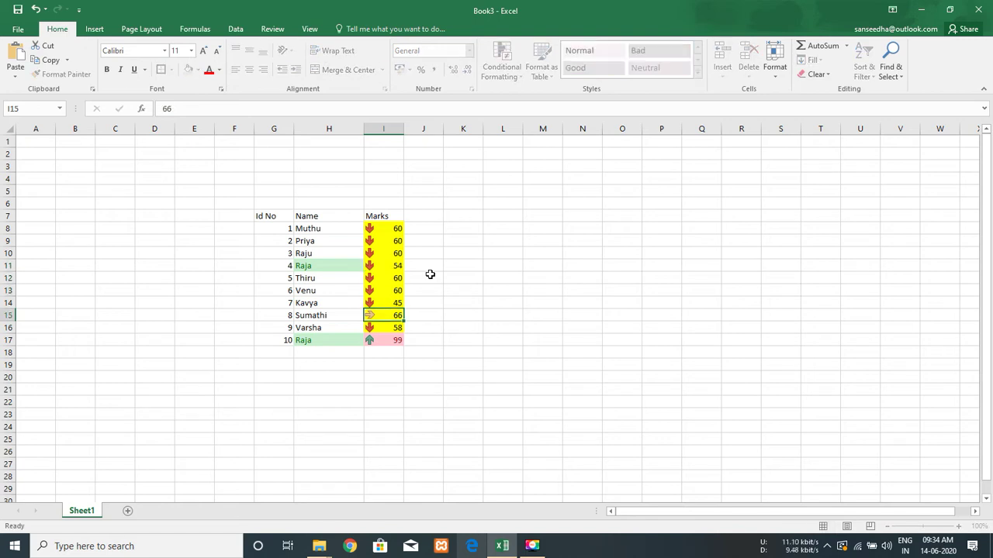
pyautogui.write('60')
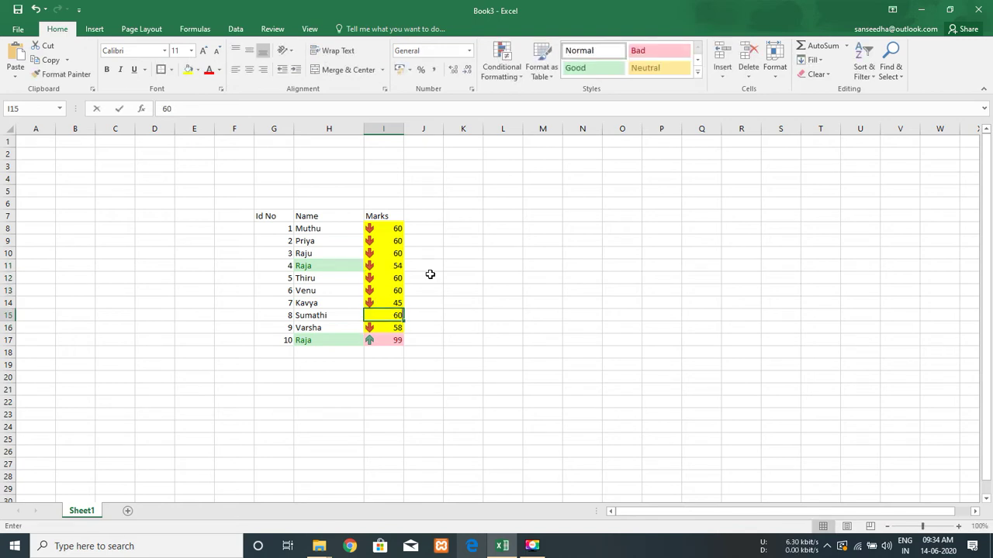
pyautogui.press('Return')
pyautogui.press('Down')
pyautogui.write('60')
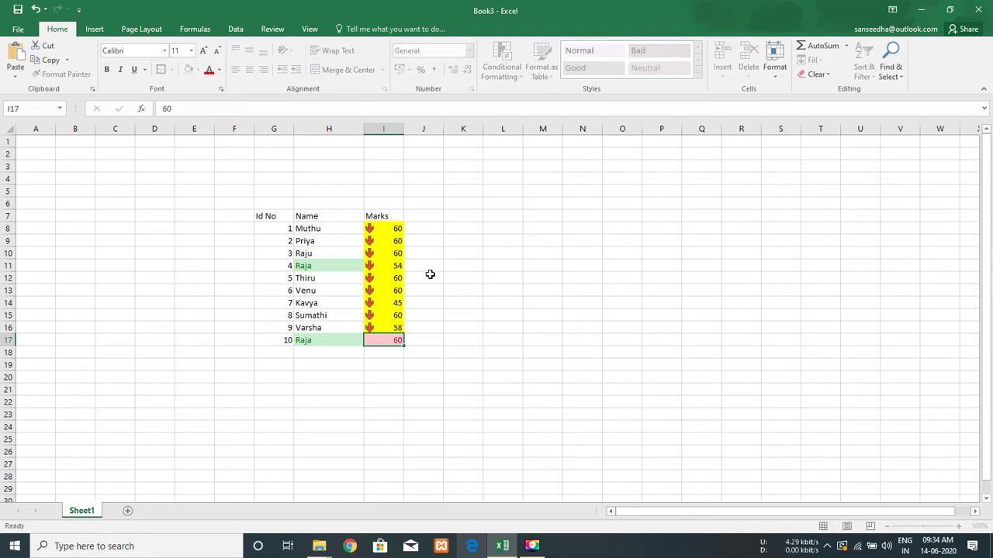
pyautogui.hotkey('ctrl', 'Up')
pyautogui.press('Down')
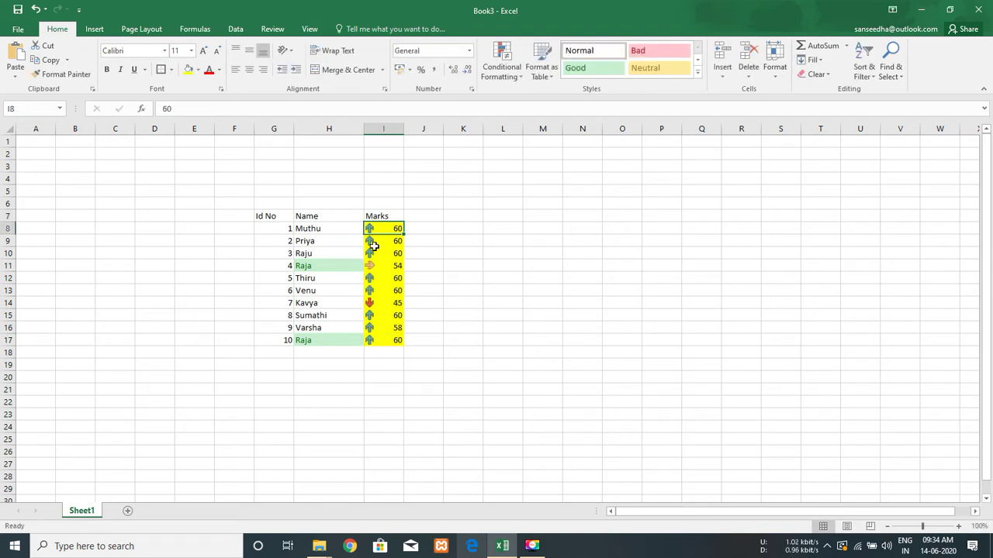
pyautogui.hotkey('ctrl', 'shift', 'Down')
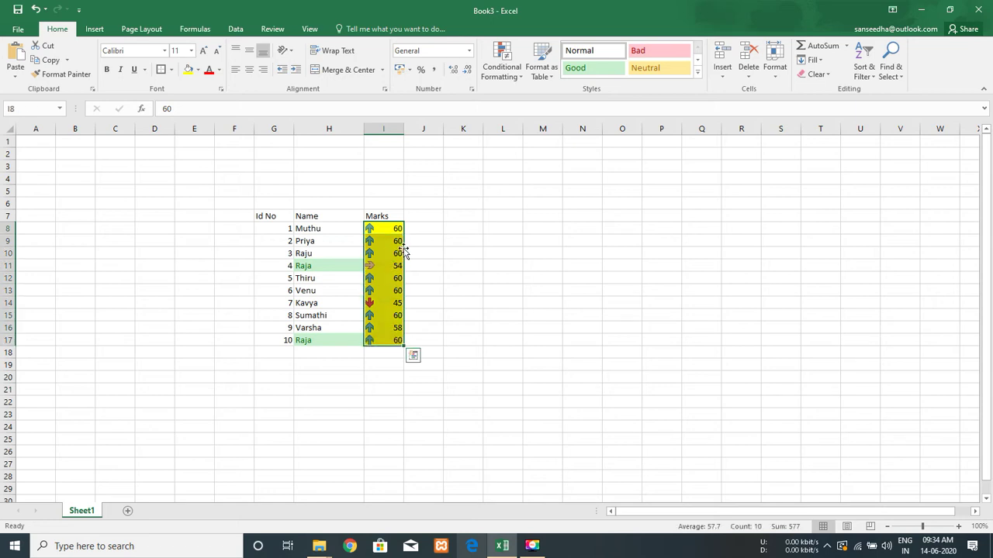
# Replace Raja's 54 and the marks below it down to I16 with 60.
pyautogui.click(384, 310)
pyautogui.hotkey('ctrl', 'Up')
pyautogui.press('Down')
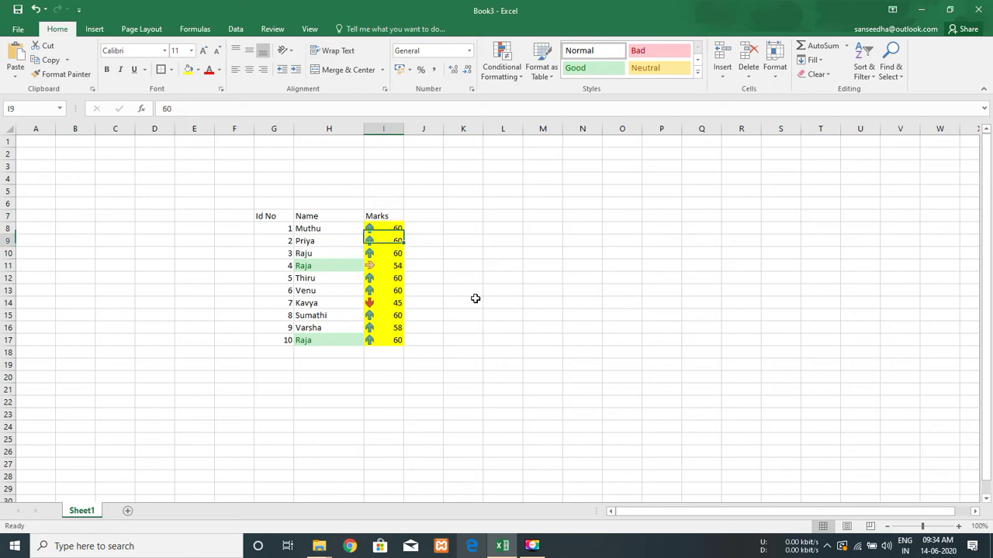
pyautogui.press('Down')
pyautogui.press('Down')
pyautogui.press('Down')
pyautogui.write('60')
pyautogui.press('Down')
pyautogui.press('Down')
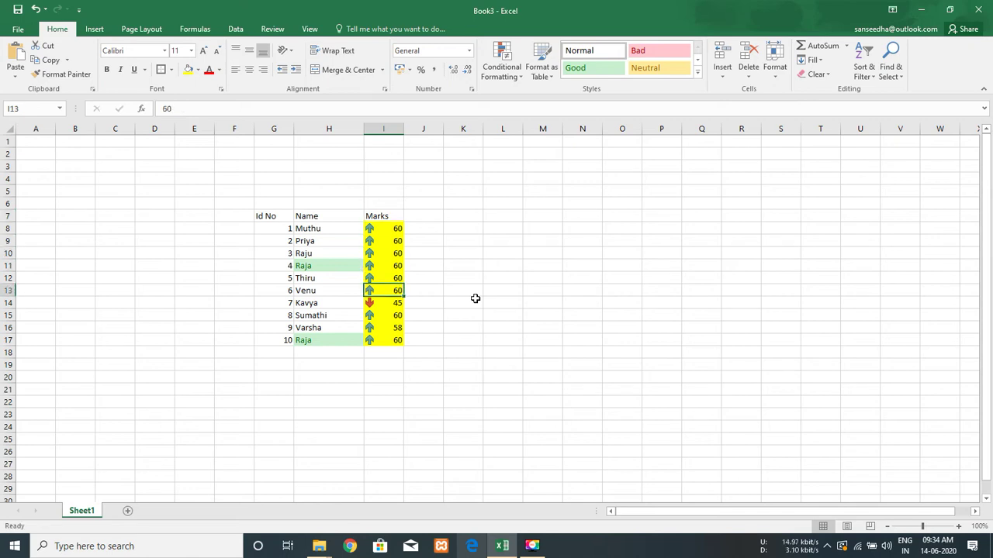
pyautogui.press('Down')
pyautogui.write('60')
pyautogui.press('Down')
pyautogui.press('Down')
pyautogui.write('60')
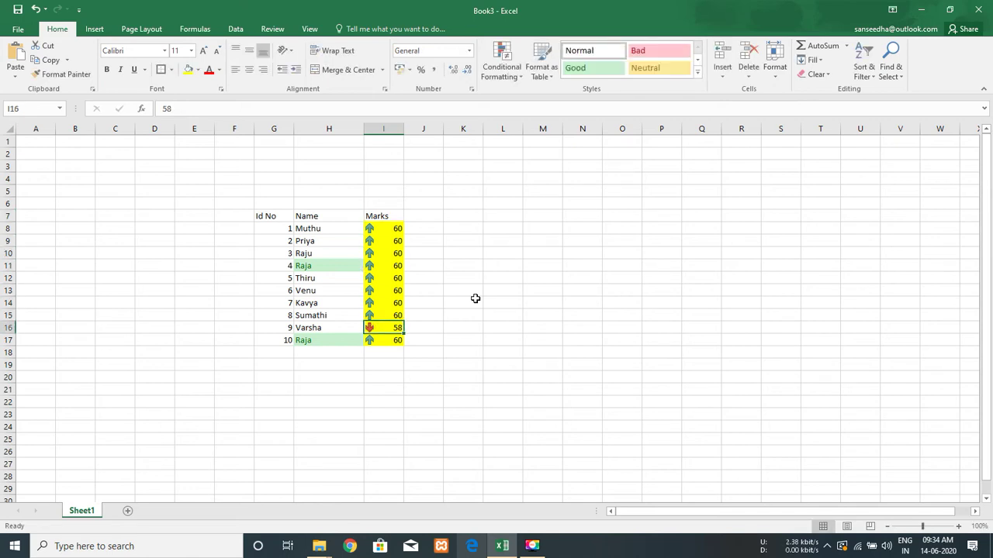
pyautogui.hotkey('ctrl', 'Return')
pyautogui.hotkey('ctrl', 'Up')
# Set the marks to 50 in I9, 58 in I11 and 55 in I12.
pyautogui.press('Down')
pyautogui.hotkey('ctrl', 'shift', 'Down')
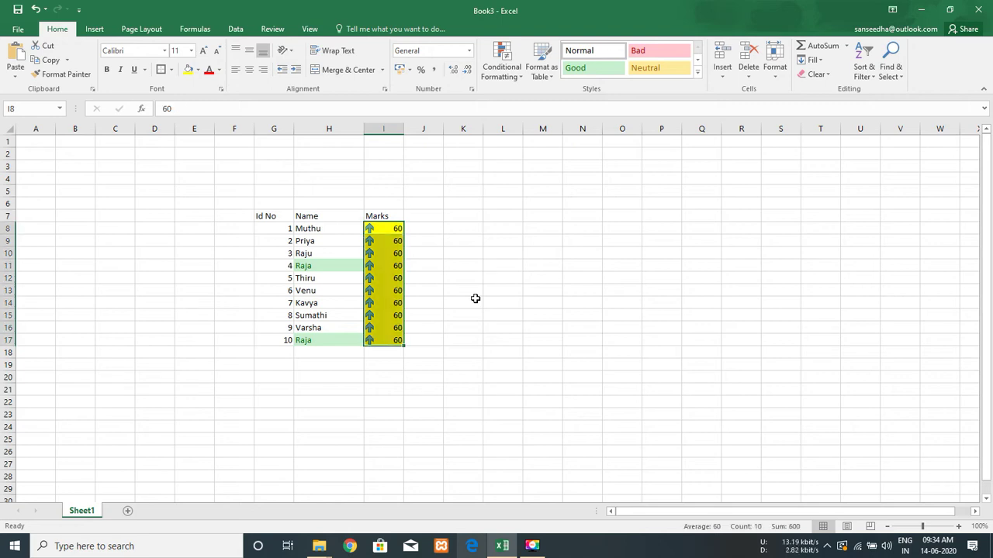
pyautogui.hotkey('ctrl', 'shift', 'Up')
pyautogui.press('Down')
pyautogui.write('50')
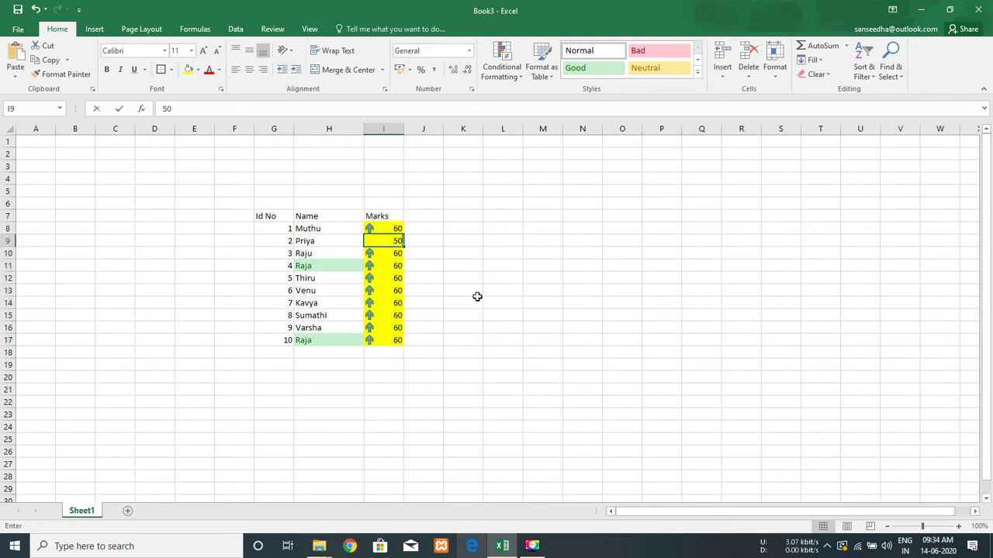
pyautogui.press('Return')
pyautogui.press('Down')
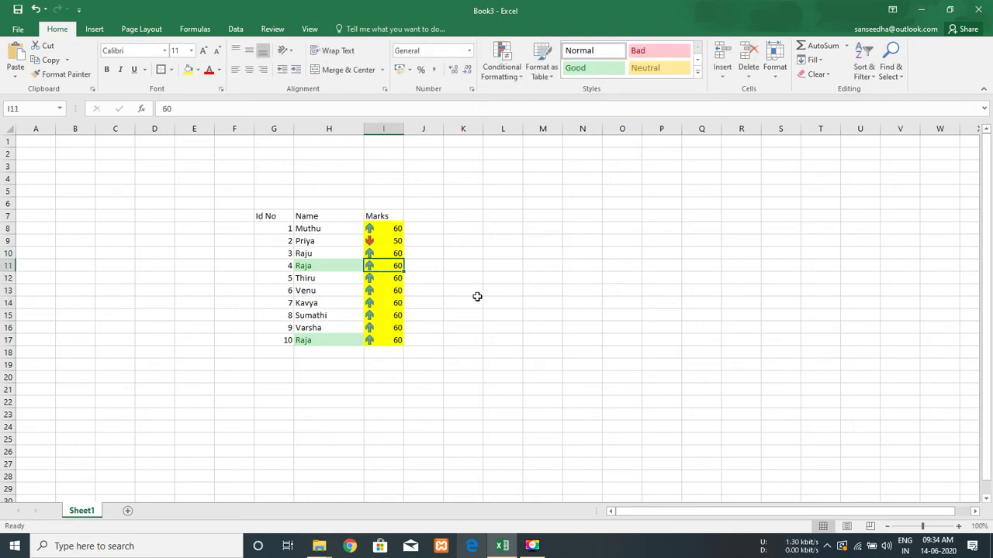
pyautogui.write('58')
pyautogui.press('Return')
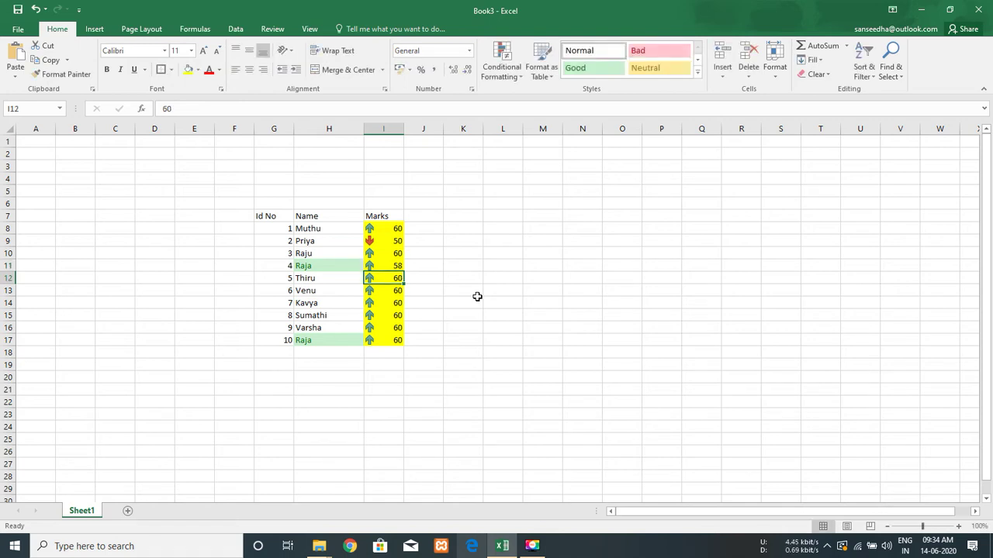
pyautogui.write('55')
pyautogui.press('Return')
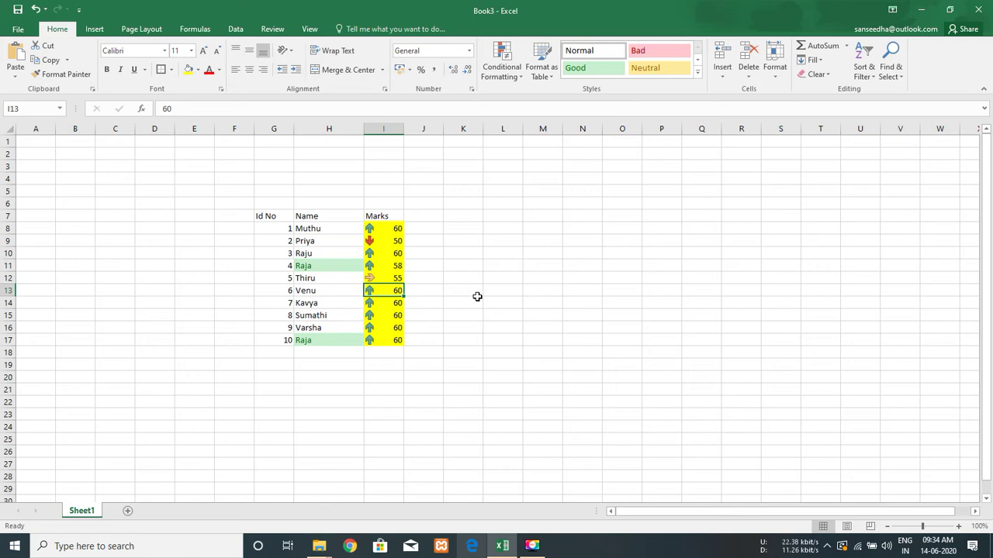
# Set the first mark in I8 to 90 and select the marks range I8:I17.
pyautogui.press('Up')
pyautogui.press('Up')
pyautogui.press('Up')
pyautogui.write('90')
pyautogui.press('Return')
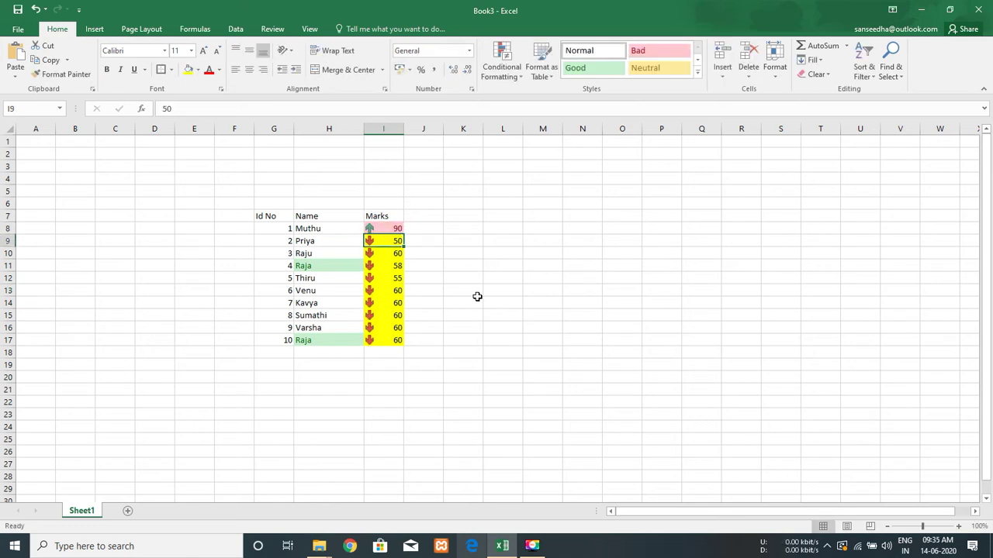
pyautogui.press('Up')
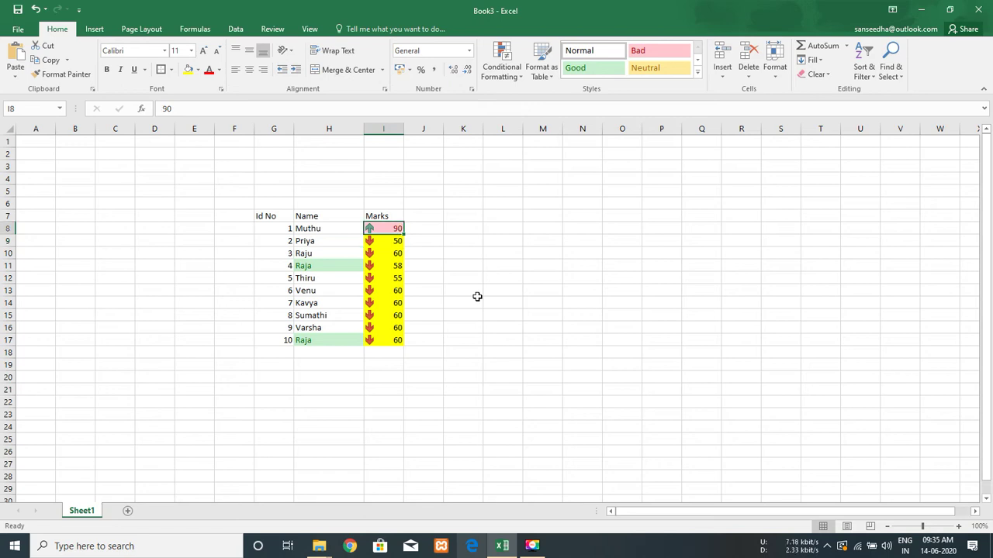
pyautogui.hotkey('ctrl', 'shift', 'Down')
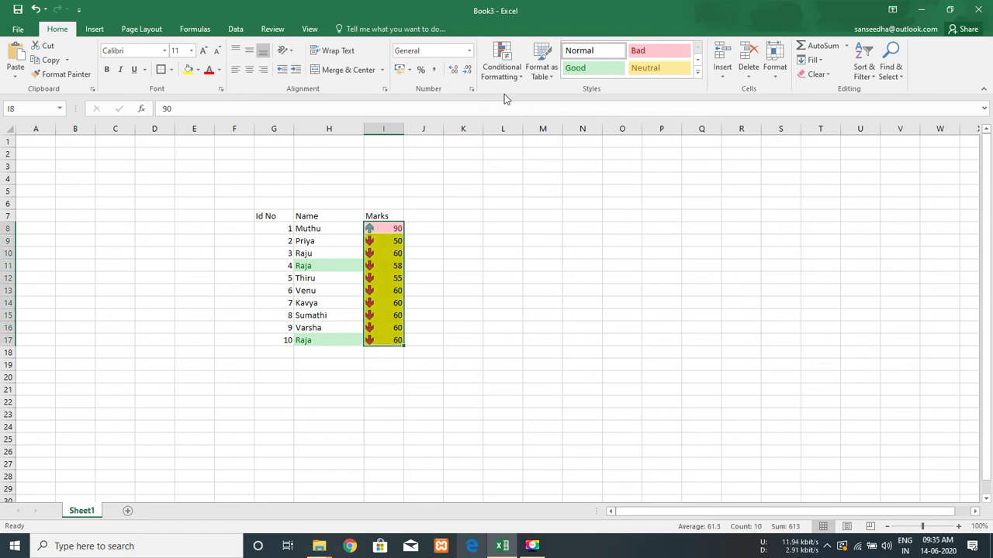
pyautogui.click(501, 68)
pyautogui.click(532, 260)
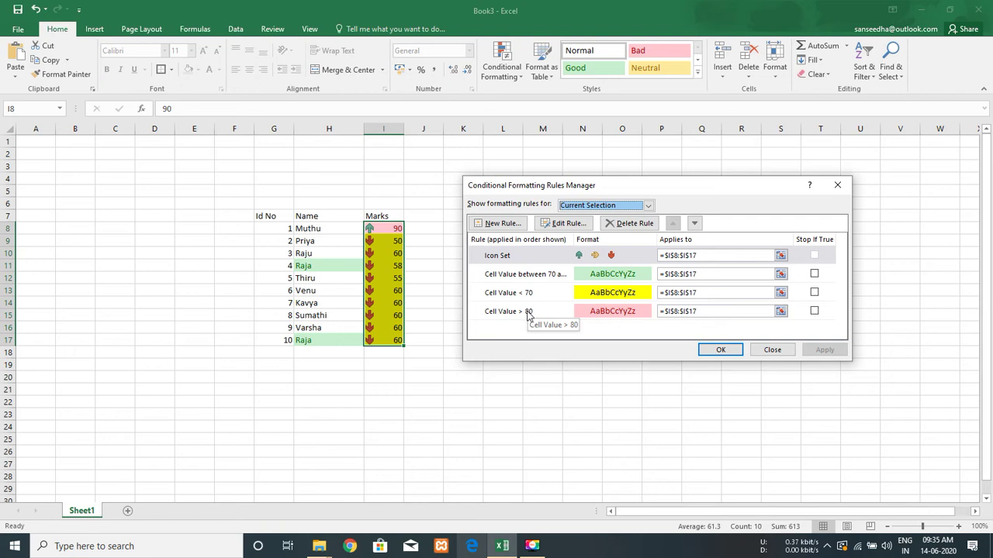
pyautogui.click(648, 206)
pyautogui.click(594, 225)
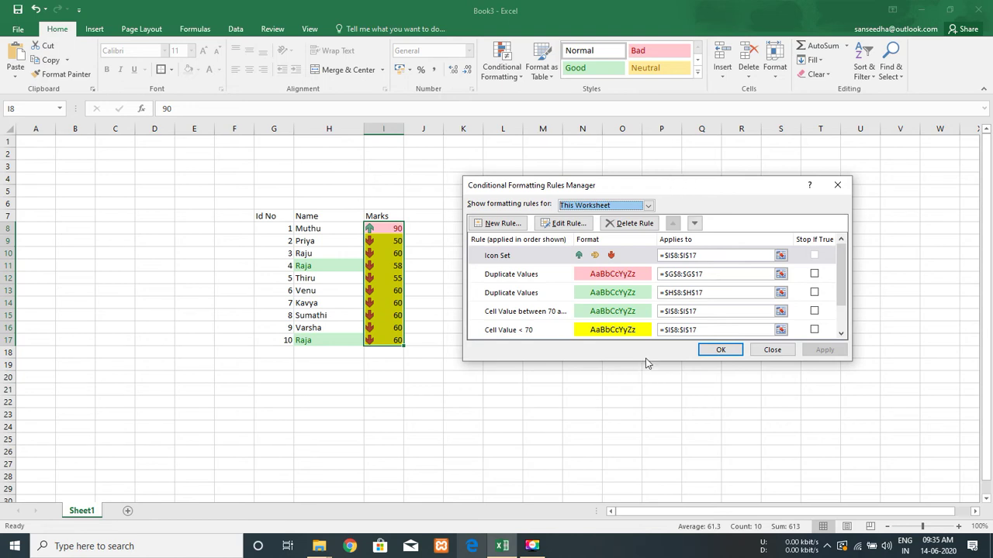
pyautogui.scroll(-1, 842, 295)
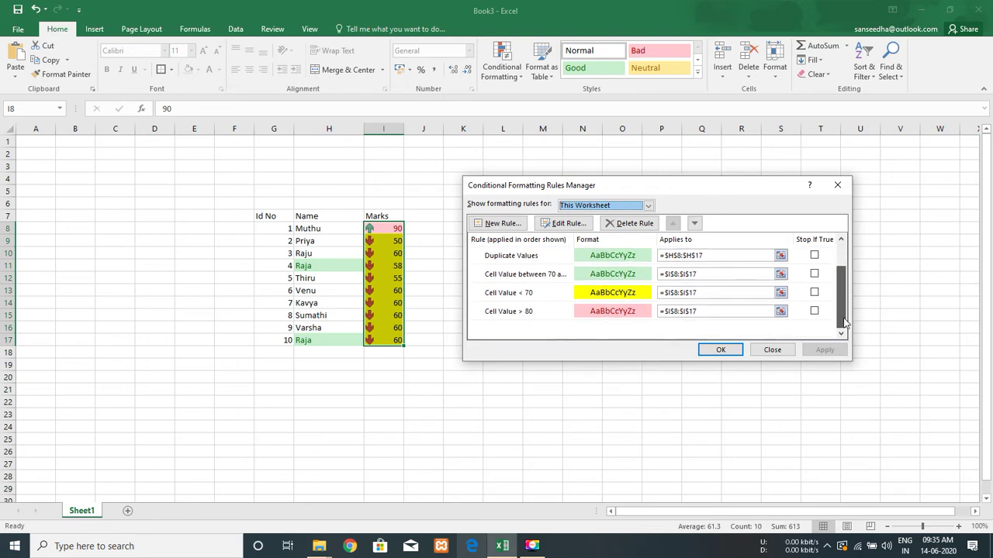
pyautogui.scroll(1, 841, 310)
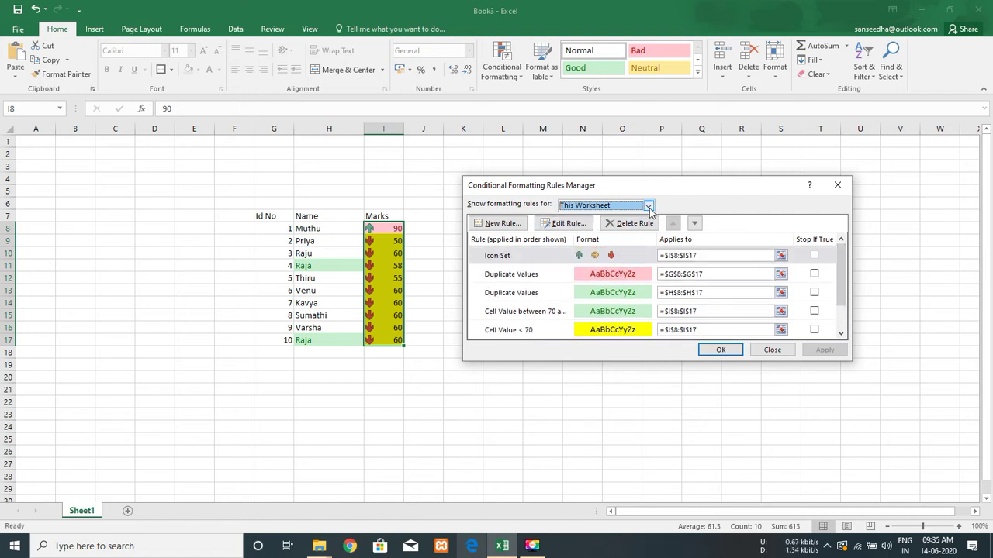
pyautogui.click(647, 205)
pyautogui.click(590, 217)
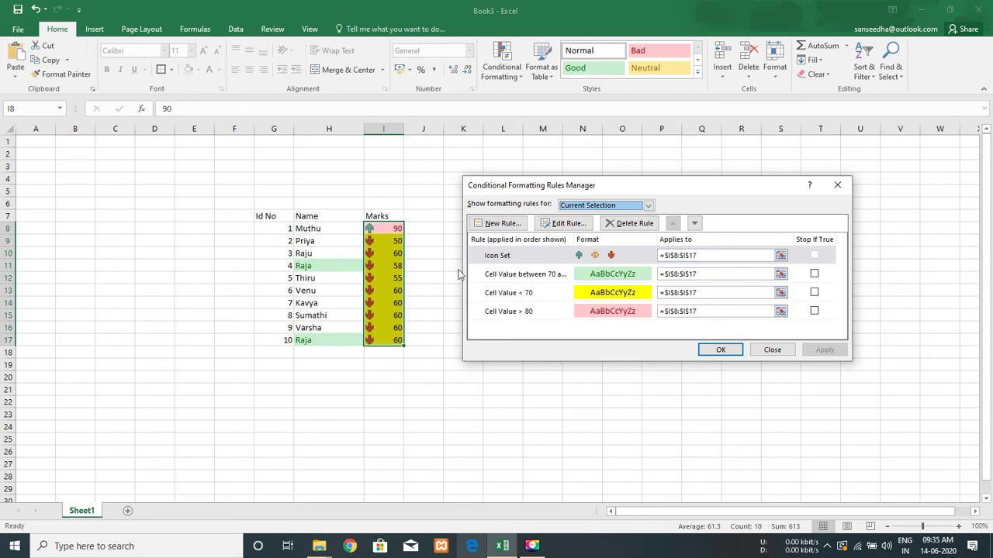
pyautogui.click(647, 206)
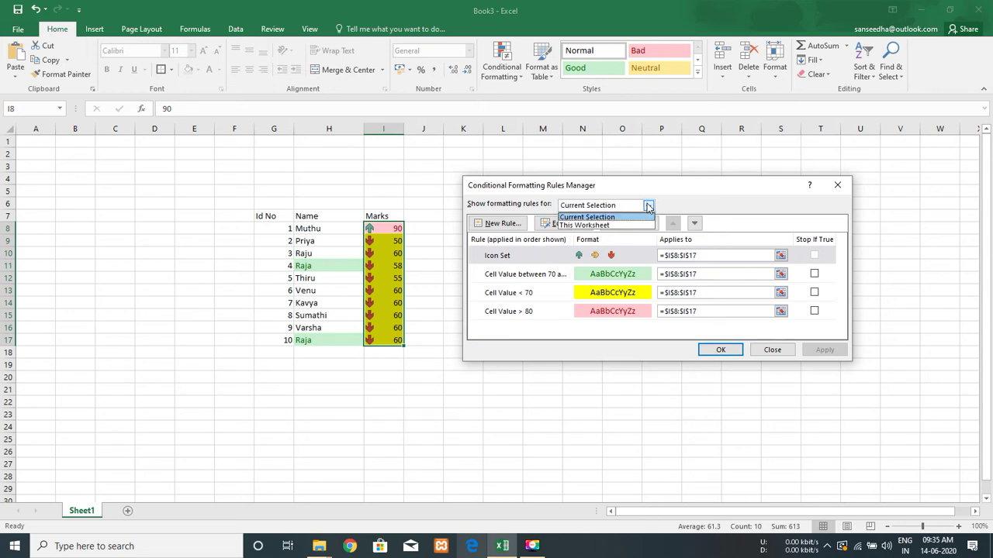
pyautogui.click(605, 225)
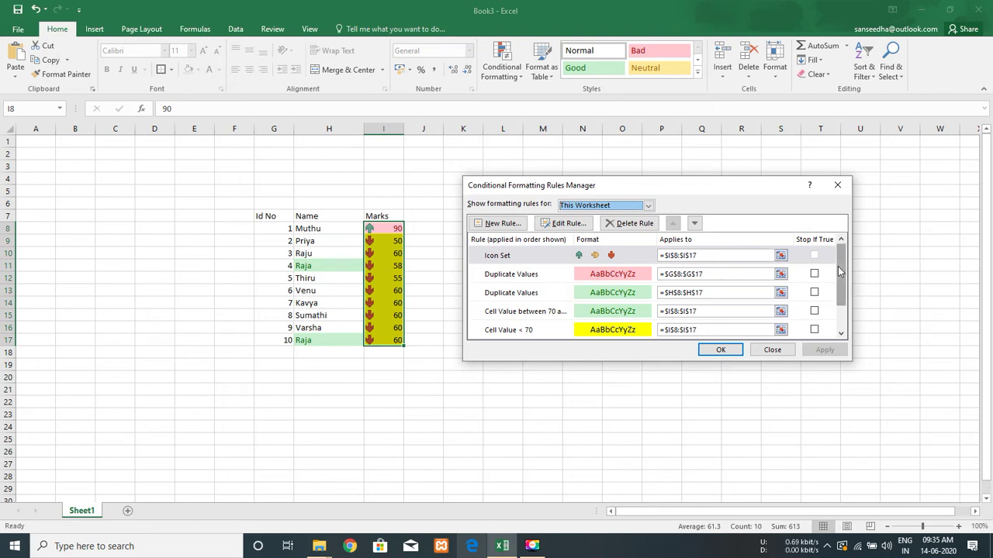
pyautogui.moveTo(838, 270); pyautogui.dragTo(847, 253)
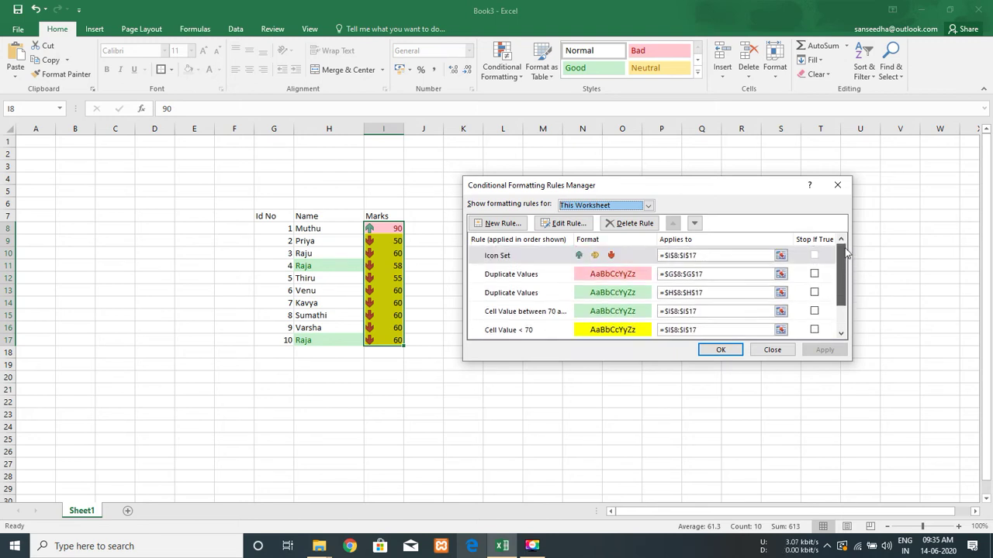
pyautogui.click(605, 206)
pyautogui.click(599, 218)
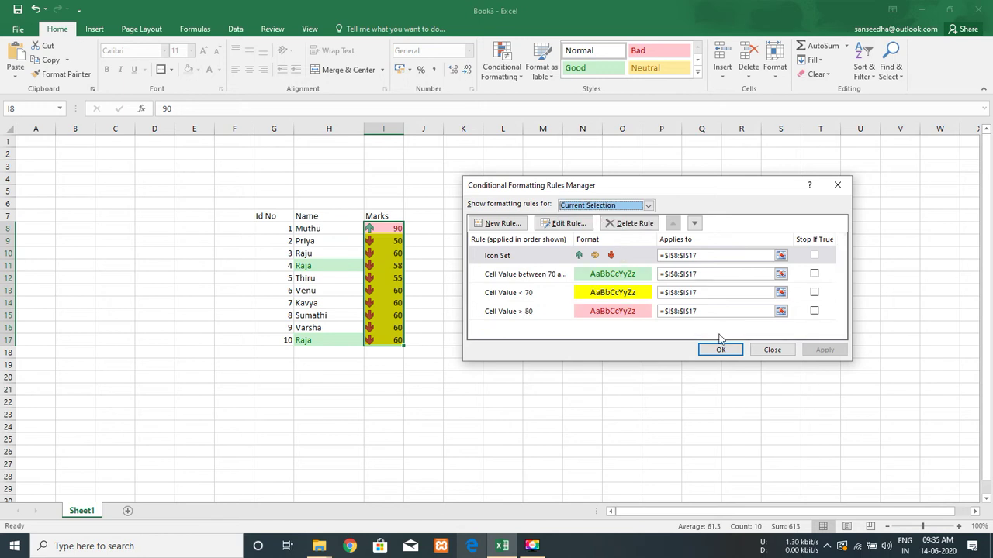
pyautogui.click(721, 350)
pyautogui.click(388, 253)
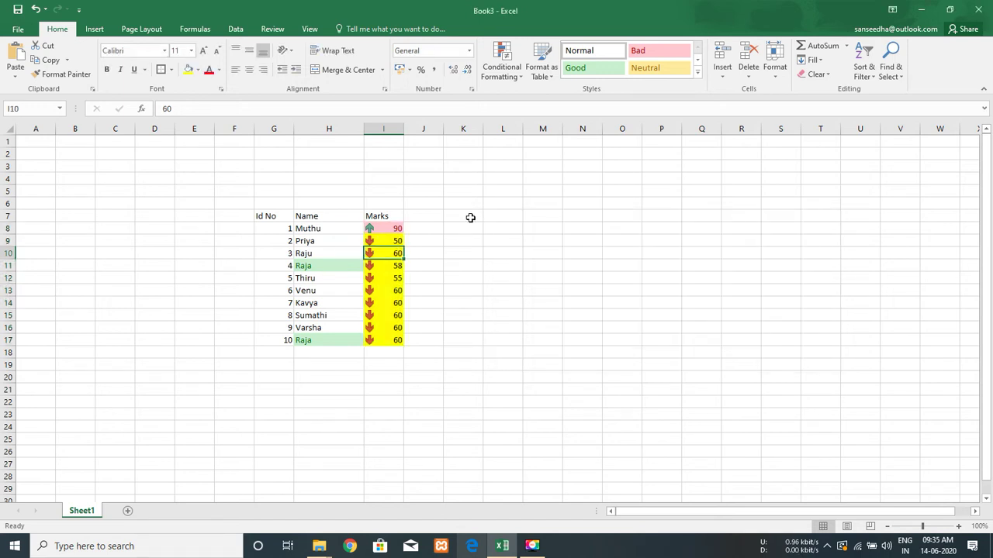
# Set table G7:I17 in Book Antiqua, size 10.
pyautogui.press('Up')
pyautogui.press('Up')
pyautogui.press('Up')
pyautogui.press('Left')
pyautogui.hotkey('shift', 'Right')
pyautogui.hotkey('ctrl', 'shift', 'Down')
pyautogui.press('Left')
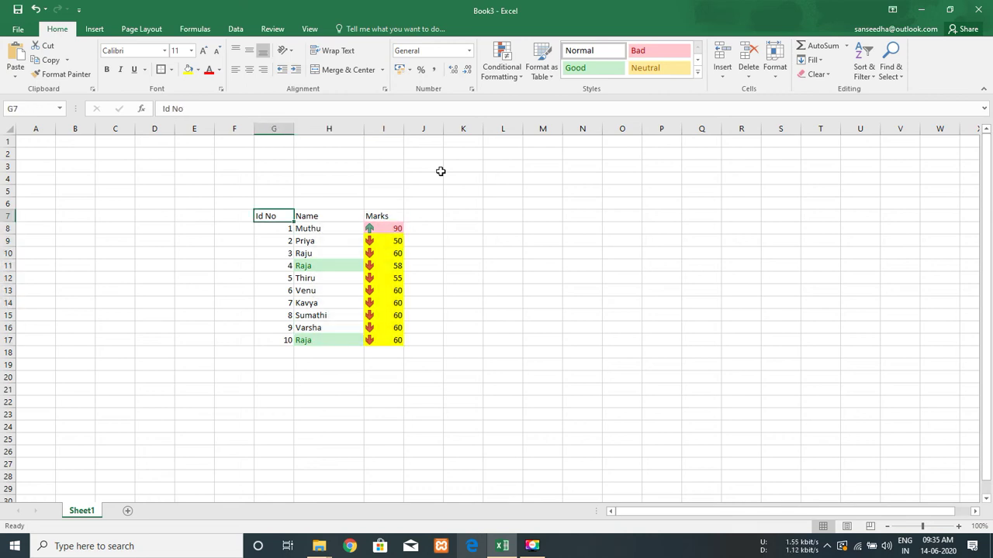
pyautogui.hotkey('shift', 'Right')
pyautogui.hotkey('shift', 'Right')
pyautogui.hotkey('ctrl', 'shift', 'Down')
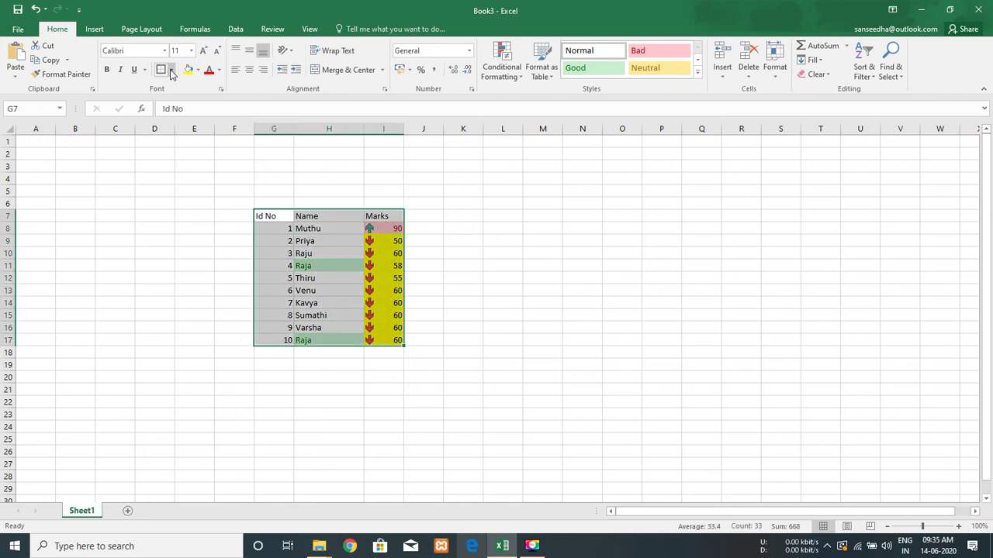
pyautogui.click(149, 51)
pyautogui.write('Book Antiqua')
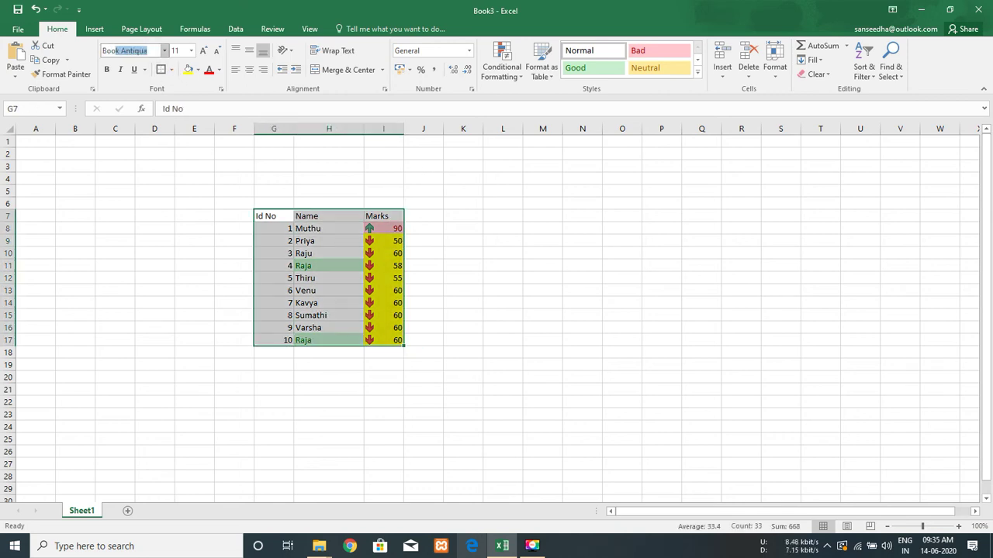
pyautogui.press('Tab')
pyautogui.write('10')
pyautogui.press('Return')
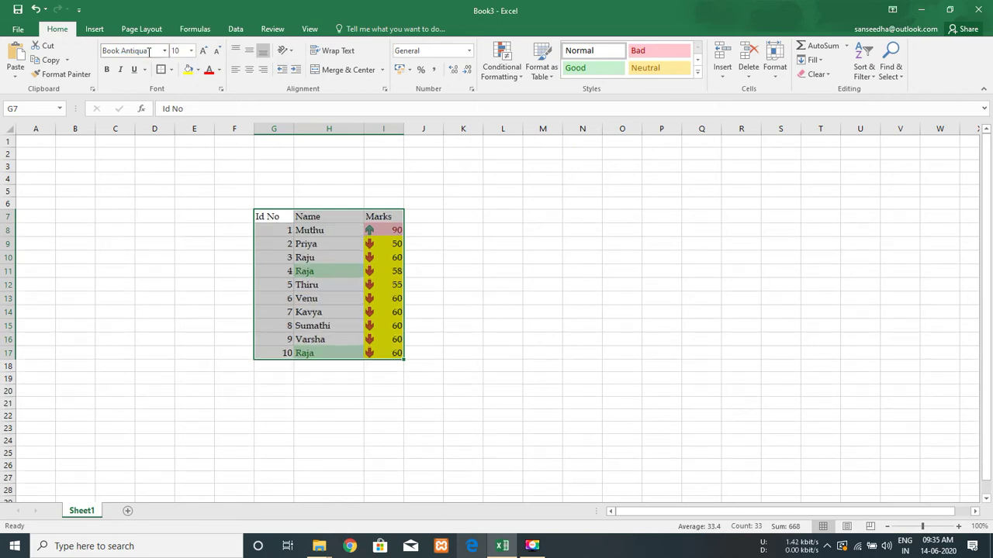
# Add All Borders and a Thick Outside Border to G7:I17.
pyautogui.hotkey('shift', 'BackSpace')
pyautogui.hotkey('shift', 'Right')
pyautogui.hotkey('shift', 'Right')
pyautogui.hotkey('ctrl', 'shift', 'Down')
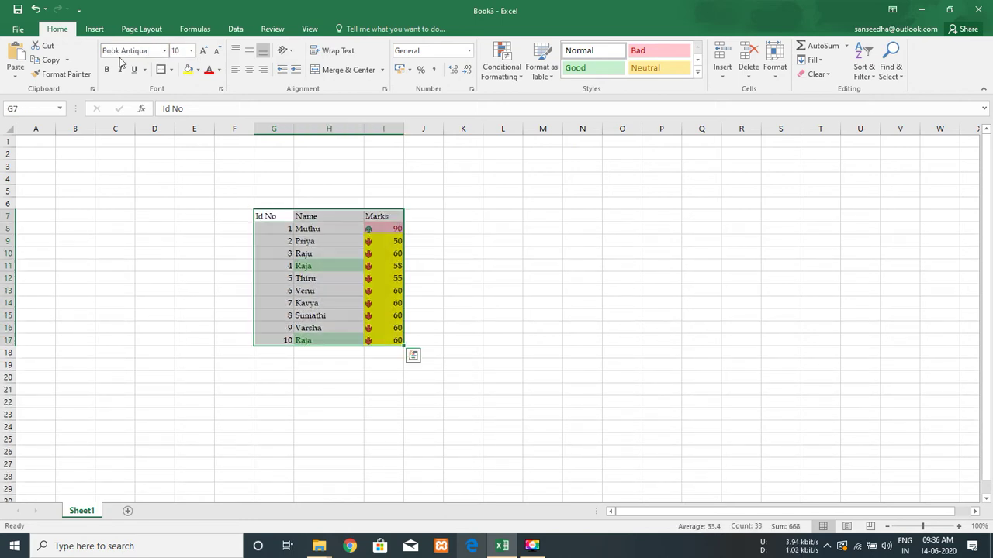
pyautogui.click(171, 69)
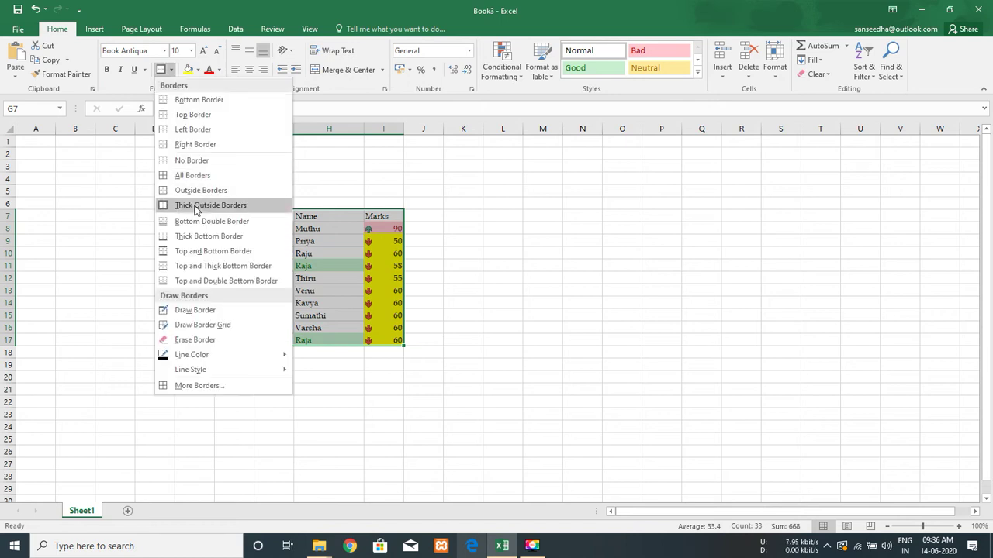
pyautogui.click(197, 177)
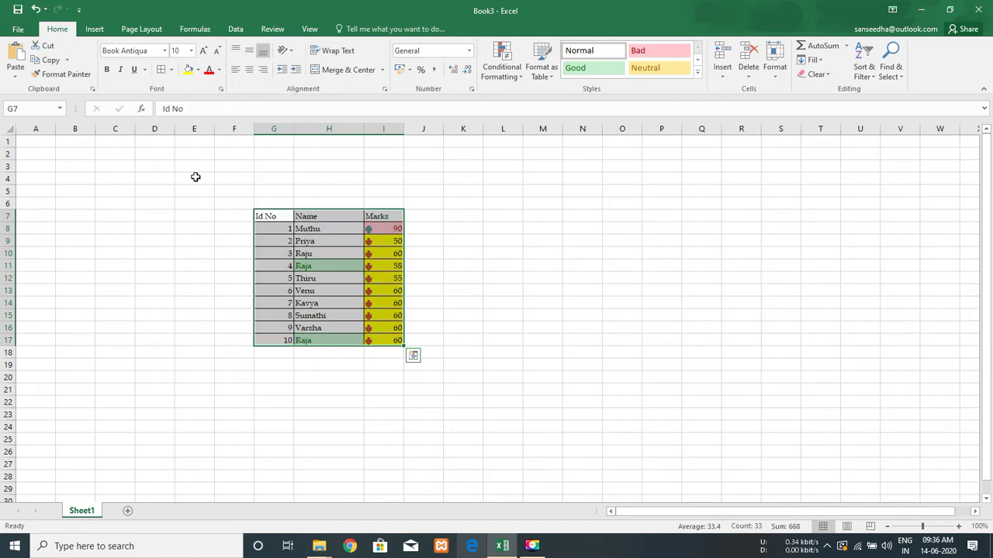
pyautogui.click(171, 69)
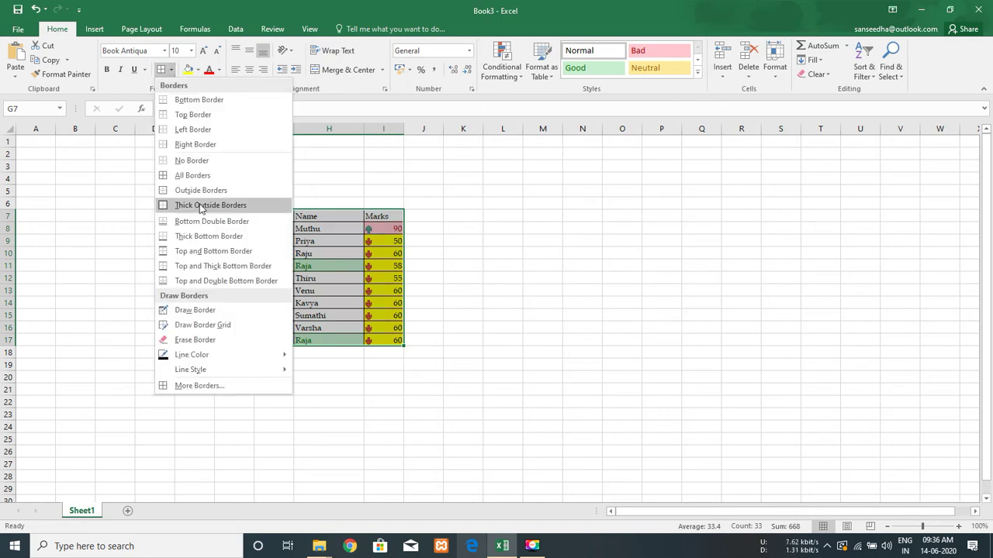
pyautogui.click(200, 204)
pyautogui.hotkey('shift', 'BackSpace')
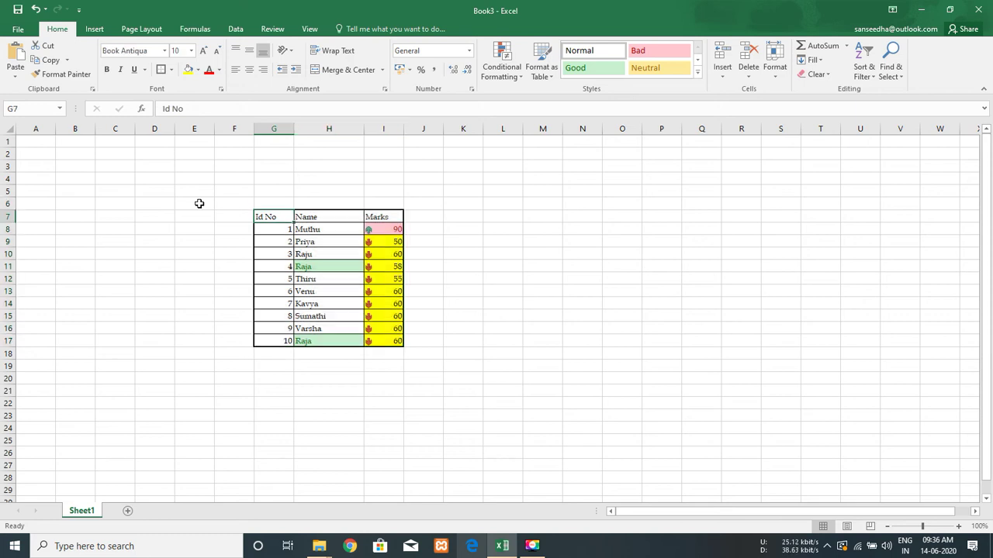
pyautogui.hotkey('shift', 'Right')
pyautogui.hotkey('shift', 'Right')
# Border and centre the header row, then reapply All Borders and a thick box border to G7:I17.
pyautogui.click(160, 71)
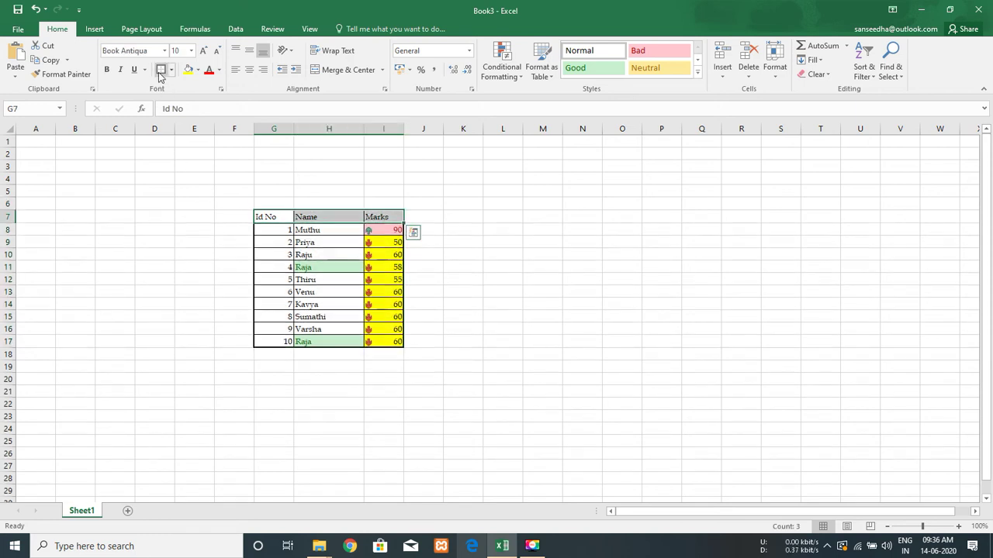
pyautogui.click(248, 73)
pyautogui.hotkey('ctrl', 'a')
pyautogui.press('Up')
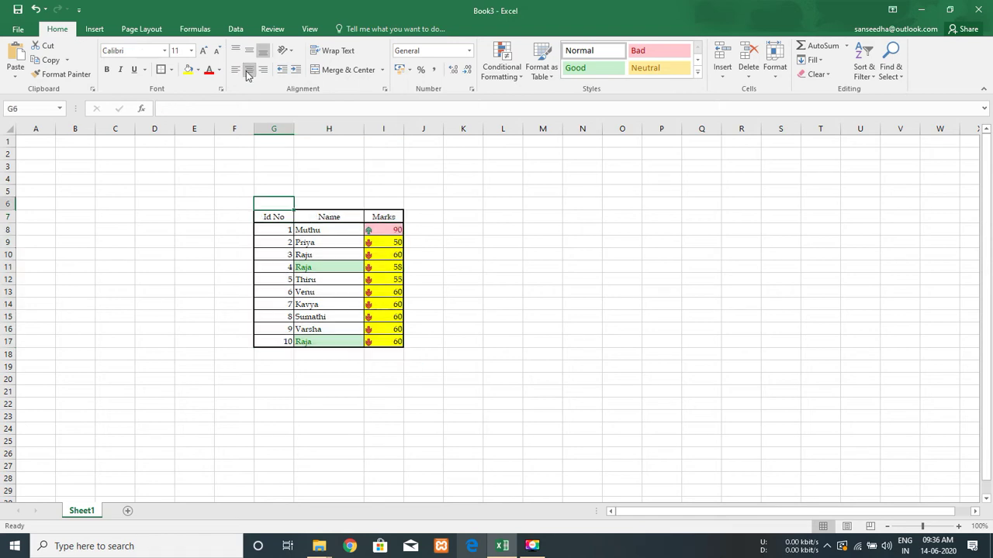
pyautogui.press('Down')
pyautogui.hotkey('ctrl', 'a')
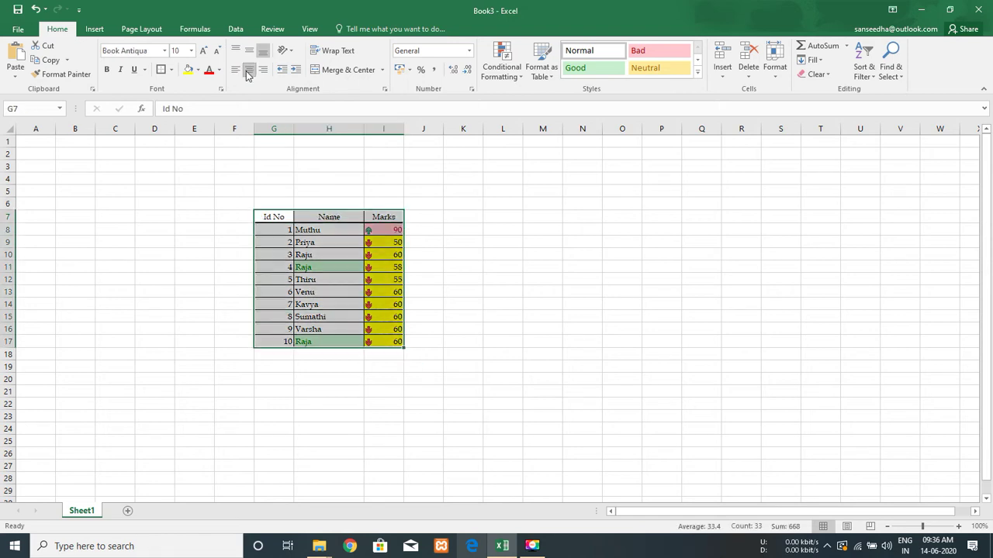
pyautogui.click(171, 71)
pyautogui.click(197, 178)
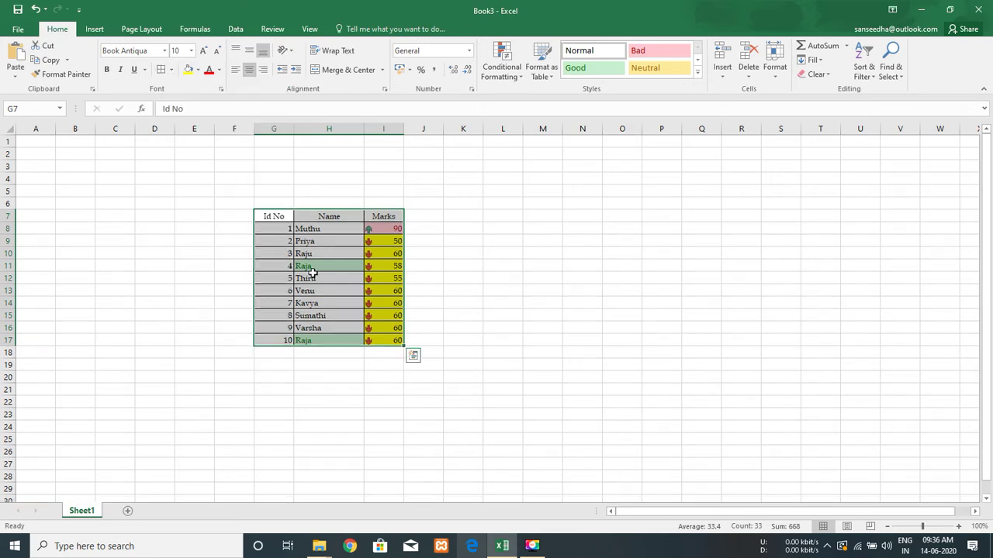
pyautogui.click(171, 71)
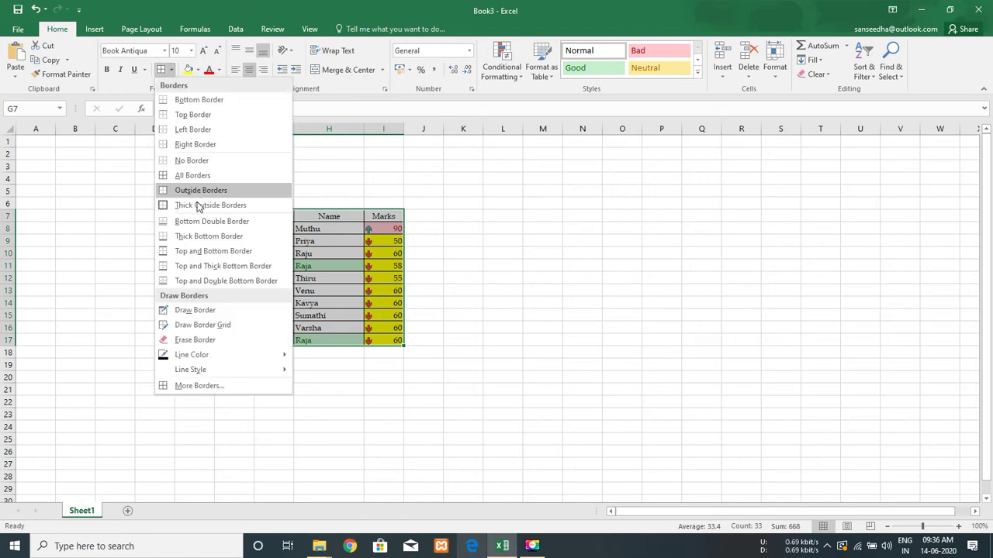
pyautogui.click(200, 202)
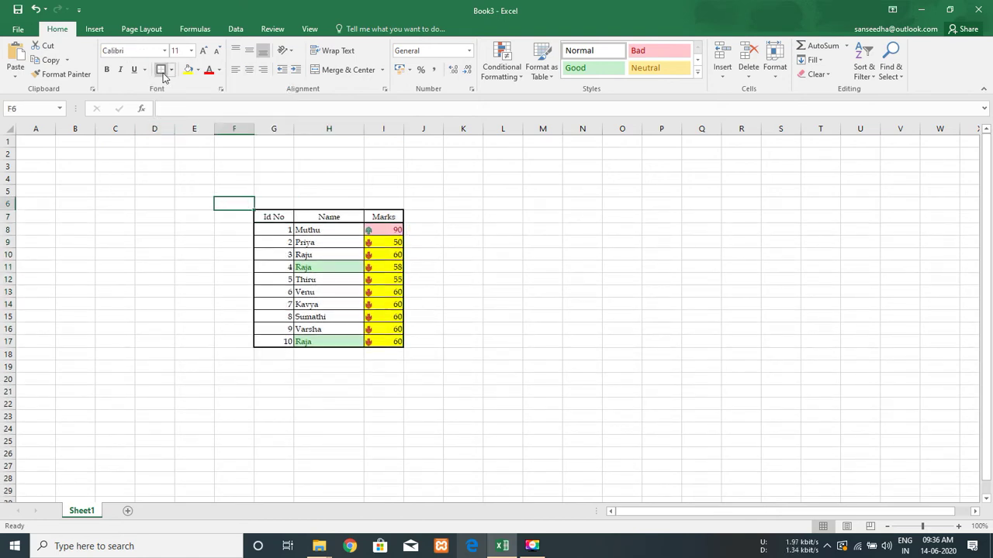
# Make the Id No, Name and Marks headers in row 7 bold.
pyautogui.click(106, 69)
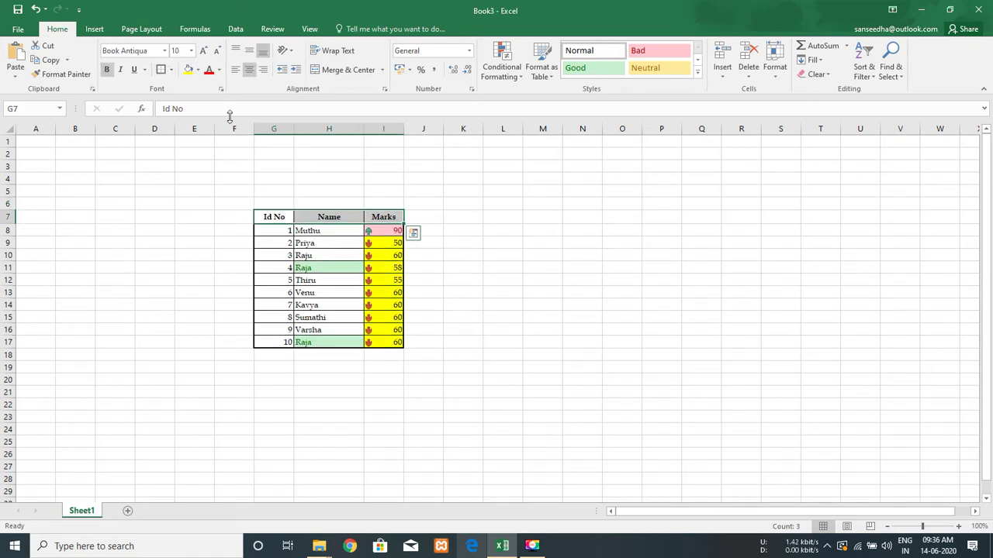
pyautogui.click(199, 70)
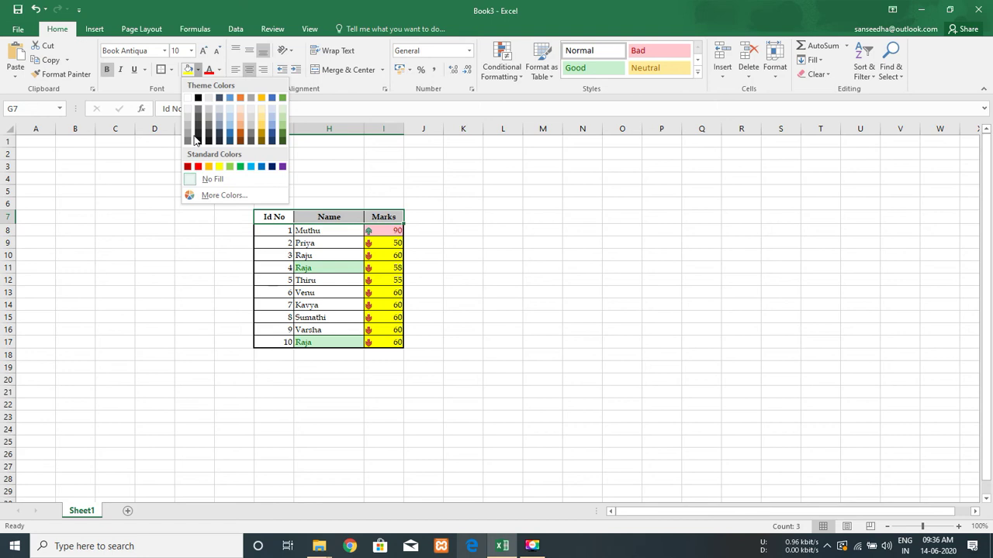
pyautogui.click(309, 280)
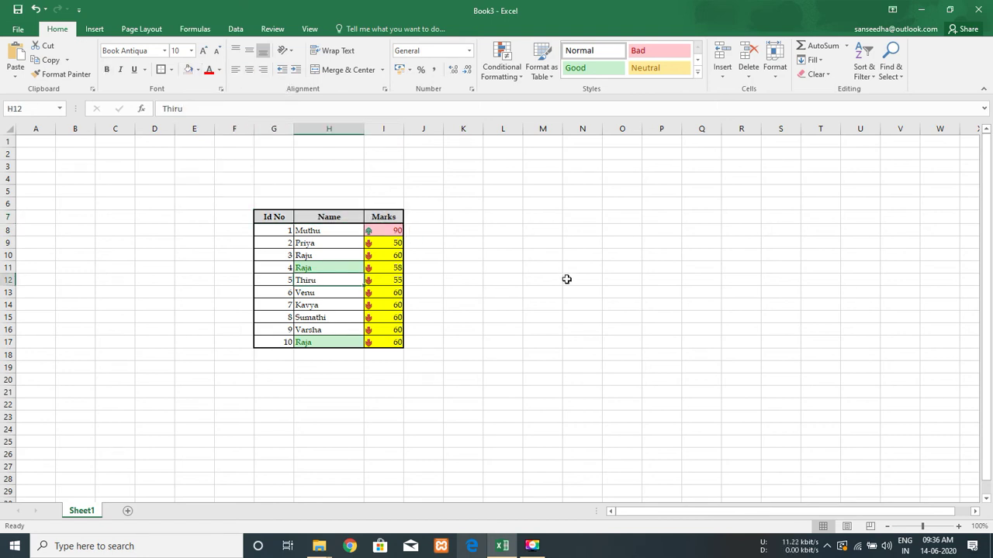
# Rename the fourth student in H11 to Venky.
pyautogui.press('Right')
pyautogui.press('Up')
pyautogui.press('Up')
pyautogui.press('Up')
pyautogui.press('Down')
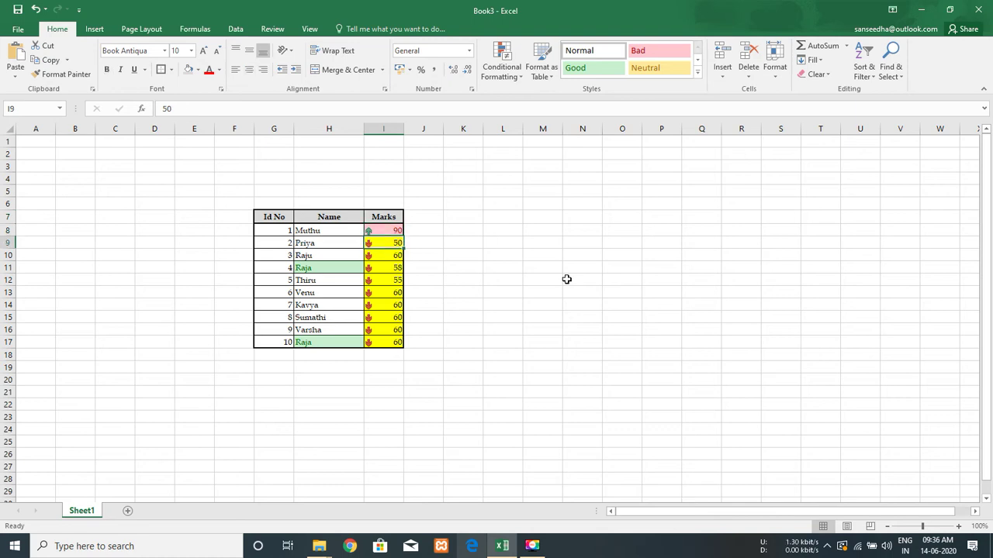
pyautogui.press('Down')
pyautogui.press('Down')
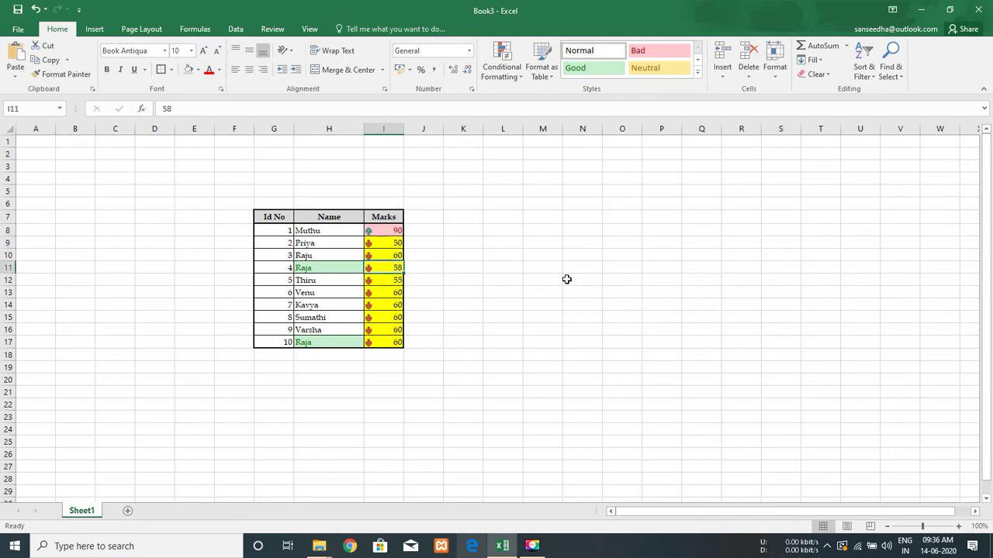
pyautogui.press('Left')
pyautogui.press('Down')
pyautogui.hotkey('ctrl', 'Down')
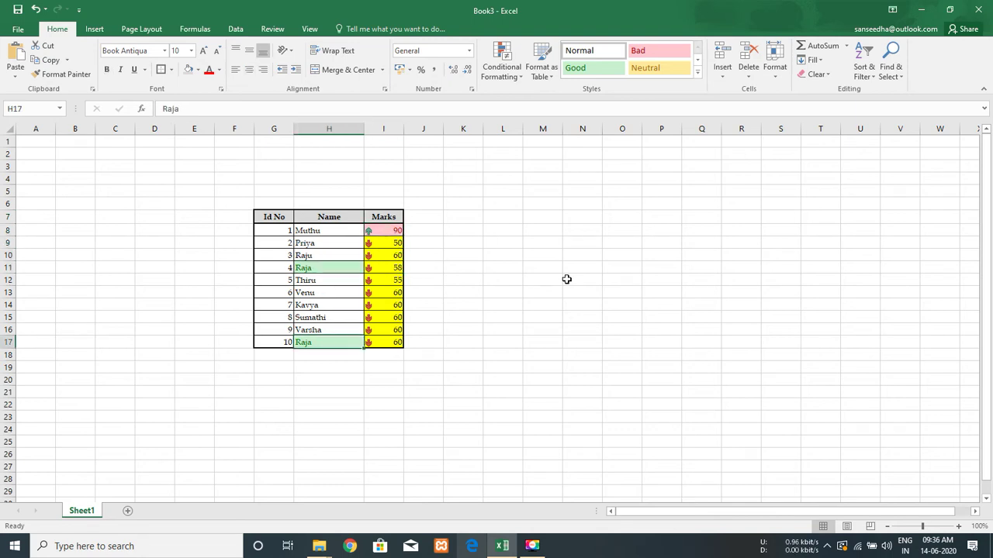
pyautogui.hotkey('ctrl', 'Up')
pyautogui.press('Down')
pyautogui.press('Down')
pyautogui.press('Down')
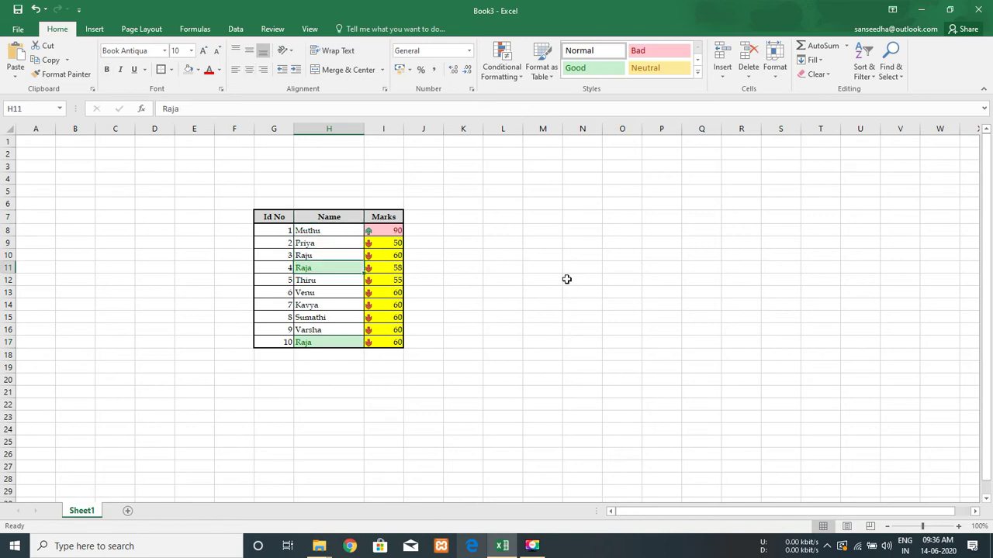
pyautogui.write('Venu')
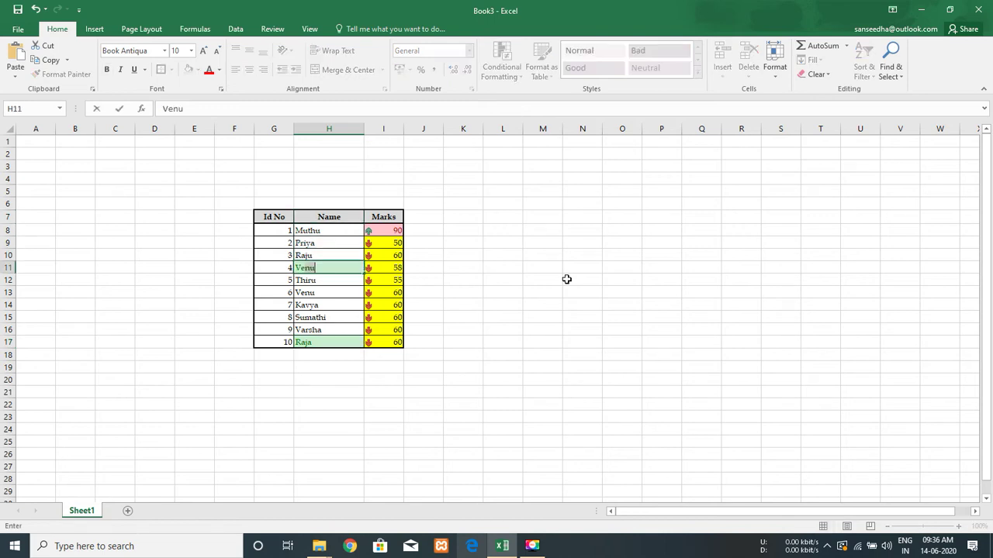
pyautogui.write('ky')
pyautogui.press('Return')
# Change the marks in I11 and I13 to 69 and 75.
pyautogui.press('Up')
pyautogui.press('Up')
pyautogui.press('Up')
pyautogui.press('Down')
pyautogui.press('Right')
pyautogui.press('Down')
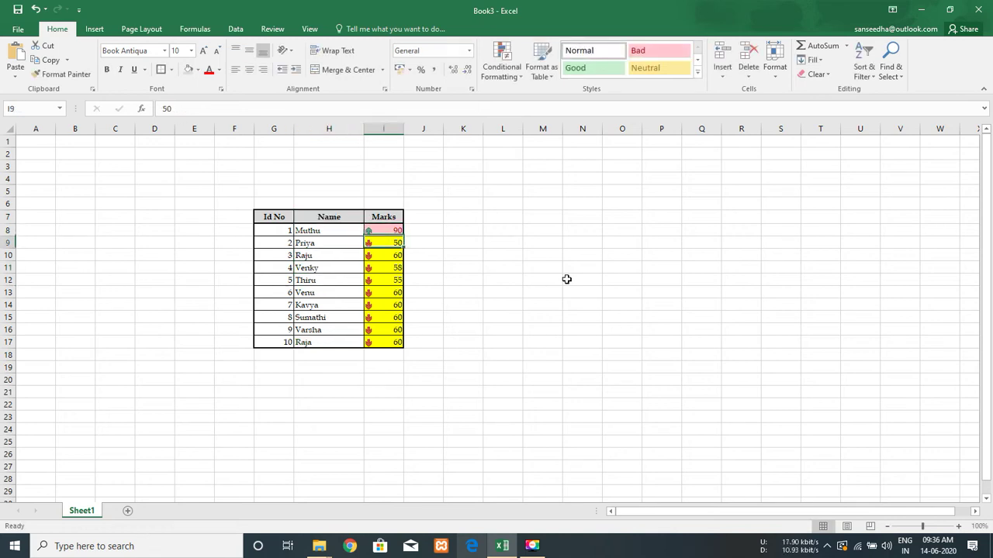
pyautogui.press('Down')
pyautogui.press('Down')
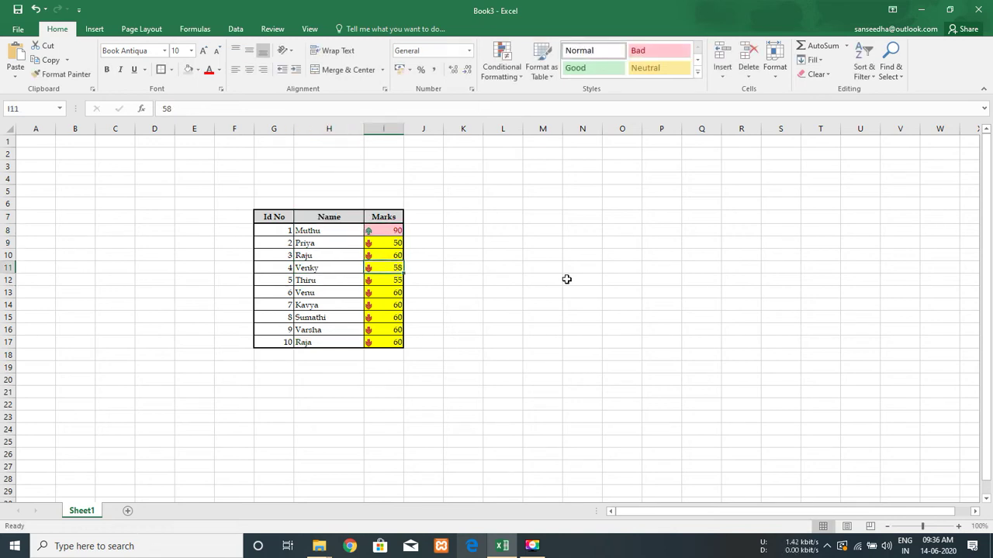
pyautogui.write('69')
pyautogui.press('Return')
pyautogui.press('Down')
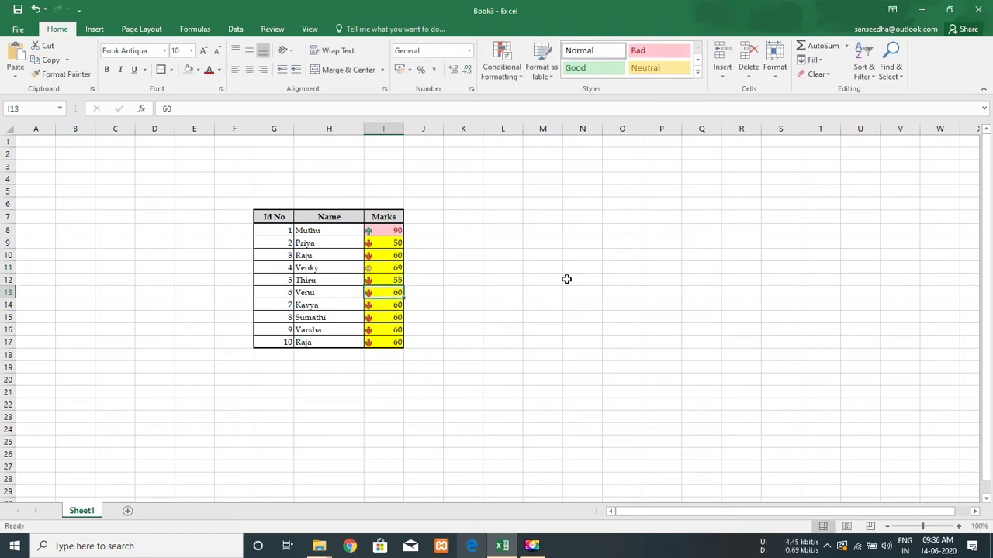
pyautogui.write('75')
pyautogui.press('Return')
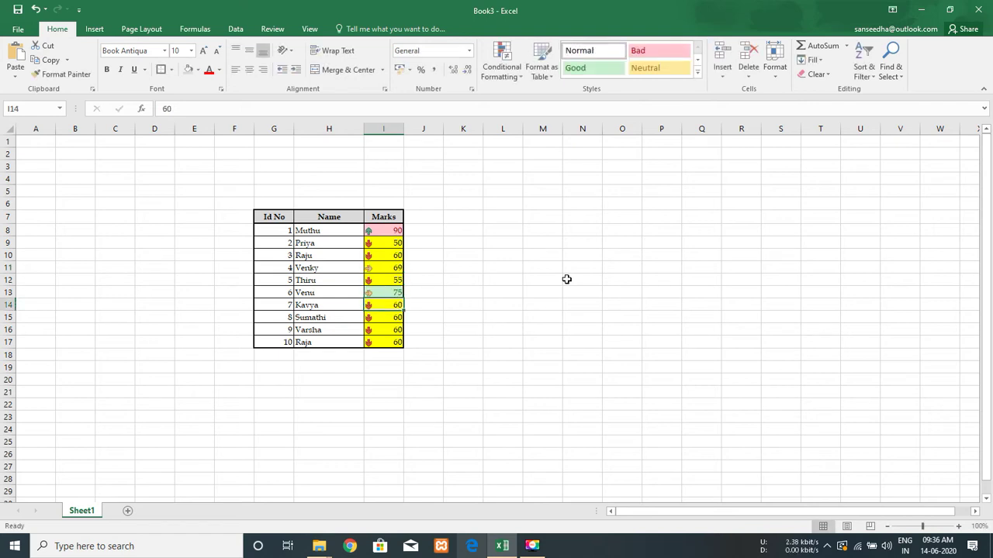
# Change the marks in I15 and I17 to 88 and 95.
pyautogui.press('Down')
pyautogui.write('88')
pyautogui.press('Return')
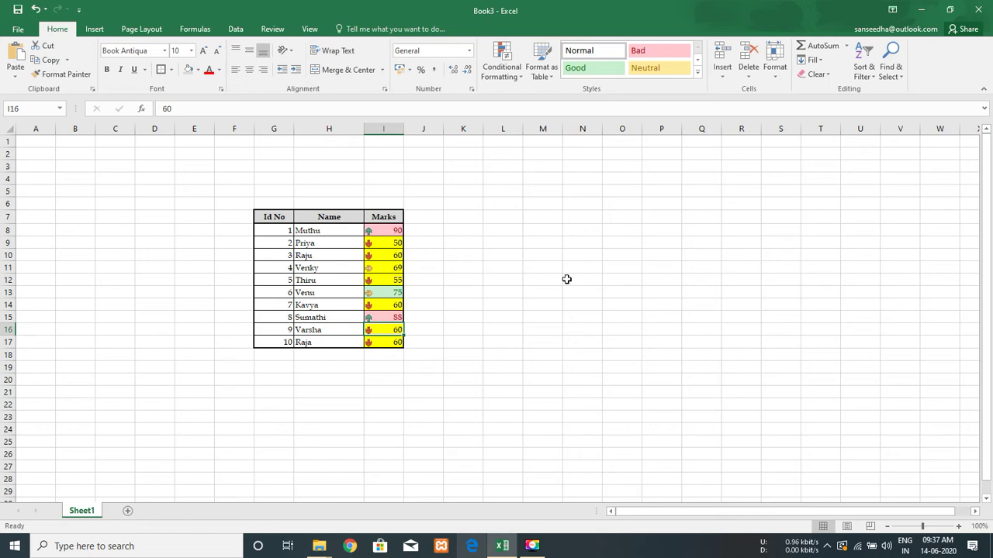
pyautogui.press('Down')
pyautogui.write('9')
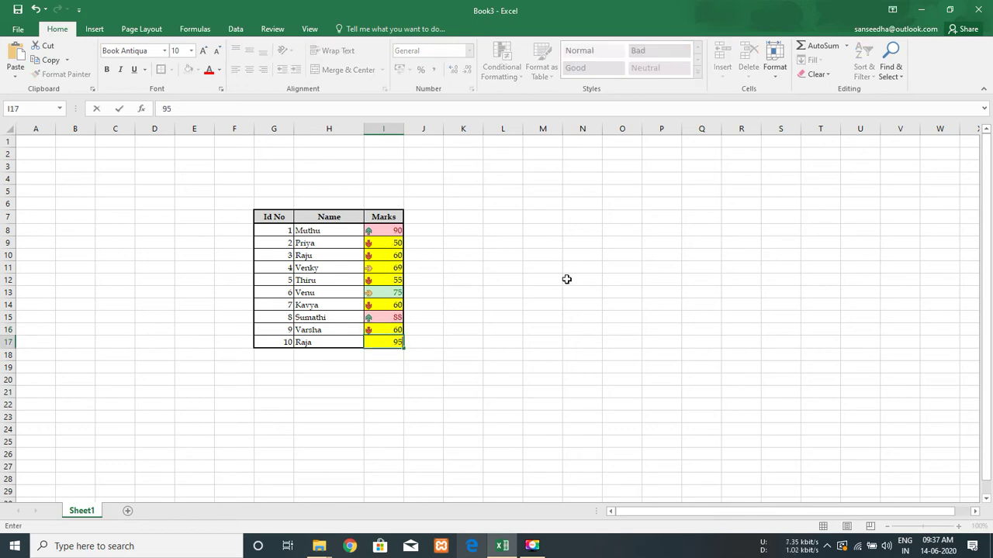
pyautogui.press('Return')
pyautogui.hotkey('ctrl', 'Up')
pyautogui.hotkey('ctrl', 'Up')
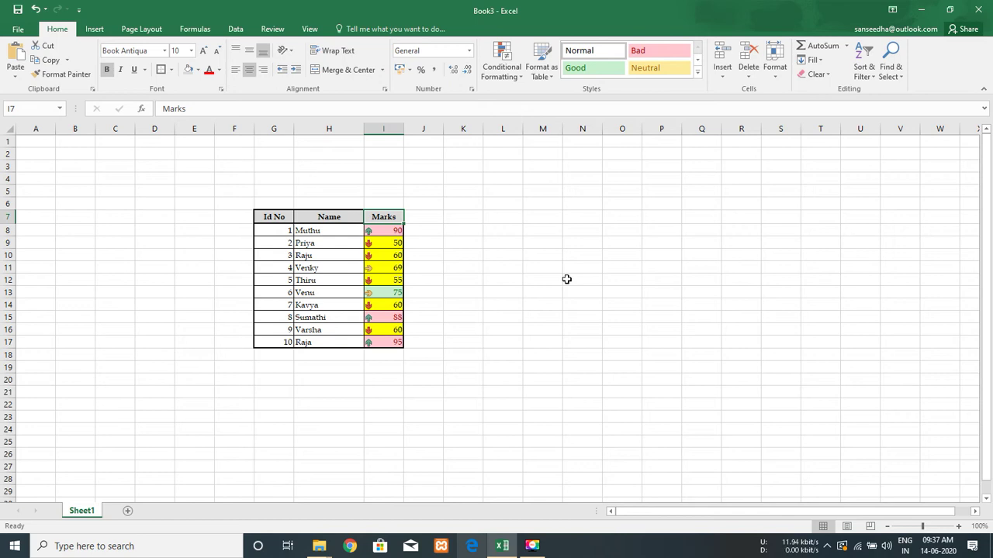
pyautogui.press('Left')
pyautogui.press('Left')
# Select all the marks in I8:I17 and delete them.
pyautogui.hotkey('ctrl', 'a')
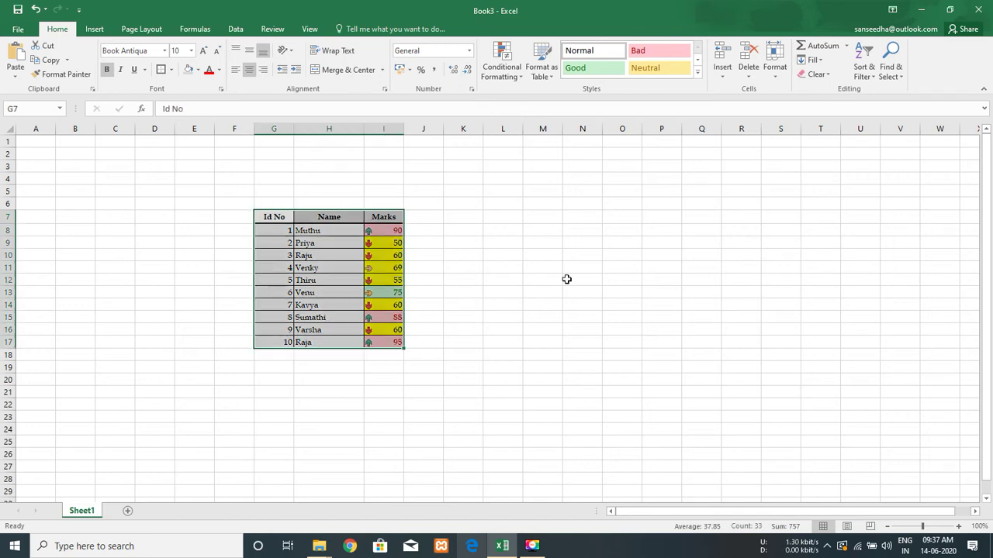
pyautogui.hotkey('shift', 'BackSpace')
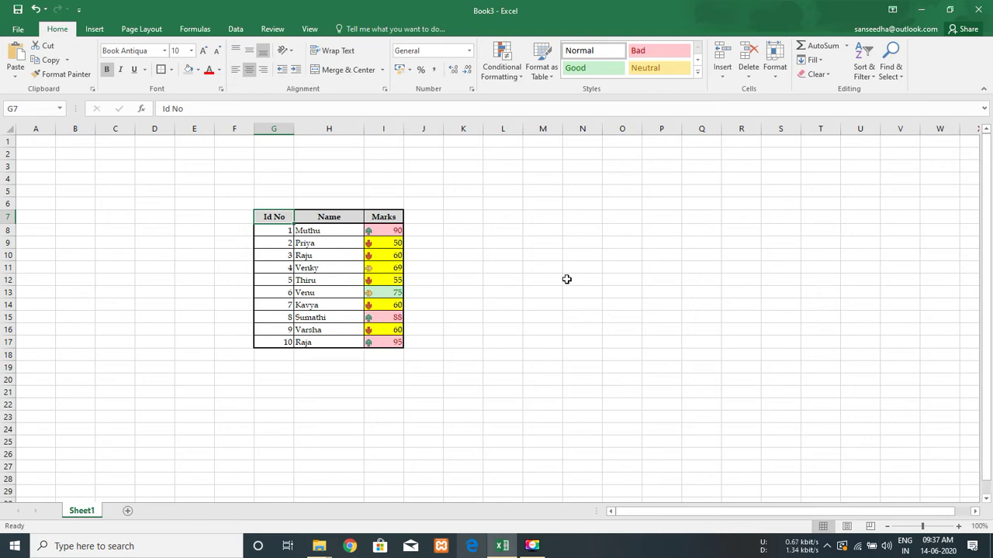
pyautogui.press('Down')
pyautogui.press('Right')
pyautogui.press('Right')
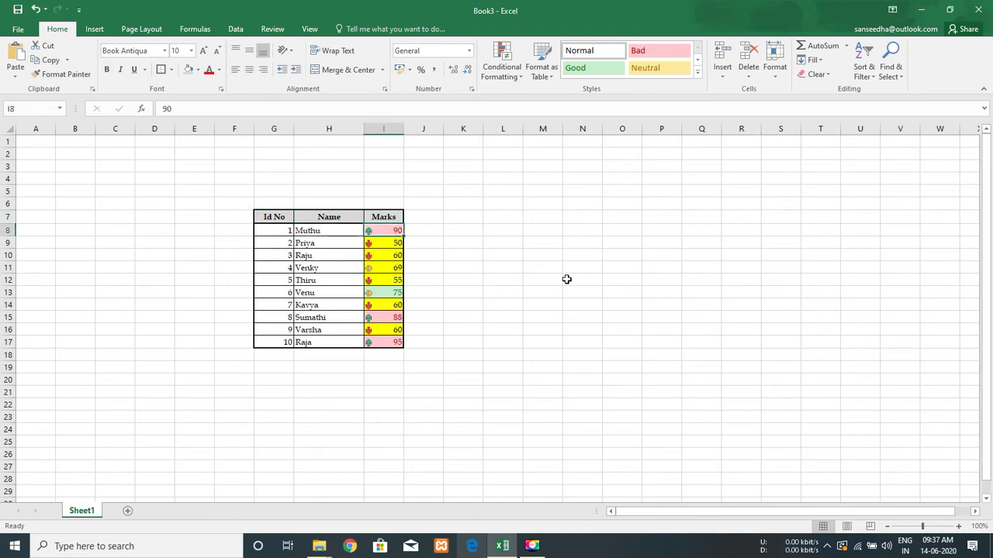
pyautogui.hotkey('ctrl', 'shift', 'Down')
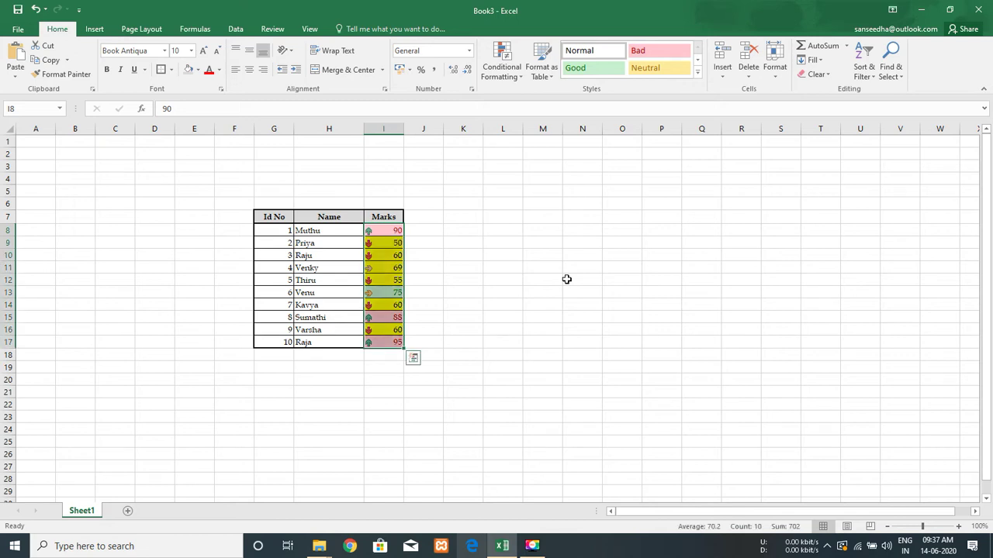
pyautogui.press('Delete')
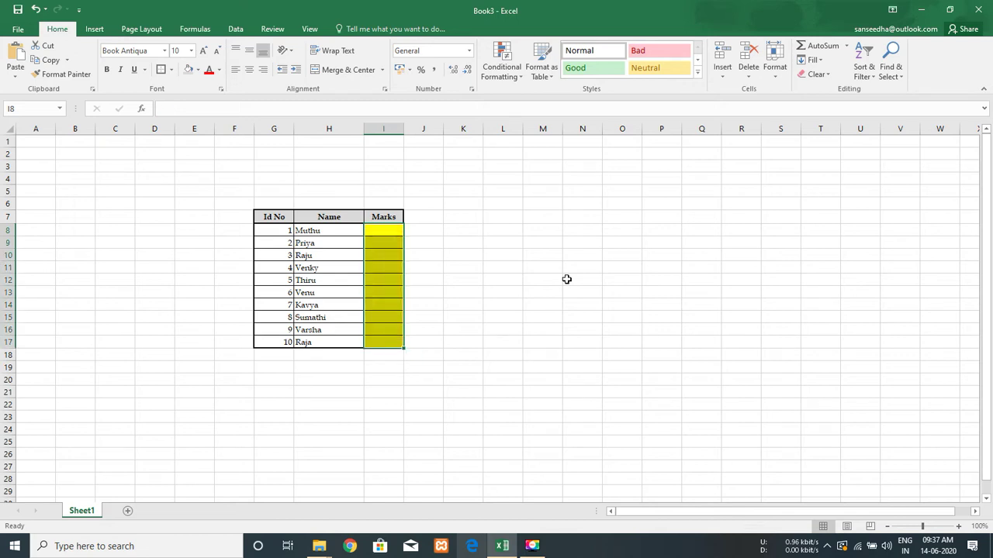
# Reselect the Marks cells I8:I17 and bring up the Conditional Formatting options.
pyautogui.press('Up')
pyautogui.press('Down')
pyautogui.hotkey('shift', 'Down')
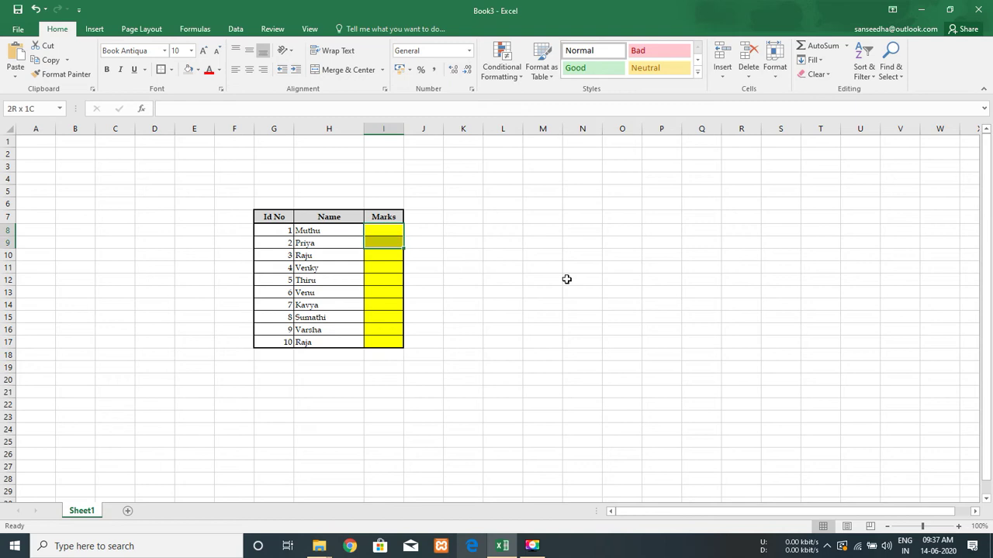
pyautogui.hotkey('shift', 'Down')
pyautogui.hotkey('shift', 'Down')
pyautogui.hotkey('shift', 'Down')
pyautogui.hotkey('shift', 'Down')
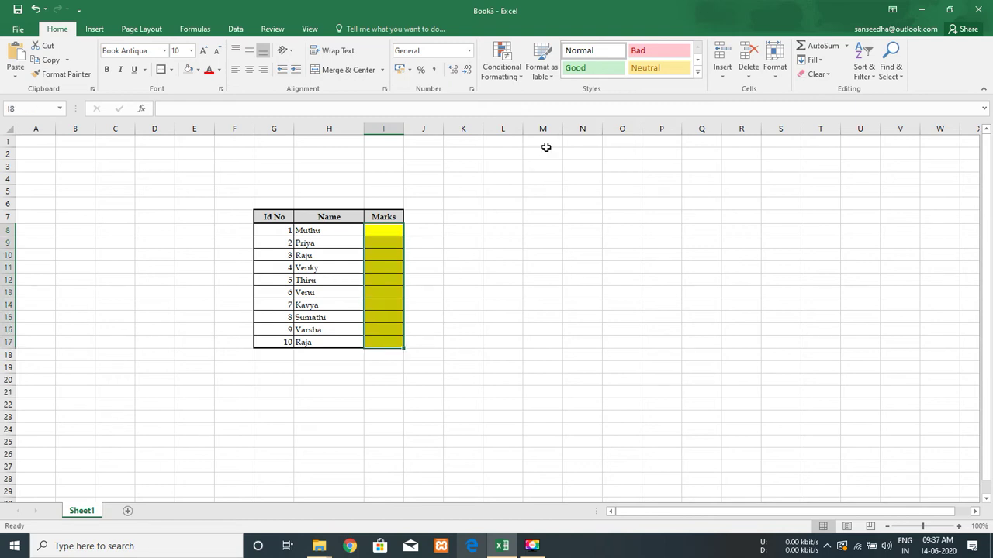
pyautogui.click(514, 77)
pyautogui.click(521, 258)
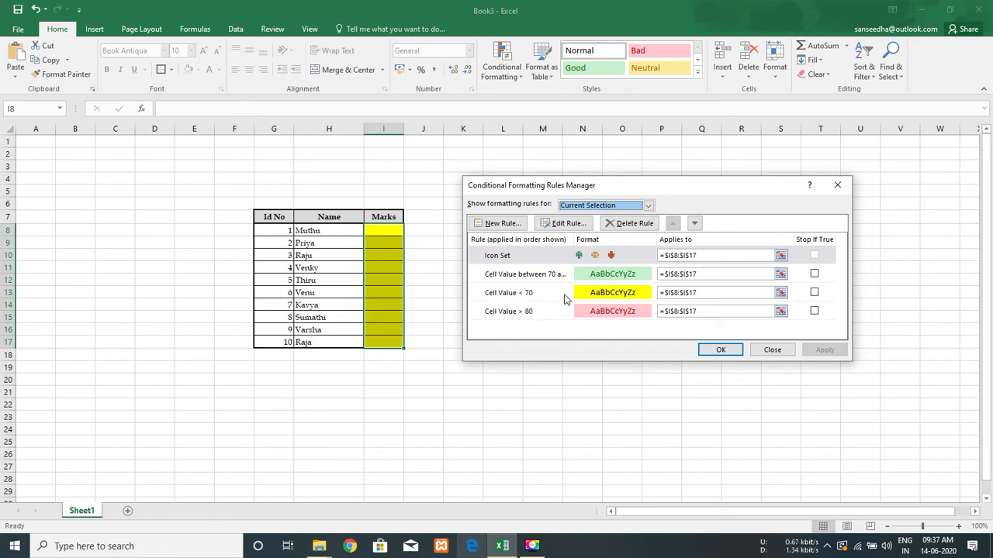
pyautogui.press('Escape')
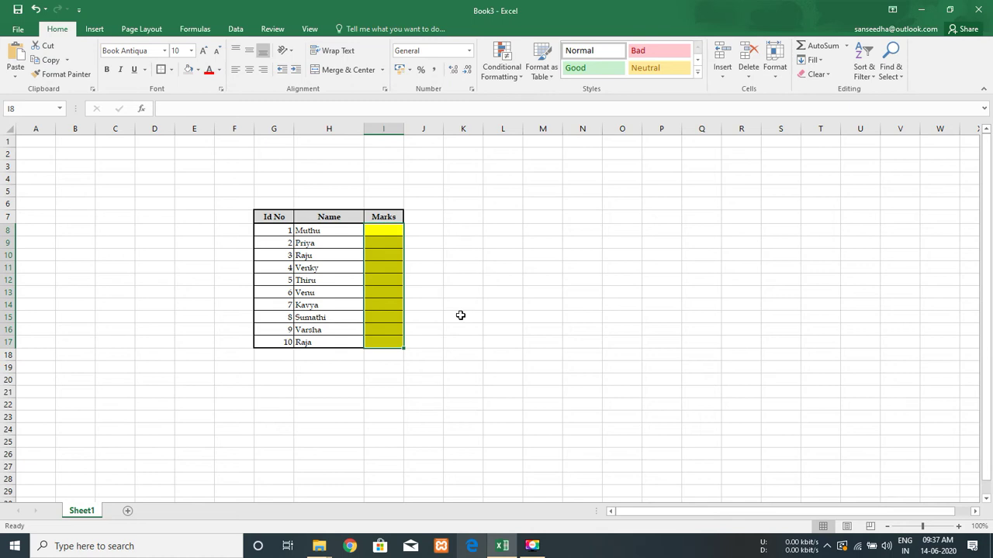
# Select the whole table G7:I17, starting from the Id No header.
pyautogui.moveTo(261, 217)
pyautogui.mouseDown()
pyautogui.moveTo(367, 295)
pyautogui.moveTo(395, 342)
pyautogui.mouseUp()
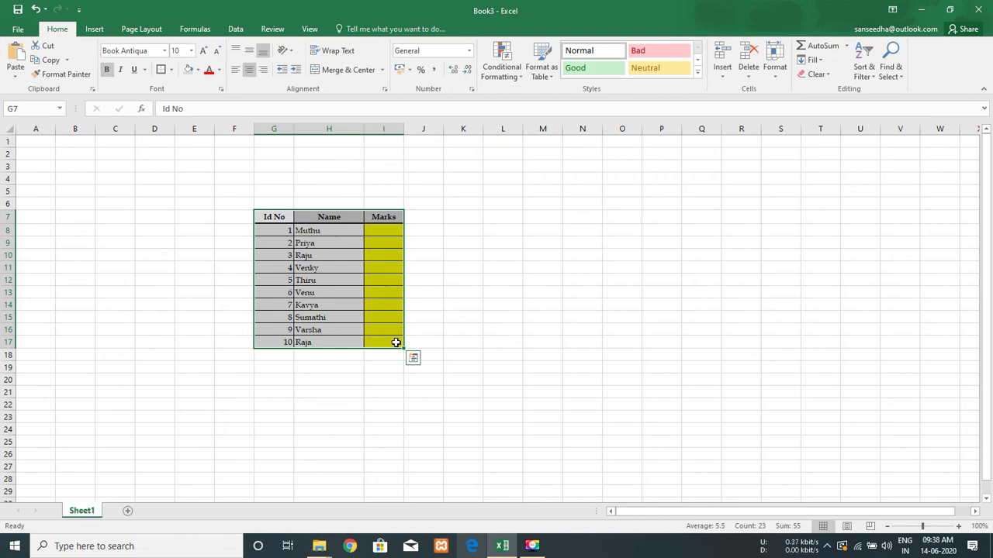
pyautogui.press('Right')
pyautogui.press('Down')
pyautogui.press('Right')
pyautogui.press('Up')
pyautogui.press('Left')
pyautogui.press('Left')
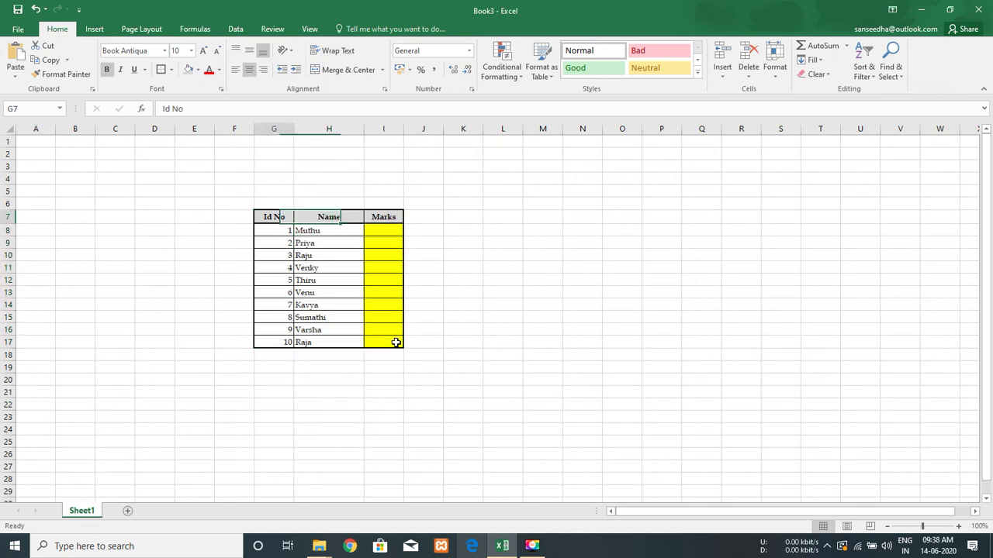
pyautogui.hotkey('ctrl', 'space')
pyautogui.hotkey('shift', 'Right')
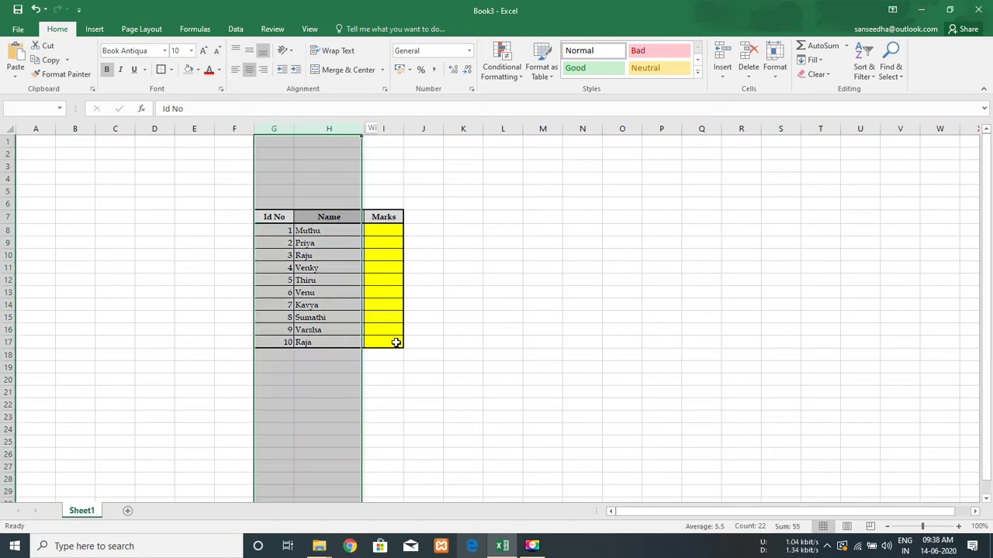
pyautogui.hotkey('shift', 'Right')
pyautogui.press('Right')
pyautogui.press('Right')
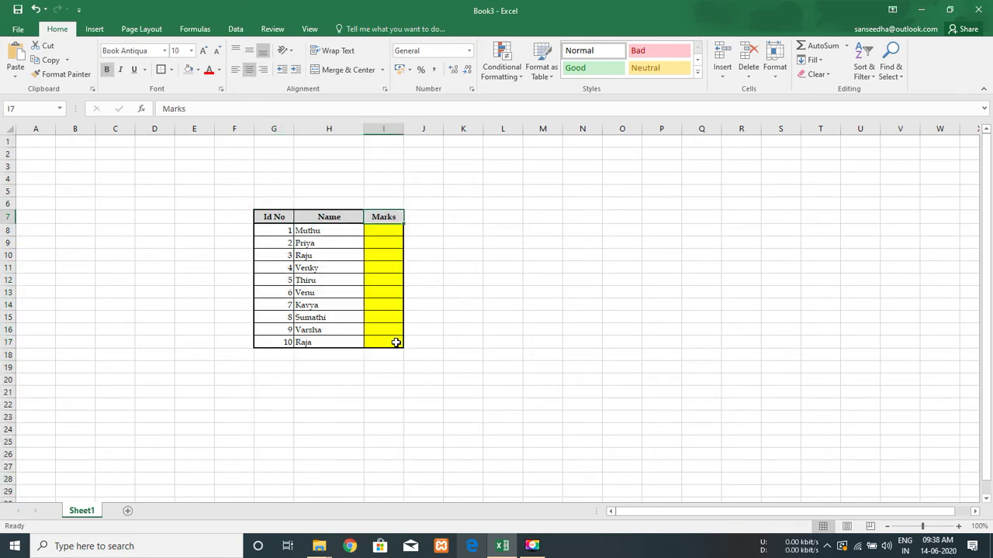
pyautogui.press('Down')
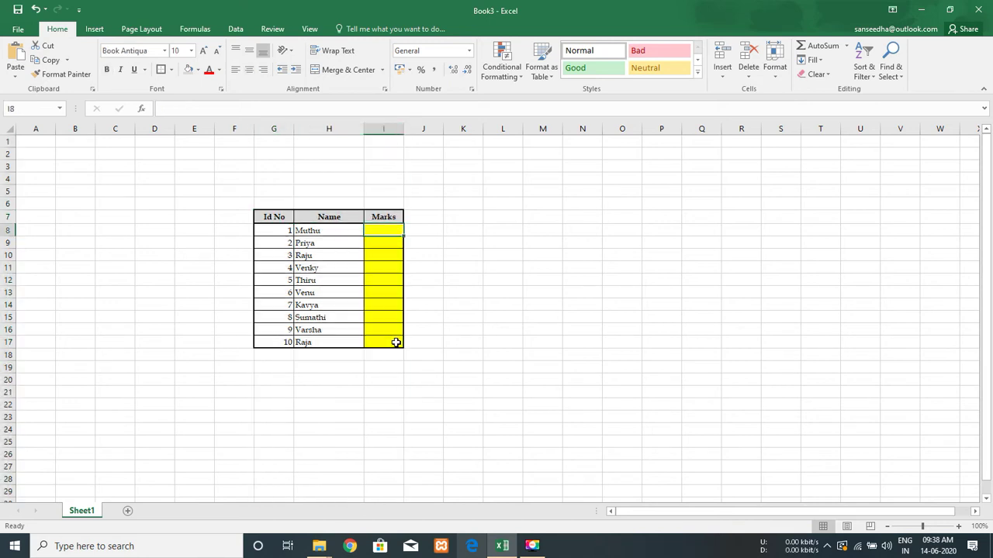
pyautogui.hotkey('shift', 'Down')
pyautogui.hotkey('shift', 'Down')
pyautogui.hotkey('shift', 'Down')
pyautogui.hotkey('shift', 'Down')
pyautogui.hotkey('shift', 'Down')
pyautogui.hotkey('shift', 'Down')
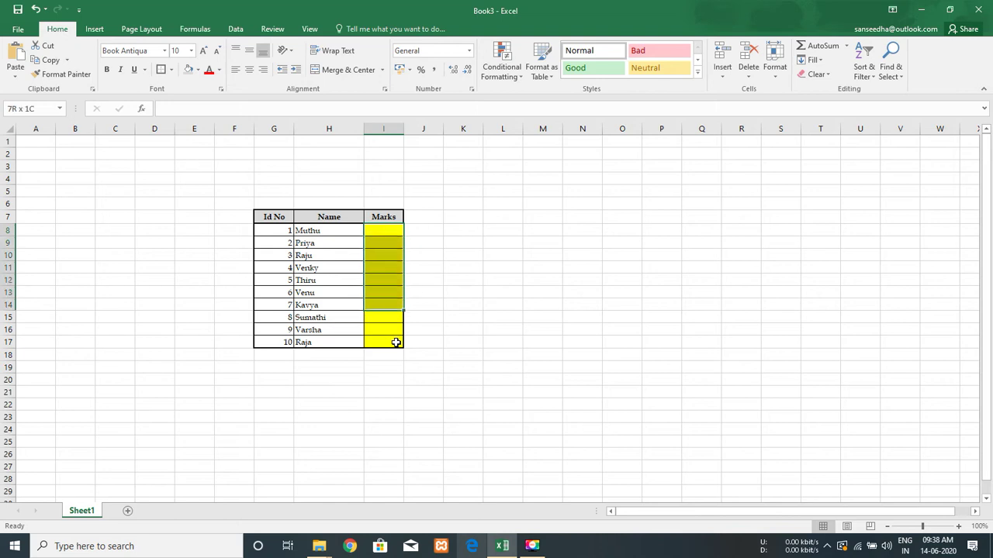
pyautogui.hotkey('shift', 'Down')
pyautogui.hotkey('shift', 'Down')
pyautogui.hotkey('shift', 'Down')
pyautogui.press('Up')
pyautogui.press('Left')
pyautogui.press('Right')
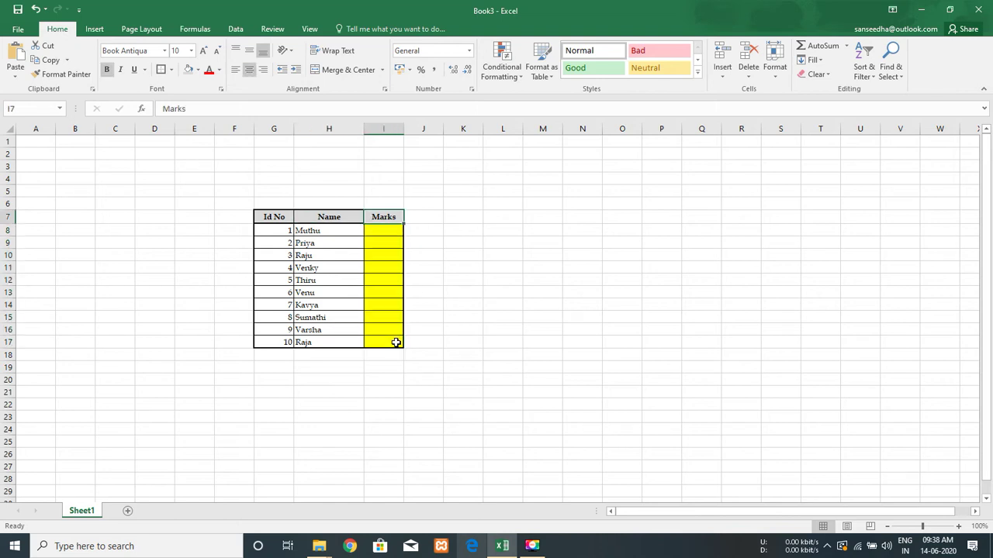
pyautogui.press('Left')
pyautogui.press('Left')
pyautogui.hotkey('ctrl', 'shift', 'Right')
pyautogui.hotkey('ctrl', 'shift', 'Down')
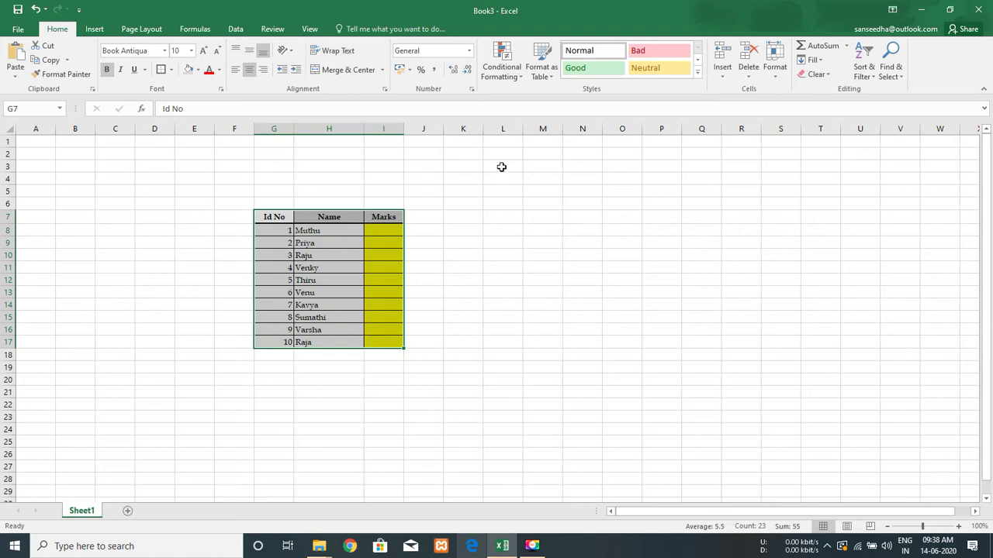
# Review the worksheet's conditional formatting rules (Icon Set, Duplicate Values, between 70 and 80) without changing them.
pyautogui.click(503, 62)
pyautogui.click(512, 259)
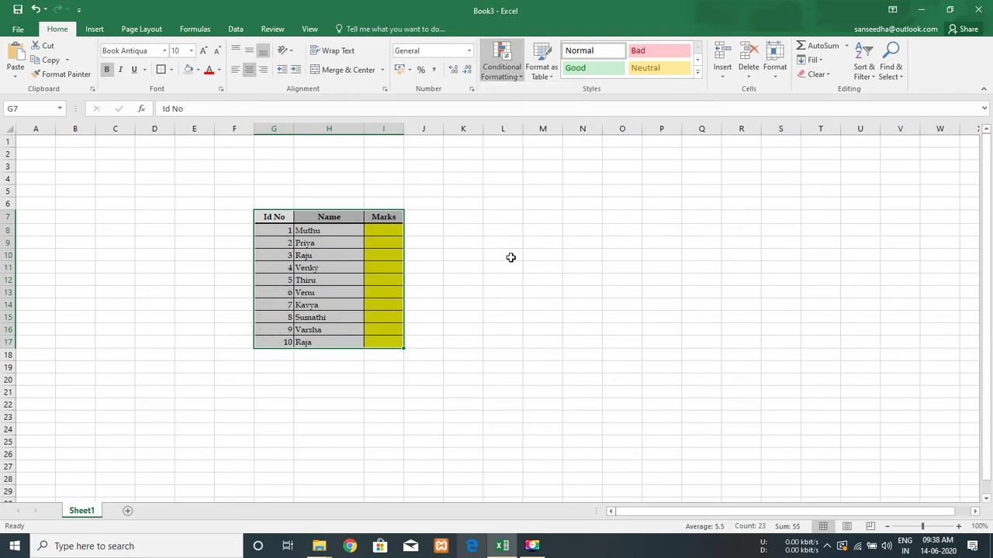
pyautogui.click(587, 207)
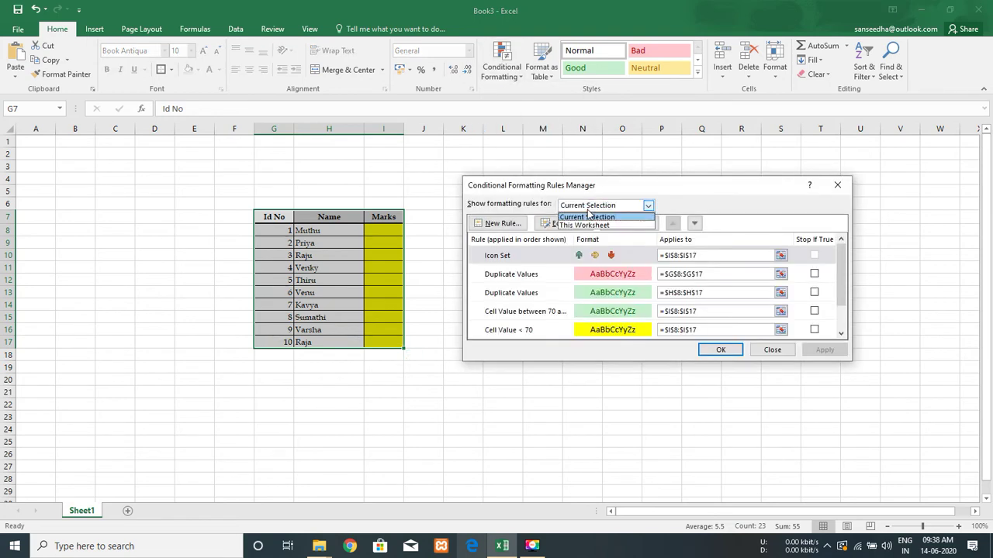
pyautogui.click(588, 225)
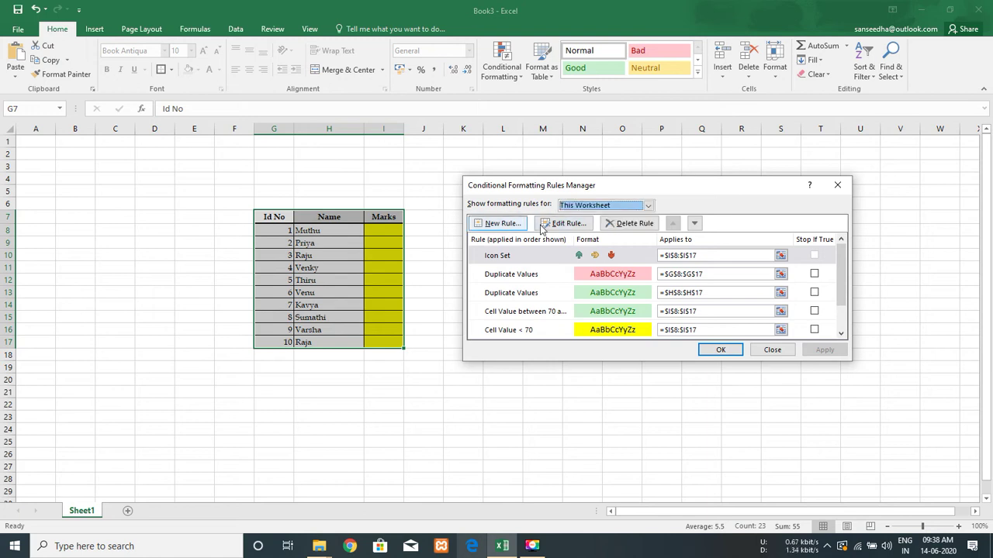
pyautogui.click(517, 257)
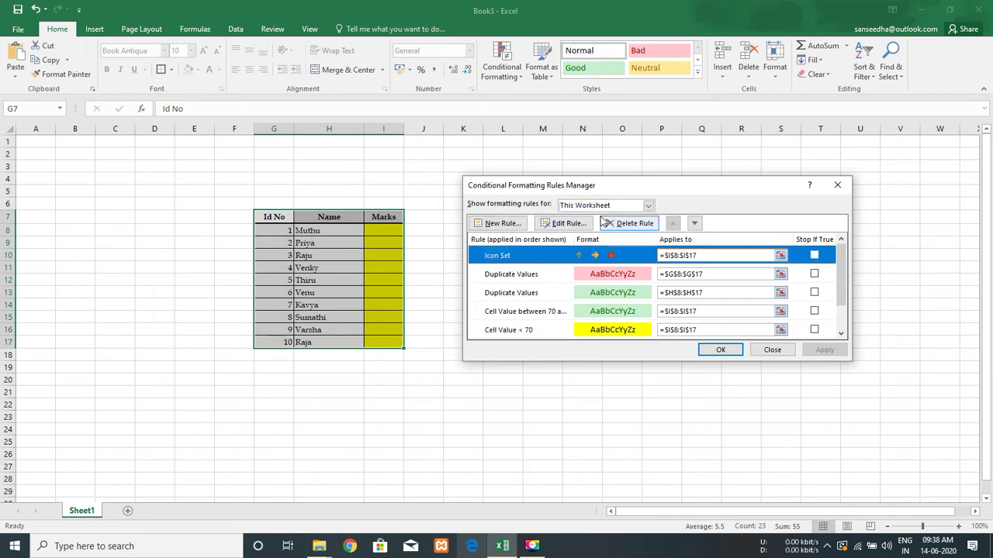
pyautogui.click(546, 276)
pyautogui.click(539, 290)
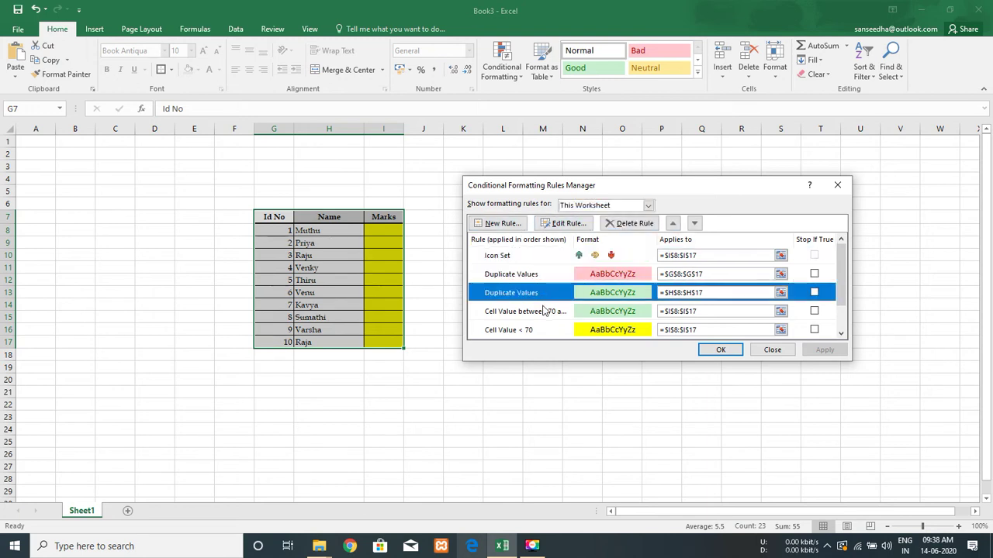
pyautogui.click(542, 307)
pyautogui.scroll(-1, 556, 305)
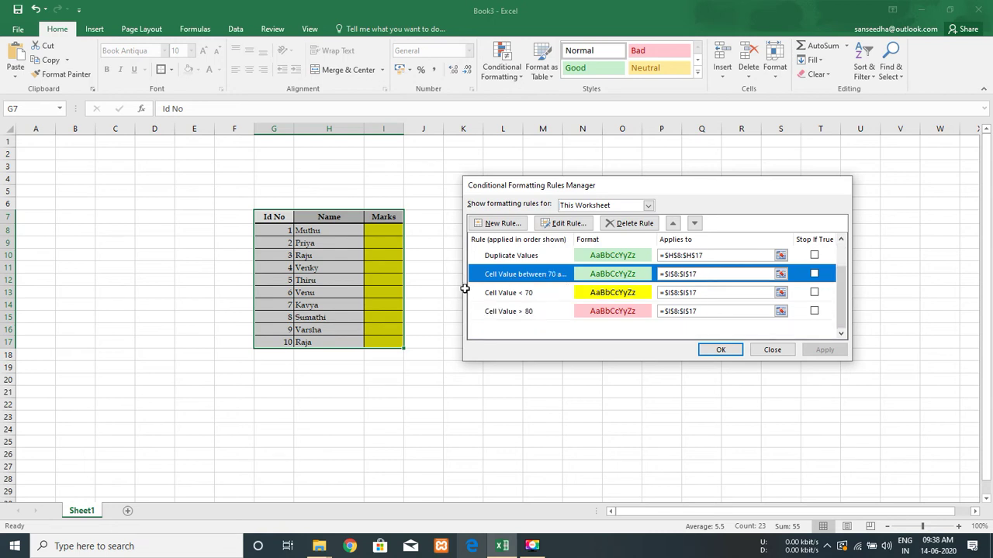
pyautogui.press('Escape')
# Select the Marks cells I8:I17.
pyautogui.hotkey('shift', 'Right')
pyautogui.hotkey('ctrl', 'shift', 'Down')
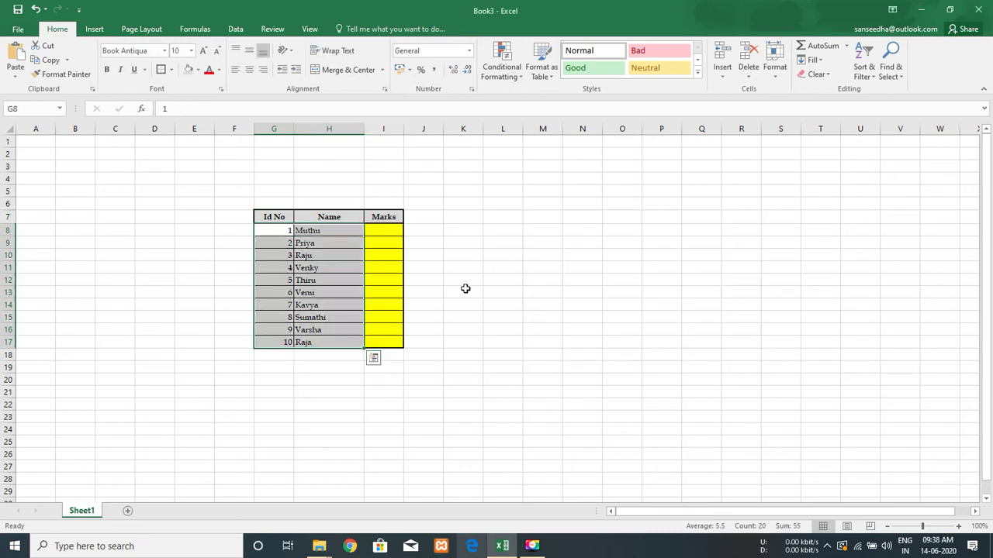
pyautogui.press('Right')
pyautogui.press('Right')
pyautogui.hotkey('shift', 'Down')
pyautogui.hotkey('shift', 'Down')
pyautogui.hotkey('shift', 'Down')
pyautogui.hotkey('shift', 'Down')
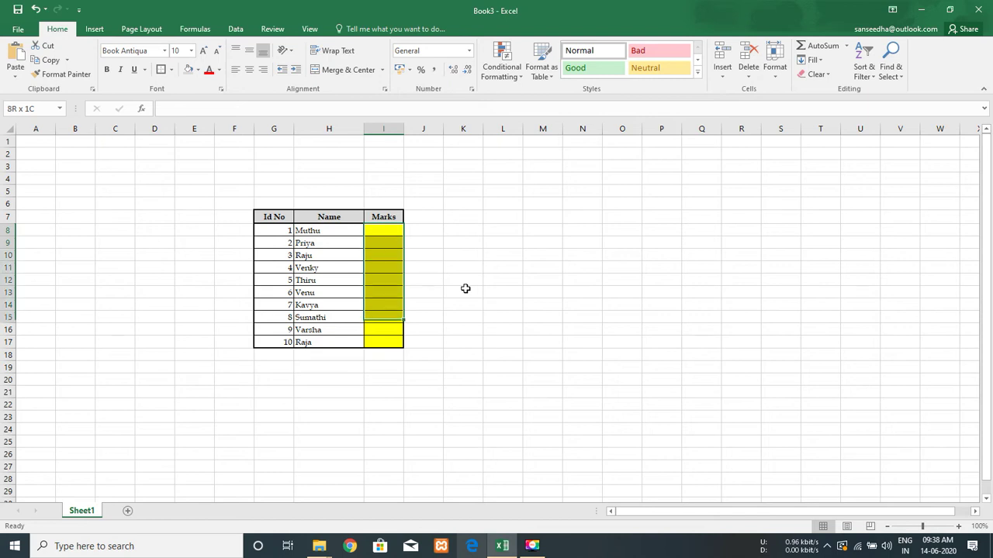
pyautogui.hotkey('shift', 'Down')
pyautogui.hotkey('shift', 'Down')
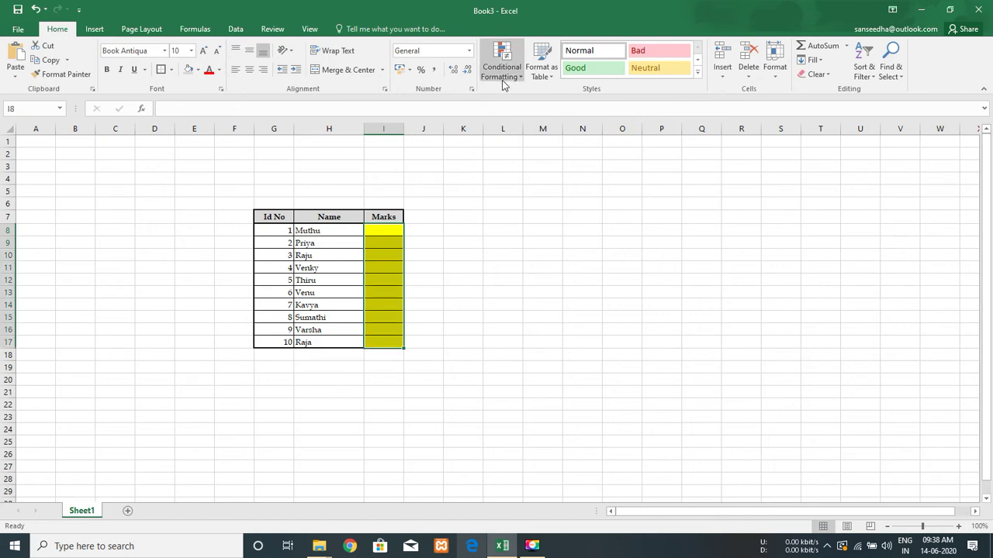
# Delete the Icon Set, between 70–80, below 70 and above 80 rules from the Marks cells.
pyautogui.click(502, 64)
pyautogui.click(519, 261)
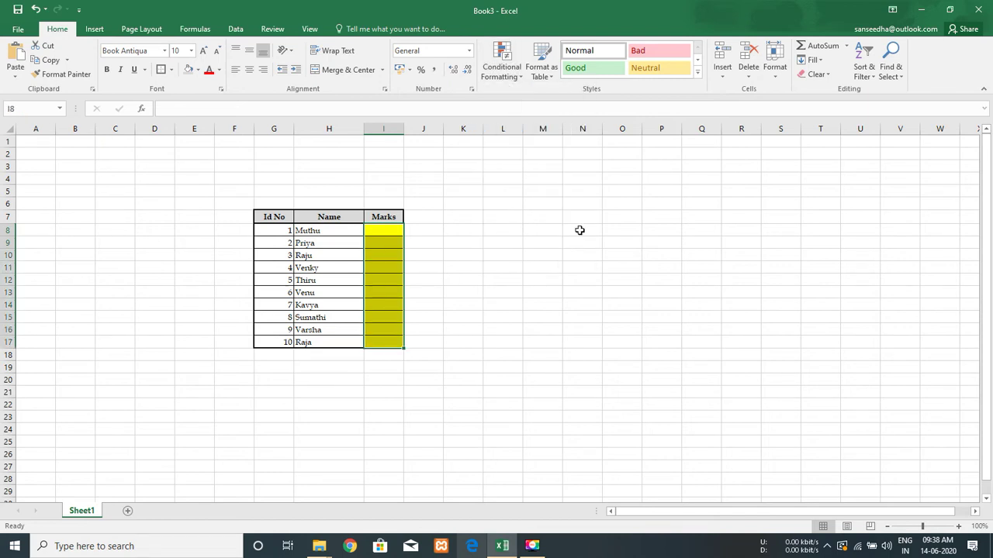
pyautogui.click(518, 263)
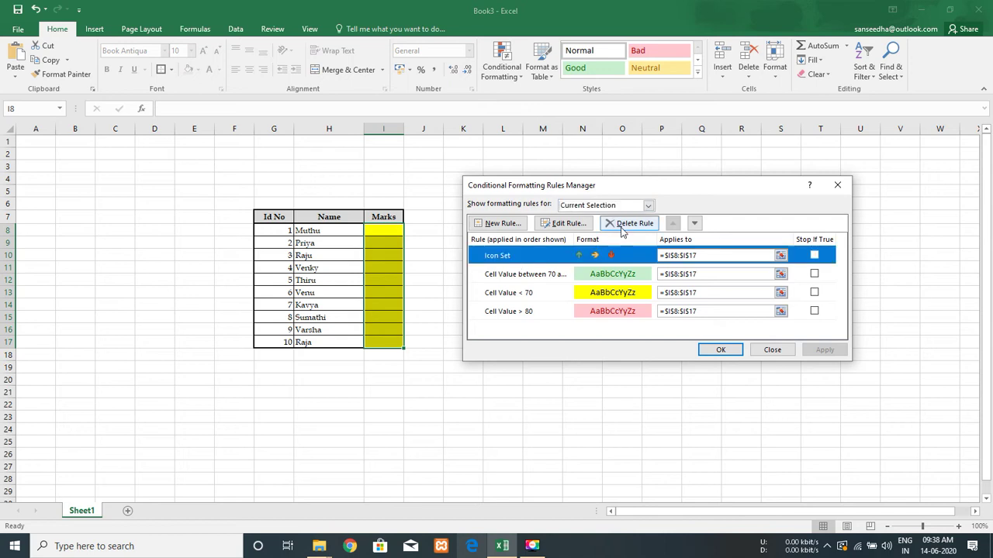
pyautogui.click(623, 228)
pyautogui.click(629, 225)
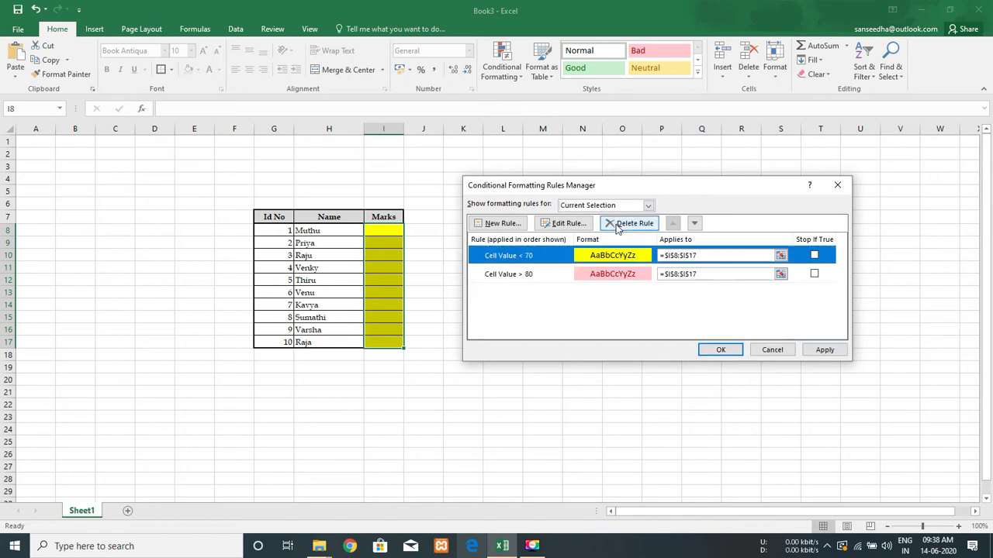
pyautogui.click(629, 225)
pyautogui.click(630, 225)
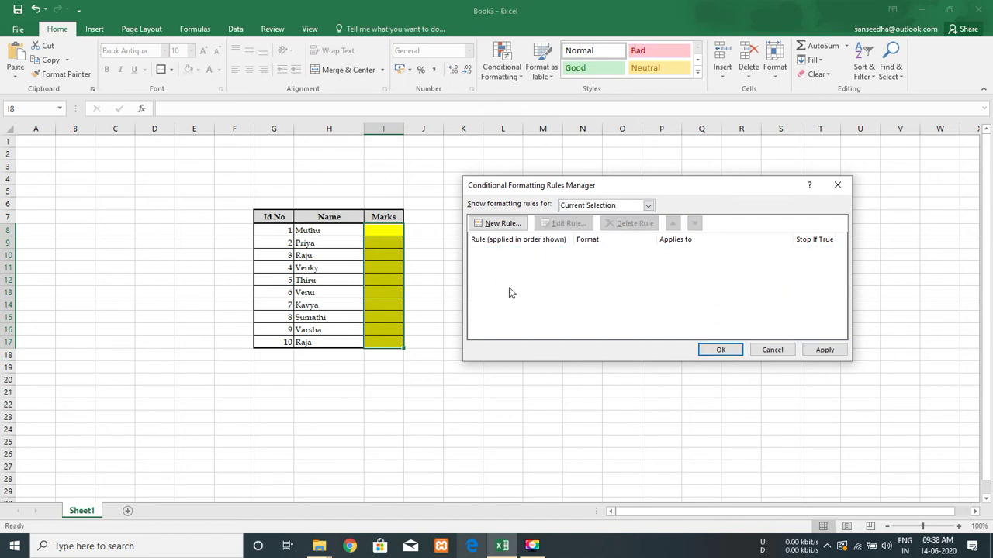
pyautogui.click(825, 350)
pyautogui.click(718, 350)
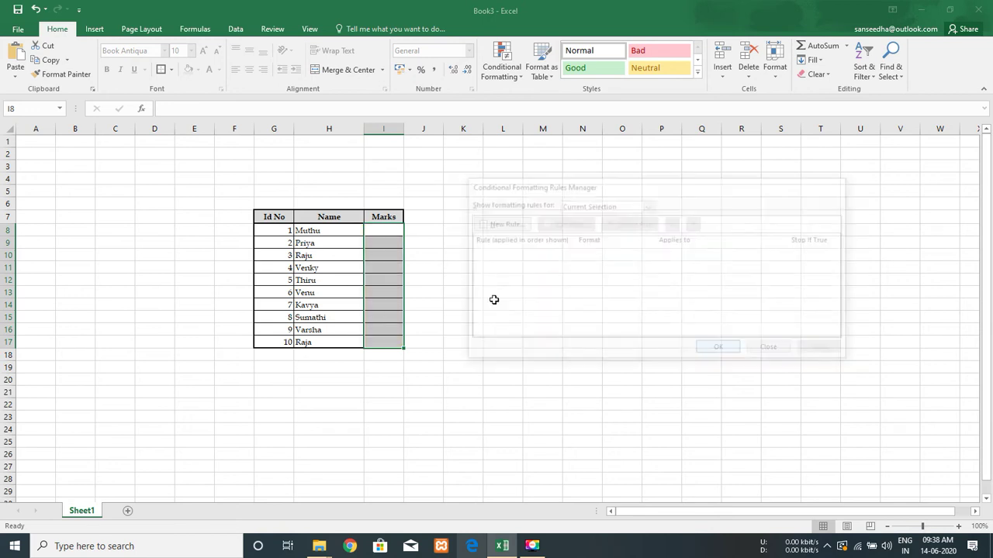
pyautogui.click(370, 246)
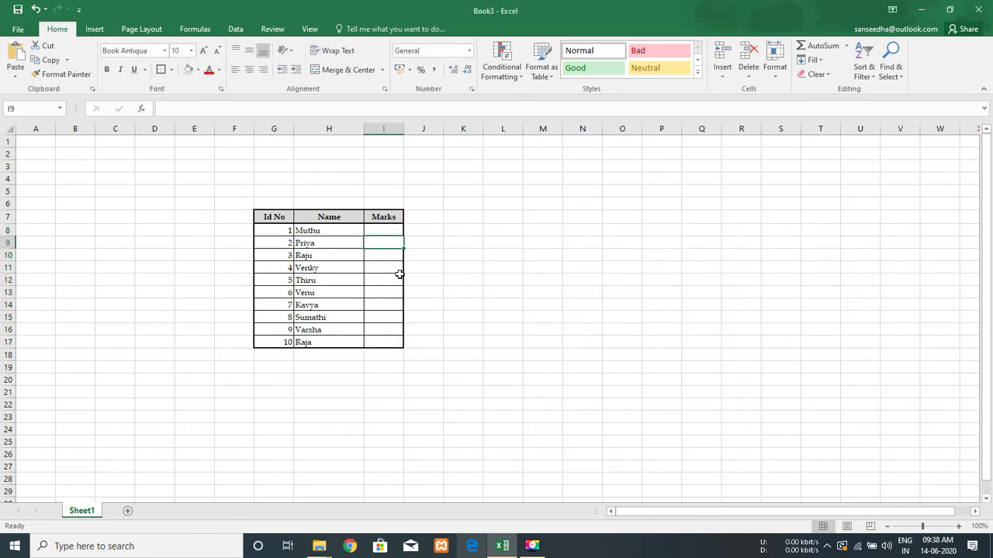
pyautogui.press('Up')
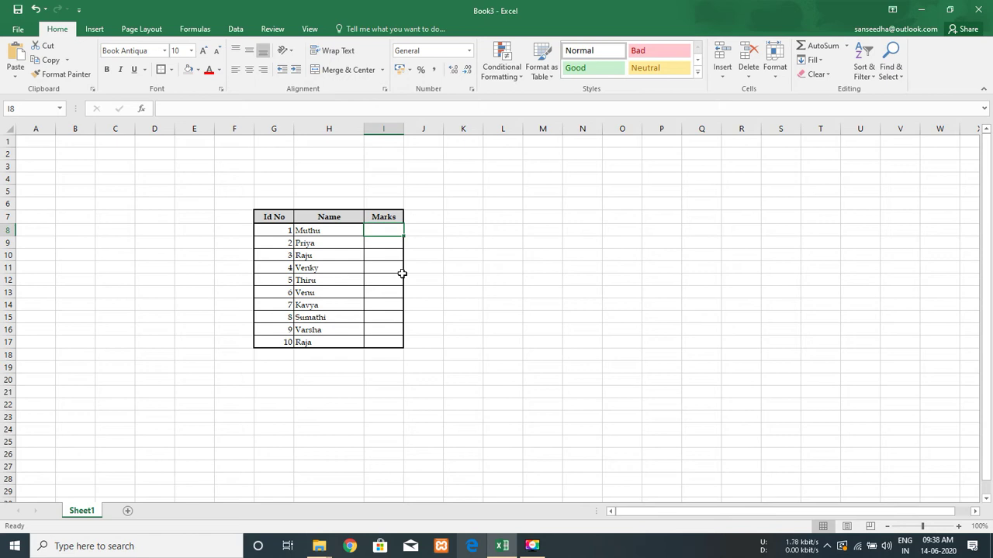
pyautogui.press('Left')
pyautogui.press('Right')
pyautogui.click(500, 76)
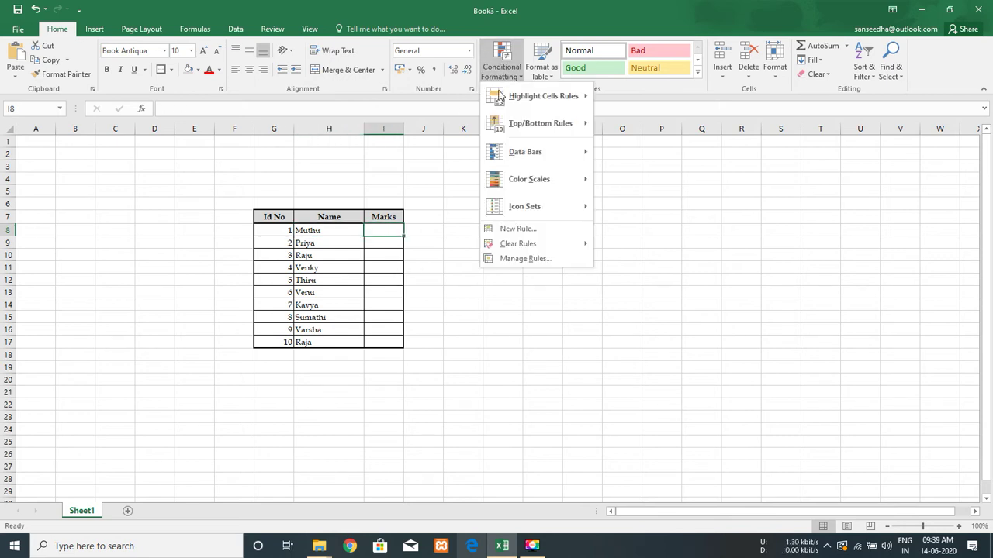
pyautogui.moveTo(533, 102)
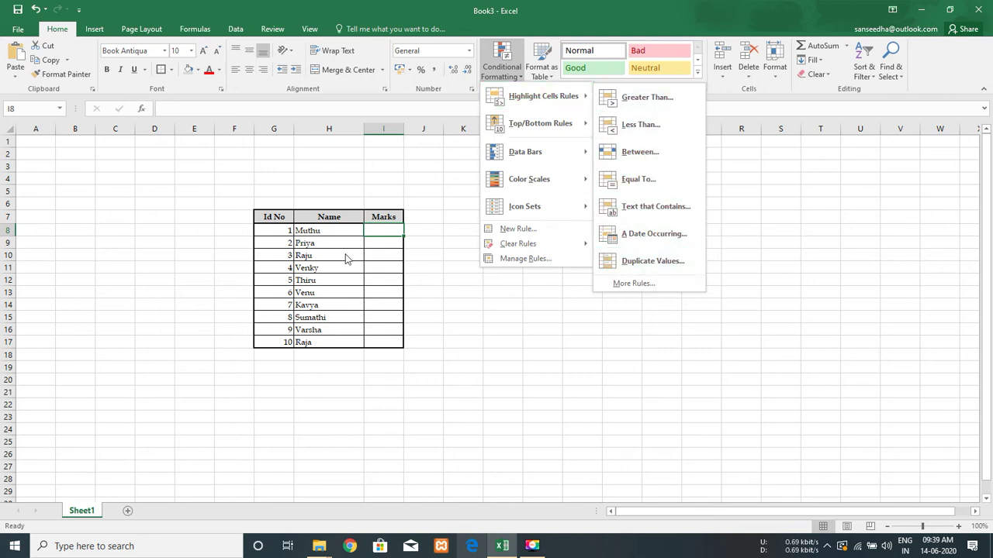
pyautogui.click(348, 230)
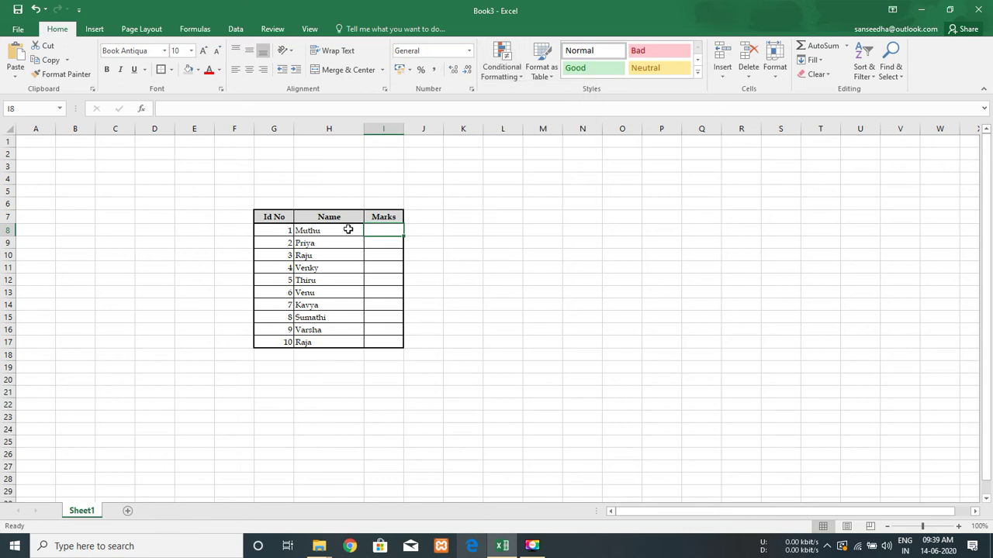
pyautogui.click(507, 78)
pyautogui.moveTo(543, 96)
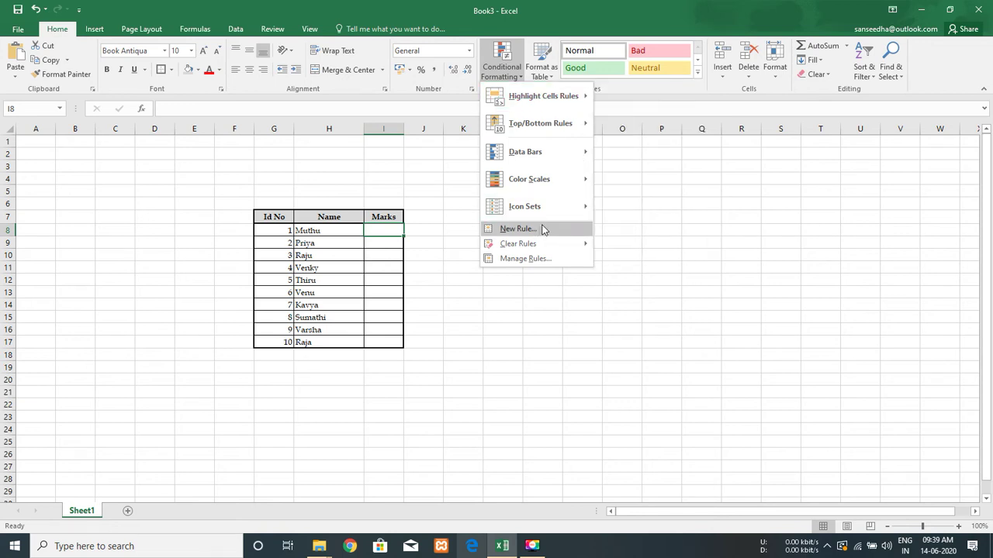
pyautogui.click(544, 229)
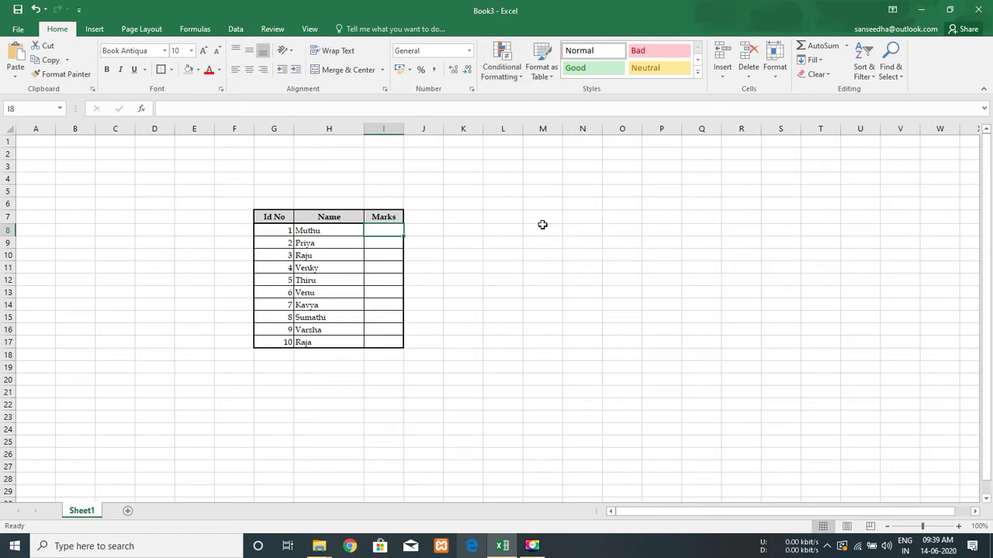
# Enter the marks 95, 54, 85, 58, 99 and 54 down the Marks column.
pyautogui.write('95')
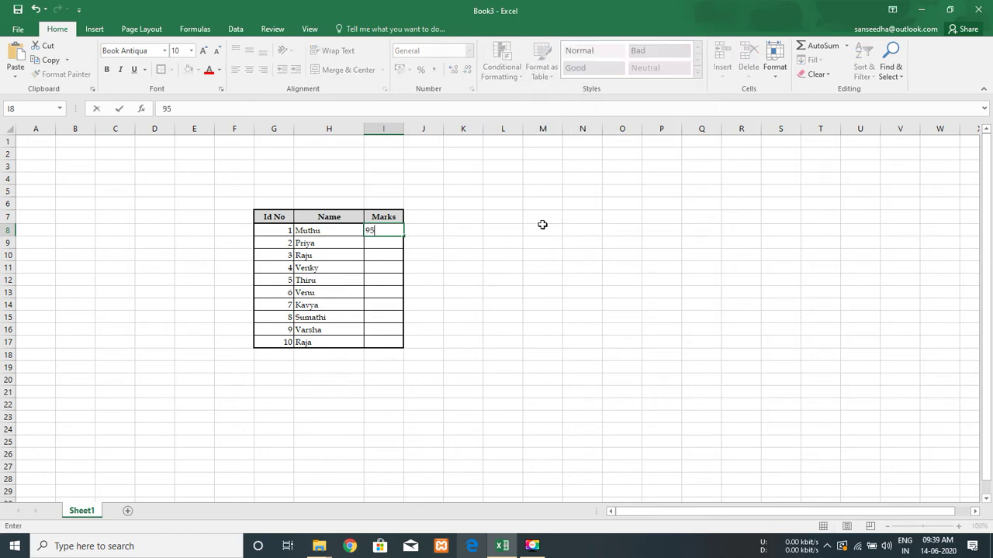
pyautogui.press('Return')
pyautogui.write('54')
pyautogui.press('Return')
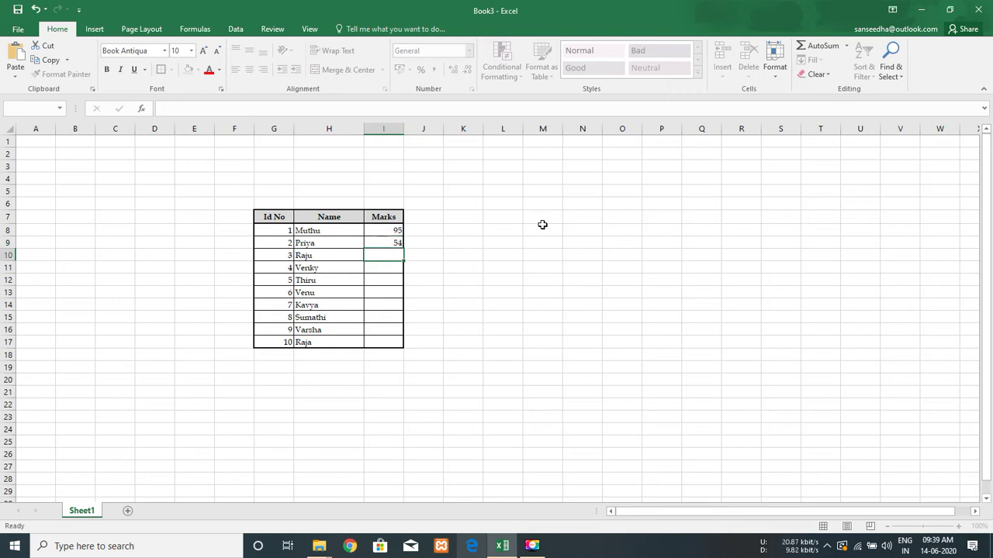
pyautogui.write('85')
pyautogui.press('Return')
pyautogui.write('58')
pyautogui.press('Return')
pyautogui.write('99')
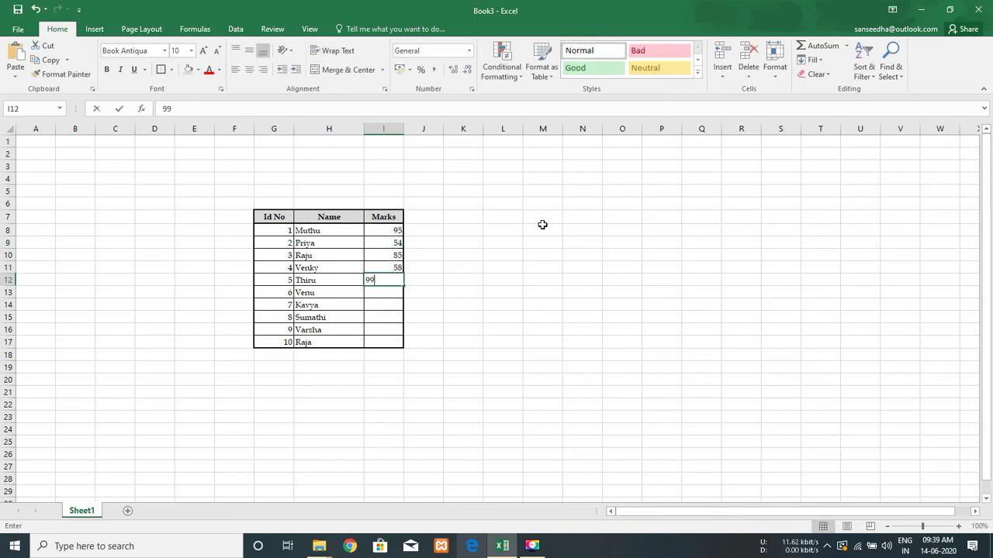
pyautogui.press('Return')
pyautogui.write('54')
pyautogui.press('Return')
# Discard a mistaken 14, enter 98, 68, 78 and 99, then select I8:I17.
pyautogui.write('14')
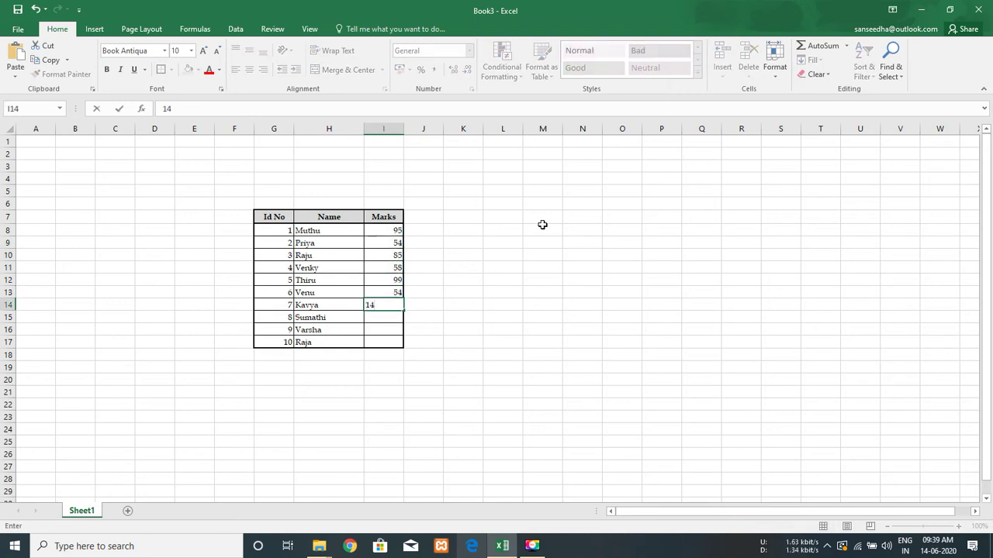
pyautogui.press('Escape')
pyautogui.write('98')
pyautogui.press('Return')
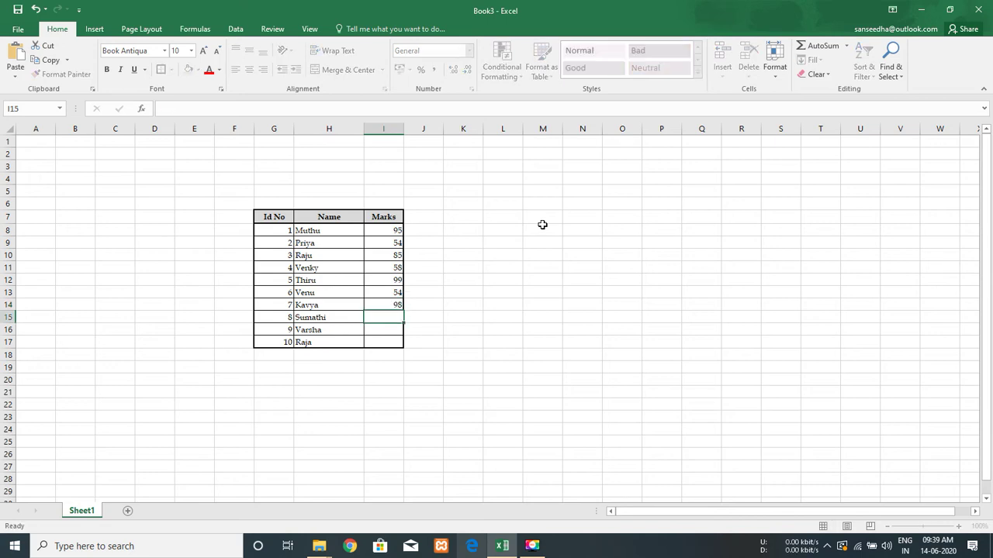
pyautogui.write('68')
pyautogui.press('Return')
pyautogui.write('7')
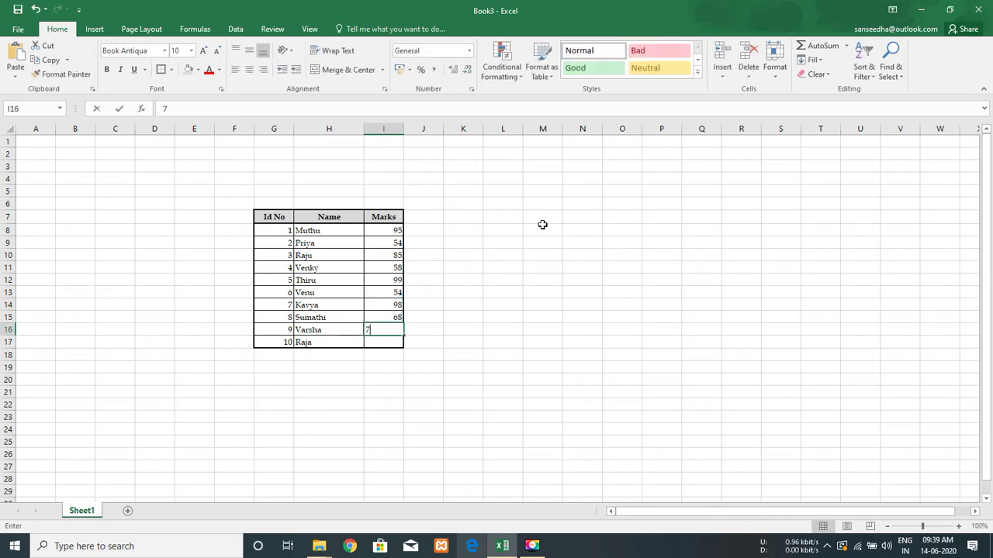
pyautogui.write('8')
pyautogui.press('Return')
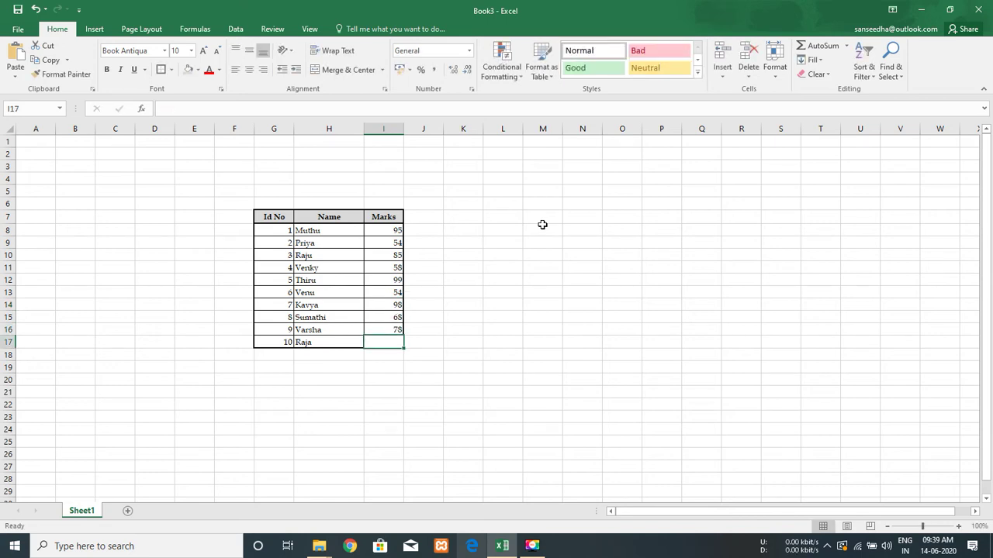
pyautogui.write('99')
pyautogui.press('Return')
pyautogui.hotkey('ctrl', 'Up')
pyautogui.hotkey('ctrl', 'Up')
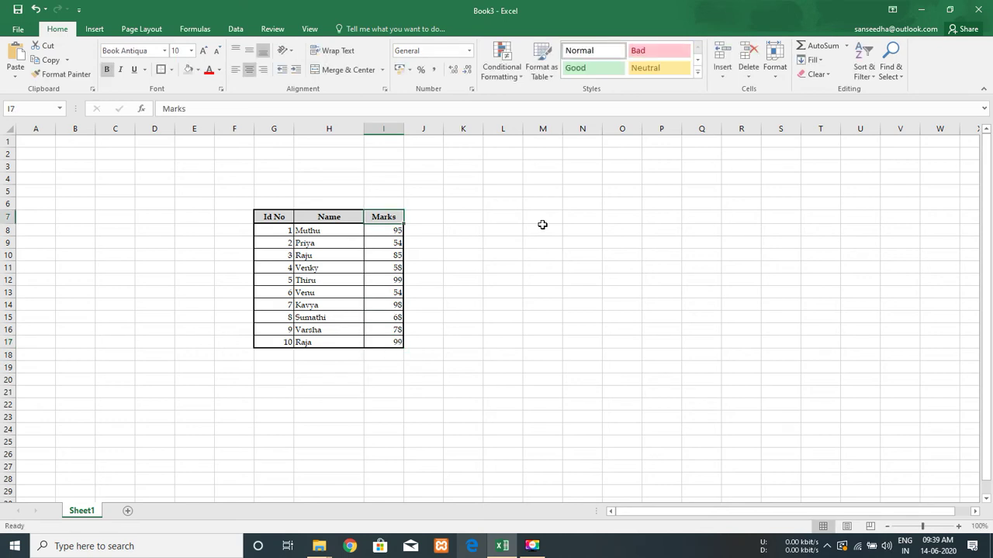
pyautogui.press('Down')
pyautogui.hotkey('ctrl', 'shift', 'Down')
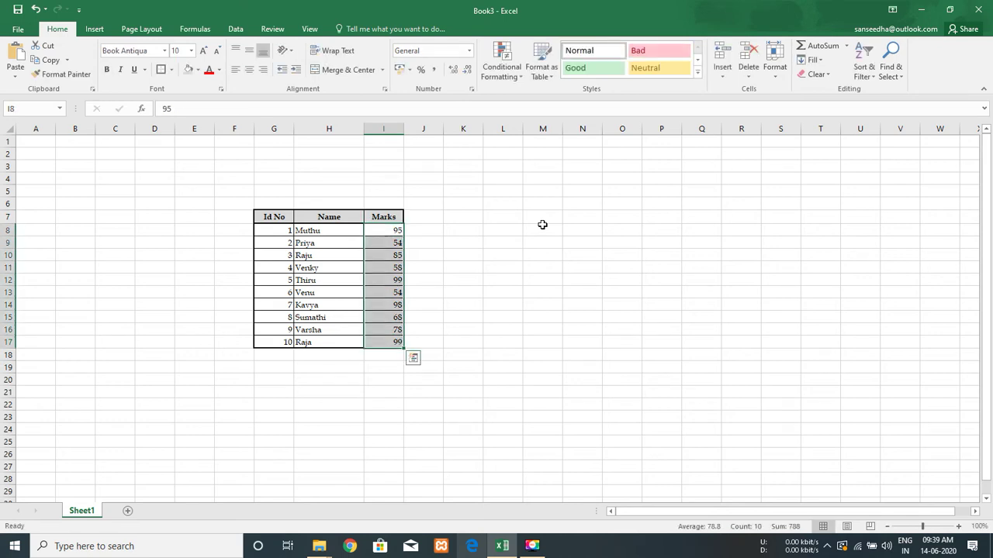
# Start a new conditional formatting rule using a 2-Color Scale for all cell values.
pyautogui.click(501, 71)
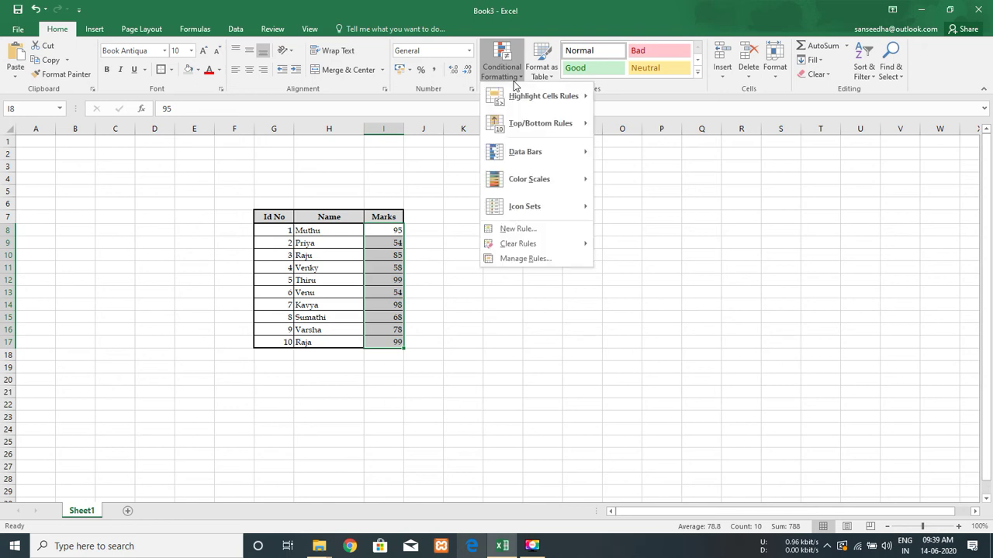
pyautogui.click(528, 229)
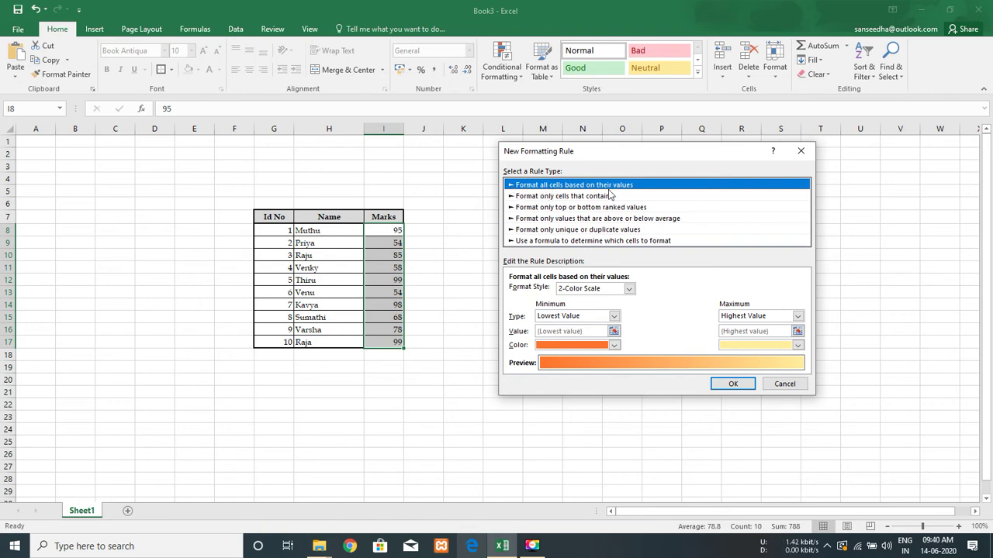
pyautogui.click(580, 198)
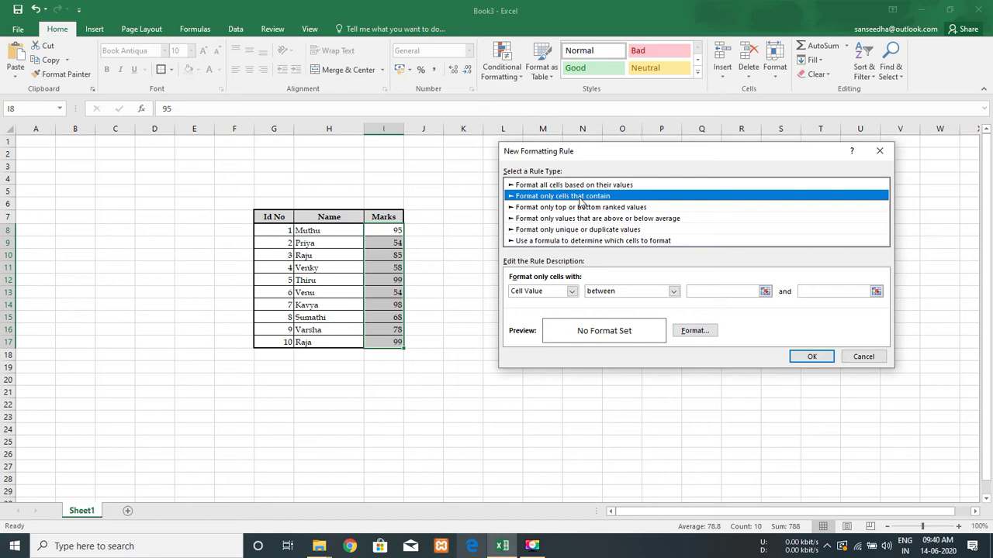
pyautogui.click(583, 186)
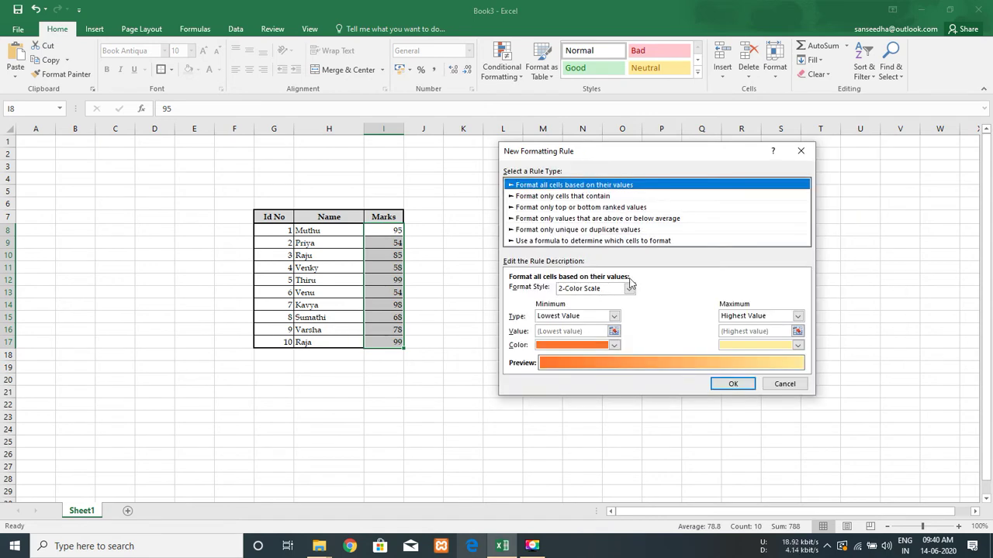
pyautogui.click(628, 288)
pyautogui.click(628, 290)
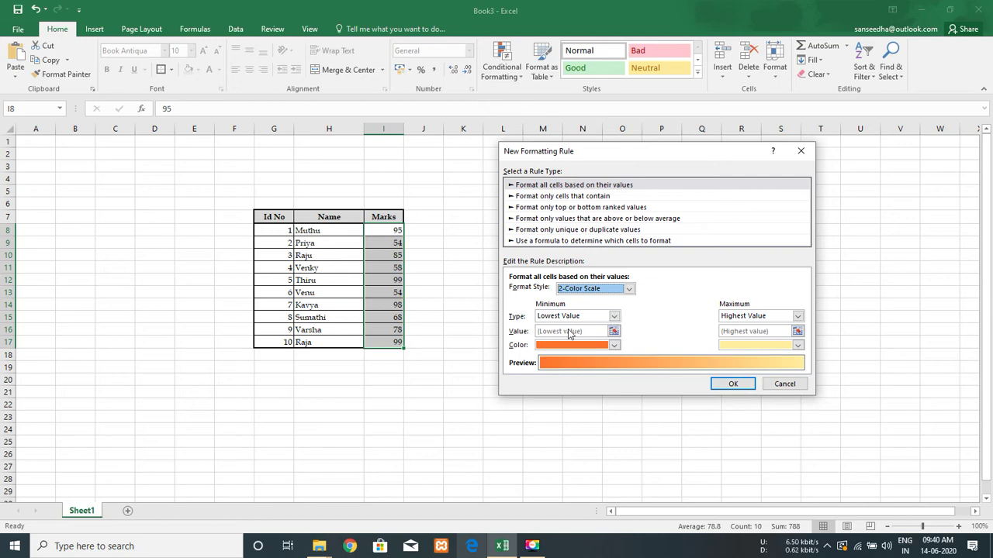
# Browse the other rule types, then return to the colour scale rule.
pyautogui.click(558, 198)
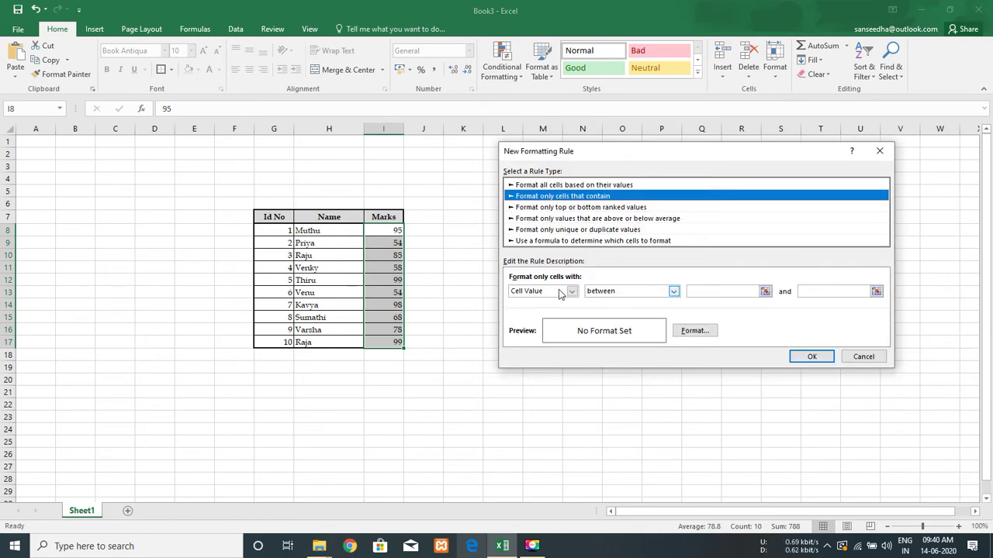
pyautogui.click(560, 292)
pyautogui.click(623, 293)
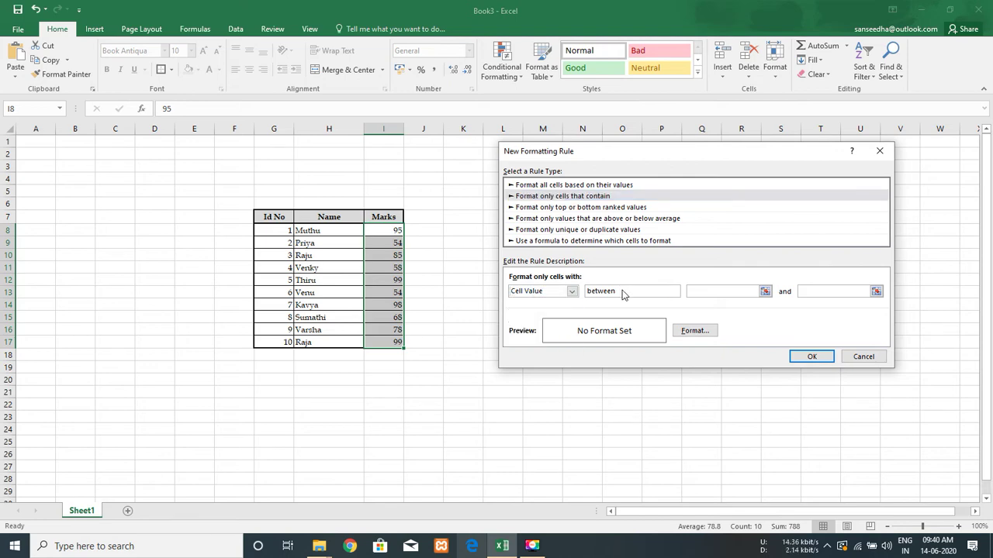
pyautogui.click(592, 210)
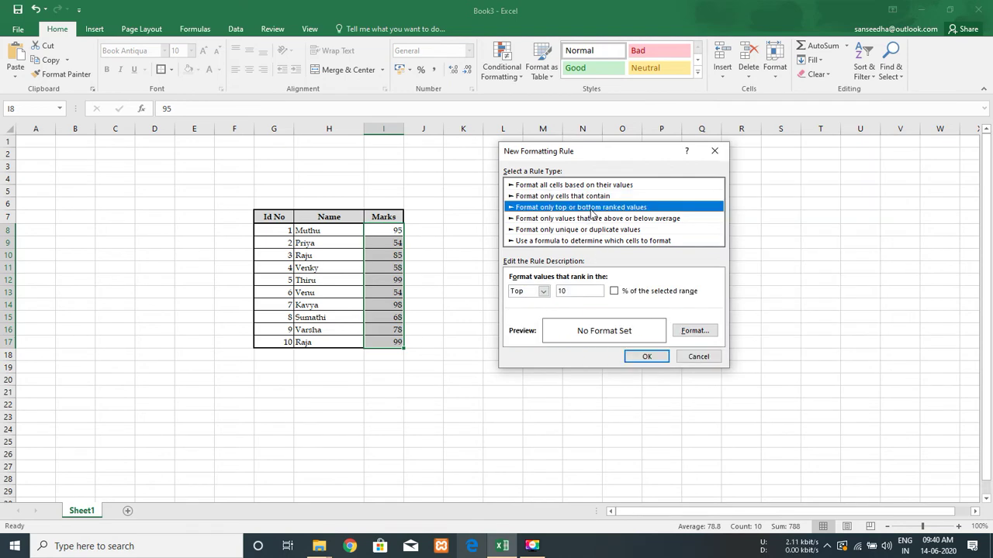
pyautogui.click(598, 220)
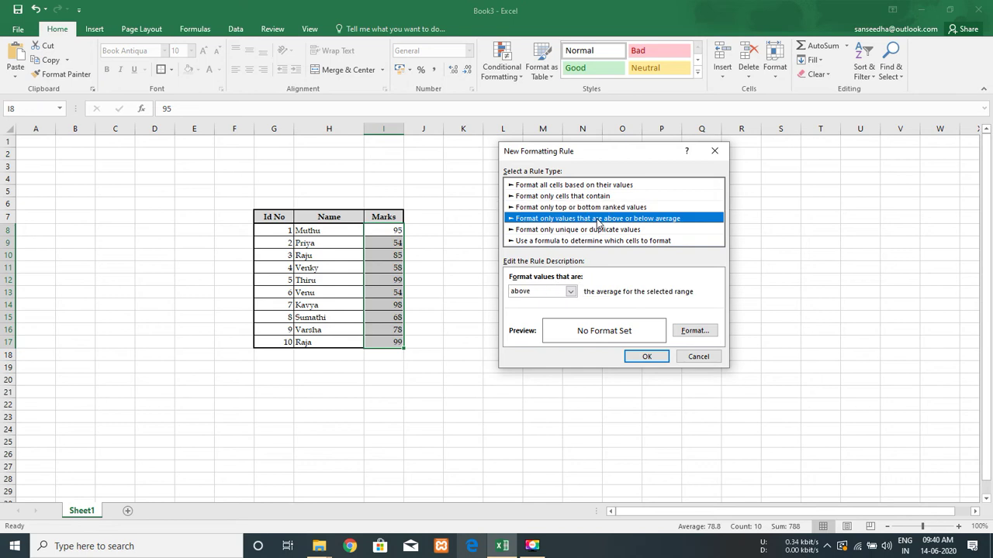
pyautogui.click(573, 241)
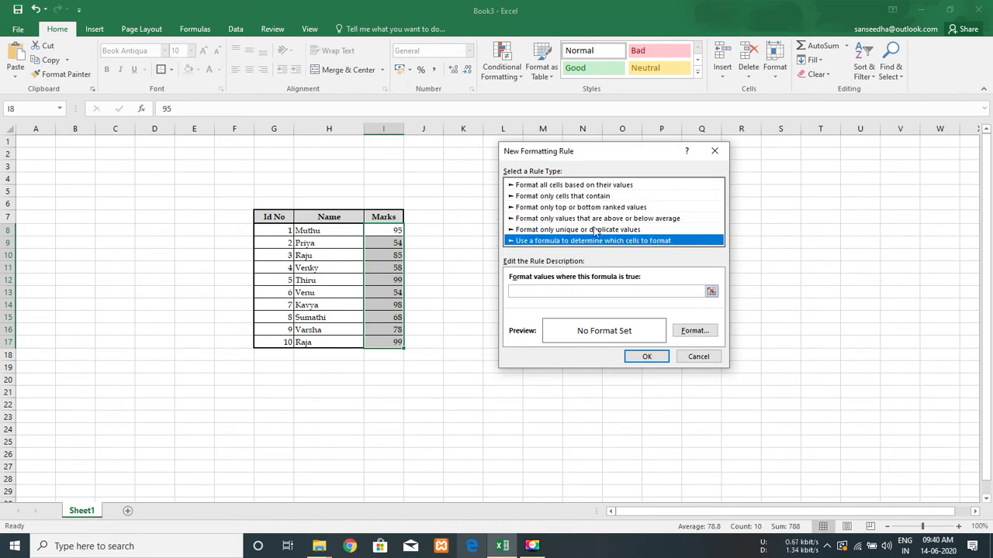
pyautogui.click(595, 230)
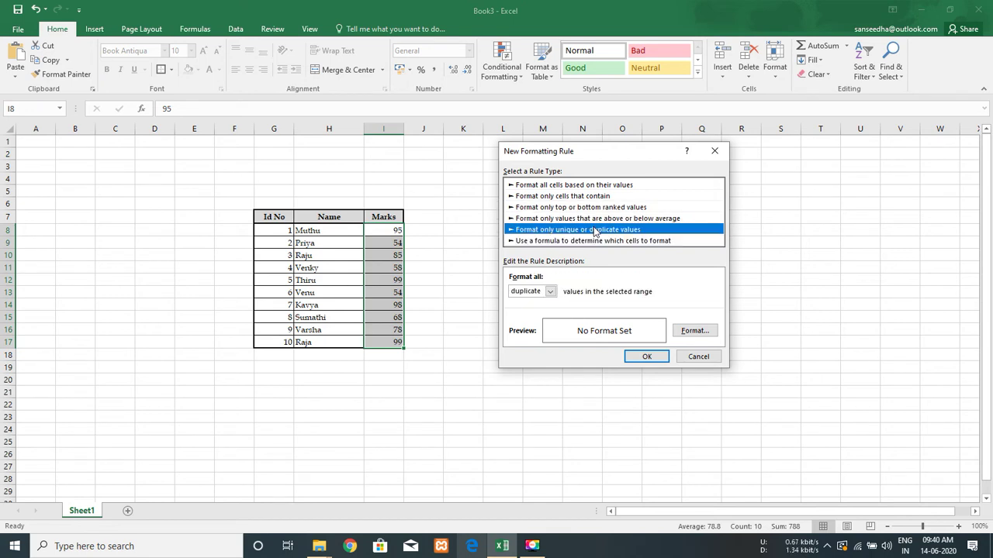
pyautogui.click(574, 186)
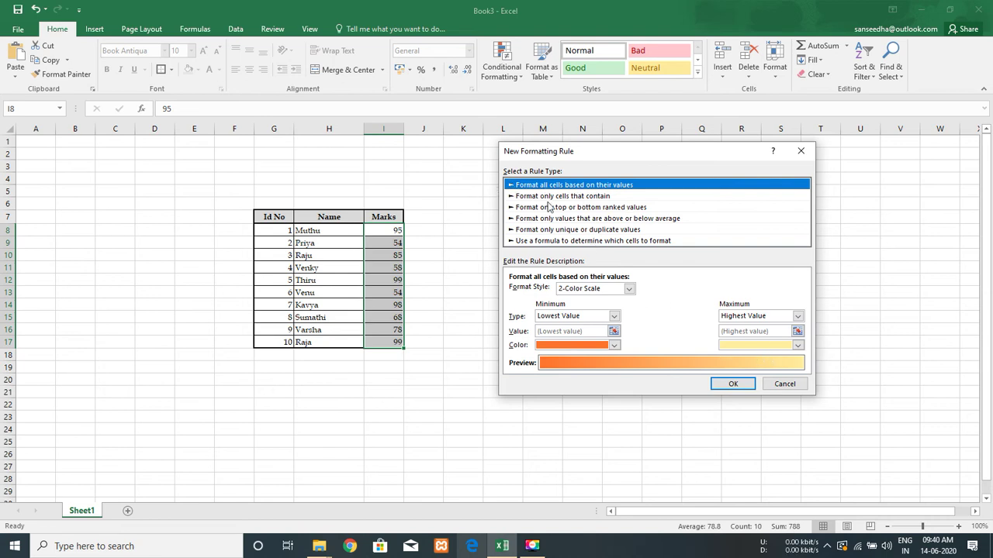
# Set both minimum and maximum types to Number, then switch to formatting only cells that contain values.
pyautogui.click(612, 317)
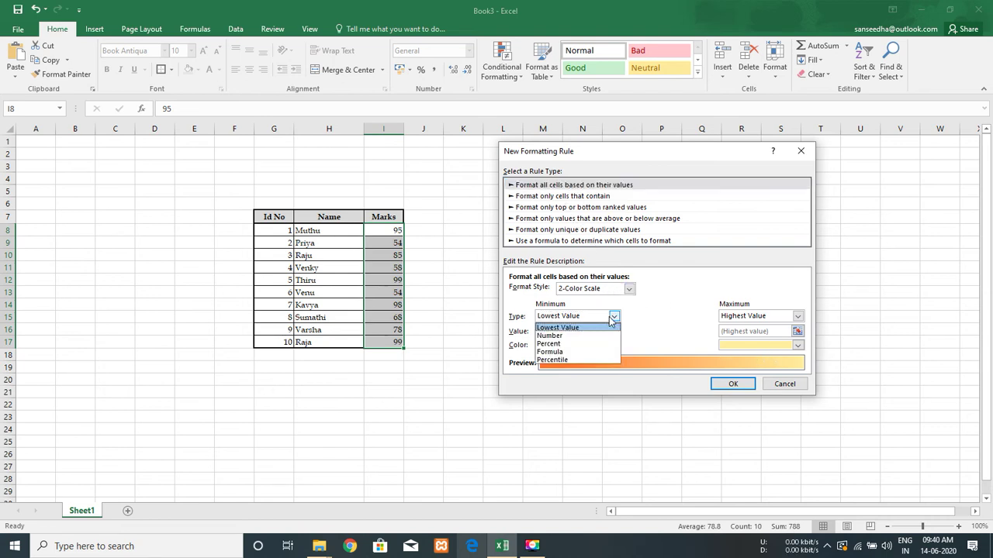
pyautogui.click(564, 335)
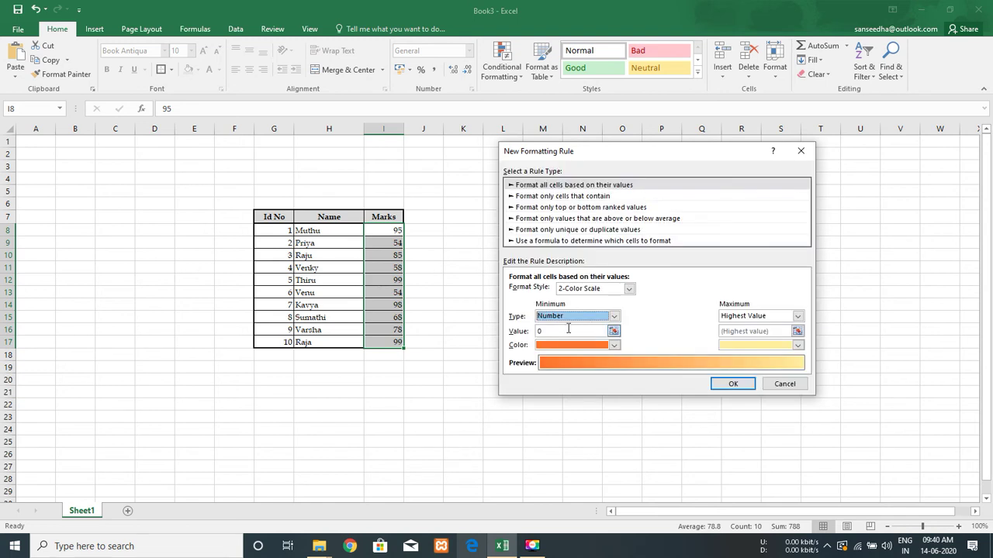
pyautogui.click(798, 316)
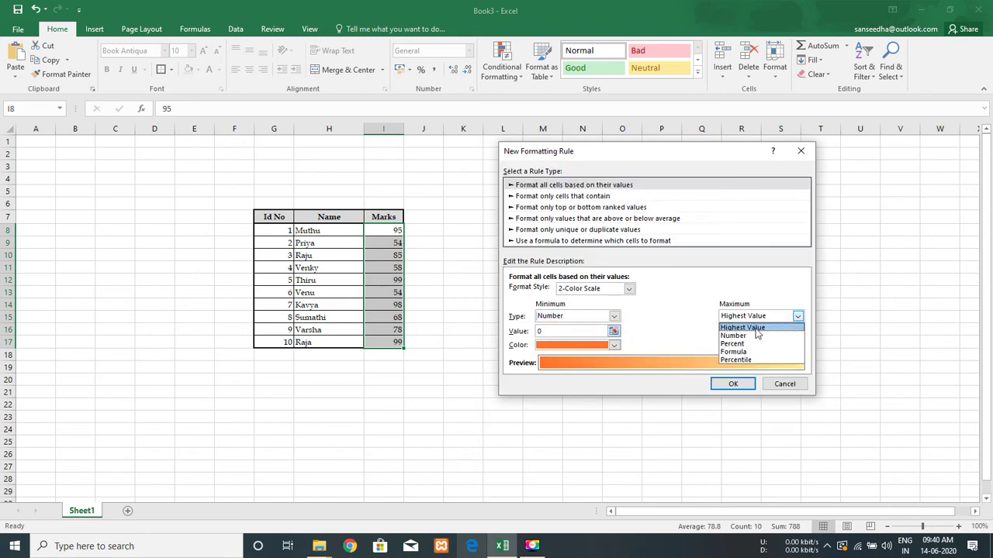
pyautogui.click(743, 338)
pyautogui.press('Down')
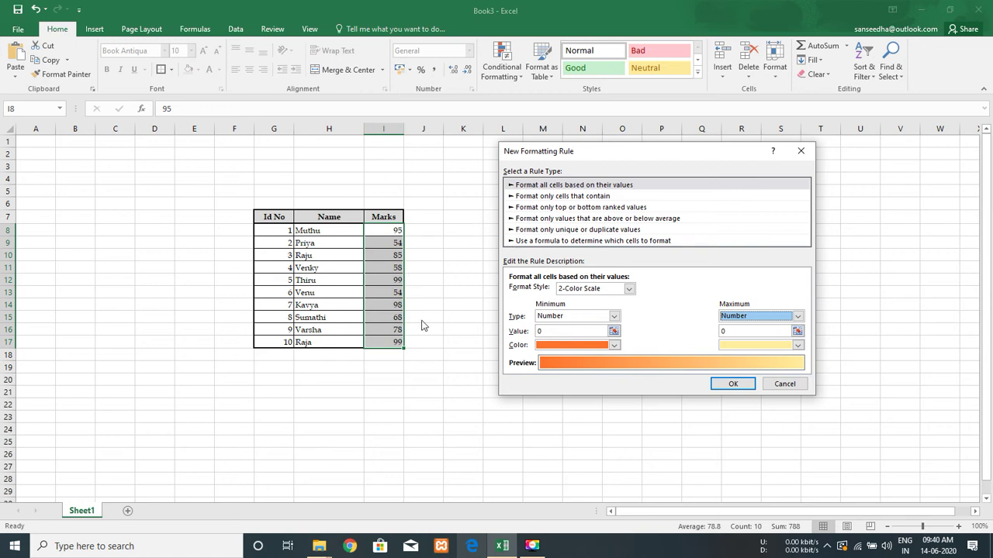
pyautogui.click(566, 197)
# Set the condition to Cell Value greater than.
pyautogui.click(570, 292)
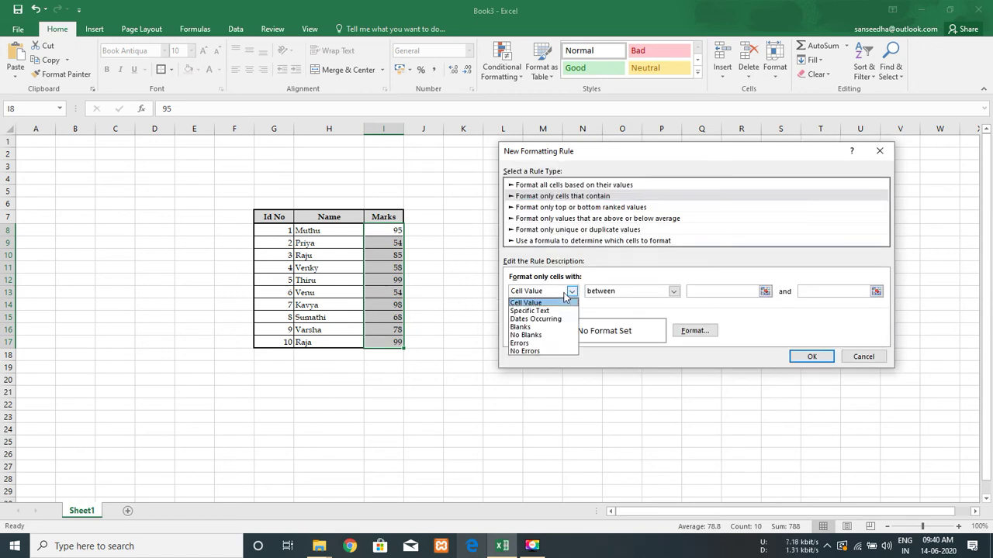
pyautogui.click(566, 296)
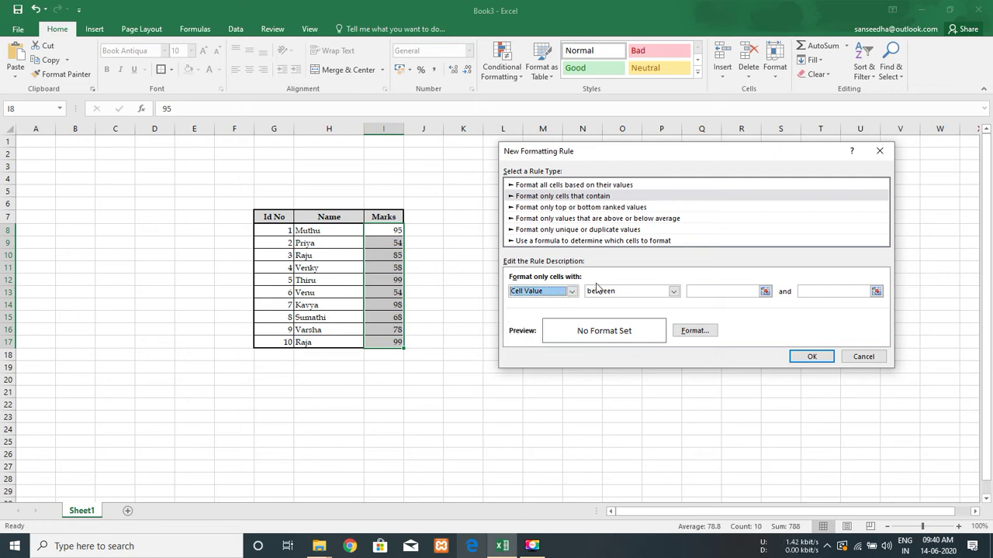
pyautogui.click(600, 290)
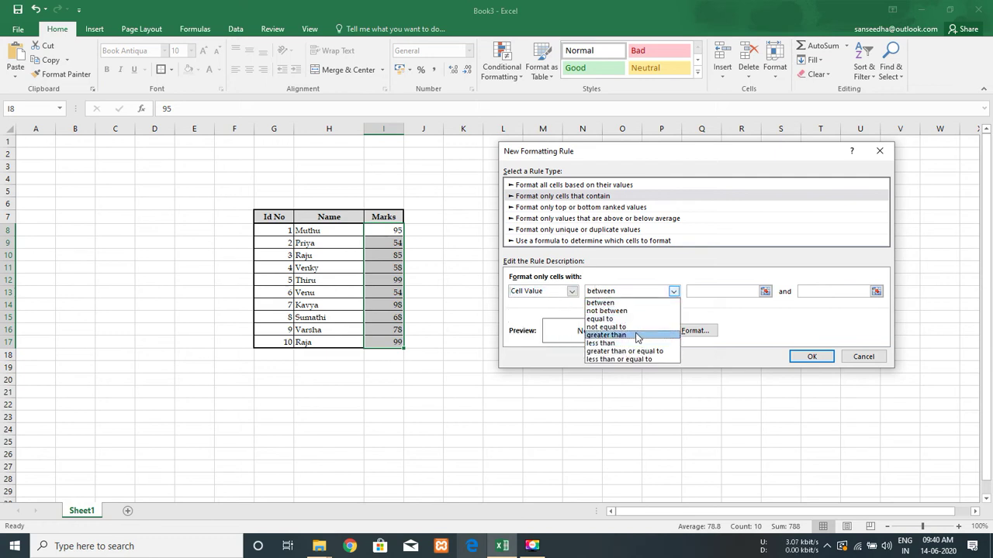
pyautogui.click(637, 336)
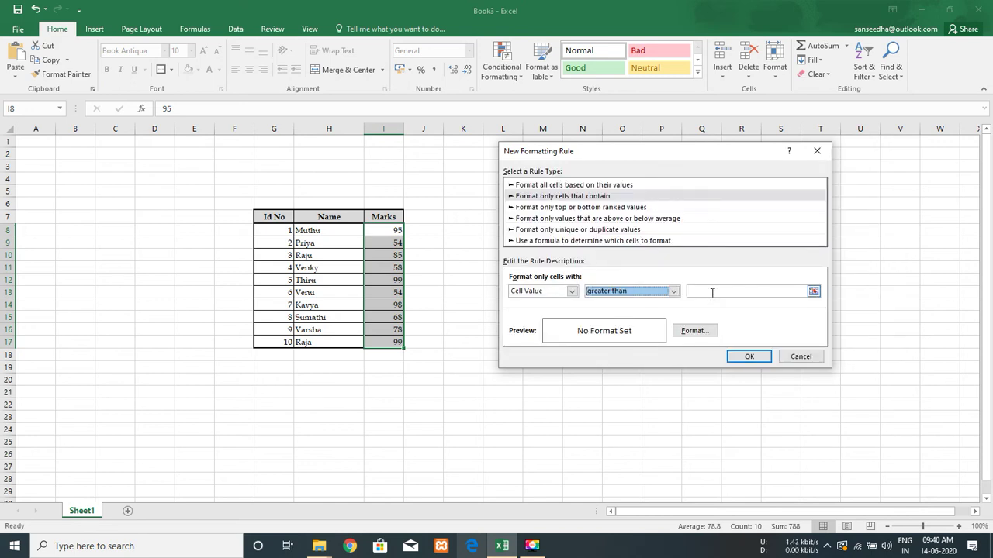
pyautogui.click(618, 298)
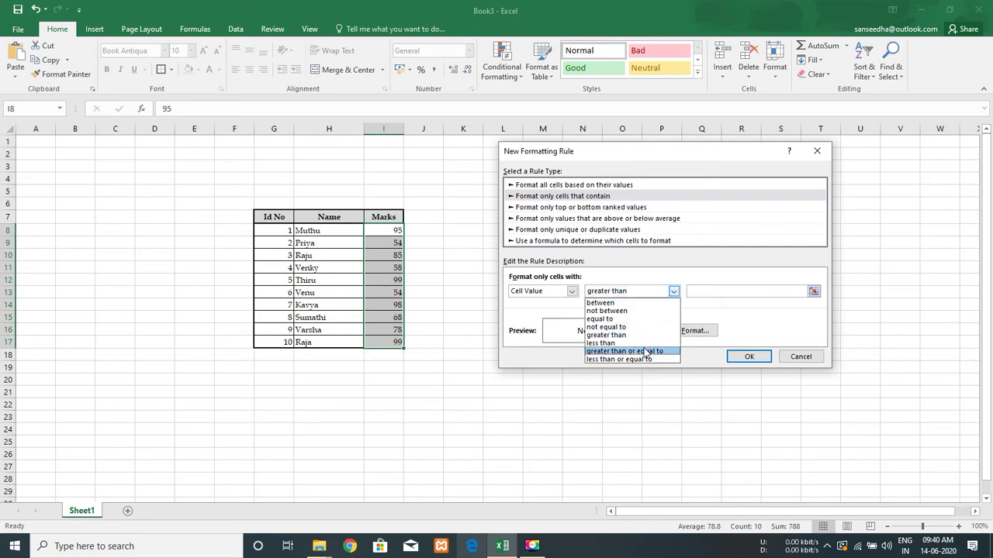
pyautogui.click(628, 291)
# Change the condition to format only Blanks cells.
pyautogui.click(555, 293)
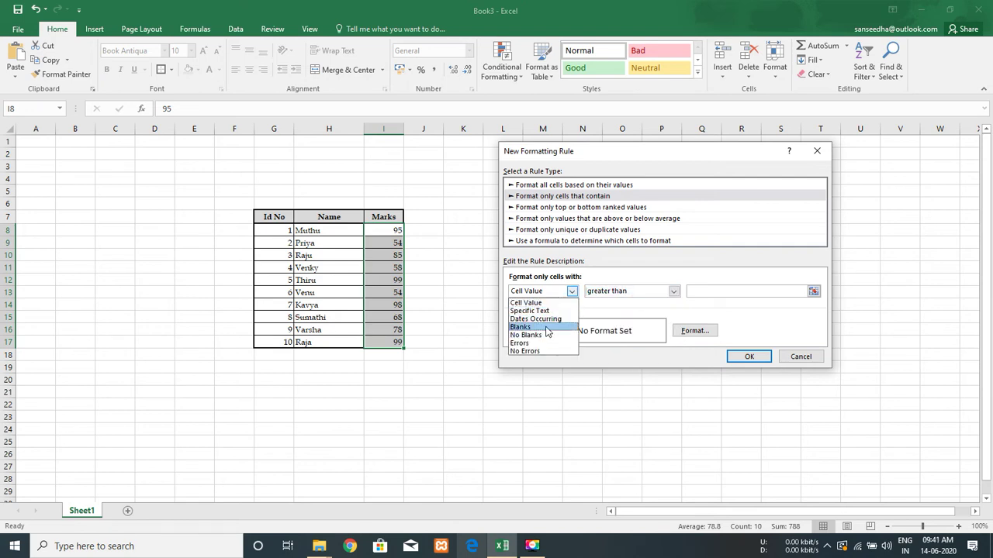
pyautogui.click(558, 327)
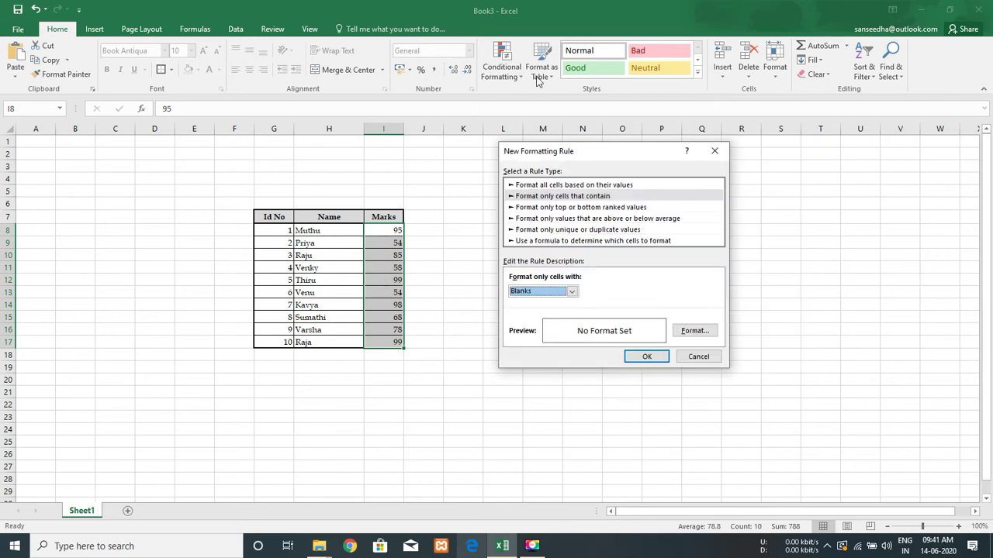
pyautogui.click(566, 292)
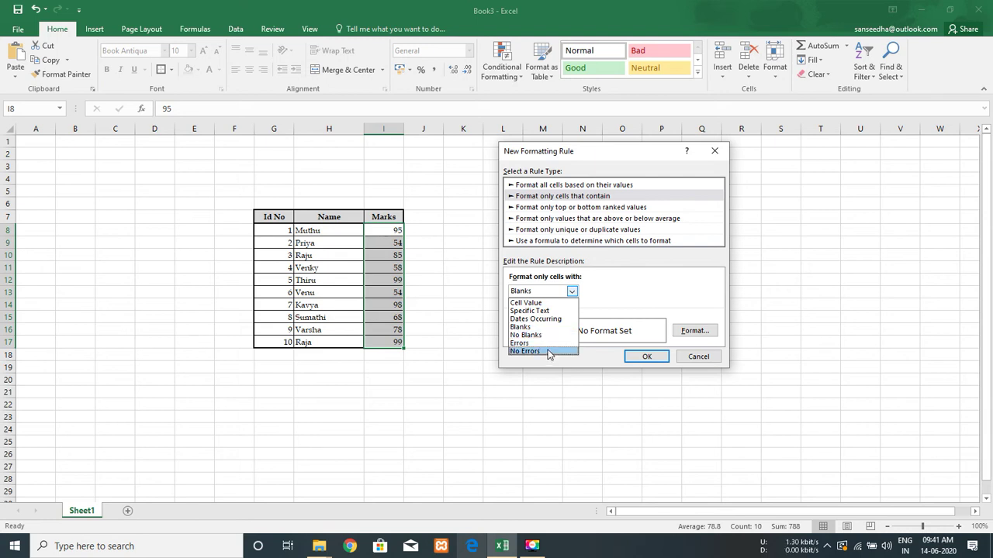
pyautogui.click(608, 285)
# Set a Top 50 ranked-values rule, then switch to the above-or-below-average rule type.
pyautogui.click(553, 208)
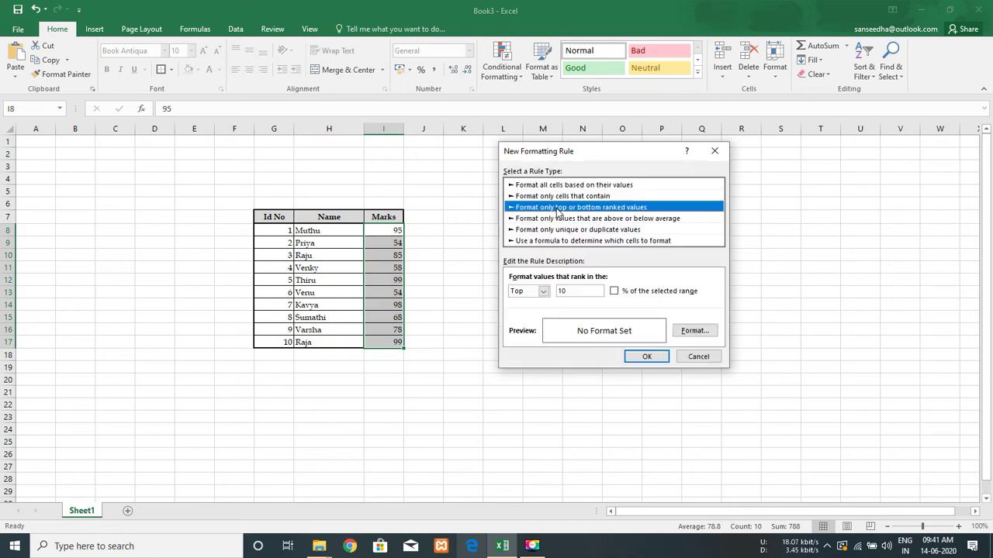
pyautogui.click(543, 291)
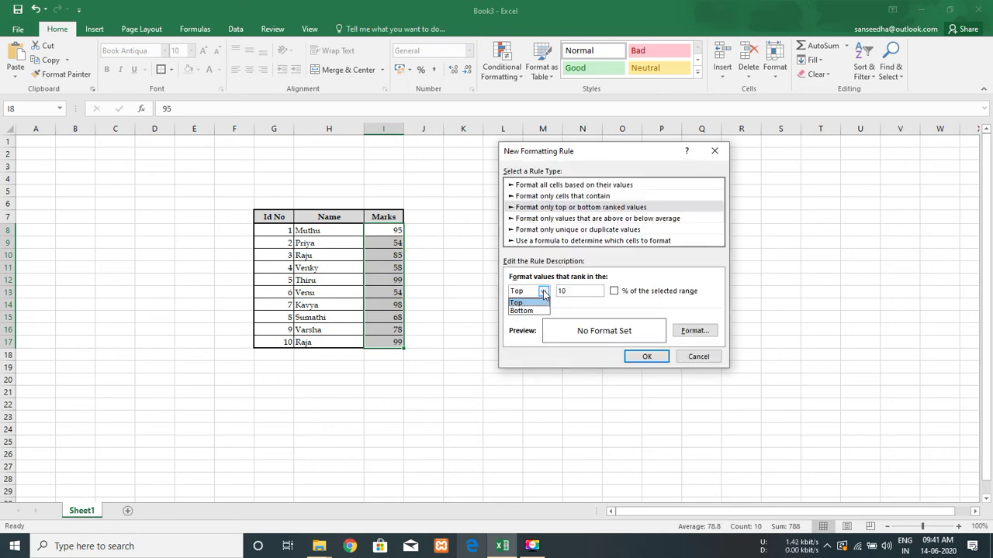
pyautogui.click(544, 291)
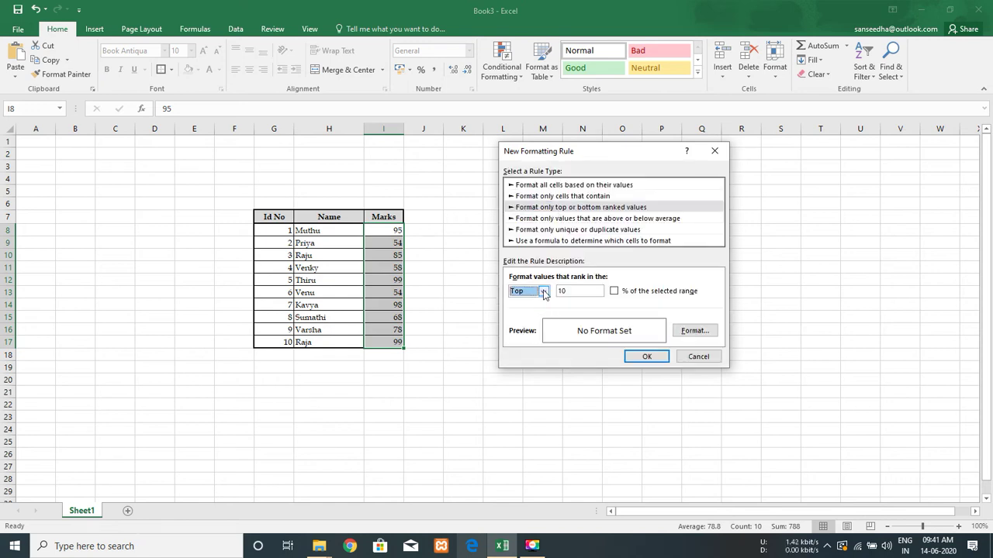
pyautogui.click(589, 220)
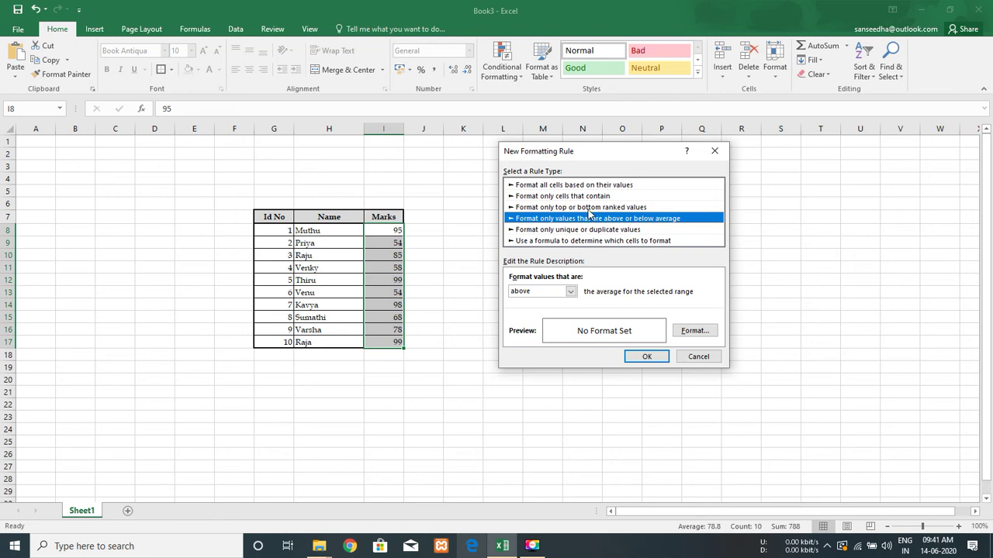
pyautogui.click(589, 208)
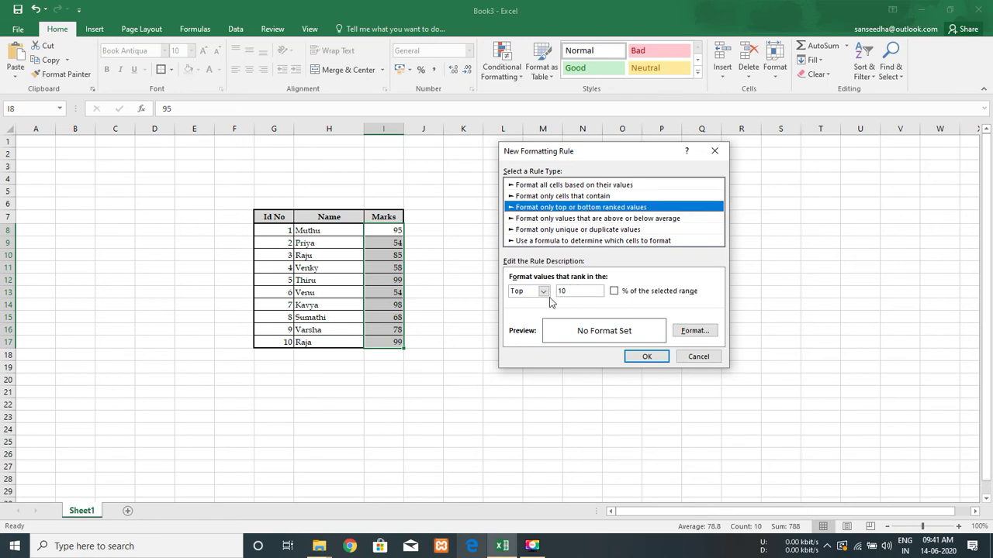
pyautogui.click(543, 292)
pyautogui.click(544, 291)
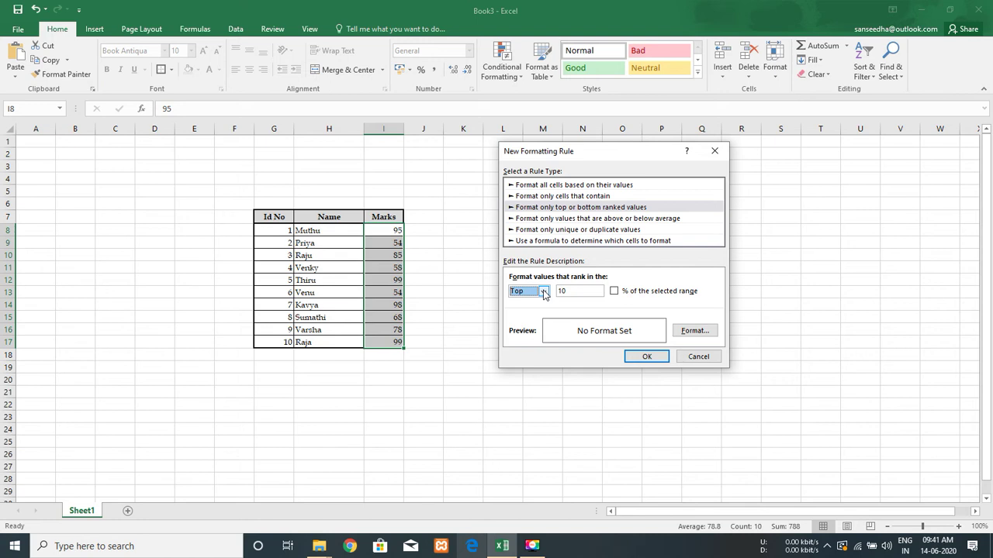
pyautogui.click(544, 292)
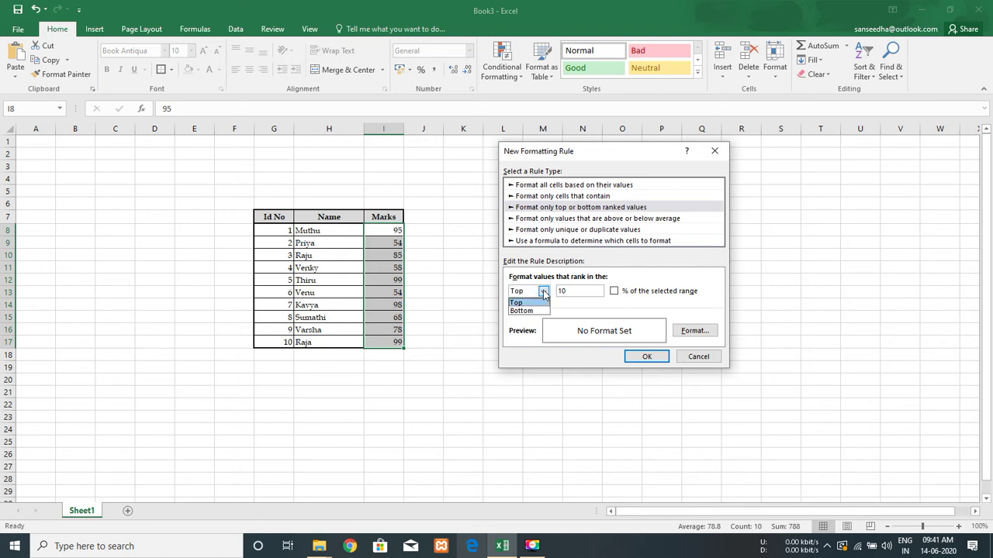
pyautogui.click(586, 291)
pyautogui.press('Tab')
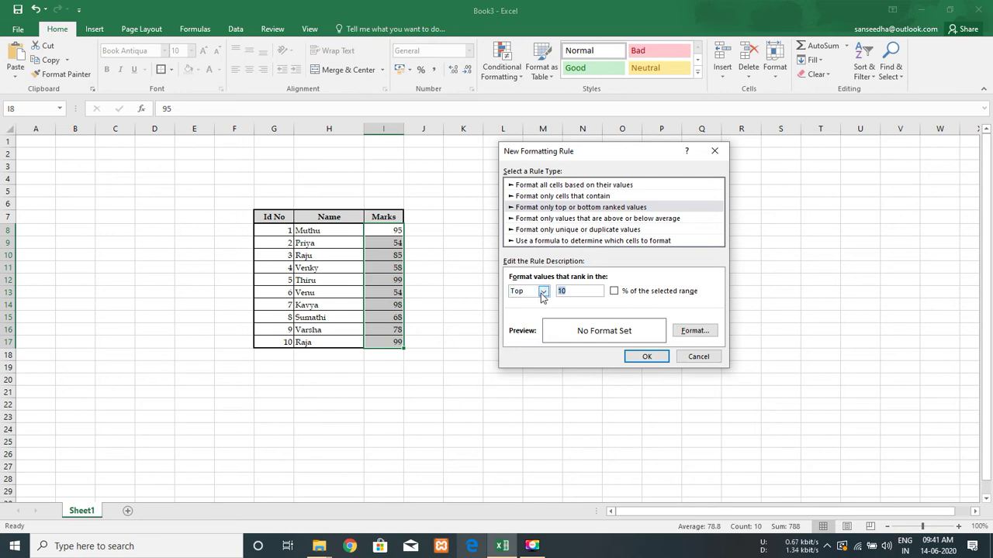
pyautogui.write('5')
pyautogui.write('0')
pyautogui.click(583, 220)
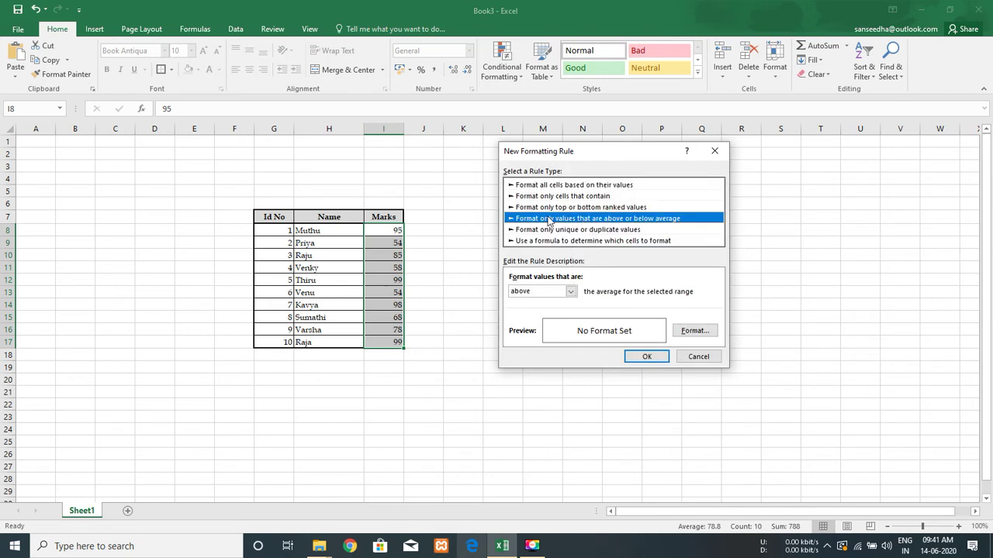
# Keep 'above' average, look at the duplicate/unique options, then format all cells by their values.
pyautogui.click(571, 292)
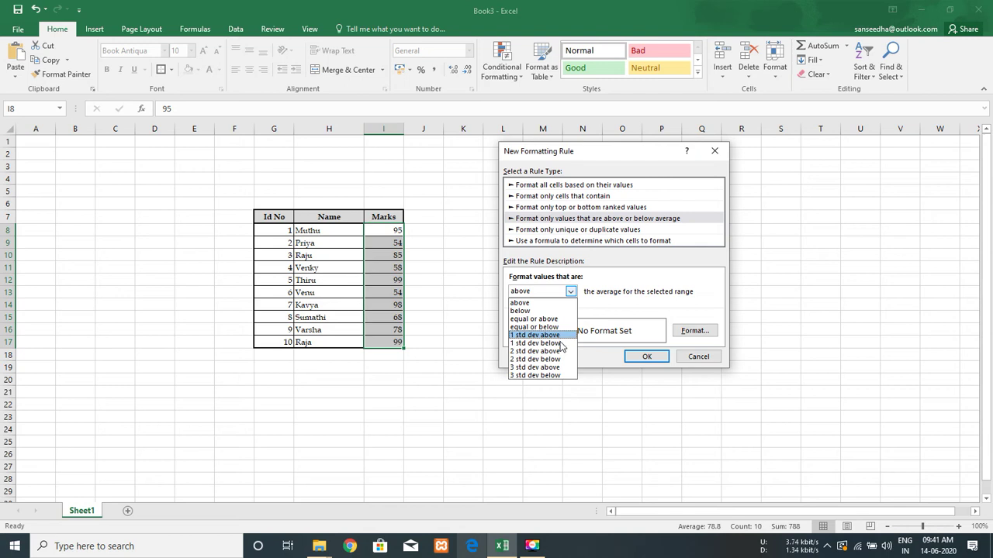
pyautogui.click(611, 284)
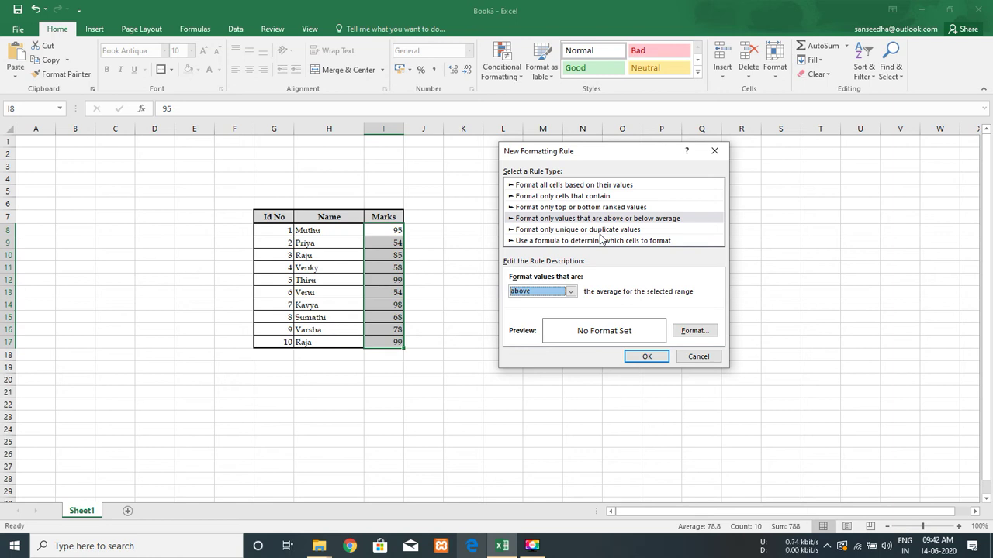
pyautogui.click(600, 233)
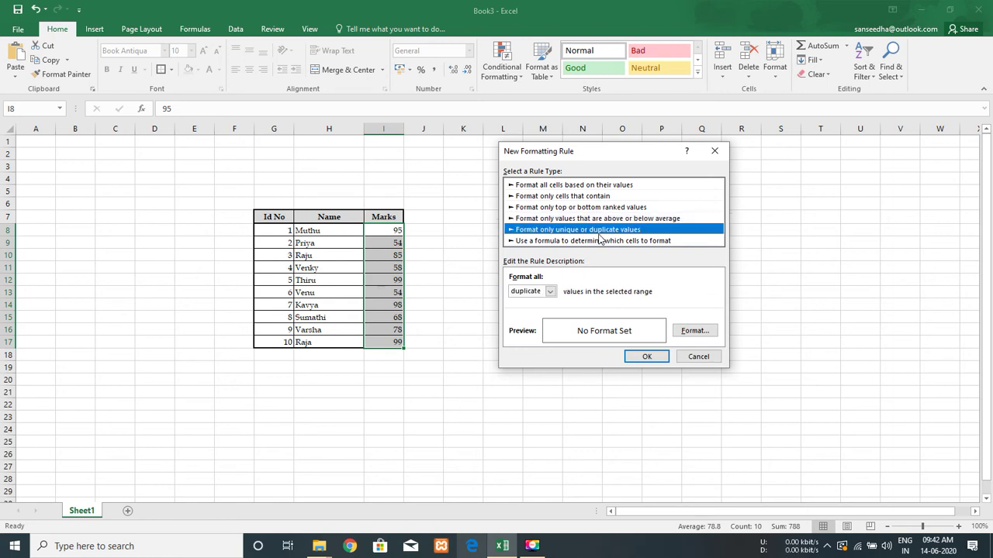
pyautogui.click(550, 291)
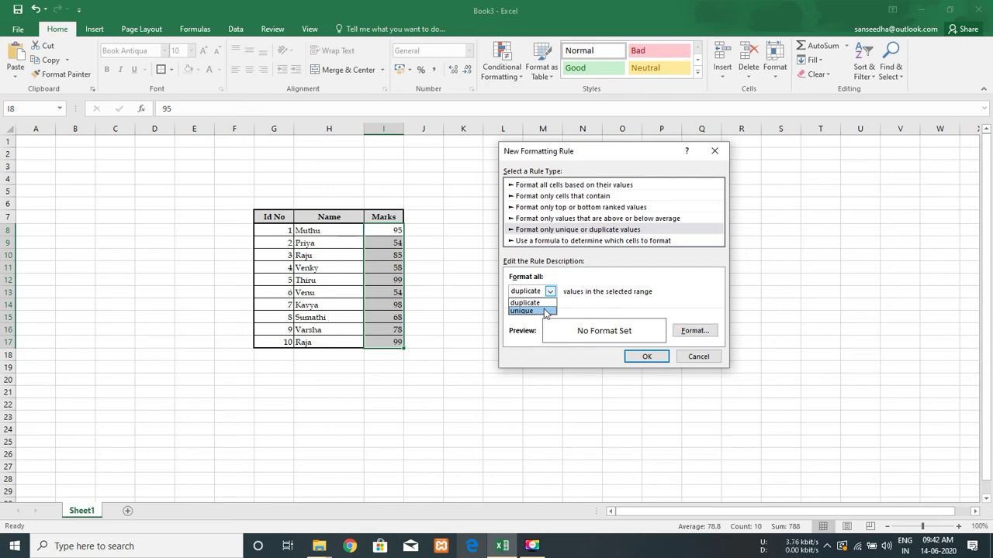
pyautogui.click(612, 243)
pyautogui.click(612, 240)
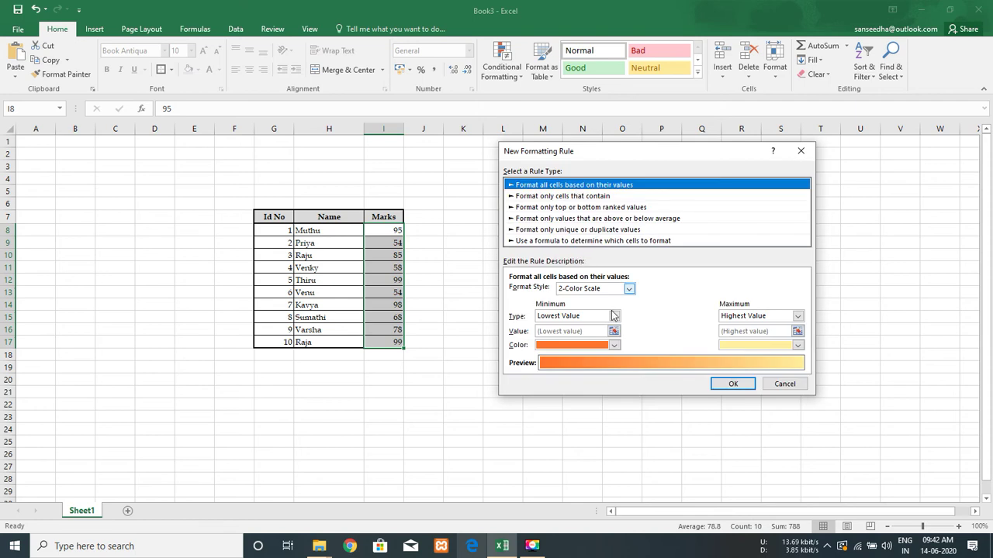
# Change the format style to 3-Color Scale, then to Data Bar.
pyautogui.click(629, 288)
pyautogui.click(594, 309)
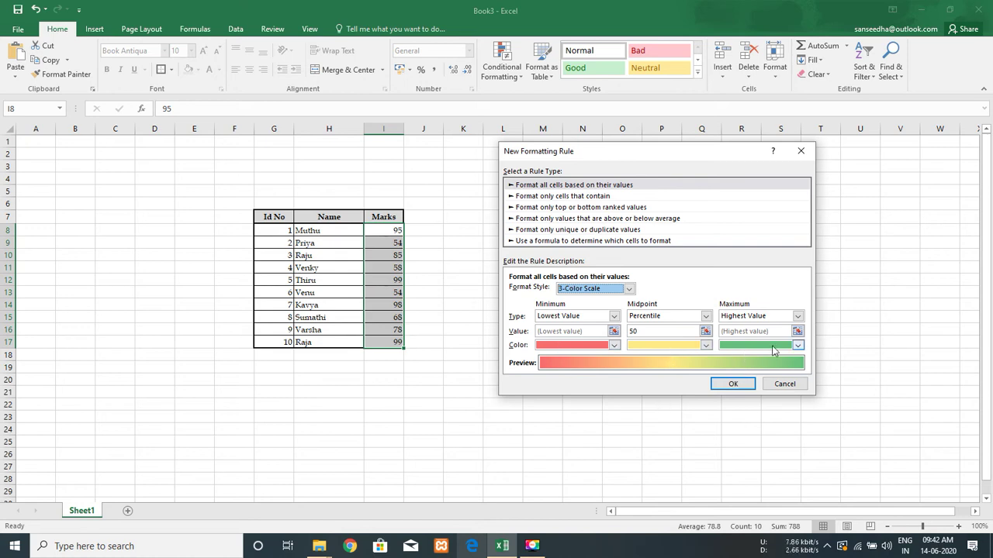
pyautogui.click(629, 289)
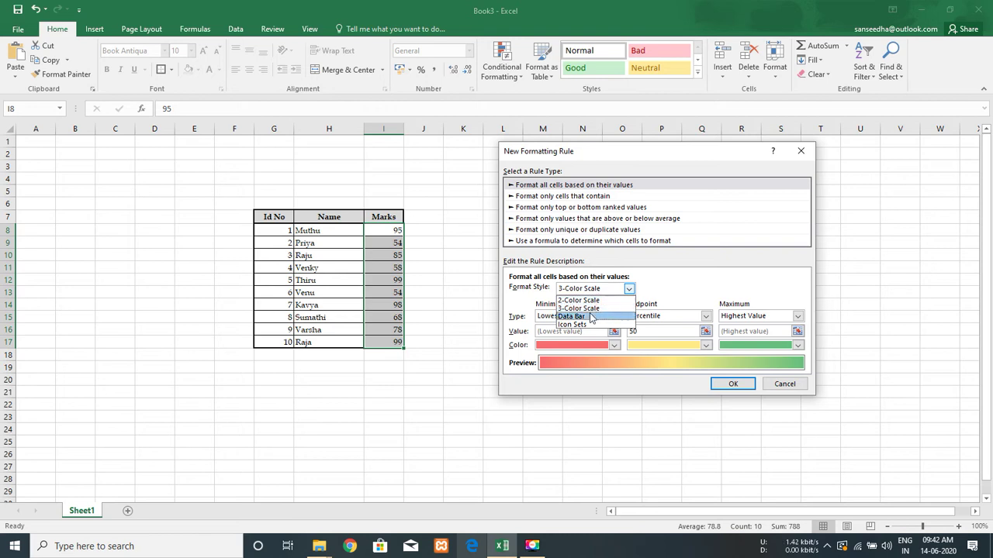
pyautogui.click(592, 316)
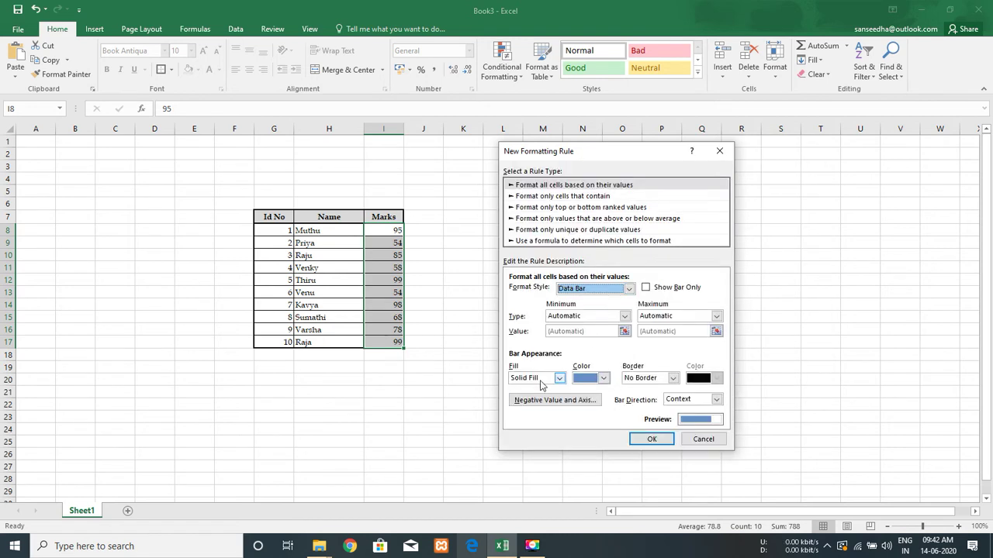
# Keep the data bars borderless with Context direction, then change the format style to Icon Sets.
pyautogui.click(541, 380)
pyautogui.click(535, 390)
pyautogui.click(643, 378)
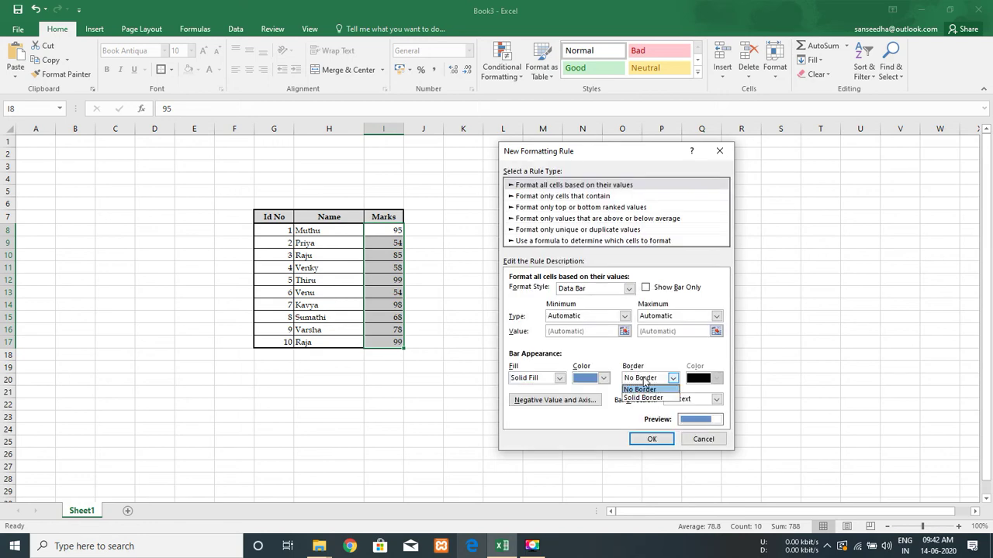
pyautogui.click(640, 389)
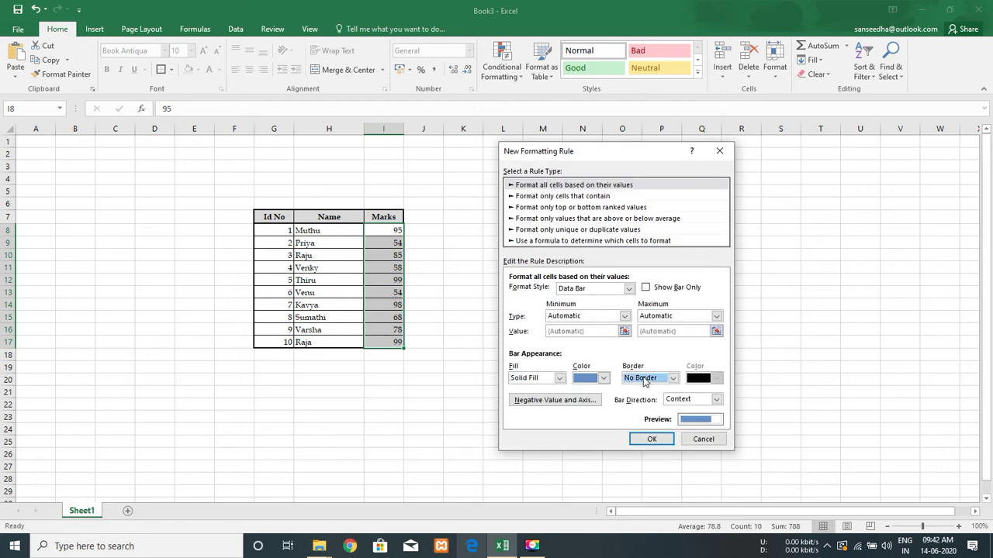
pyautogui.click(705, 402)
pyautogui.click(704, 409)
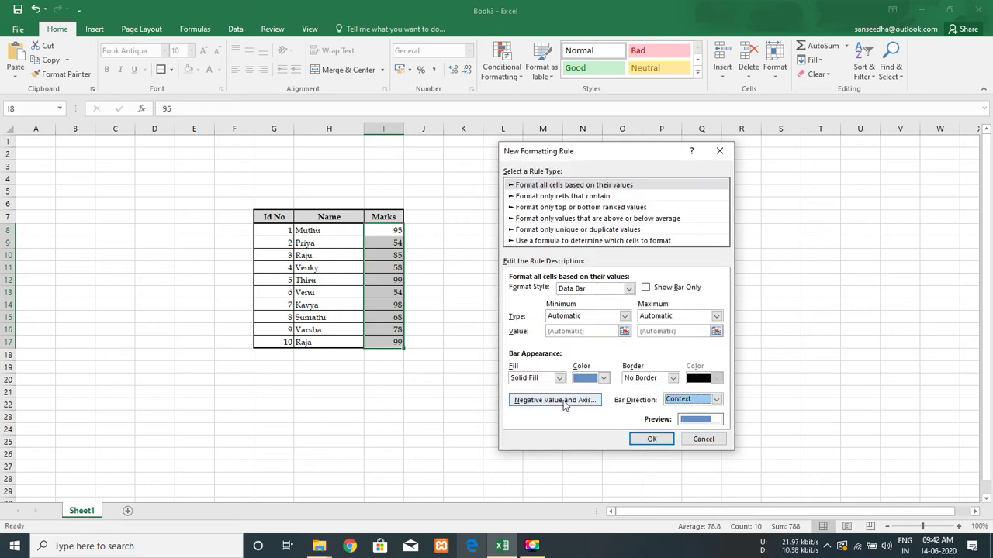
pyautogui.click(597, 293)
pyautogui.click(576, 327)
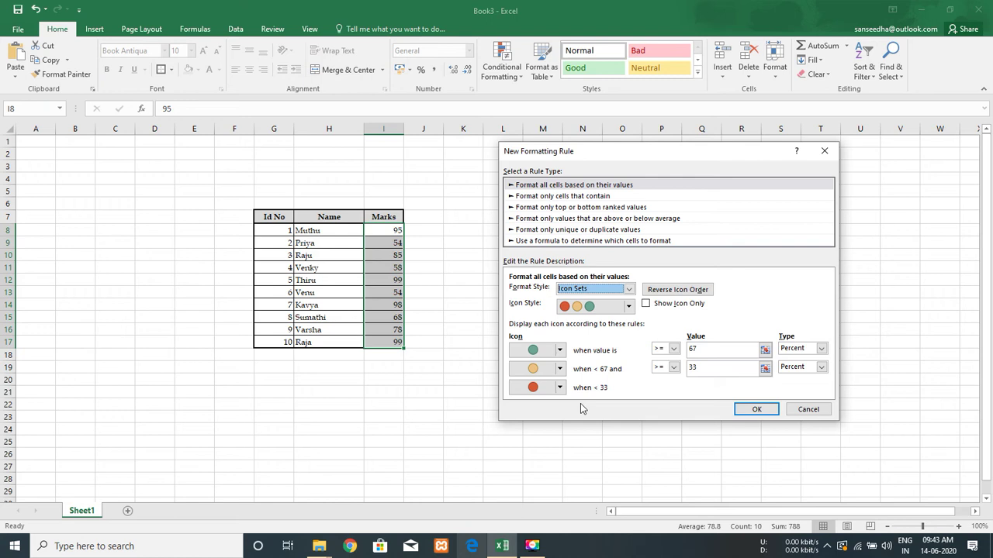
# Browse the icon styles and give the top range a red down arrow icon.
pyautogui.click(628, 306)
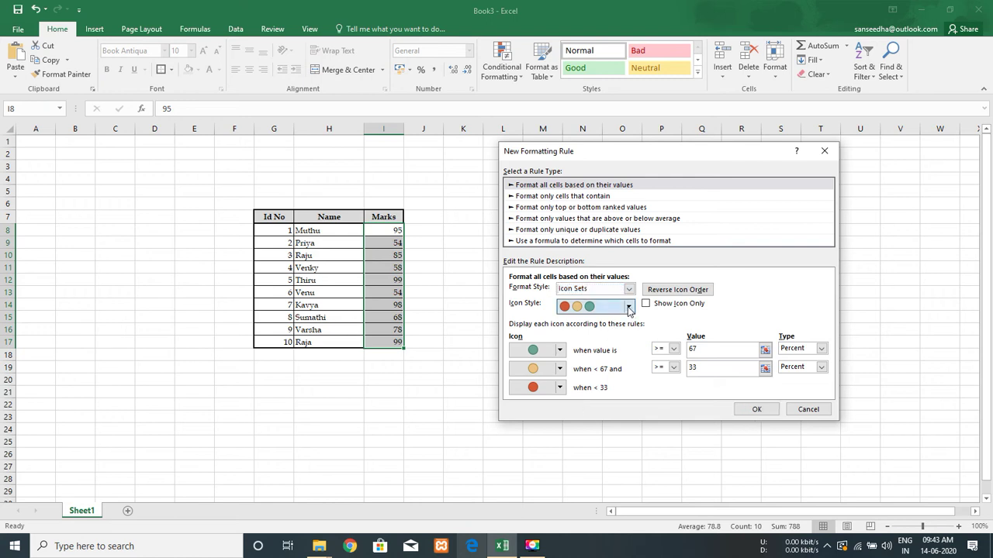
pyautogui.scroll(-2, 595, 375)
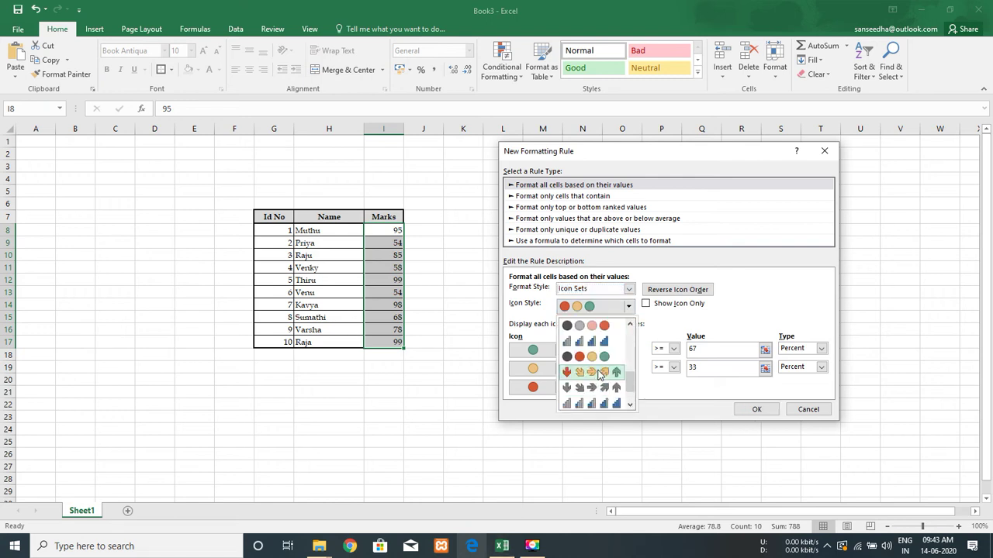
pyautogui.scroll(-2, 598, 376)
pyautogui.scroll(2, 599, 375)
pyautogui.scroll(2, 601, 371)
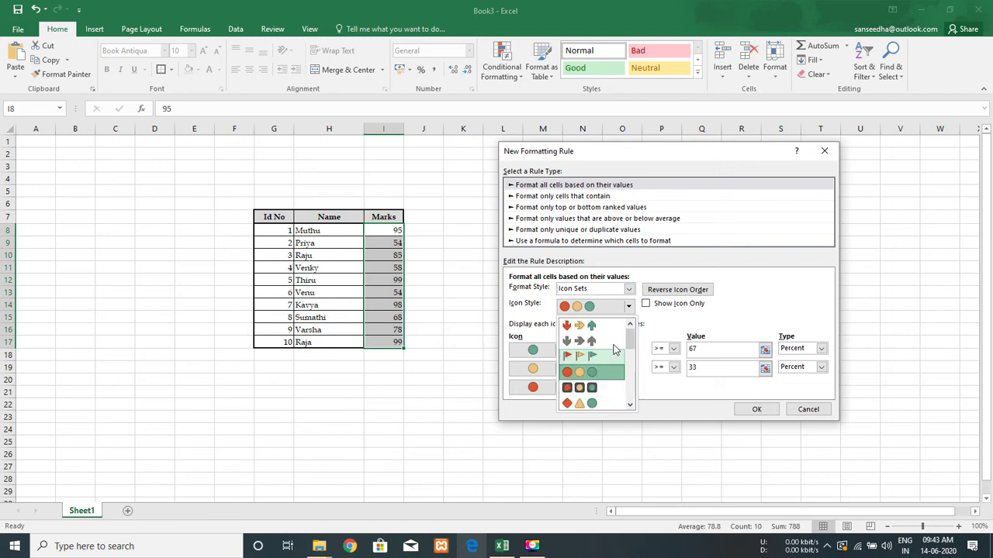
pyautogui.click(673, 326)
pyautogui.click(558, 350)
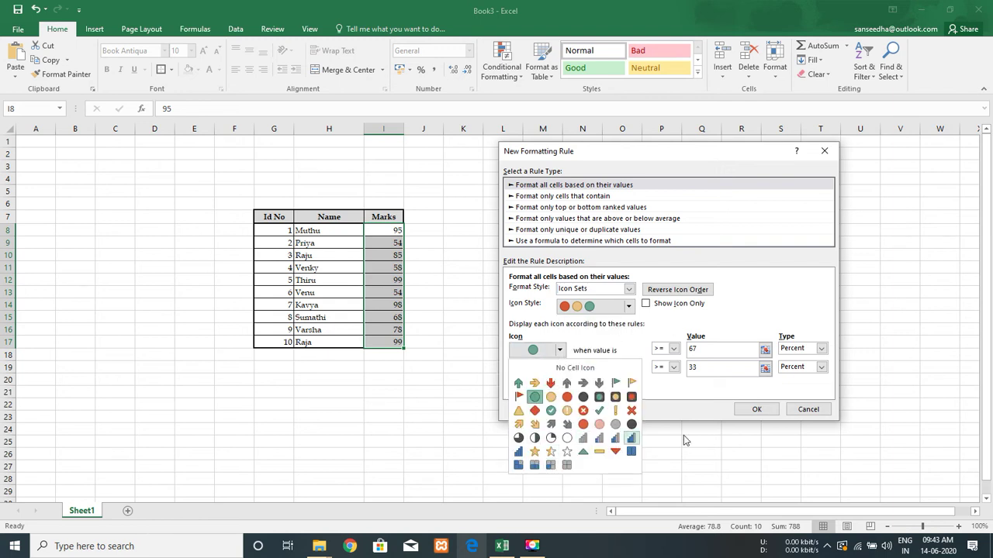
pyautogui.click(663, 402)
pyautogui.click(560, 368)
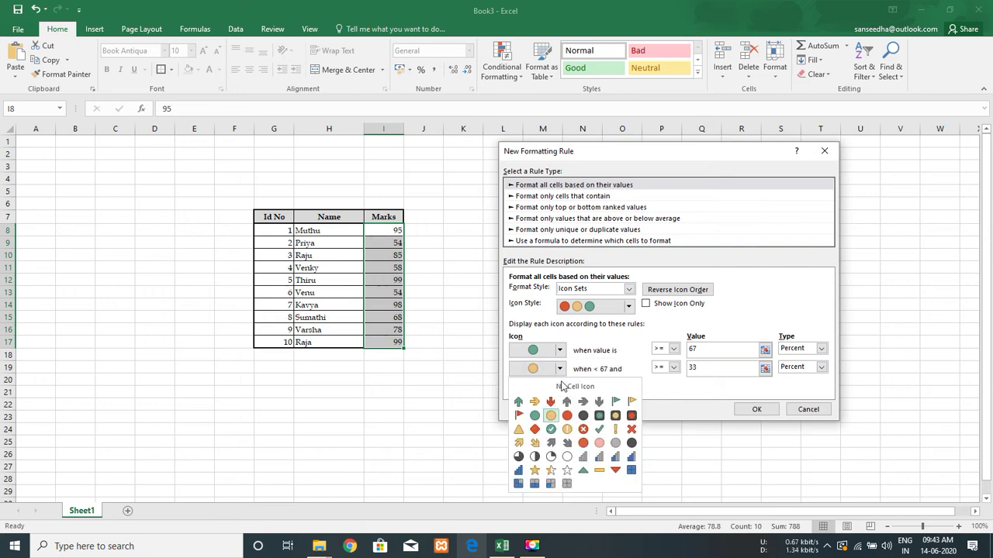
pyautogui.click(559, 350)
pyautogui.click(559, 351)
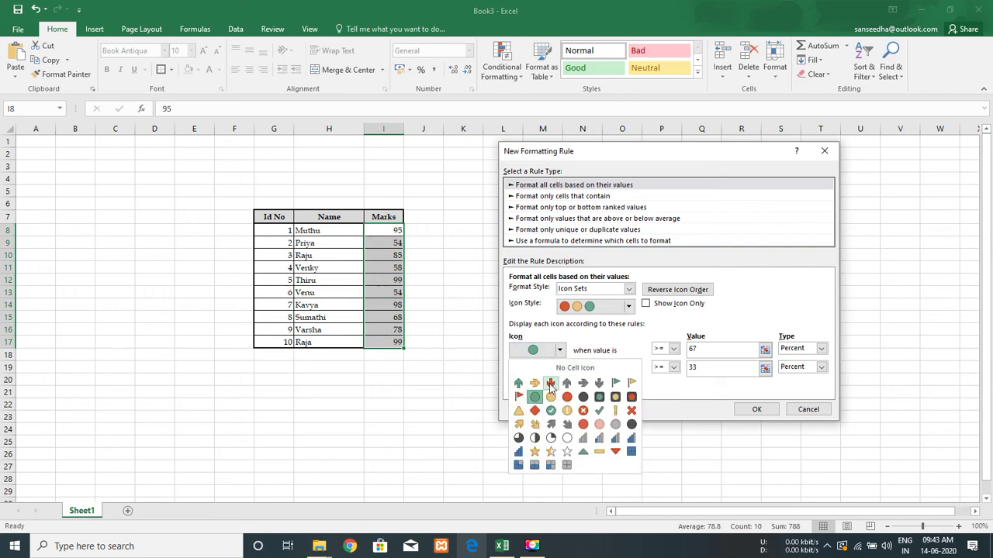
pyautogui.click(551, 383)
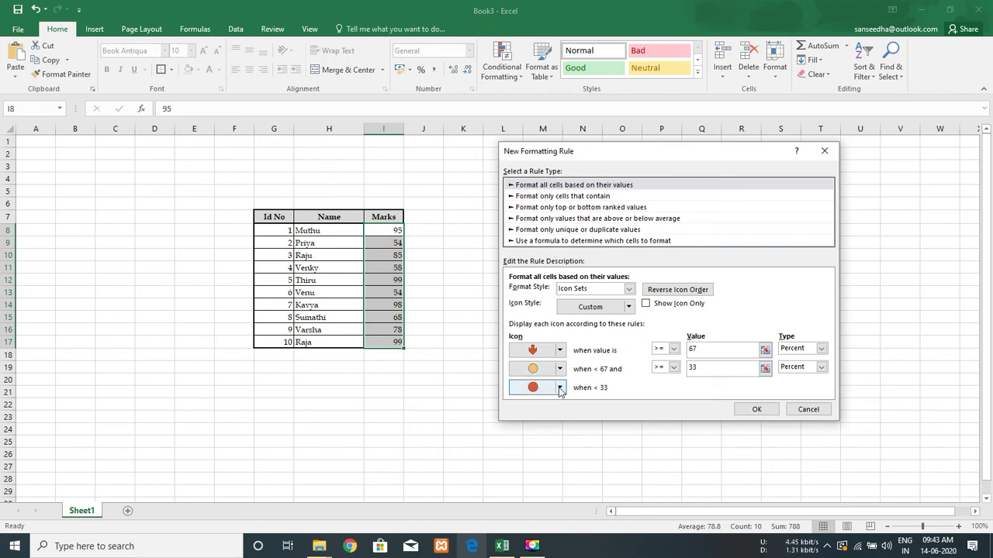
# Give the bottom range a green up arrow, then choose the 'Format only cells that contain' rule type.
pyautogui.click(560, 388)
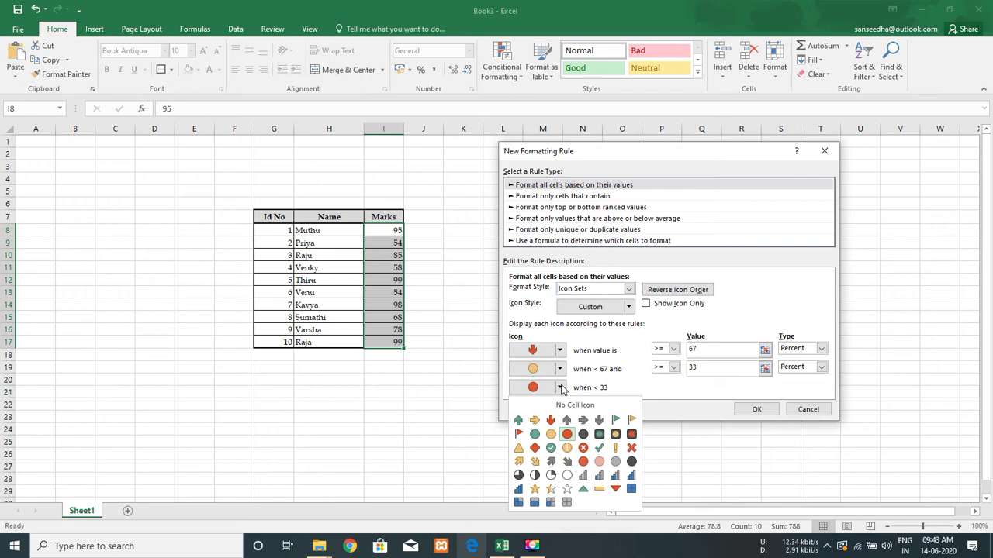
pyautogui.click(518, 420)
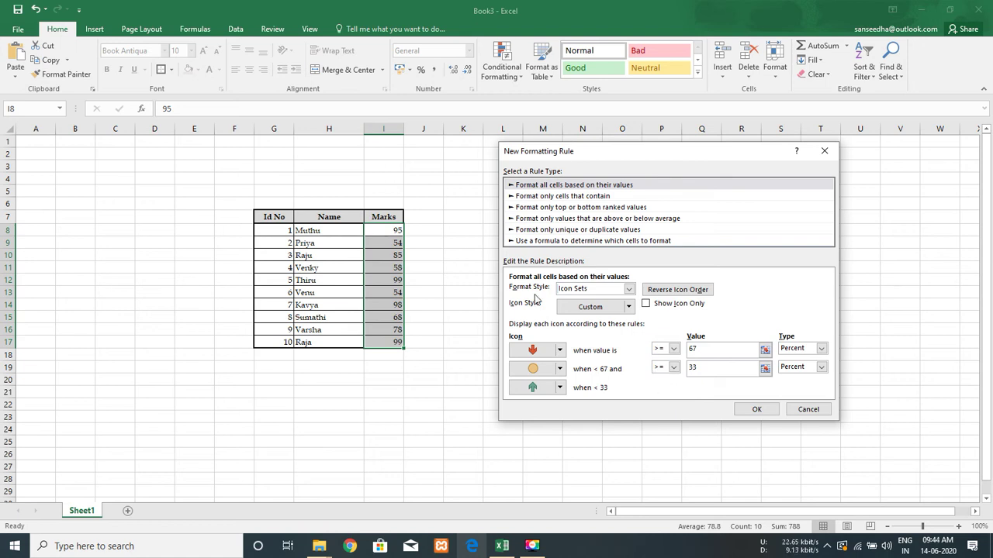
pyautogui.click(560, 196)
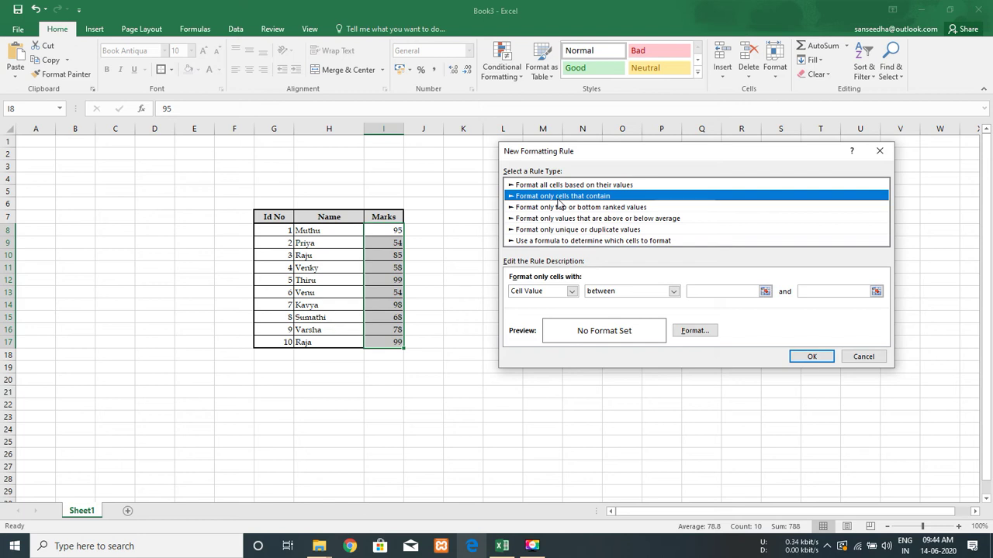
# Try the Specific Text and Dates Occurring conditions and look over the date periods.
pyautogui.click(550, 291)
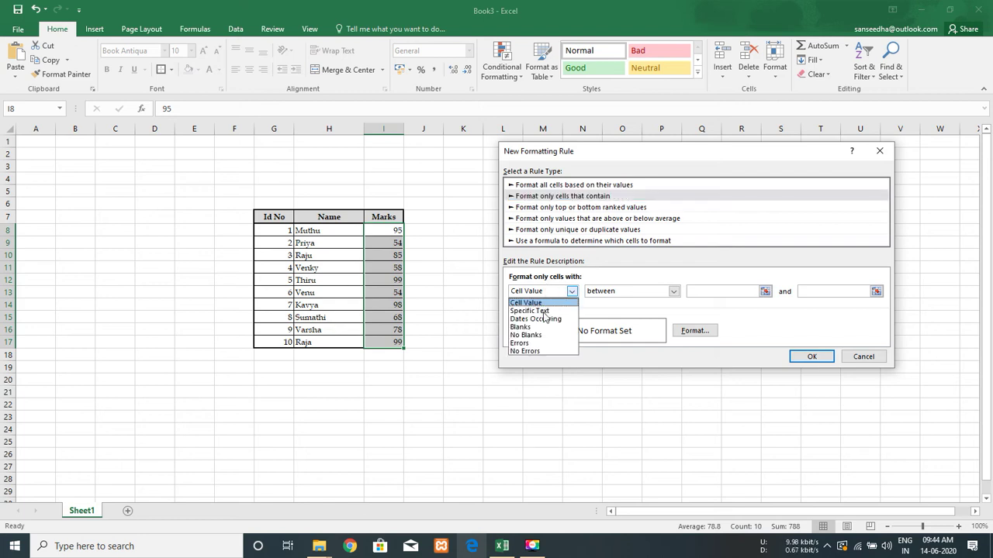
pyautogui.click(544, 317)
pyautogui.click(549, 292)
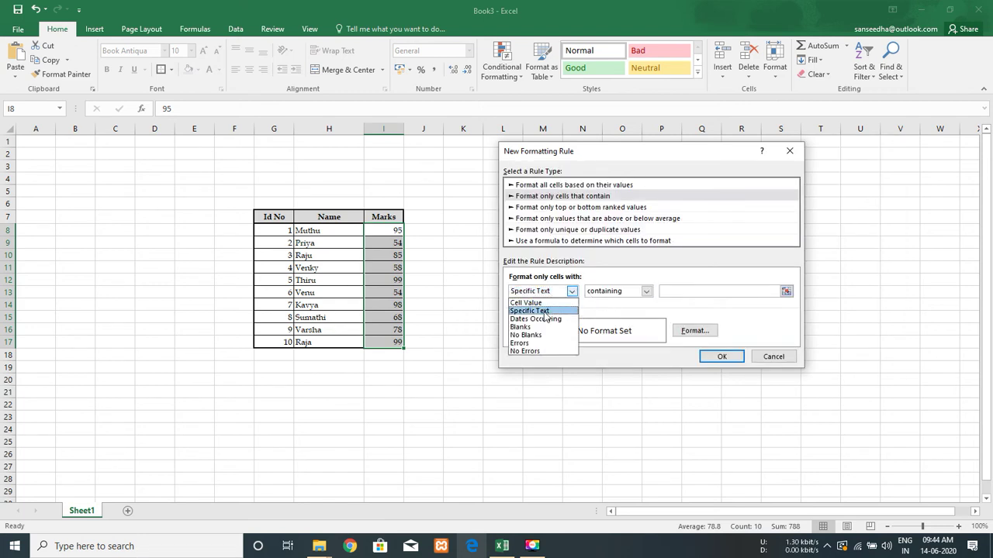
pyautogui.click(545, 320)
pyautogui.click(549, 292)
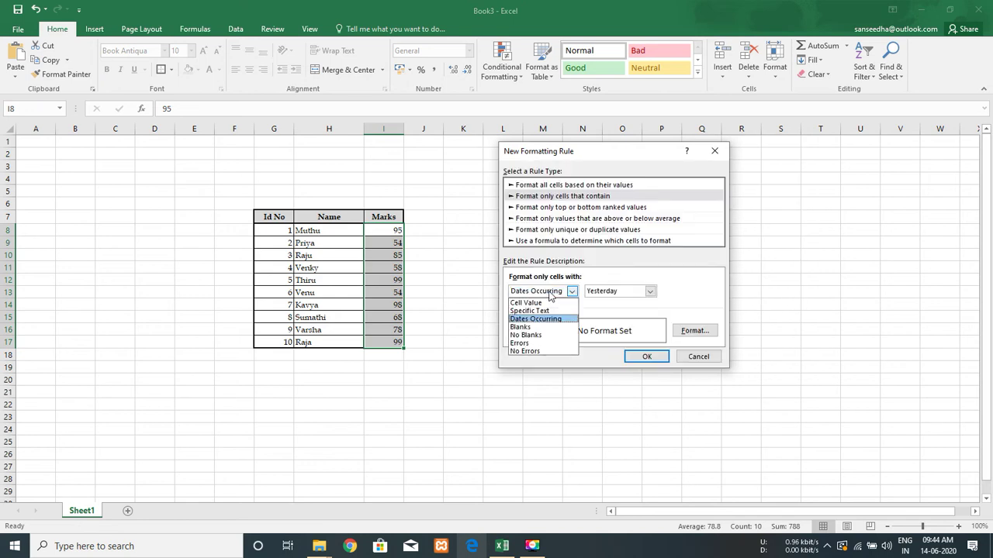
pyautogui.click(550, 294)
pyautogui.click(602, 294)
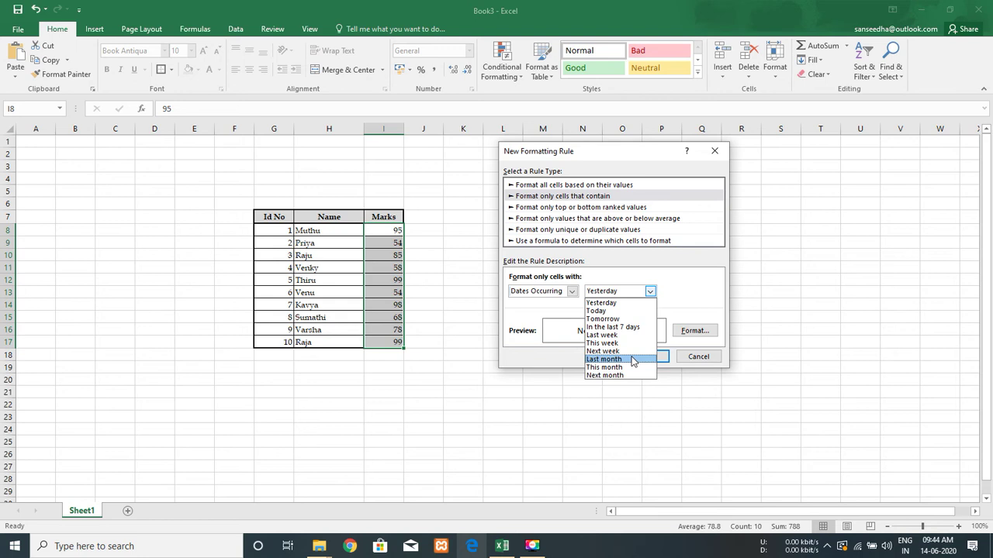
pyautogui.press('Escape')
# Try Blanks and the colour-scale rule, then return to Cell Value between and open Format.
pyautogui.click(524, 293)
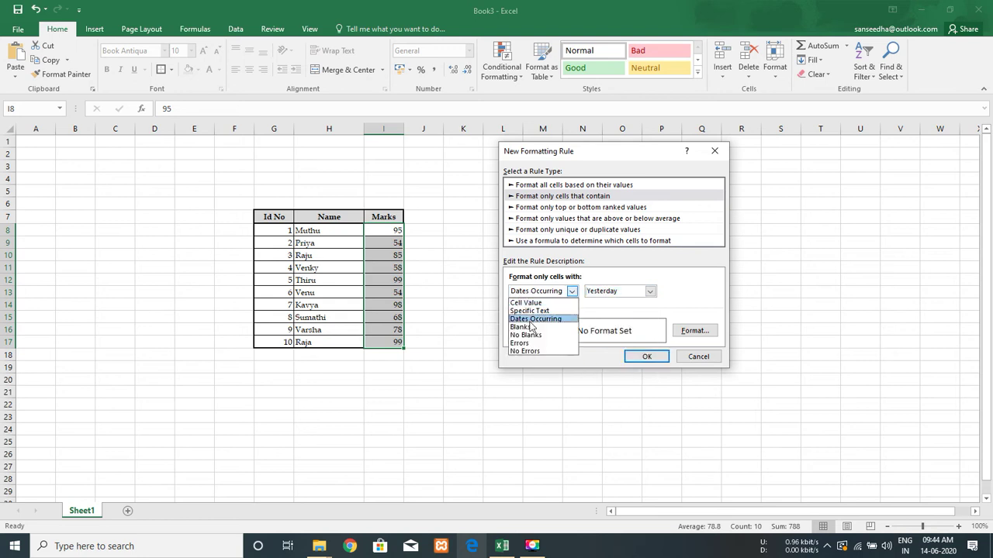
pyautogui.click(532, 326)
pyautogui.click(546, 294)
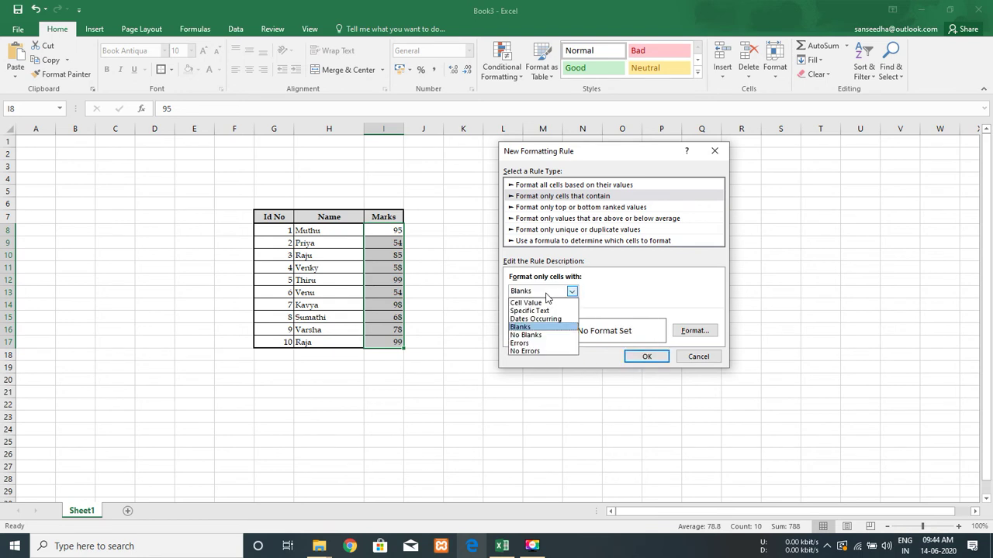
pyautogui.click(546, 295)
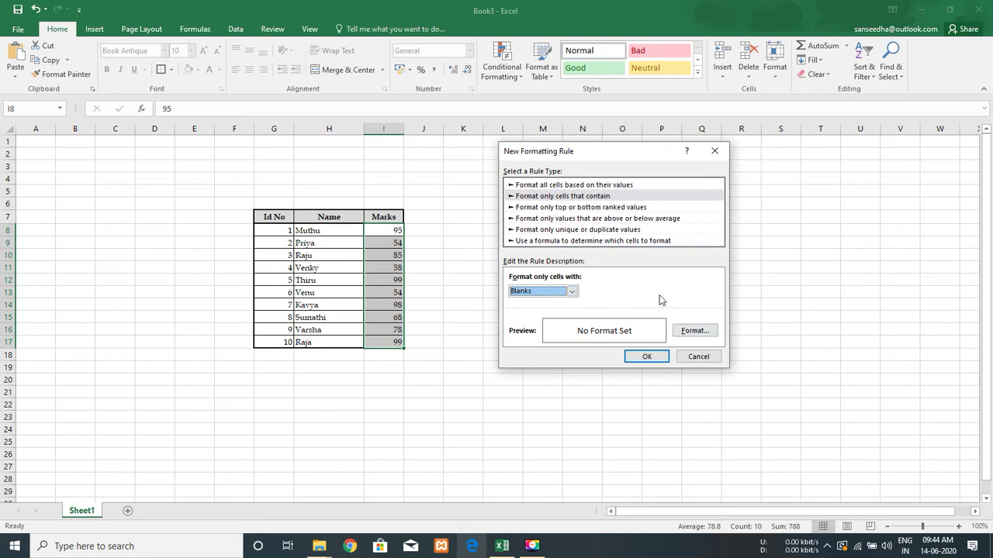
pyautogui.click(562, 186)
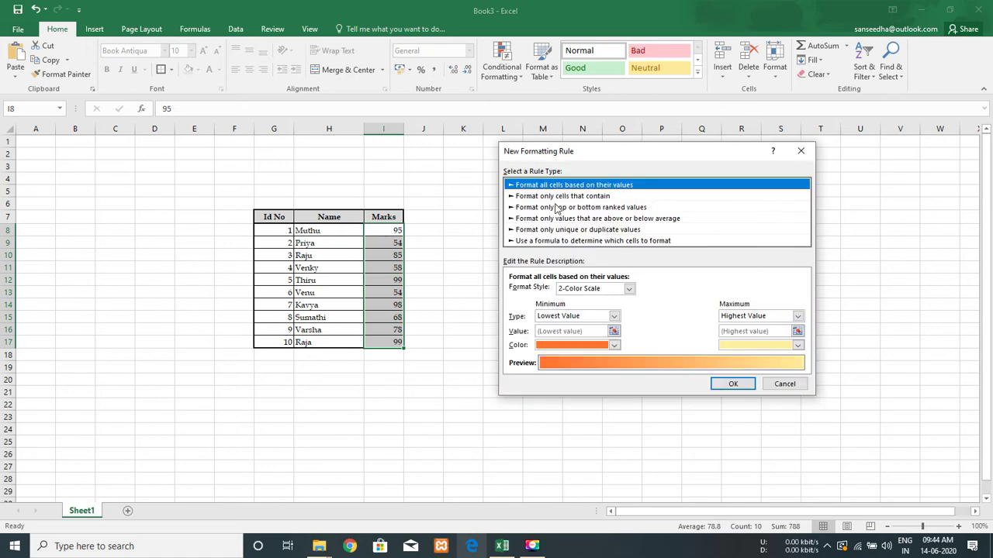
pyautogui.click(562, 197)
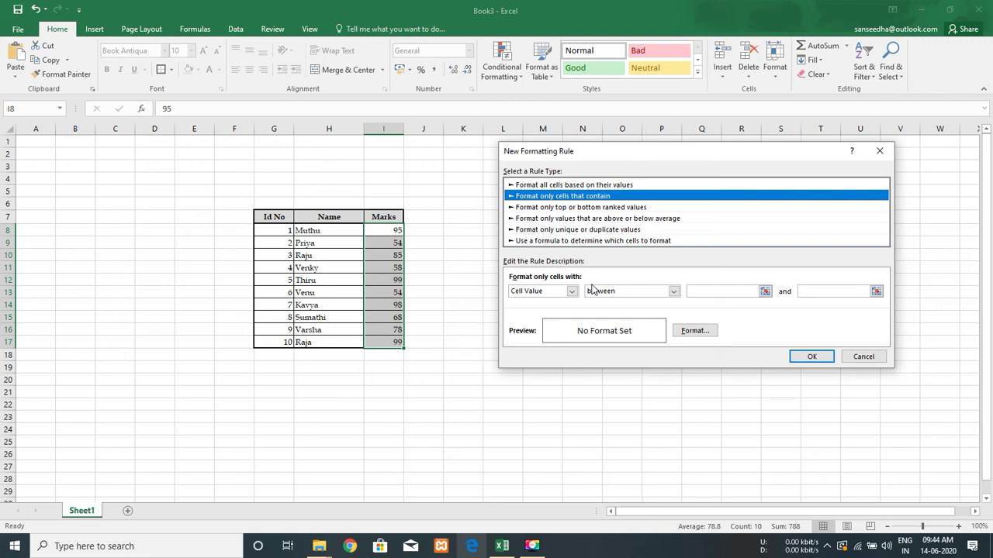
pyautogui.click(687, 332)
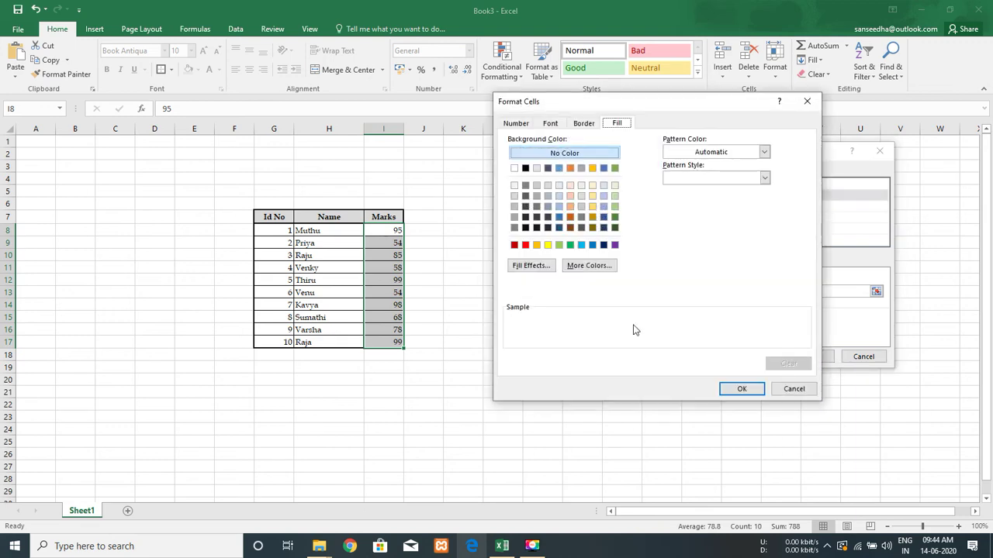
# Look through the Number, Font, Border and Fill tabs of Format Cells.
pyautogui.click(515, 124)
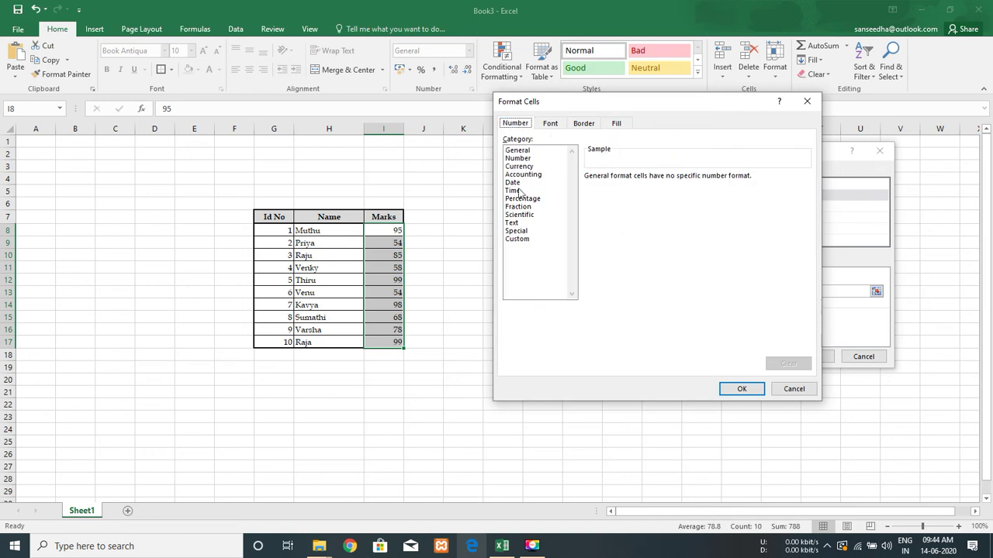
pyautogui.click(550, 125)
pyautogui.click(585, 126)
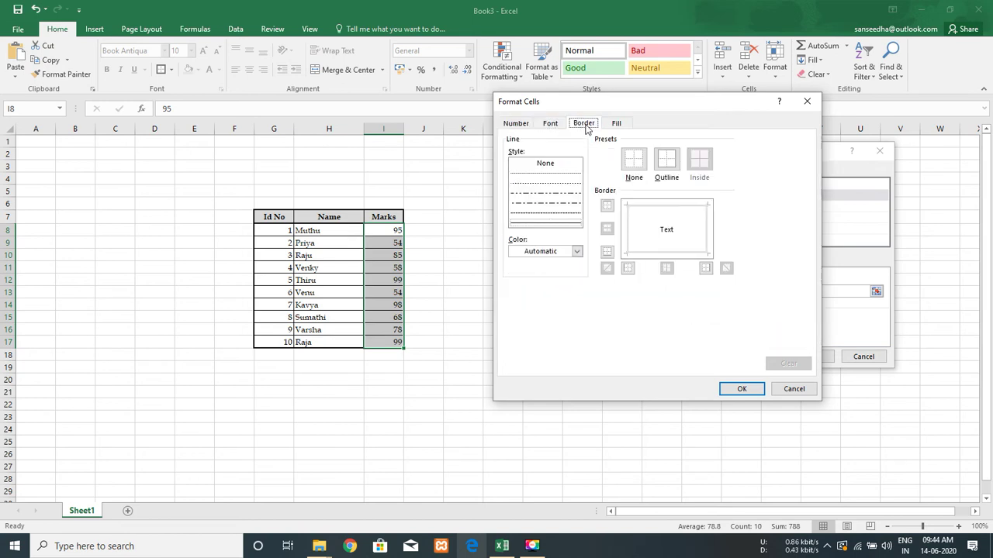
pyautogui.click(615, 123)
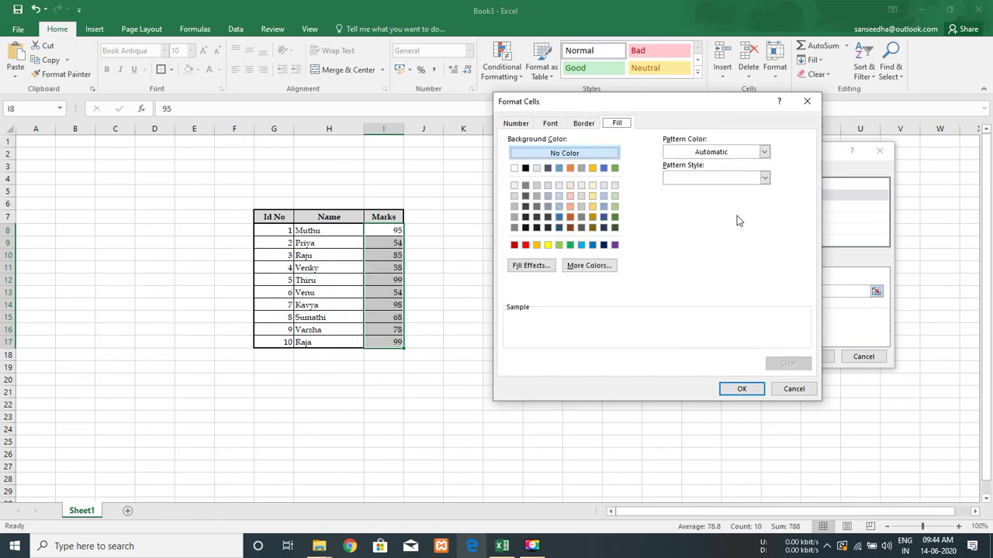
# Close Format Cells and New Formatting Rule without saving, then select cell H9.
pyautogui.press('Escape')
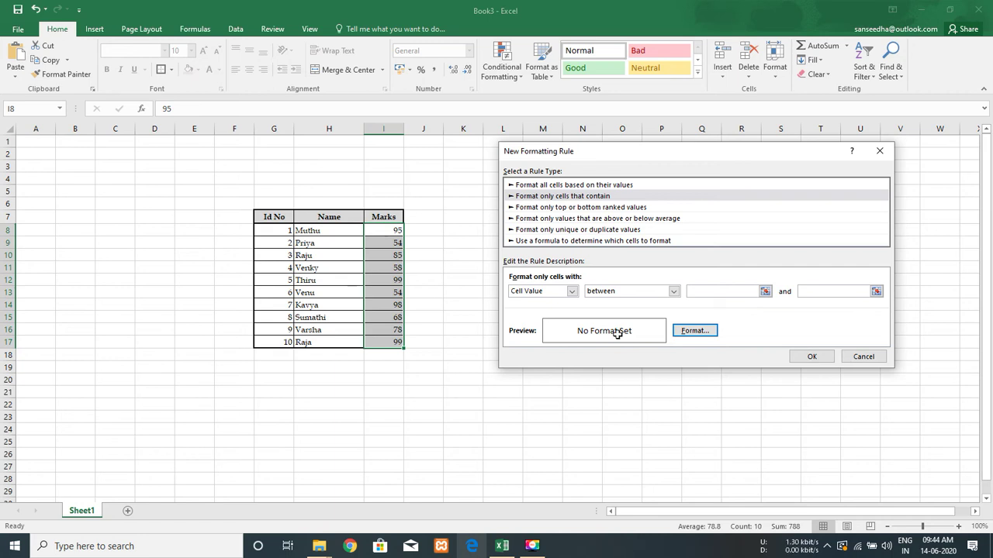
pyautogui.press('Escape')
pyautogui.click(310, 246)
# Try selecting the whole table from the Id No header with Ctrl+A and Ctrl+Shift arrows.
pyautogui.press('Up')
pyautogui.press('Up')
pyautogui.press('Left')
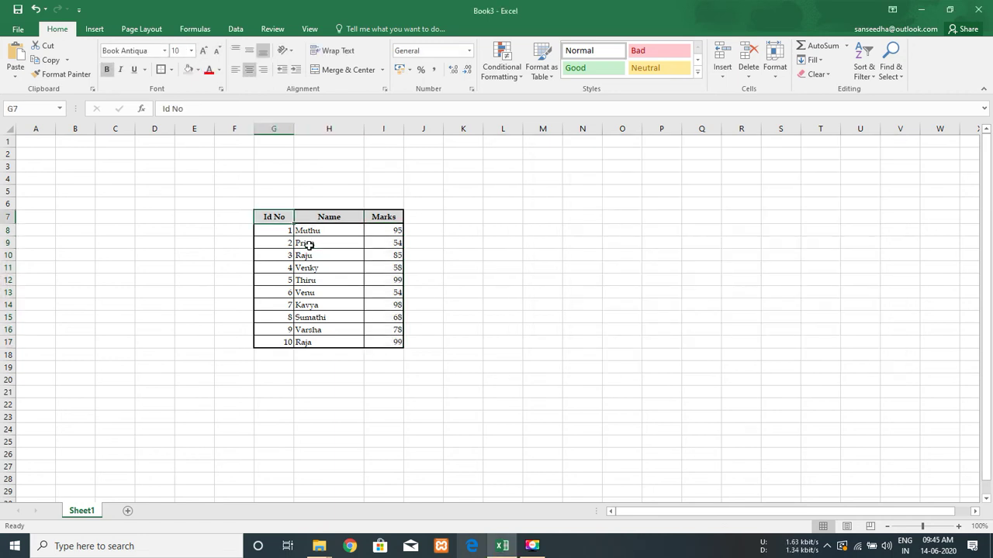
pyautogui.hotkey('ctrl', 'a')
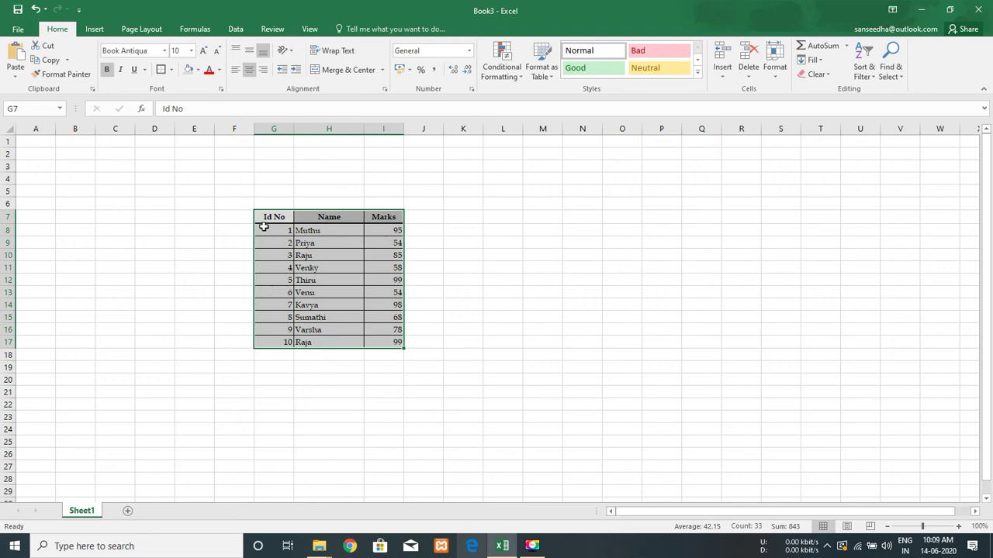
pyautogui.click(264, 225)
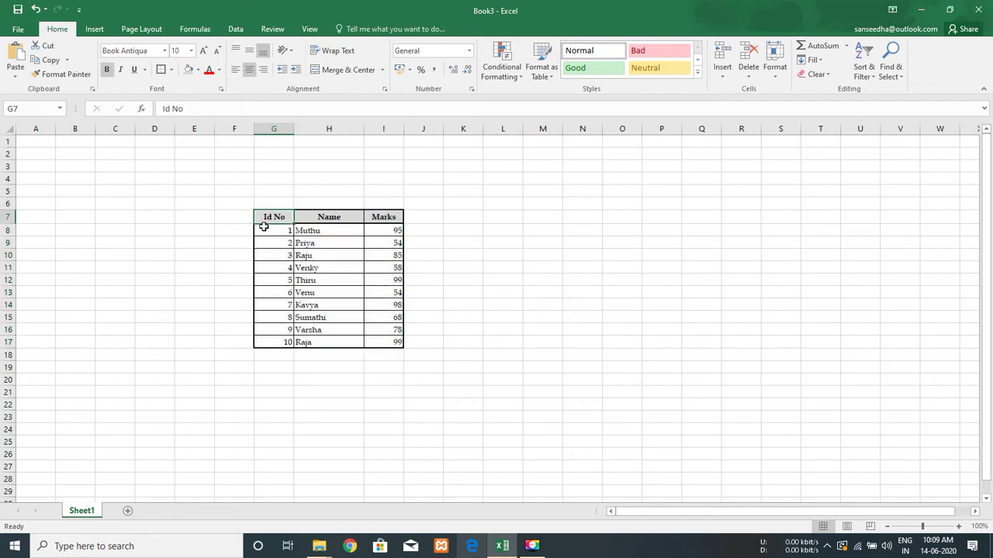
pyautogui.hotkey('ctrl', 'shift', 'Right')
pyautogui.hotkey('ctrl', 'shift', 'Down')
pyautogui.press('Up')
pyautogui.click(263, 224)
# Select the table G7:I17, copy it, and move the active cell to L7.
pyautogui.click(325, 350)
pyautogui.press('Left')
pyautogui.press('Up')
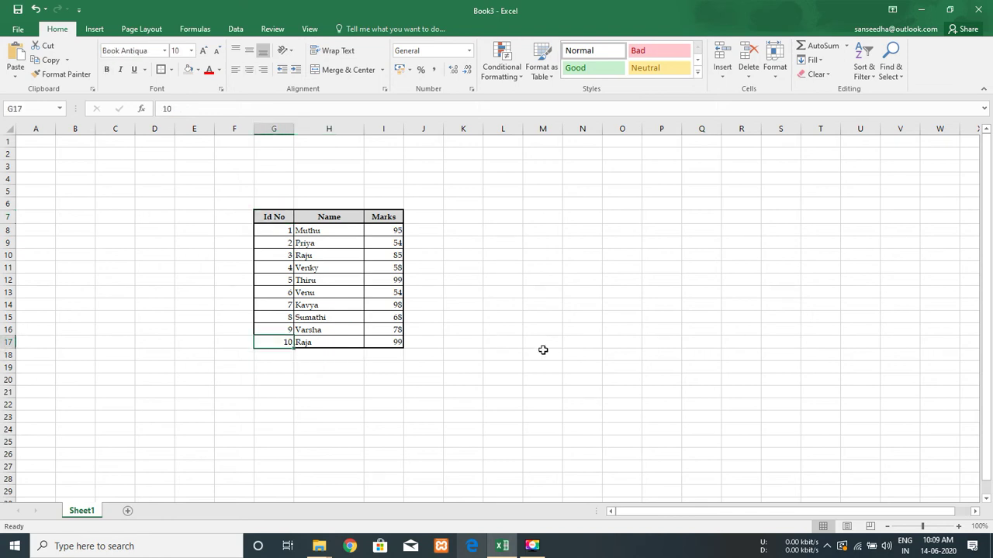
pyautogui.hotkey('ctrl', 'Up')
pyautogui.hotkey('ctrl', 'shift', 'Right')
pyautogui.hotkey('ctrl', 'shift', 'Down')
pyautogui.hotkey('ctrl', 'c')
pyautogui.press('Right')
pyautogui.press('Right')
pyautogui.press('Right')
pyautogui.press('Right')
pyautogui.press('Right')
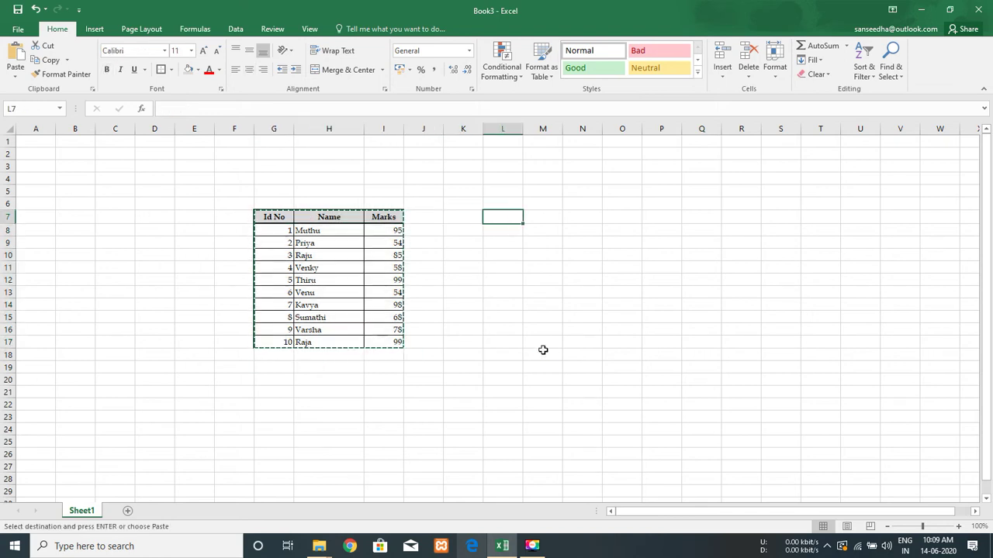
# Paste a values-only copy of the table at L7.
pyautogui.rightClick(543, 350)
pyautogui.press('v')
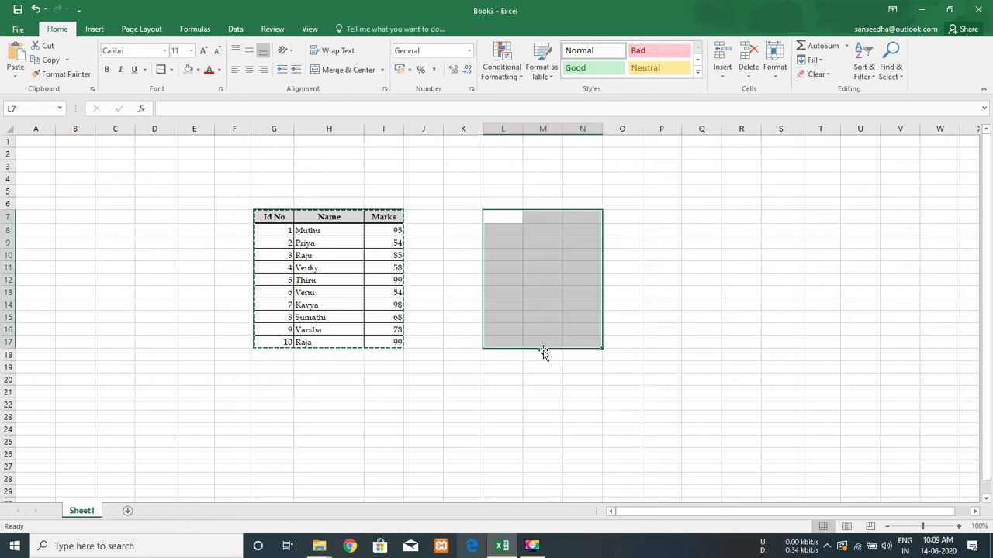
pyautogui.press('Left')
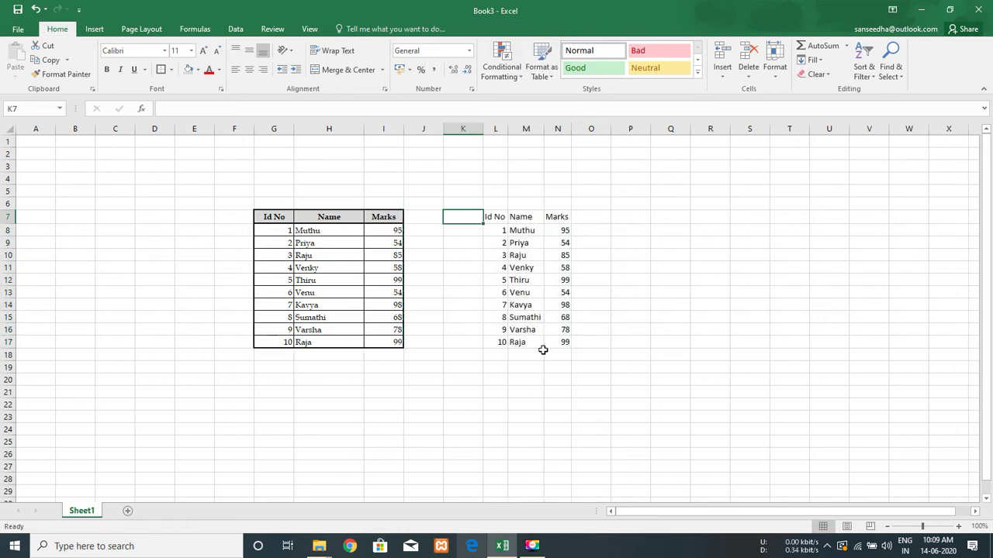
pyautogui.press('Right')
pyautogui.hotkey('ctrl', 'z')
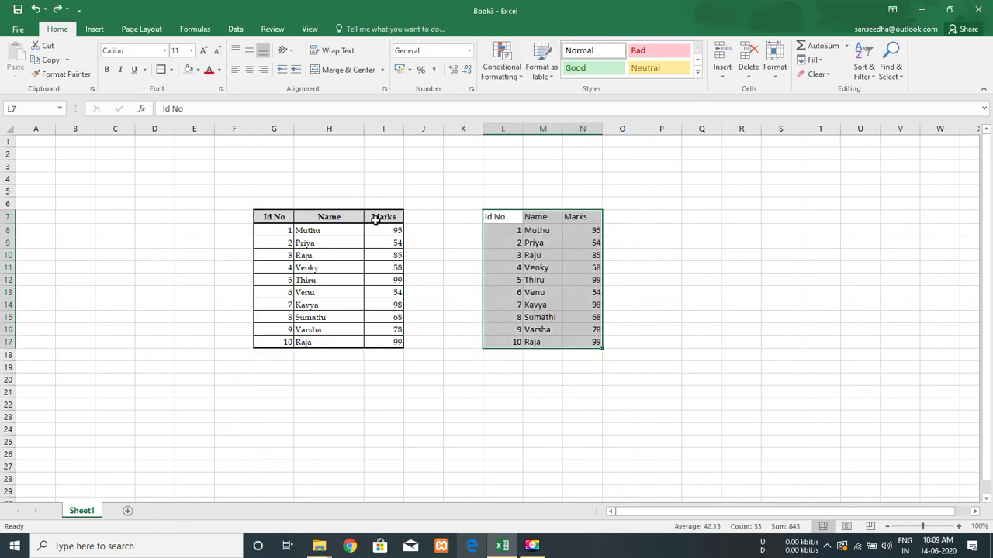
# Select columns G through I and delete them with Ctrl+-.
pyautogui.click(274, 216)
pyautogui.hotkey('ctrl', 'space')
pyautogui.hotkey('shift', 'Right')
pyautogui.hotkey('shift', 'Right')
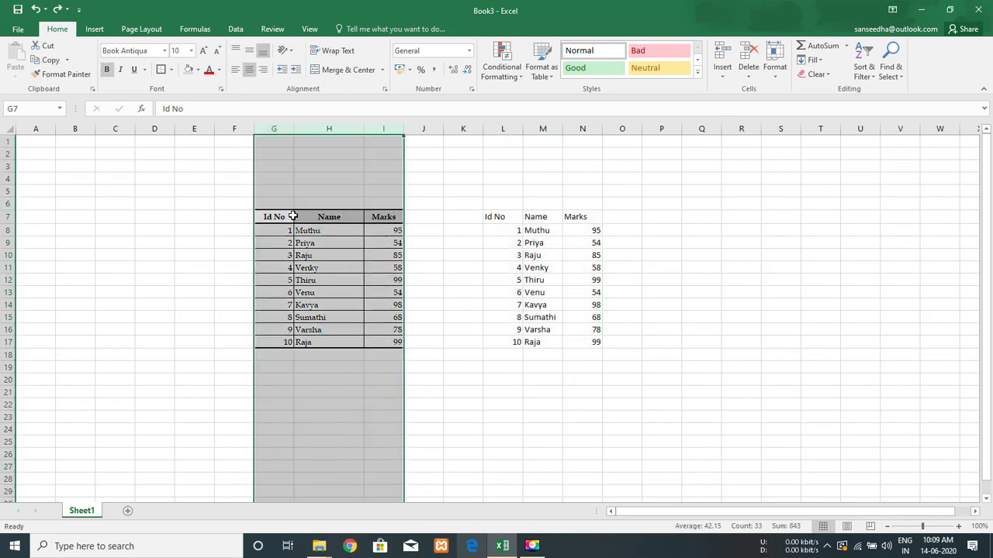
pyautogui.hotkey('ctrl', '-')
pyautogui.press('Down')
pyautogui.press('Down')
pyautogui.press('Right')
# Move through the shifted table's headers and Marks values, ending on the Marks header.
pyautogui.press('Right')
pyautogui.press('Down')
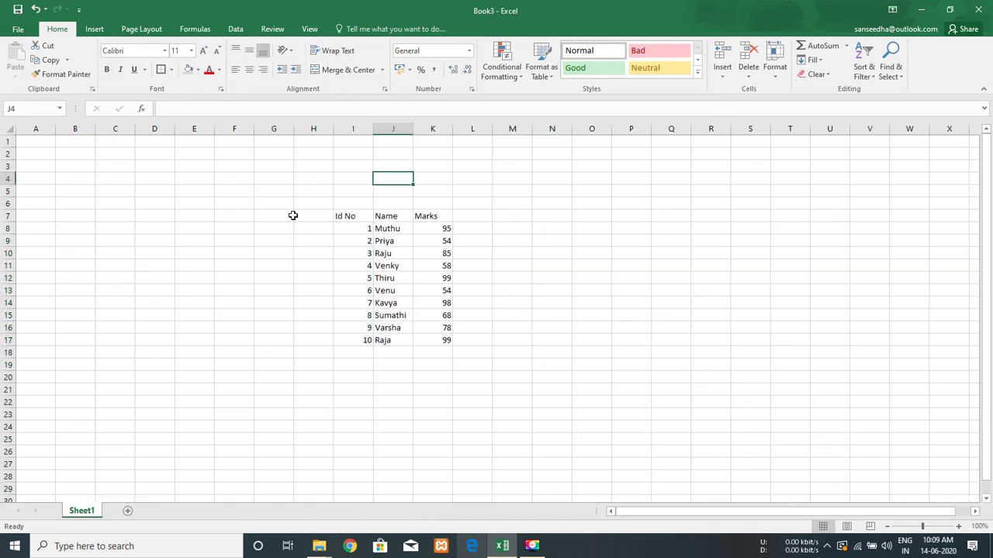
pyautogui.press('Down')
pyautogui.press('Down')
pyautogui.press('Down')
pyautogui.press('Right')
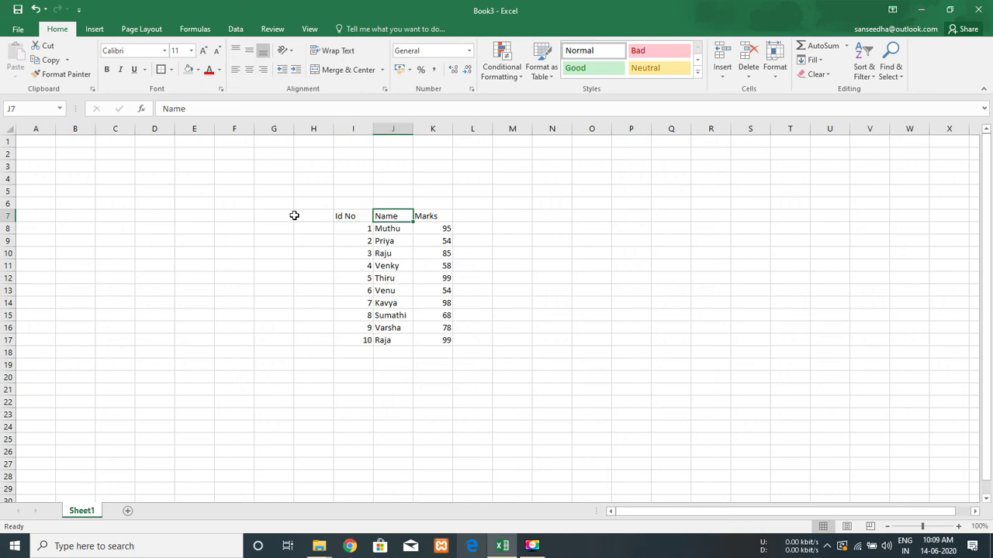
pyautogui.press('Down')
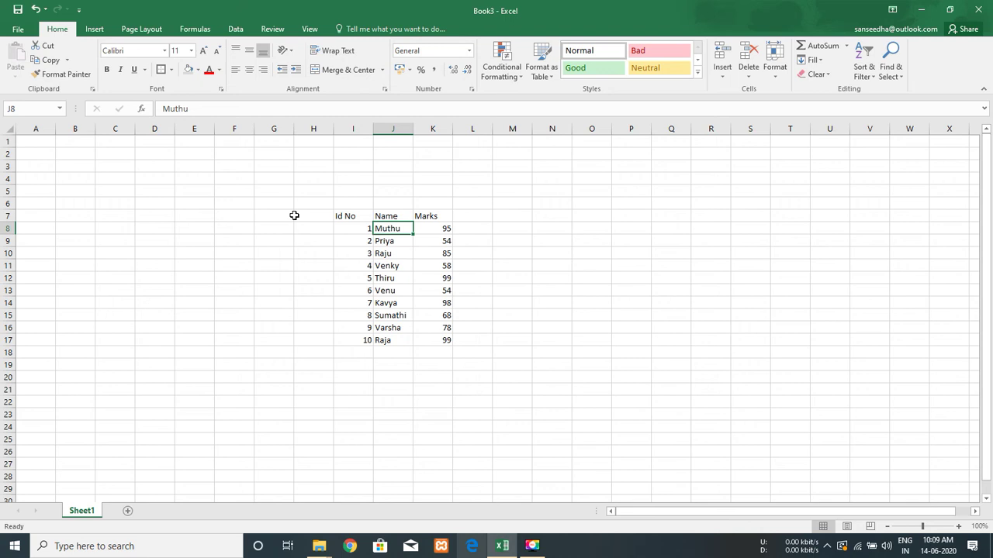
pyautogui.press('Right')
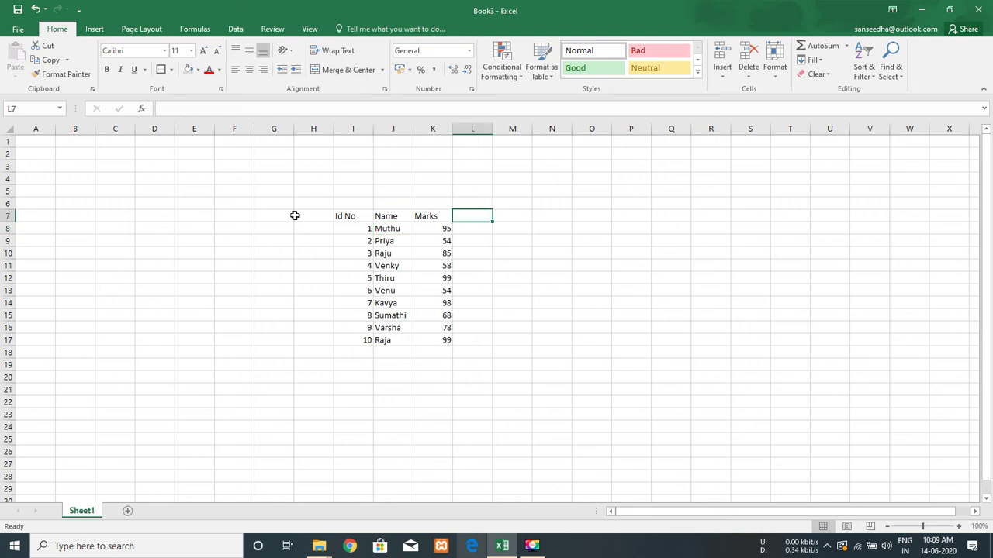
pyautogui.press('Left')
pyautogui.press('Down')
pyautogui.hotkey('ctrl', 'shift', 'Down')
pyautogui.press('Up')
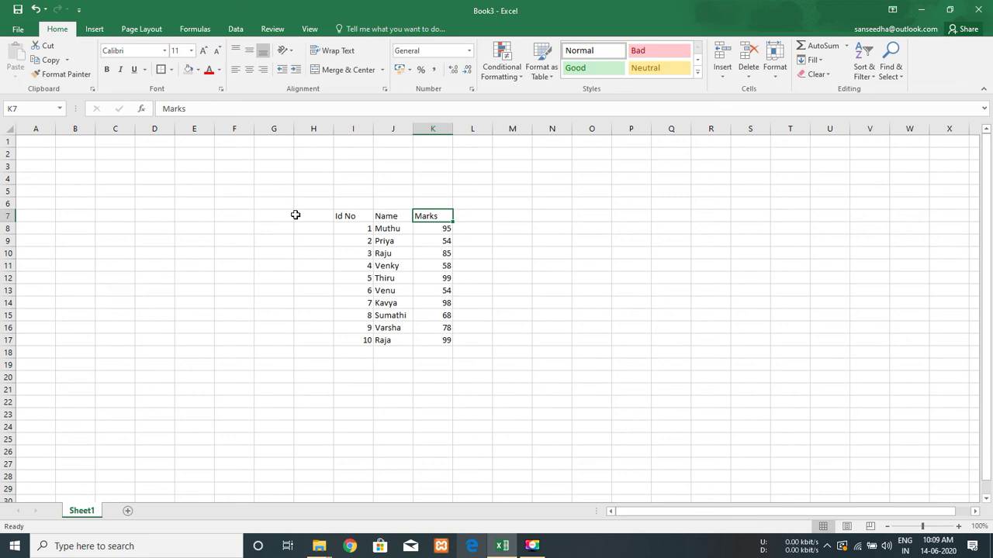
# Rename Marks to English and add Tamil and Maths column headers.
pyautogui.write('English')
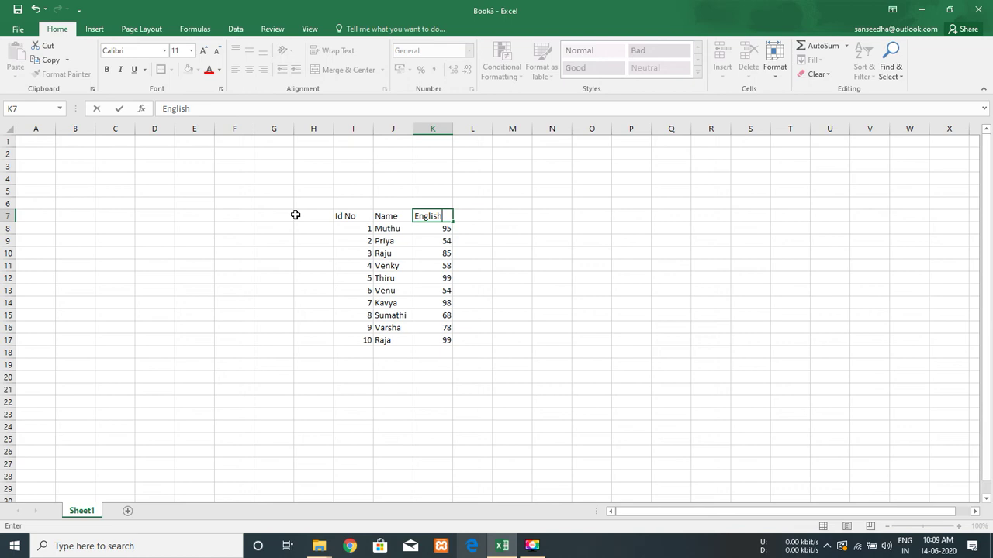
pyautogui.press('Tab')
pyautogui.write('Ta')
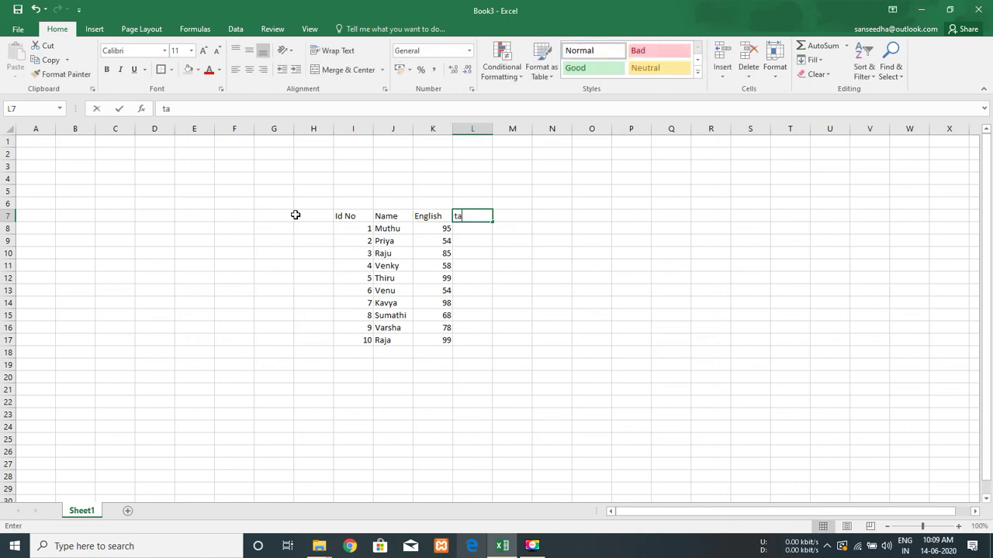
pyautogui.write('mil')
pyautogui.press('Escape')
pyautogui.write('Tami')
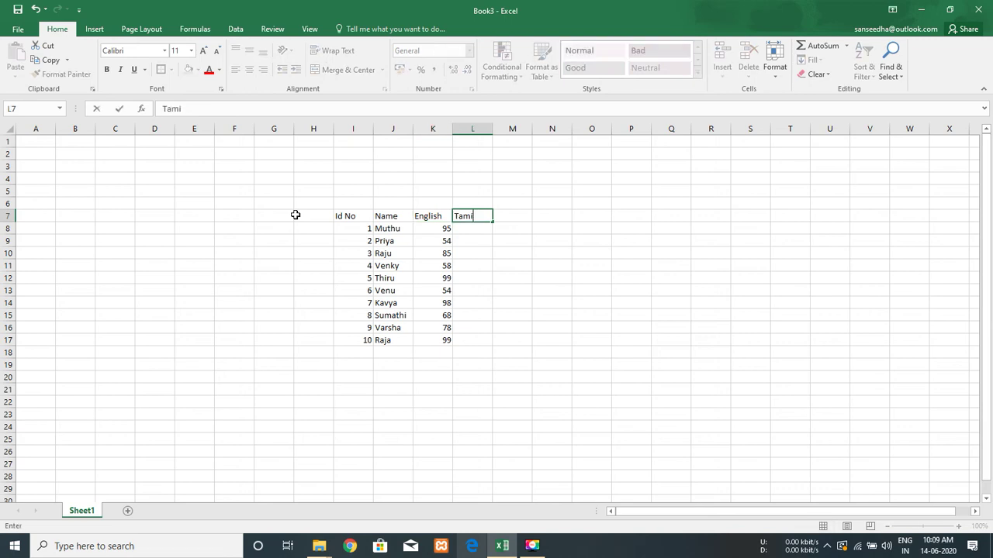
pyautogui.write('l')
pyautogui.press('Tab')
pyautogui.write('M')
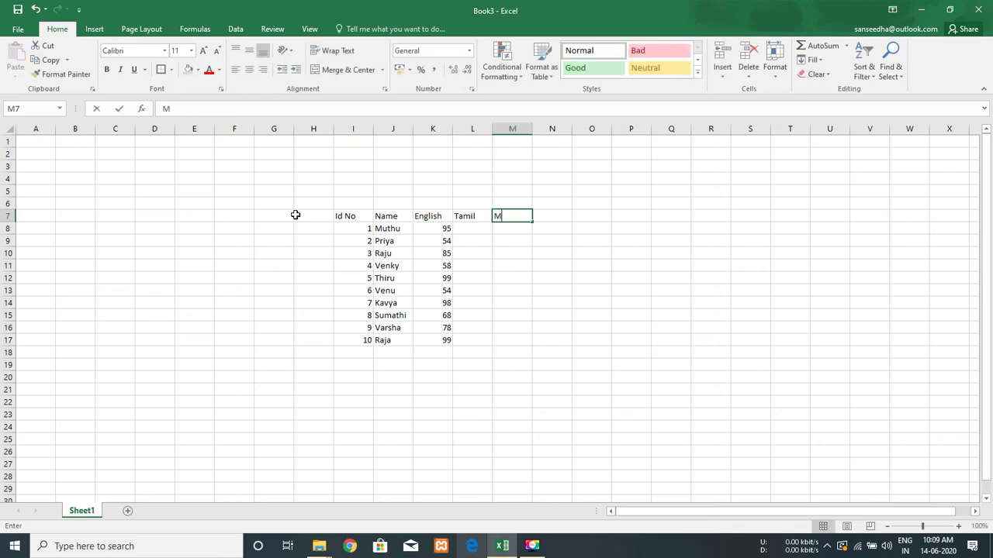
pyautogui.write('aths')
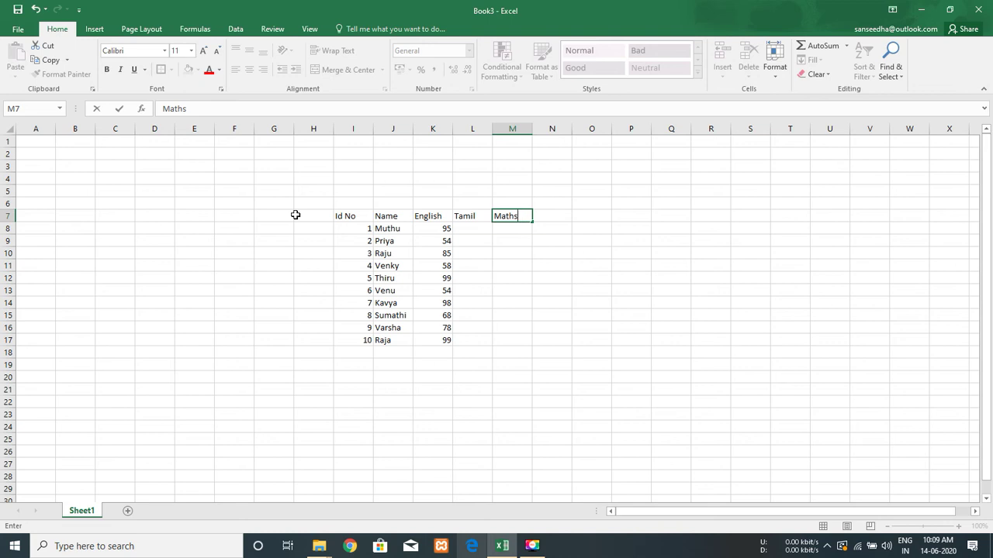
pyautogui.press('Return')
# Copy the ten English scores and paste them into the Tamil and Maths columns.
pyautogui.hotkey('ctrl', 'shift', 'Down')
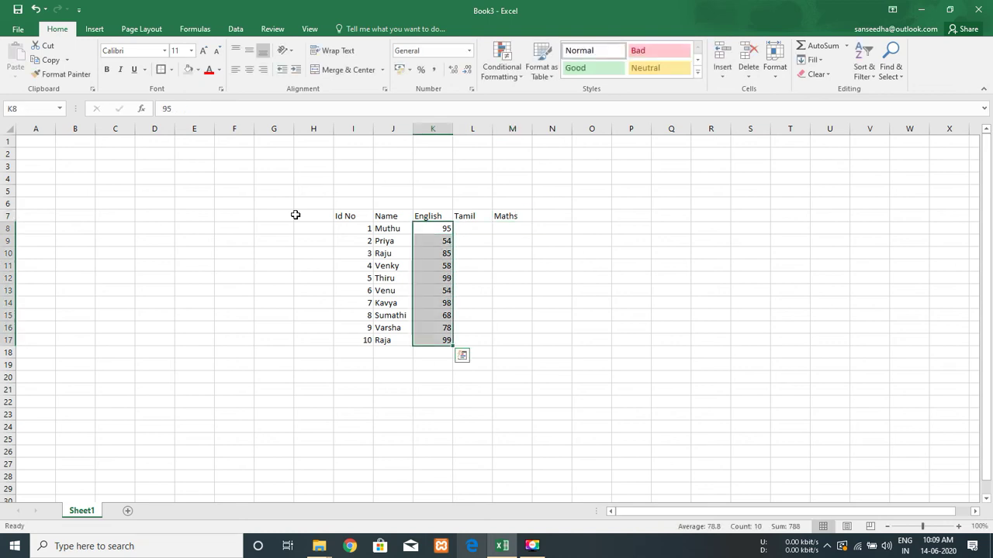
pyautogui.hotkey('ctrl', 'q')
pyautogui.hotkey('ctrl', 'c')
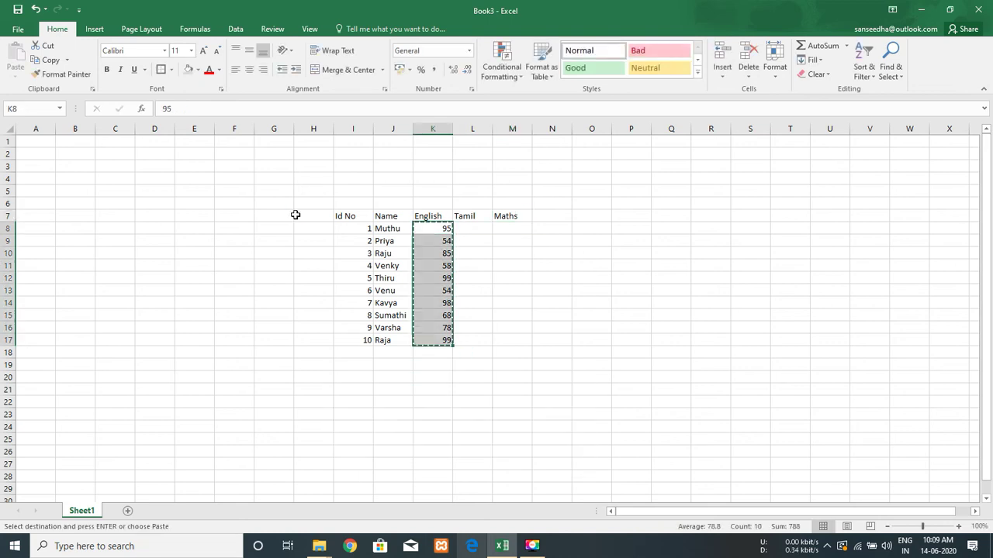
pyautogui.press('Right')
pyautogui.hotkey('ctrl', 'v')
pyautogui.press('Right')
pyautogui.hotkey('ctrl', 'v')
pyautogui.press('Escape')
pyautogui.press('Left')
pyautogui.press('Down')
pyautogui.press('Down')
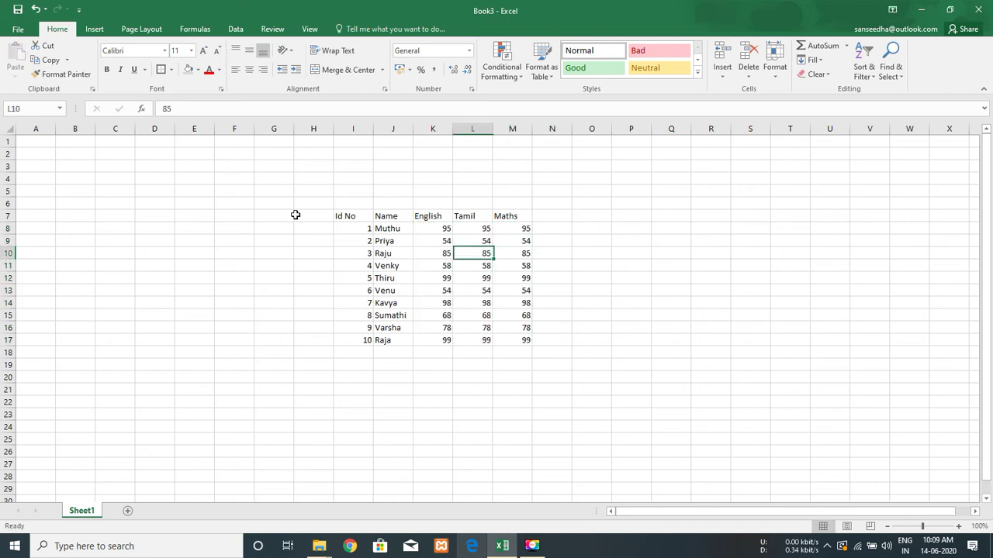
pyautogui.hotkey('ctrl', 'Down')
# Add a new row with Id 11 and name Vimal below the table.
pyautogui.press('Left')
pyautogui.press('Left')
pyautogui.press('Left')
pyautogui.press('Down')
pyautogui.write('11')
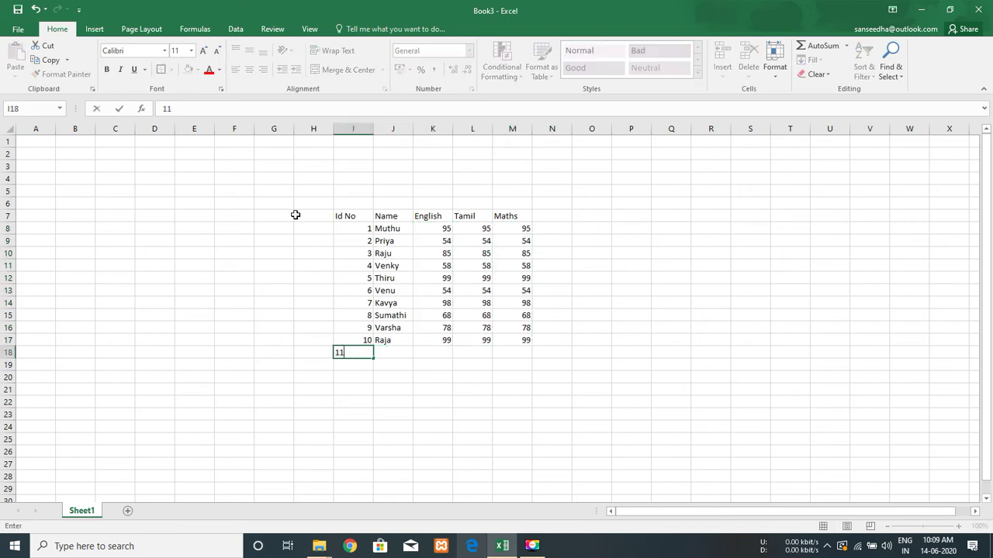
pyautogui.press('Tab')
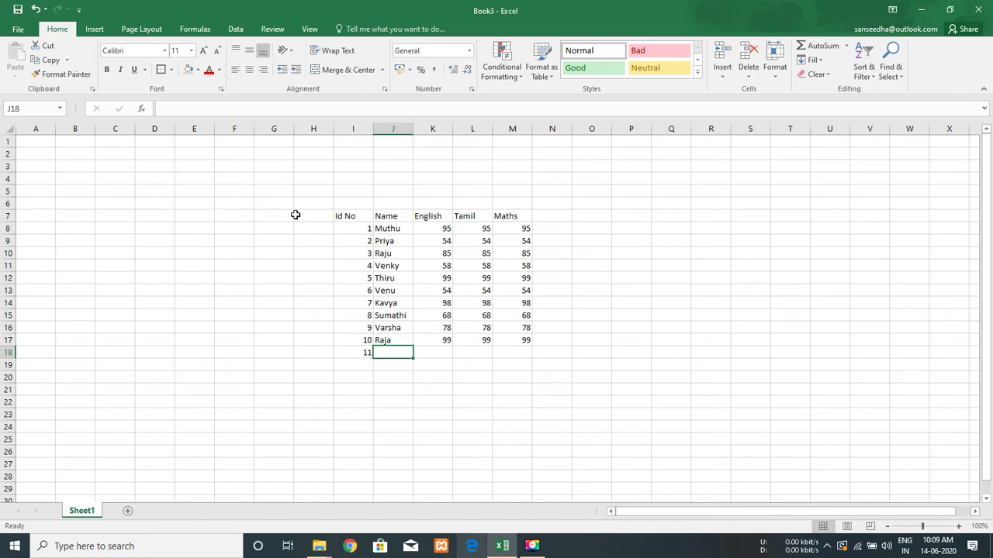
pyautogui.write('Vimal')
pyautogui.press('Tab')
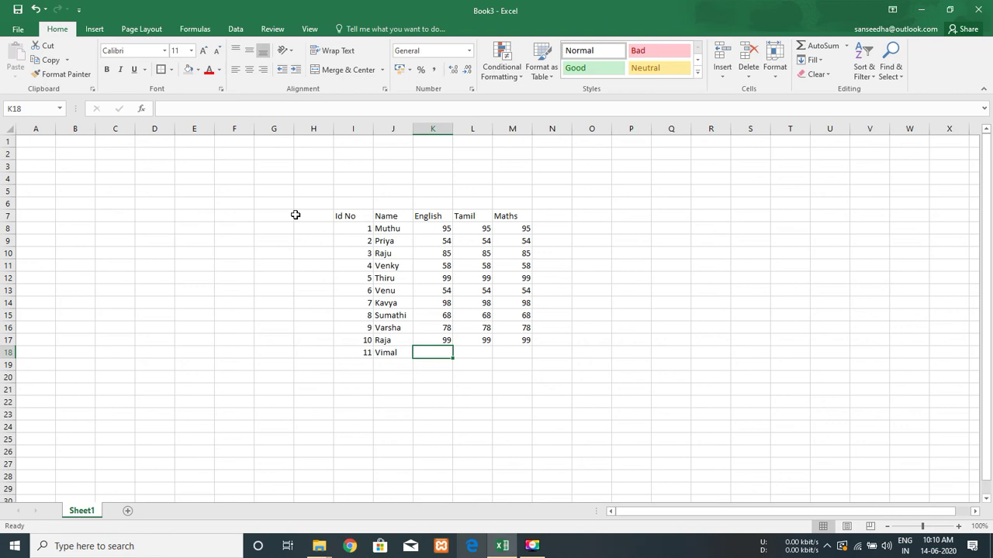
pyautogui.press('Left')
pyautogui.press('Left')
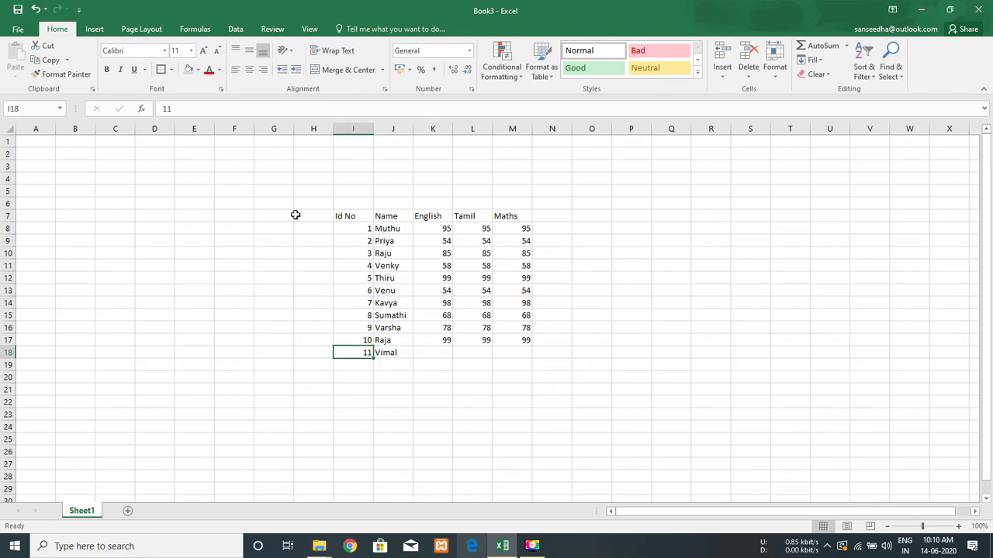
pyautogui.press('F2')
pyautogui.press('Tab')
pyautogui.press('Right')
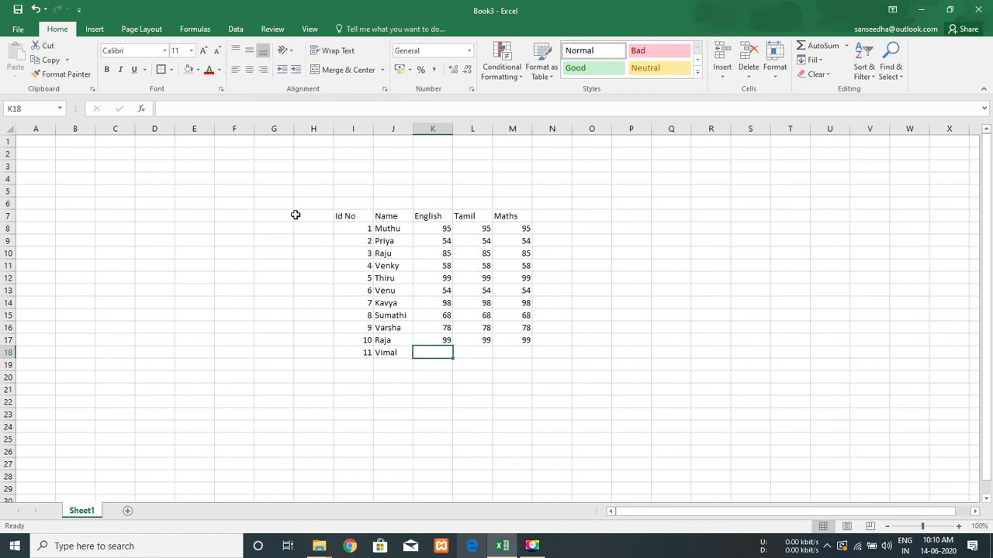
# Clear the Id 11 and Vimal entries, then select the whole I7:M17 score table.
pyautogui.hotkey('ctrl', 'Up')
pyautogui.hotkey('ctrl', 'Left')
pyautogui.hotkey('ctrl', 'Down')
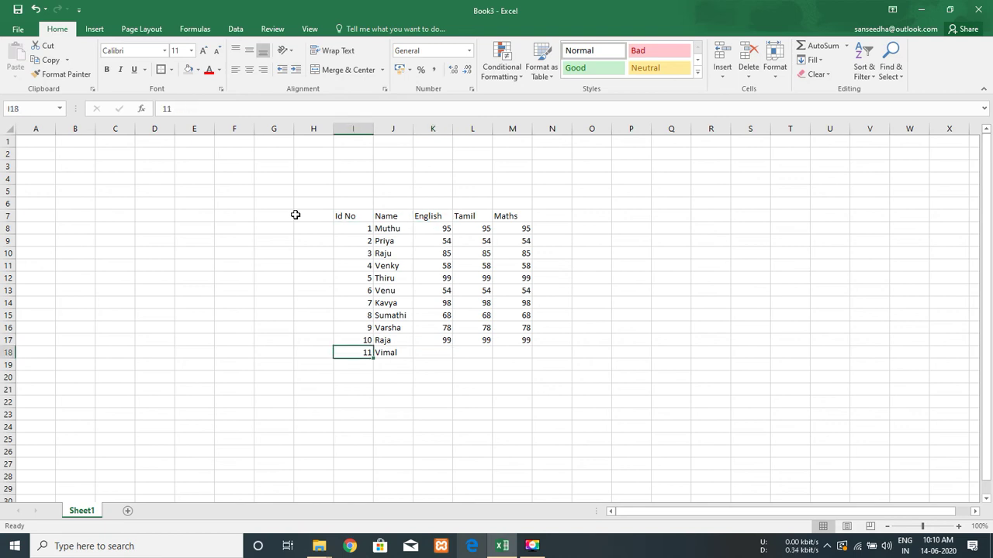
pyautogui.hotkey('shift', 'Right')
pyautogui.press('Delete')
pyautogui.press('Up')
pyautogui.hotkey('ctrl', 'Up')
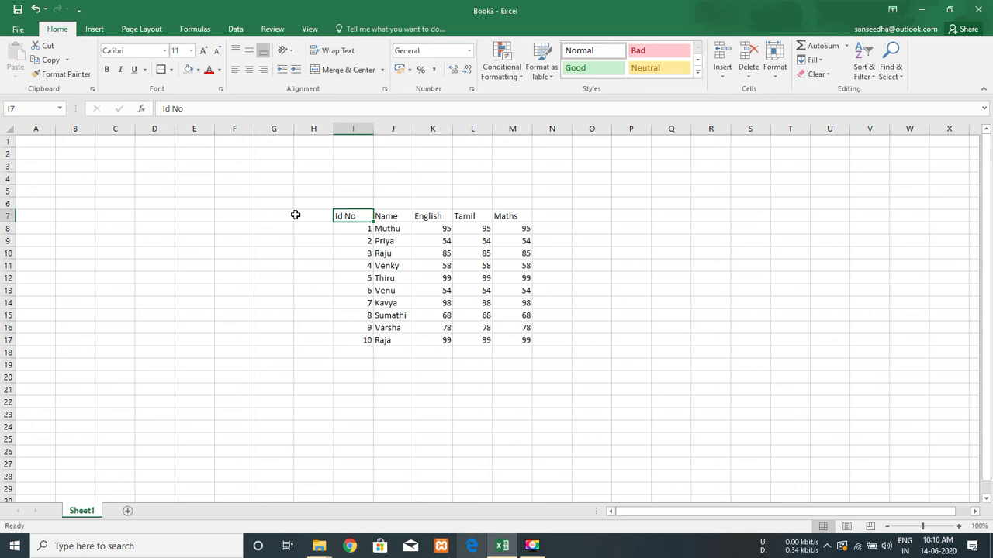
pyautogui.hotkey('ctrl', 'a')
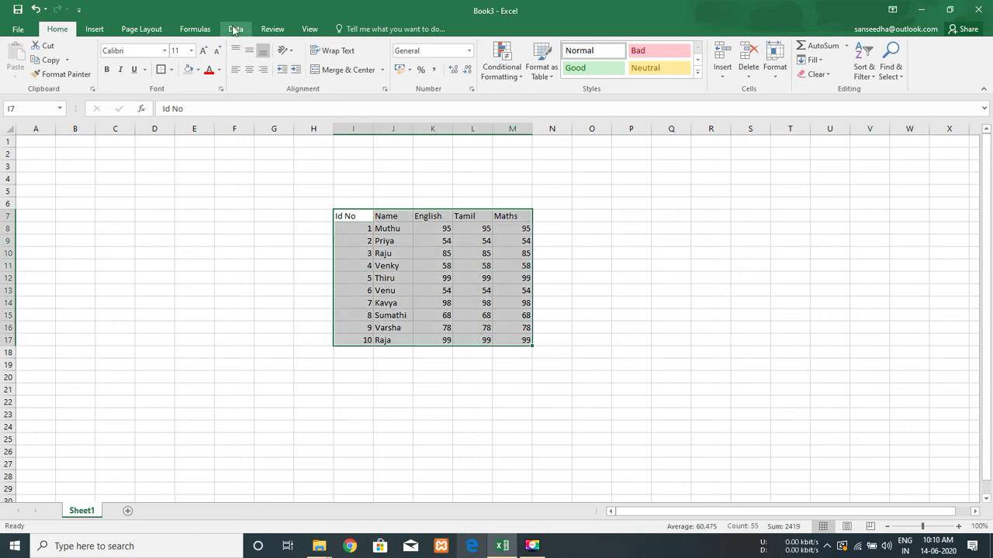
# Look over the Data and Home ribbons, table styles and cell shortcut menu, ending on Data.
pyautogui.click(235, 29)
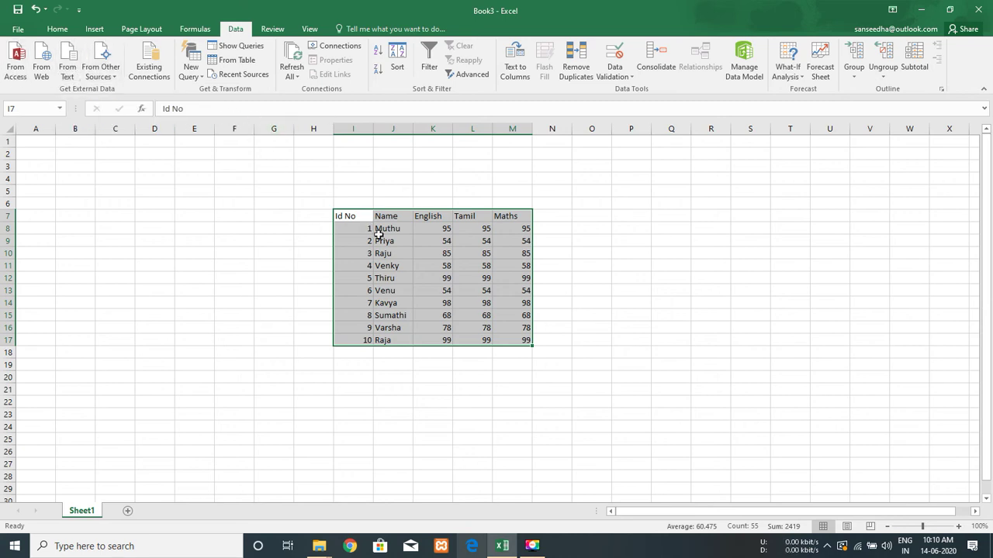
pyautogui.click(57, 30)
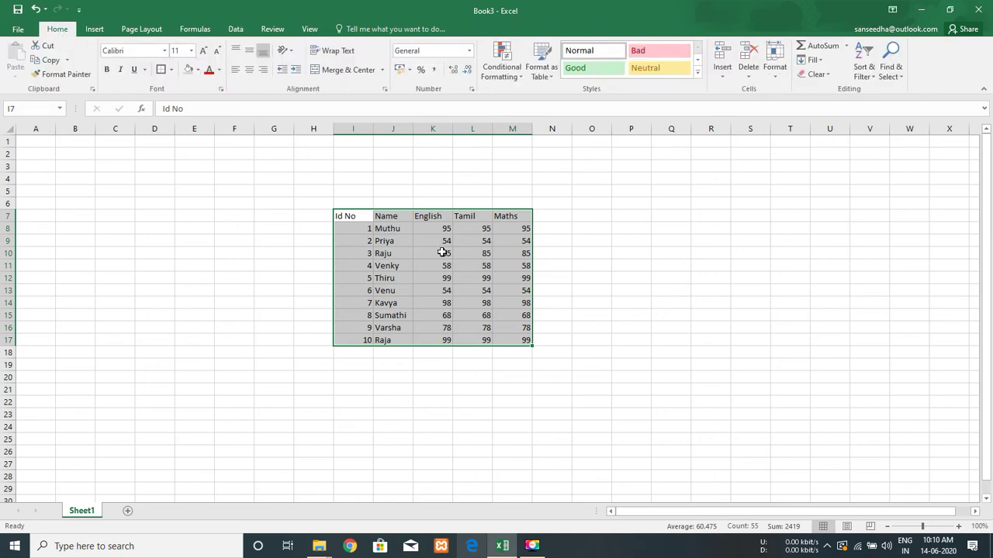
pyautogui.click(551, 76)
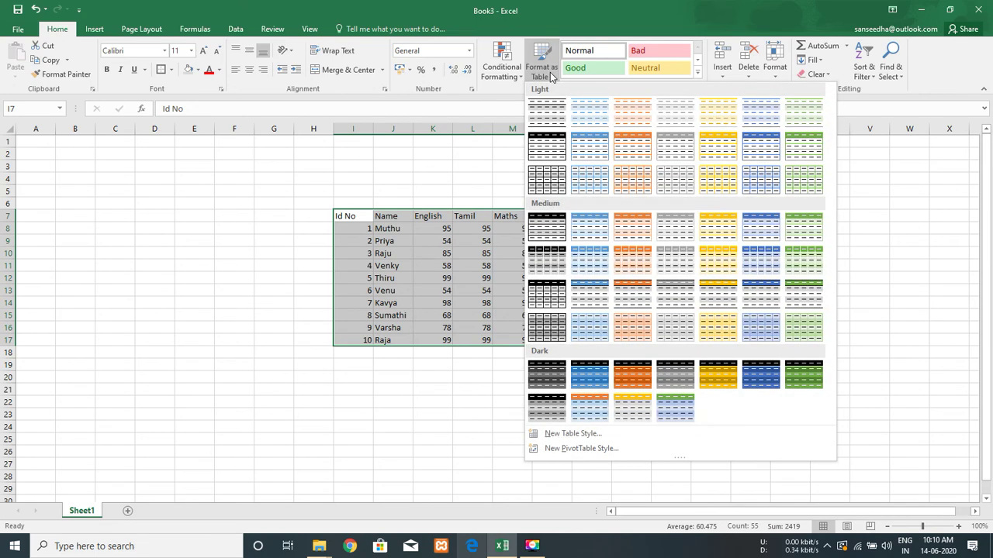
pyautogui.click(550, 73)
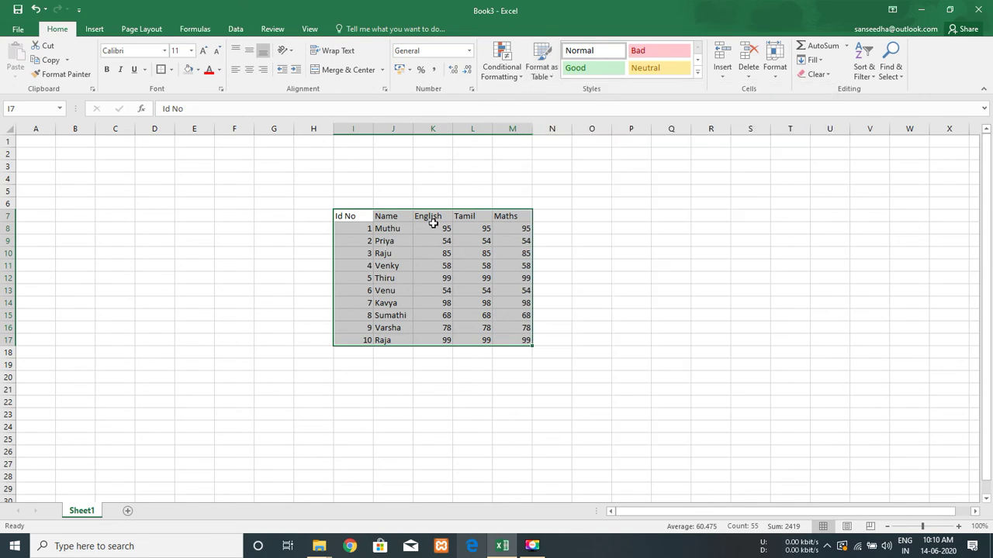
pyautogui.rightClick(432, 223)
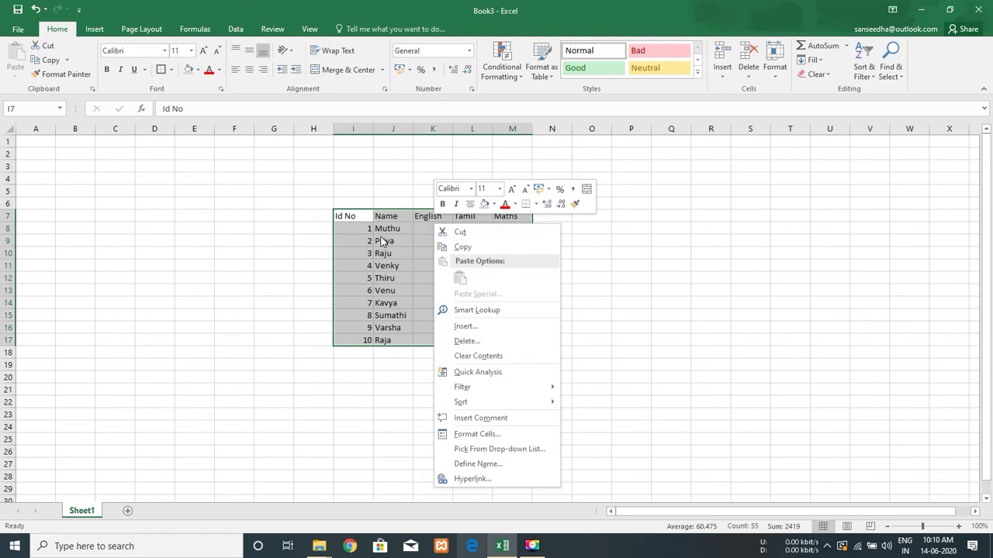
pyautogui.press('Escape')
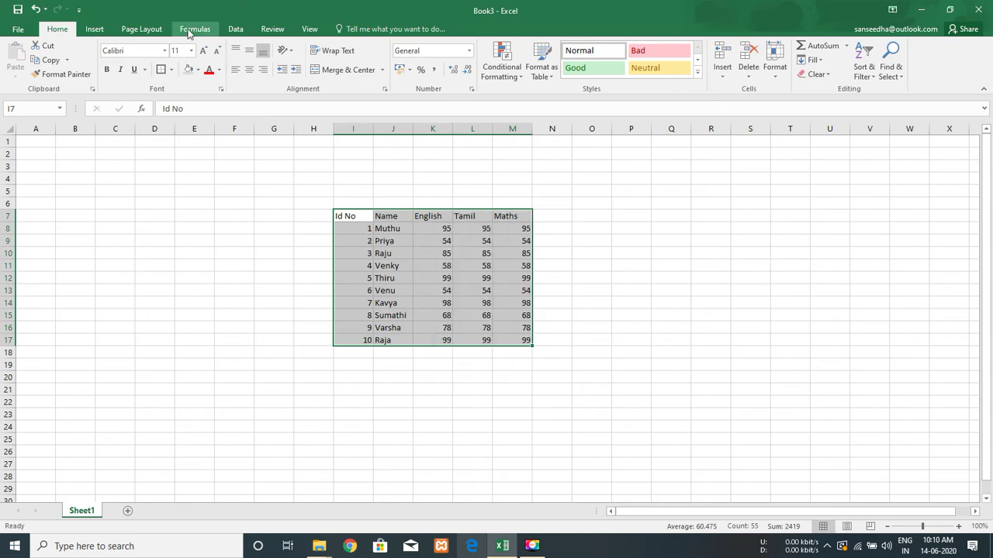
pyautogui.click(233, 31)
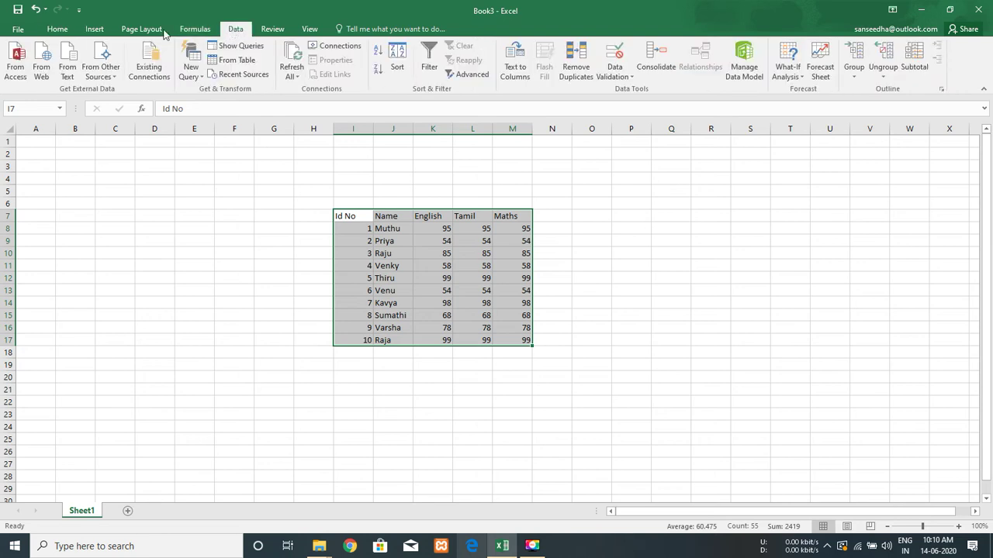
# Open Quick Access Toolbar customization and list commands from All Commands.
pyautogui.rightClick(236, 32)
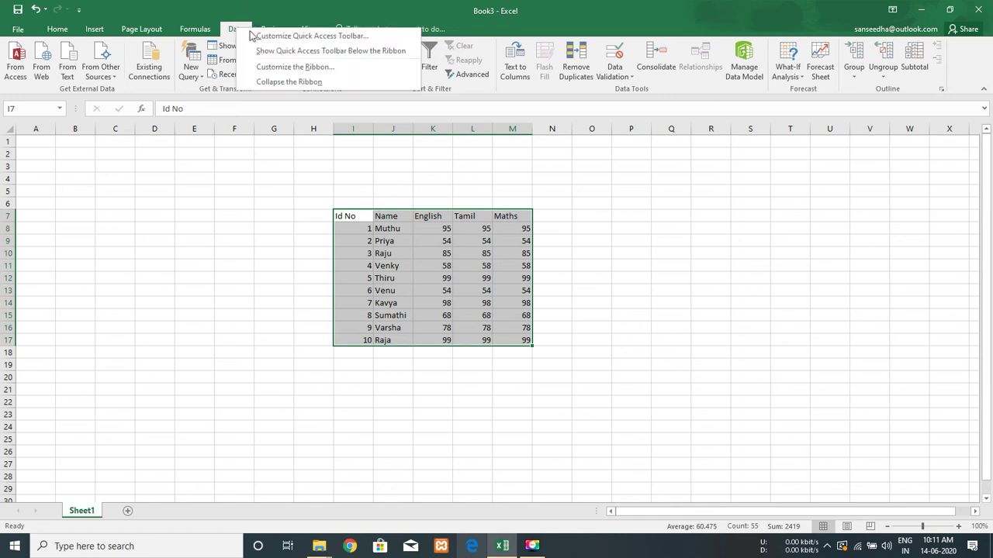
pyautogui.click(256, 35)
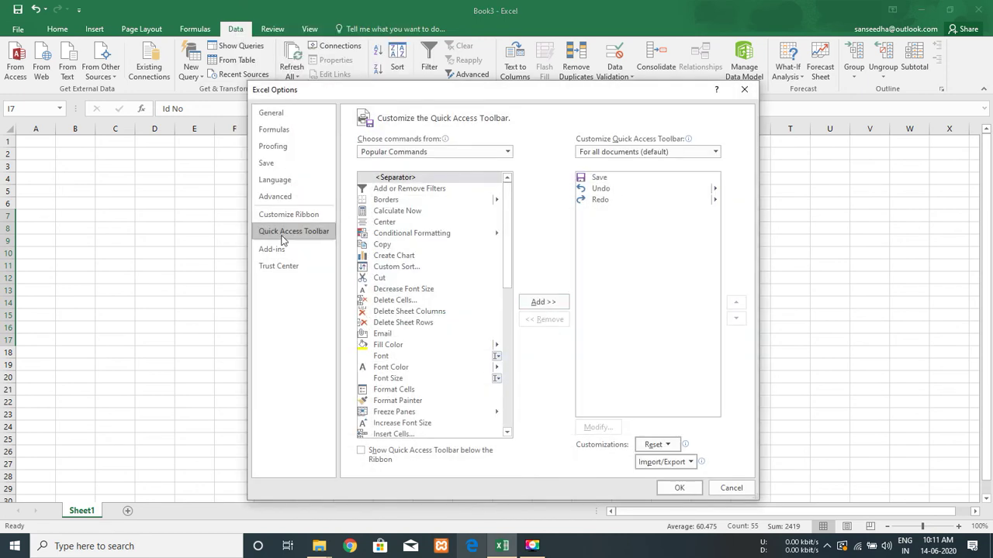
pyautogui.click(508, 154)
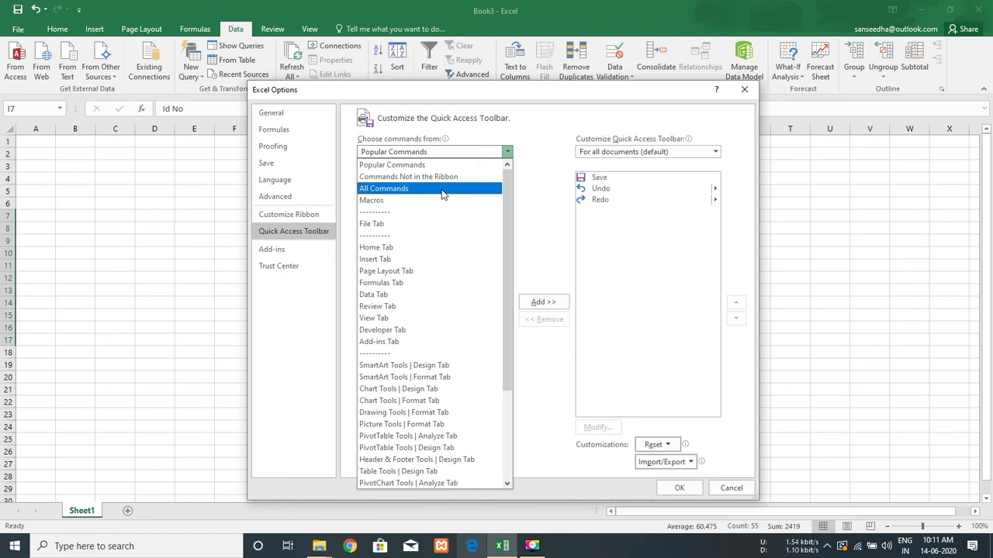
pyautogui.press('Escape')
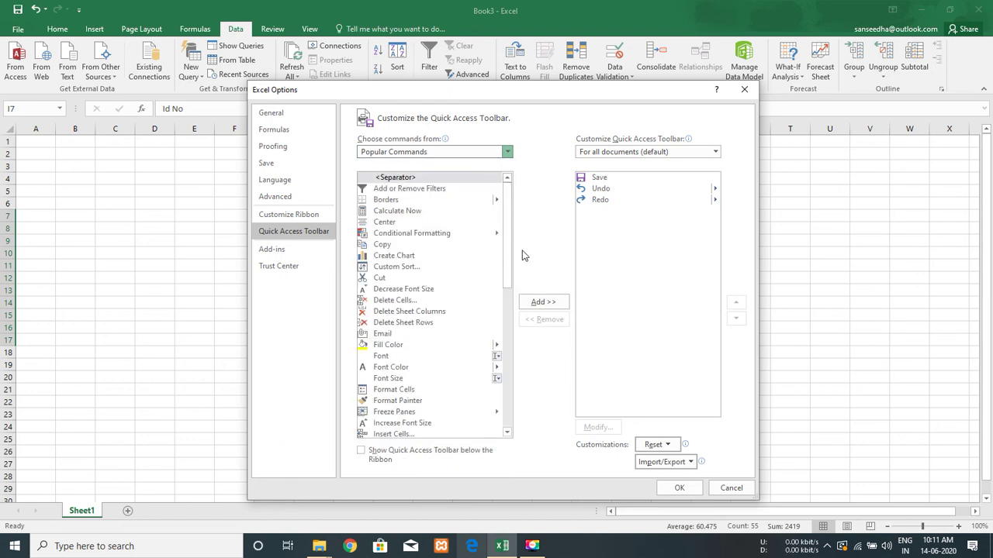
pyautogui.click(492, 155)
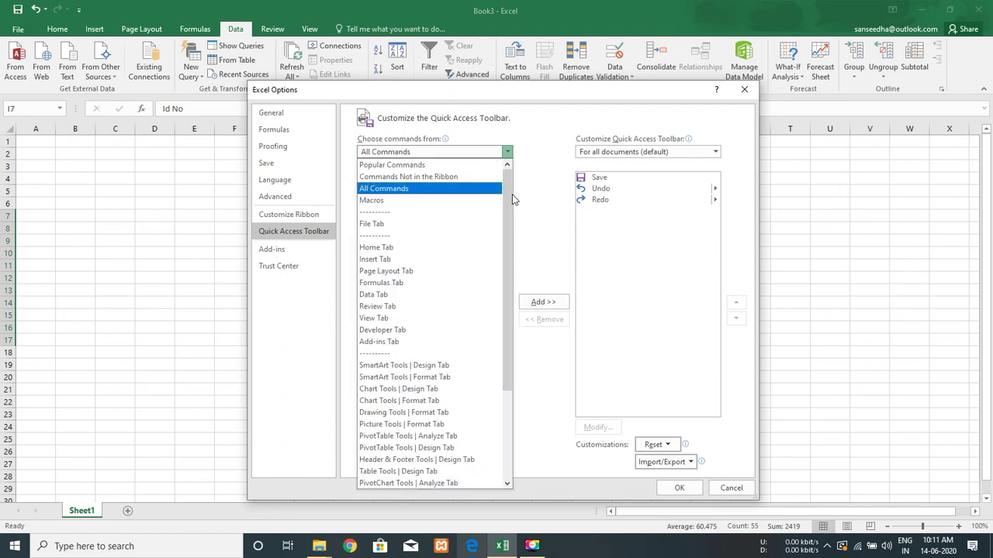
pyautogui.click(439, 186)
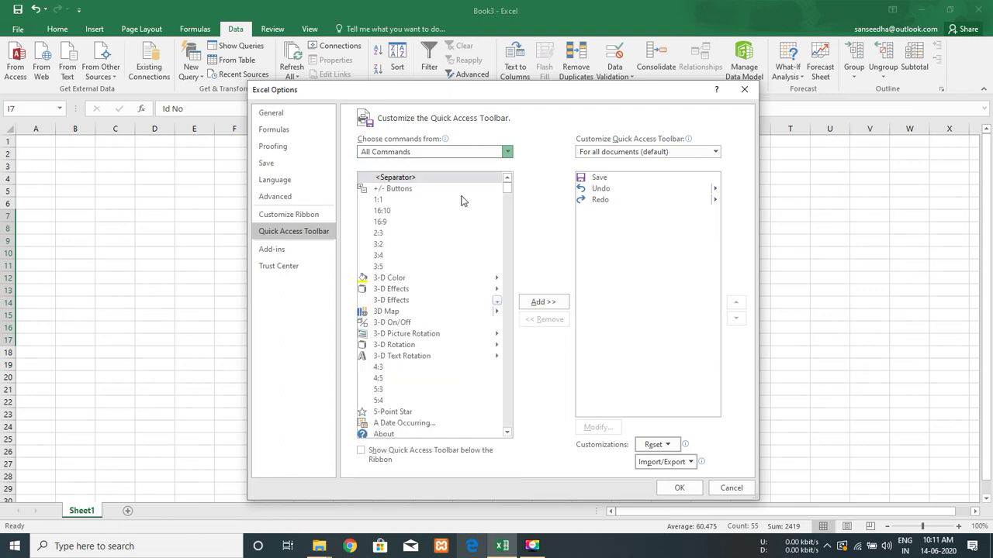
# Find Form..., add it to the Quick Access Toolbar and confirm with OK.
pyautogui.moveTo(509, 200); pyautogui.dragTo(504, 263)
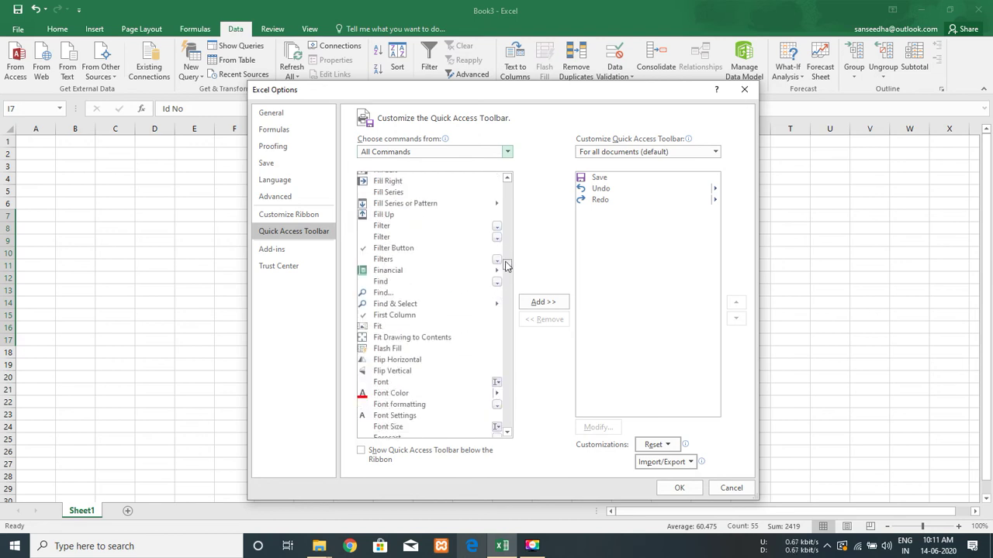
pyautogui.click(507, 433)
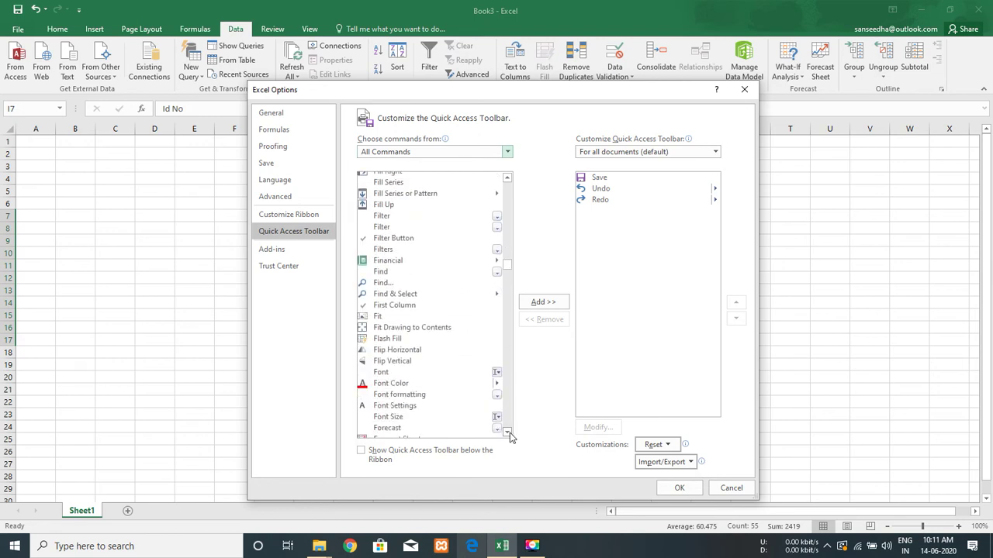
pyautogui.click(506, 433)
pyautogui.click(506, 433)
pyautogui.click(506, 433)
pyautogui.click(506, 433)
pyautogui.click(378, 402)
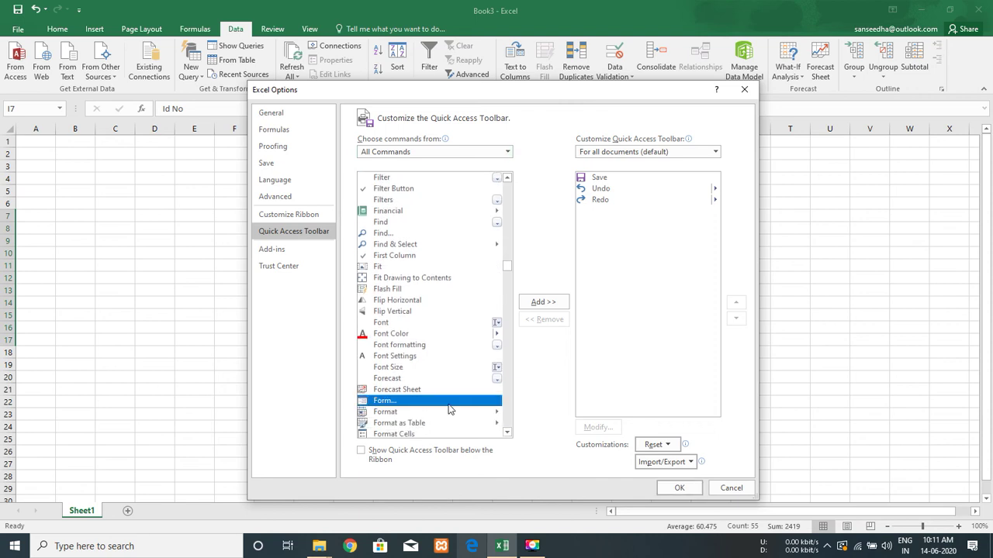
pyautogui.click(542, 303)
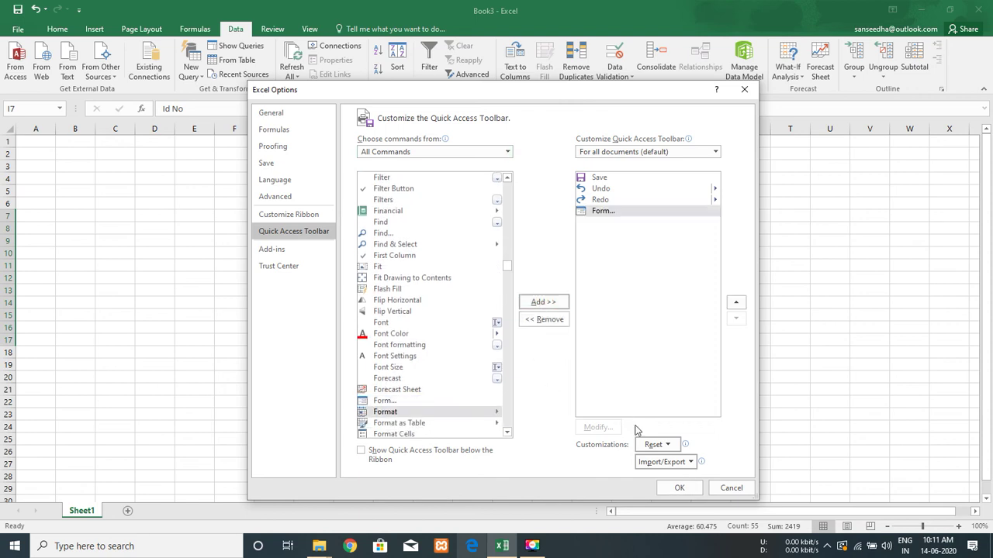
pyautogui.click(678, 488)
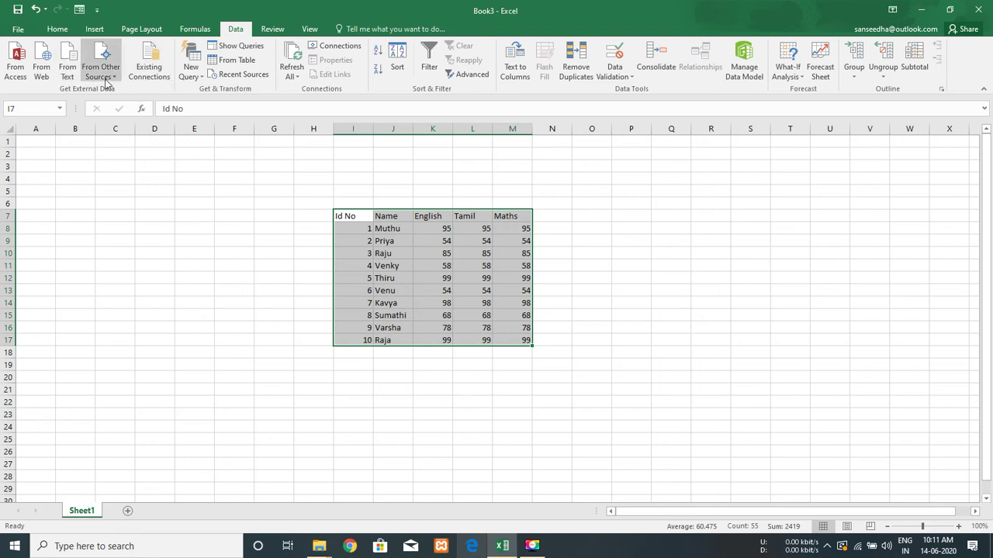
# Convert the marks range I7:M17 into a table with headers via Insert > Table.
pyautogui.click(195, 29)
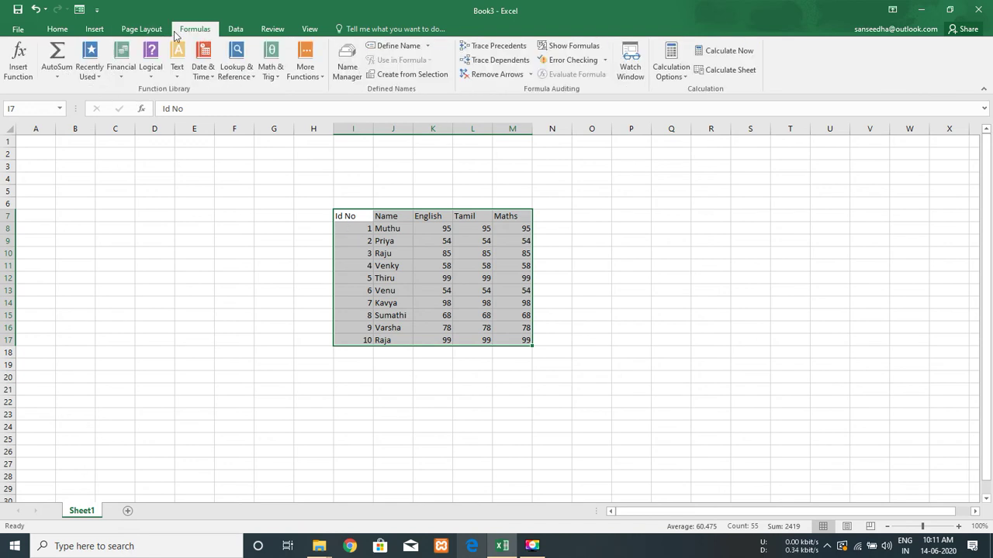
pyautogui.click(152, 33)
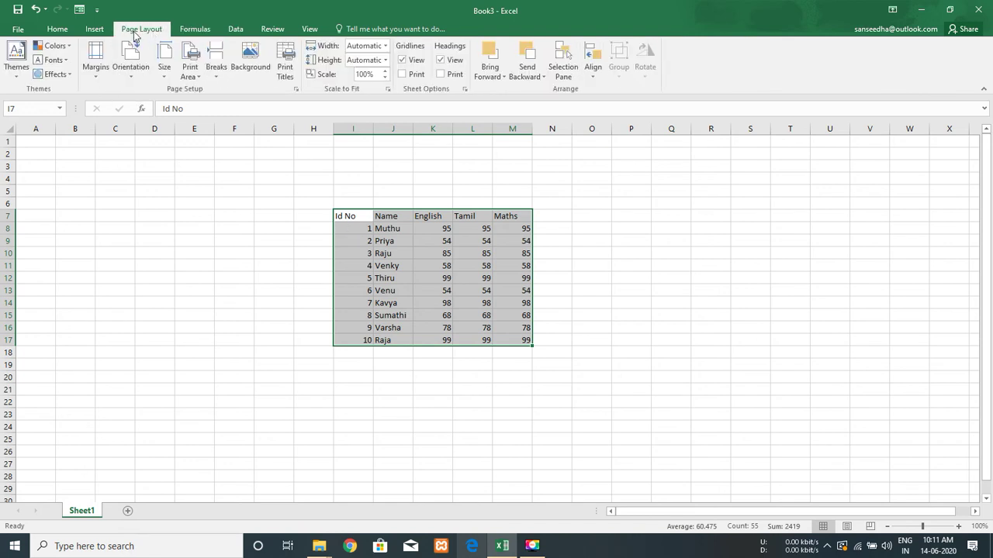
pyautogui.click(101, 34)
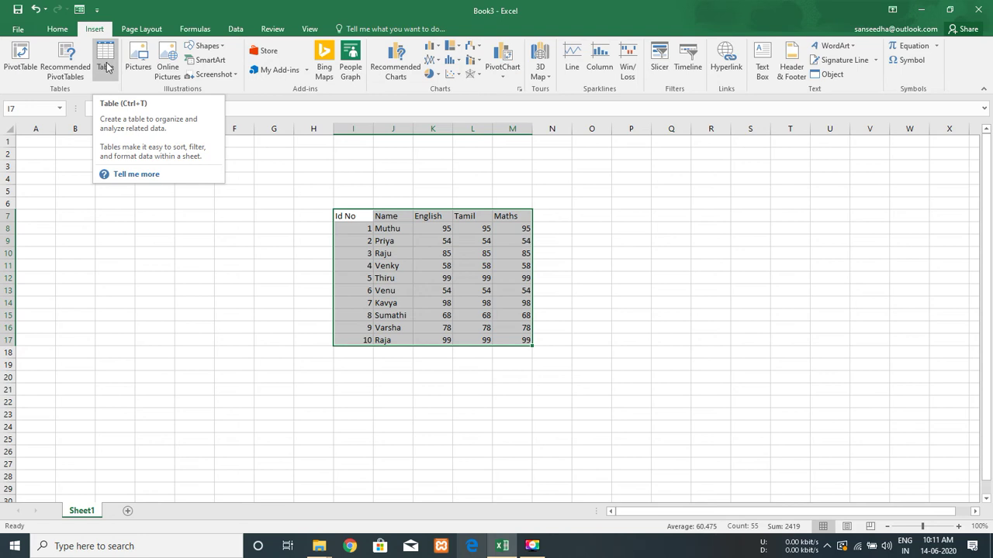
pyautogui.click(107, 68)
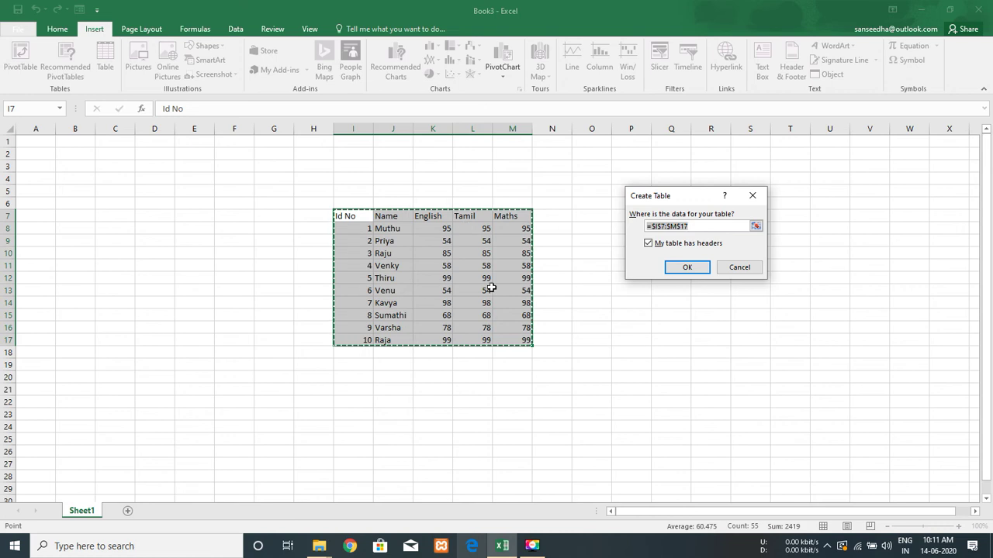
pyautogui.click(683, 269)
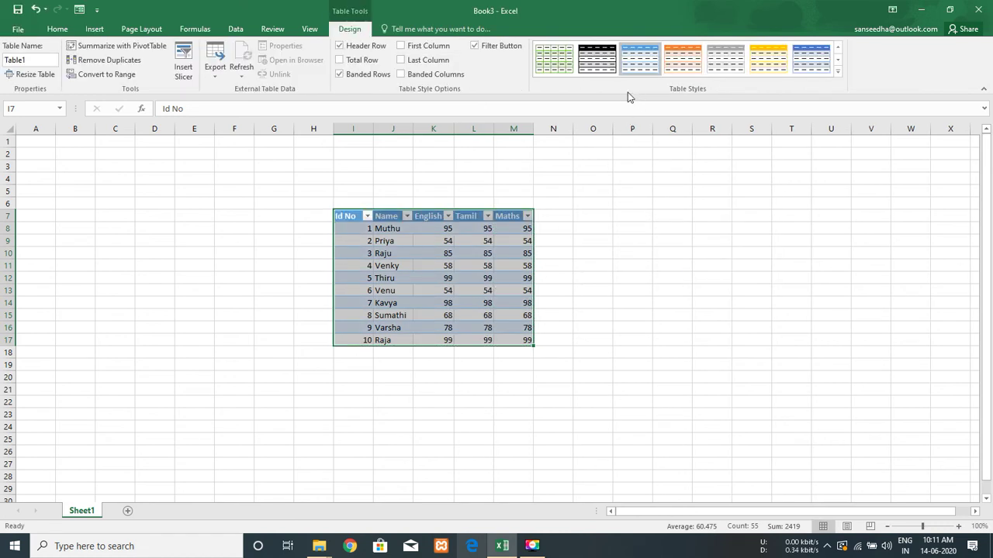
# Apply a gold Medium table style, then undo it so the table stays blue.
pyautogui.click(837, 71)
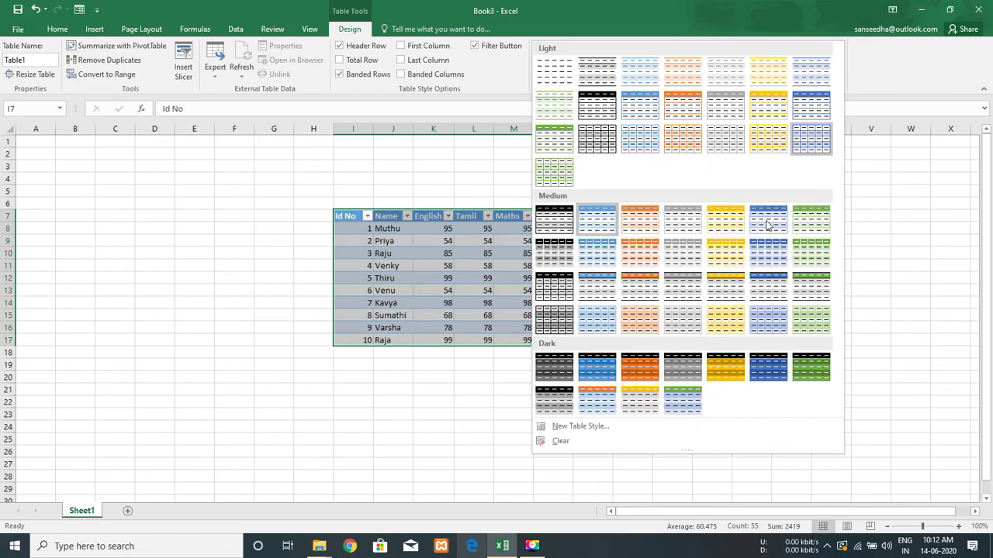
pyautogui.click(715, 226)
pyautogui.hotkey('ctrl', 'z')
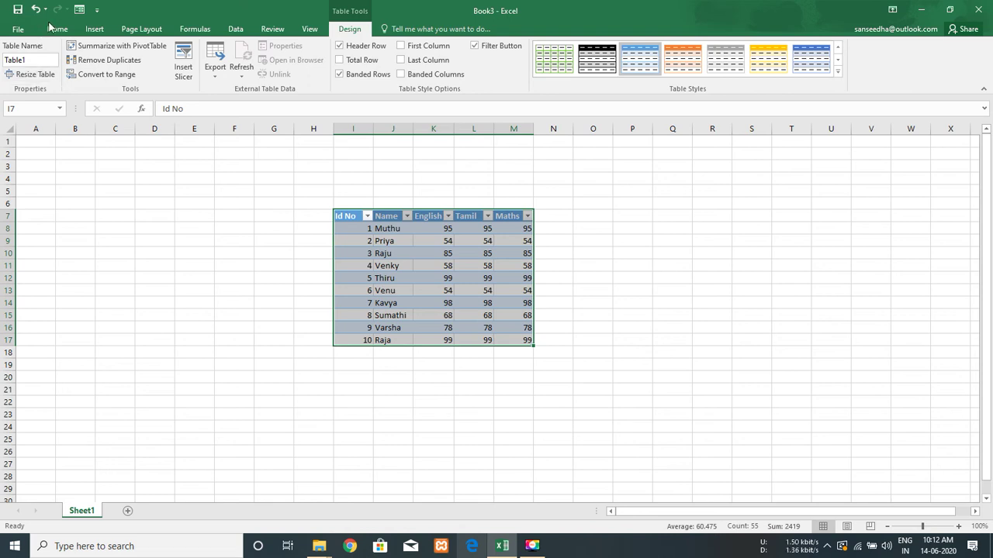
pyautogui.scroll(7, 408, 80)
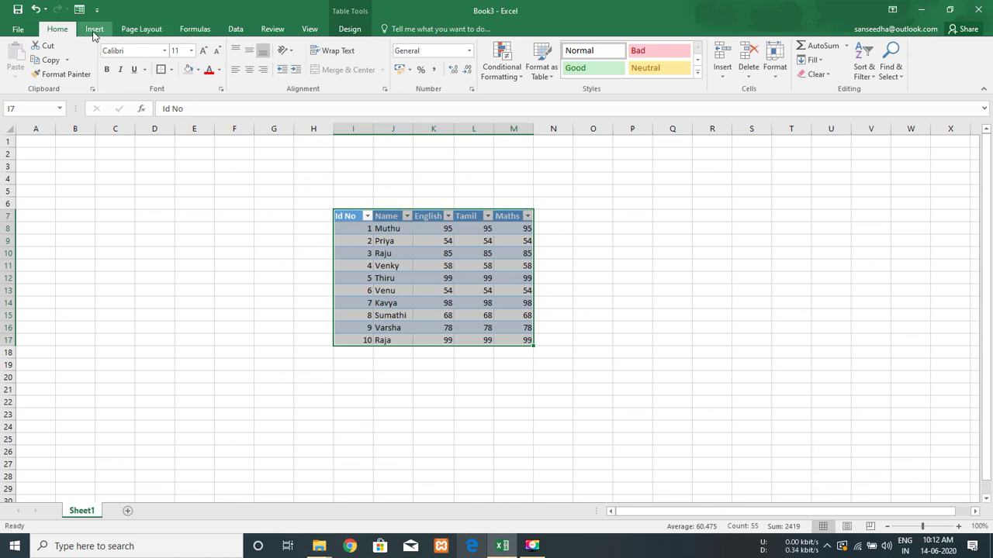
# Look through the Insert and Data ribbon commands, then select cell I11 inside the table.
pyautogui.click(94, 32)
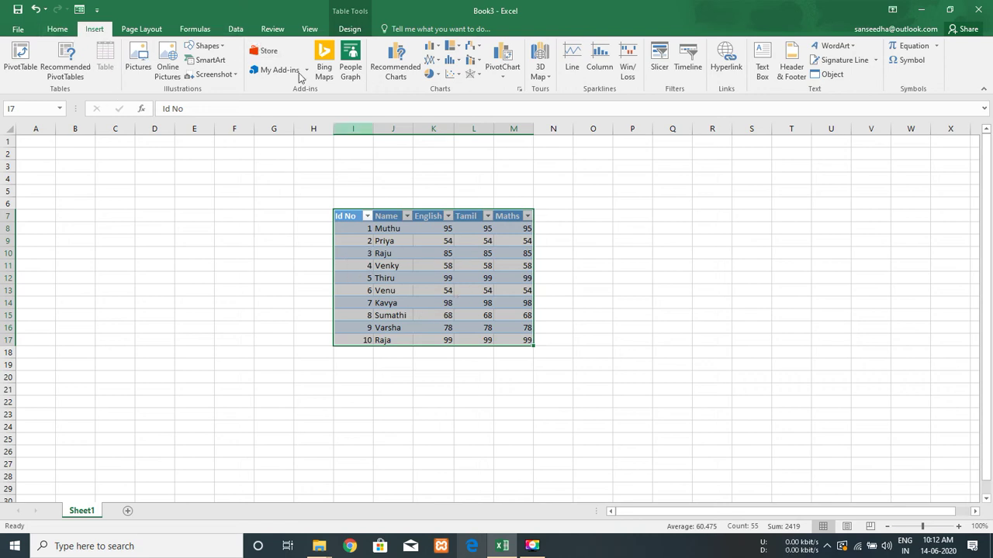
pyautogui.click(235, 30)
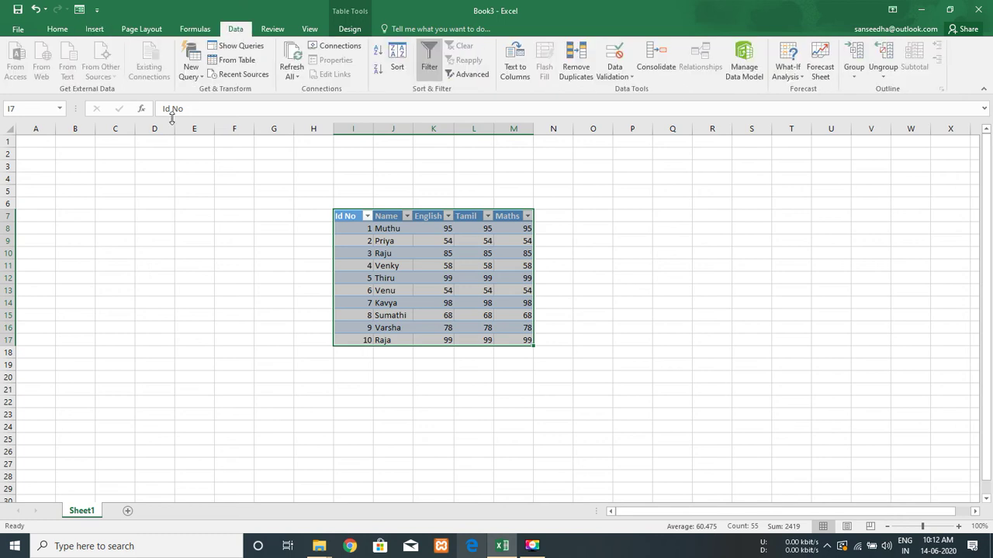
pyautogui.click(95, 30)
pyautogui.click(372, 265)
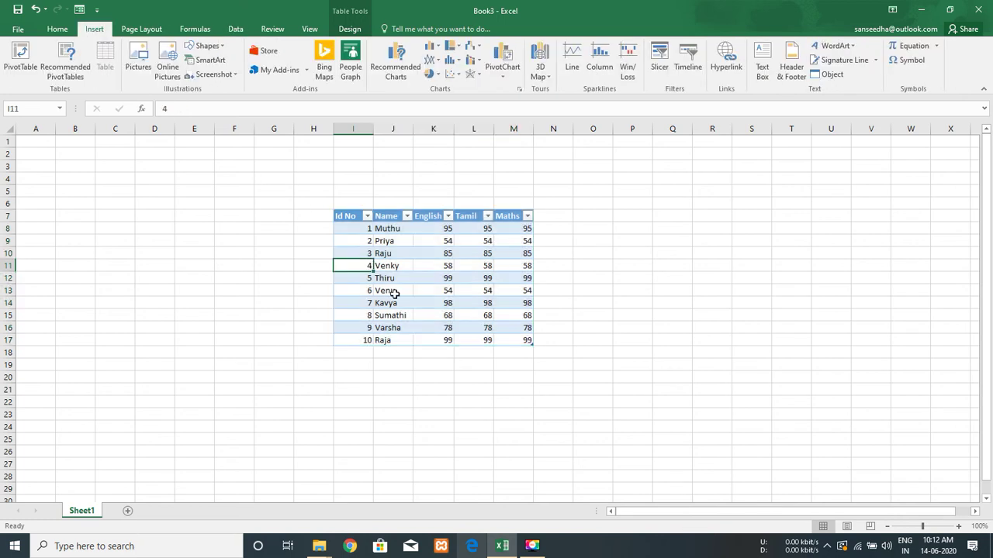
# Open the marks table's data form beside the table, showing record 1 of 10.
pyautogui.click(82, 11)
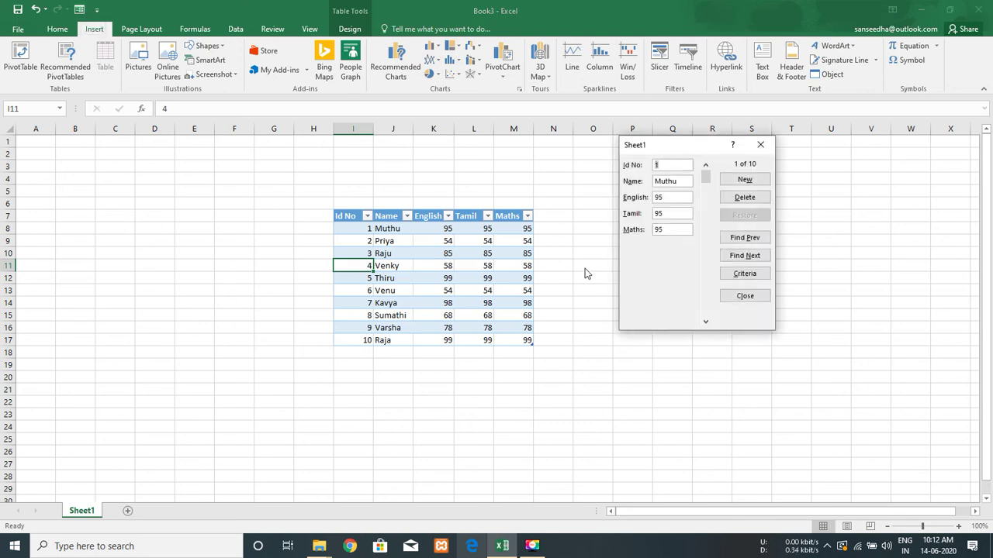
pyautogui.moveTo(676, 148); pyautogui.dragTo(674, 184)
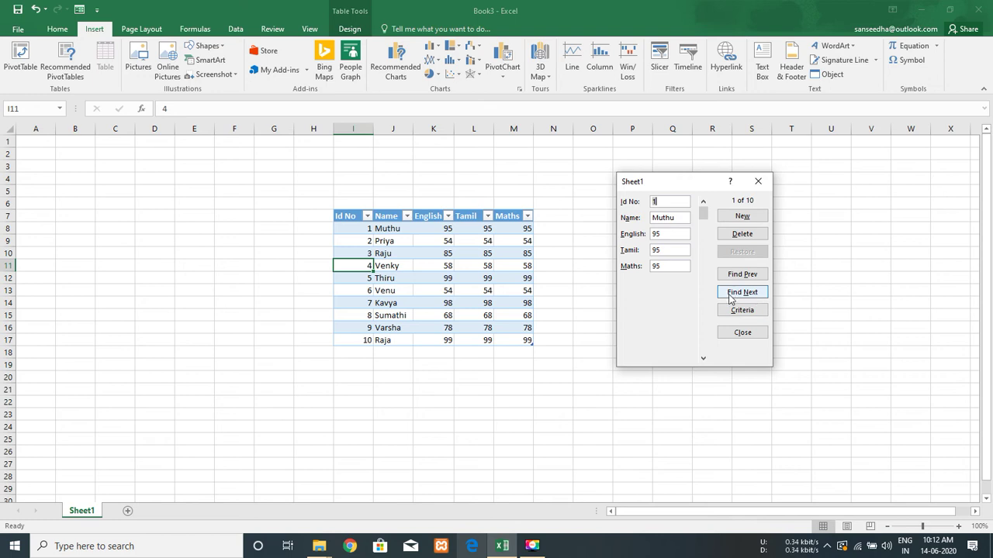
pyautogui.click(757, 299)
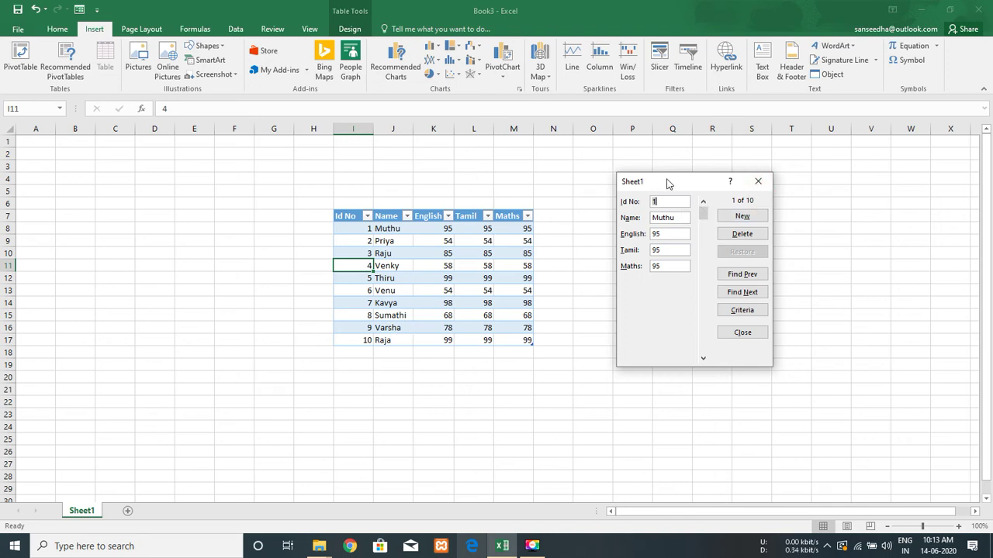
# Add a new record with Id 11 and marks 85, 96 and 78 through the form.
pyautogui.click(748, 219)
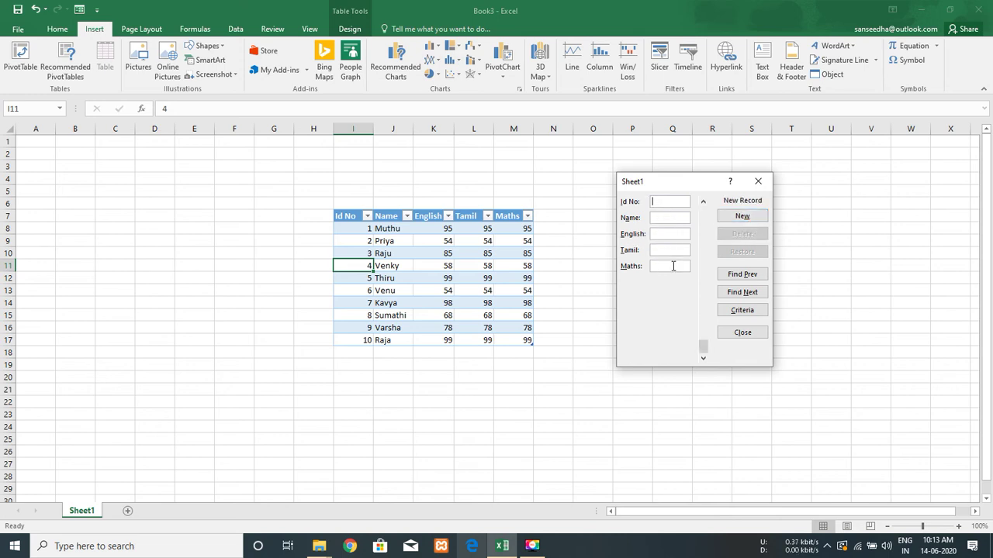
pyautogui.write('11')
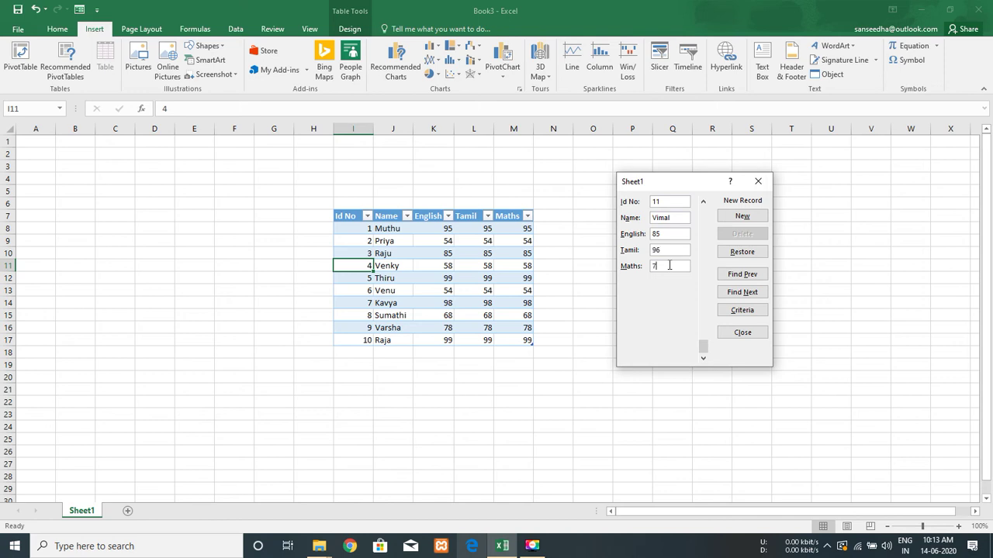
pyautogui.write('8')
pyautogui.click(742, 217)
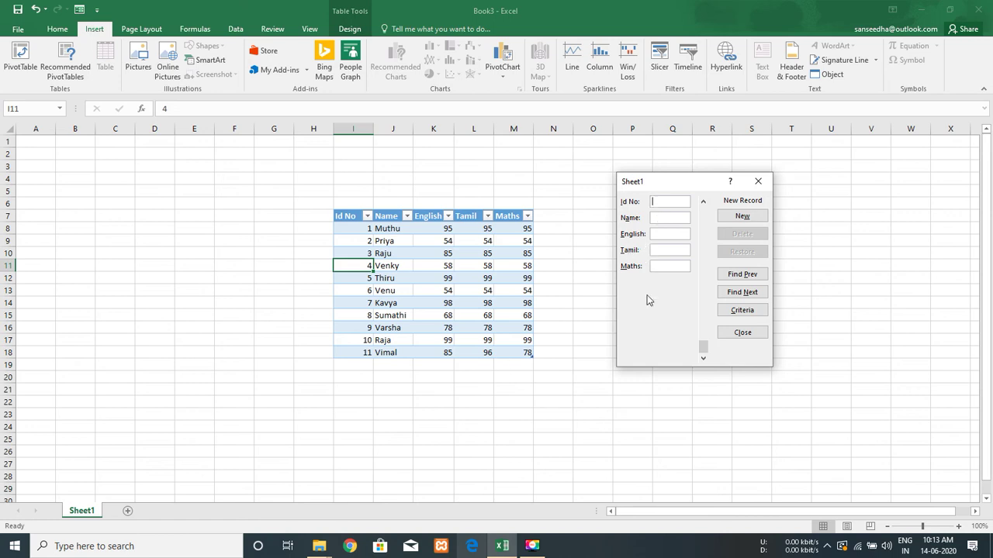
# Fill in record 12 with Id 12, a student name, English 88 and Tamil 99.
pyautogui.write('12')
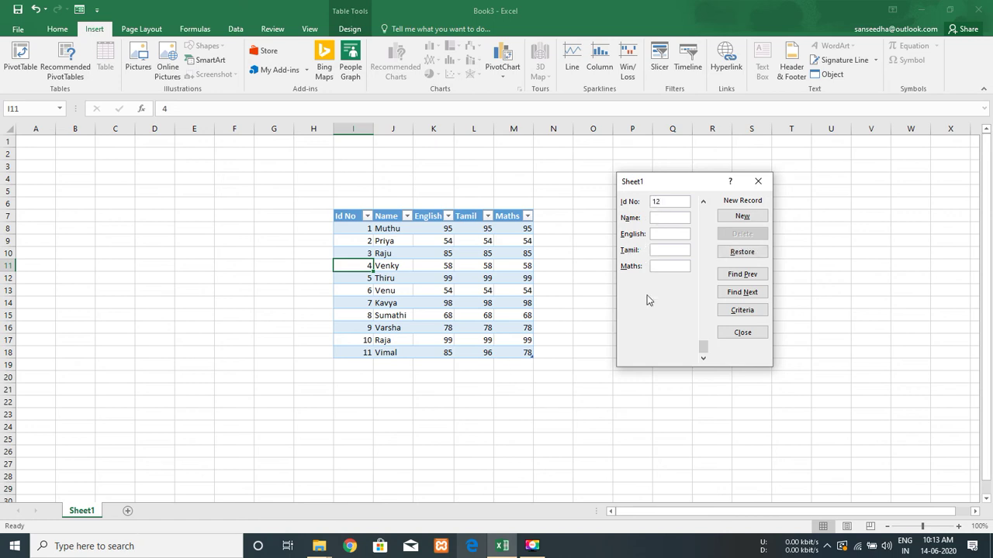
pyautogui.press('Tab')
pyautogui.write('E')
pyautogui.write('zhil')
pyautogui.press('Tab')
pyautogui.write('88')
pyautogui.press('Tab')
pyautogui.write('9')
pyautogui.write('9')
# Add record 12 (88, 99, 59), close the data form, and select the table's upper rows.
pyautogui.click(728, 219)
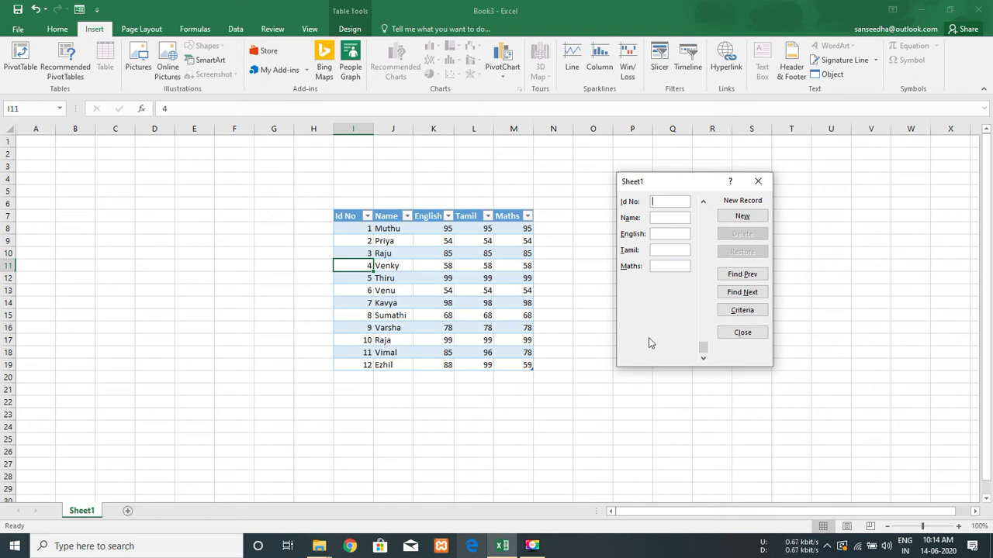
pyautogui.click(742, 332)
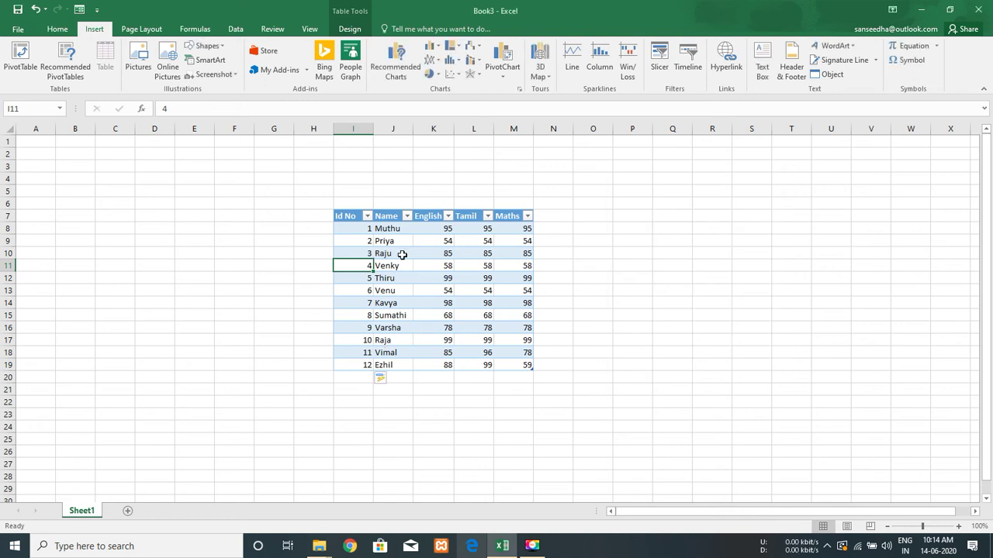
pyautogui.moveTo(344, 217); pyautogui.dragTo(518, 317)
# Copy the table's header row I7:M7 and paste it into A1:E1.
pyautogui.hotkey('ctrl', 'c')
pyautogui.click(68, 214)
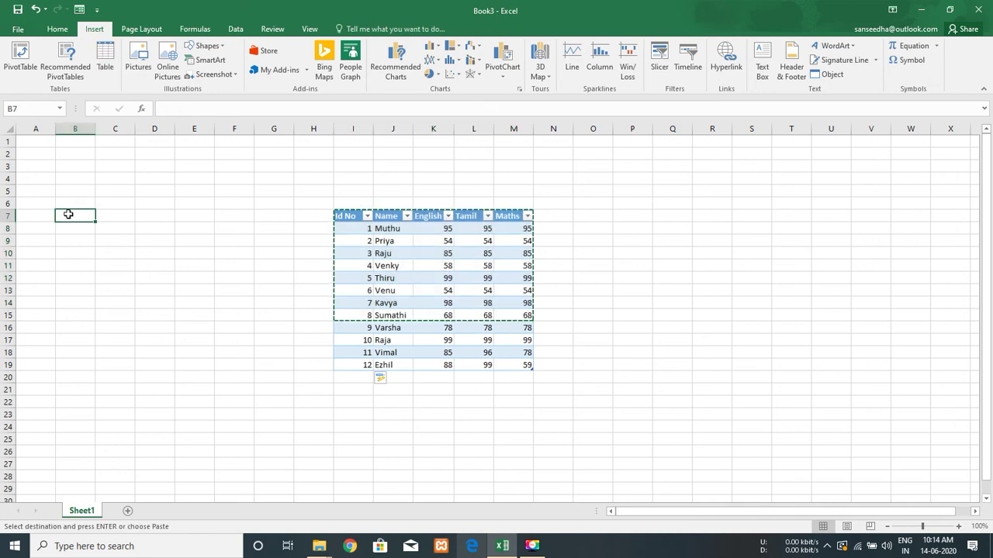
pyautogui.press('Escape')
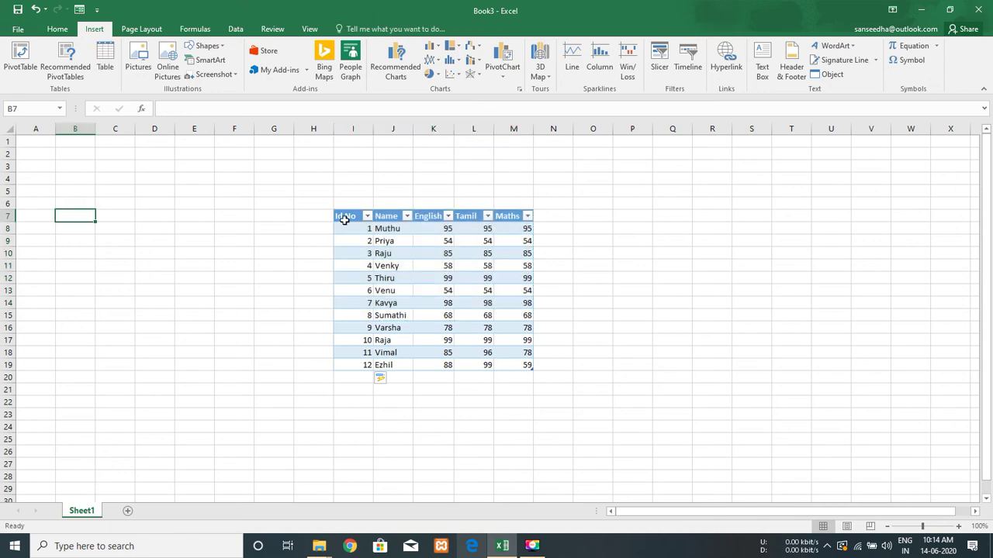
pyautogui.moveTo(345, 220); pyautogui.dragTo(518, 217)
pyautogui.hotkey('ctrl', 'c')
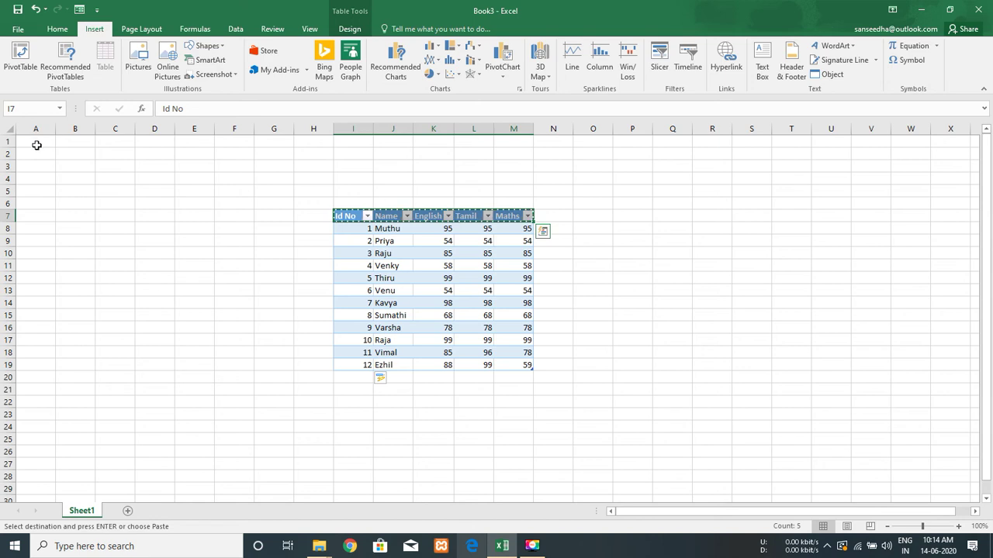
pyautogui.click(36, 145)
pyautogui.rightClick(37, 147)
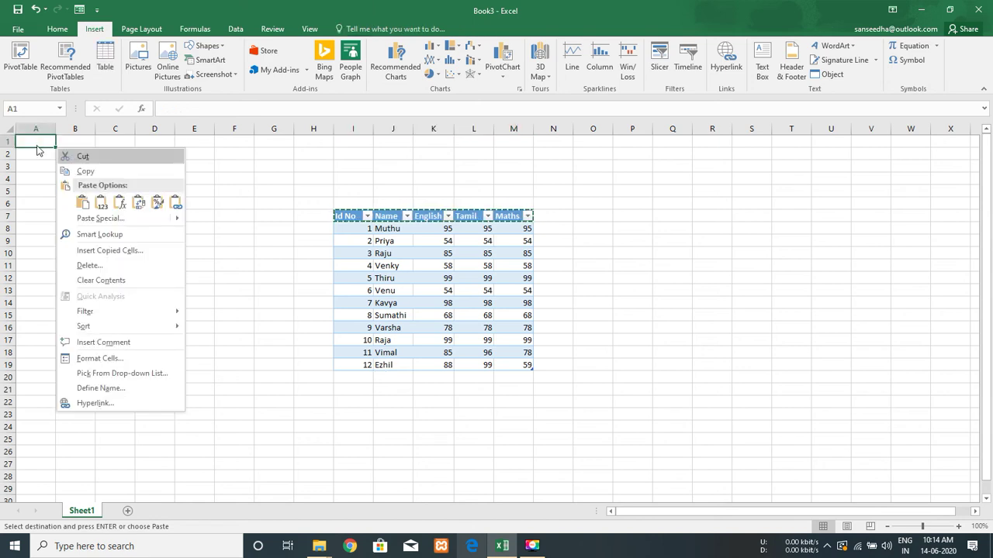
pyautogui.press('Escape')
pyautogui.press('Return')
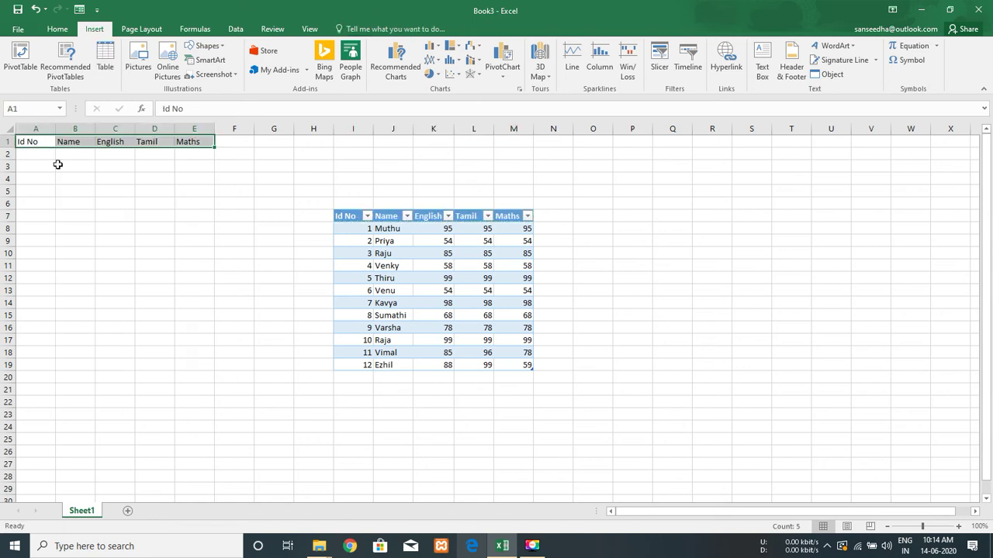
# Delete the old marks table area G4:O23, then select the headers A1:E1.
pyautogui.moveTo(273, 180); pyautogui.dragTo(607, 415)
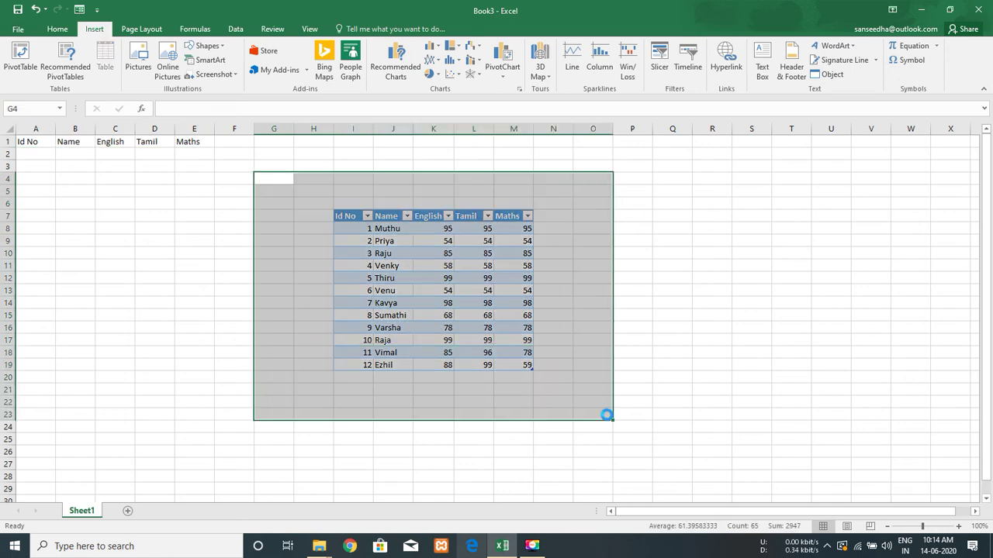
pyautogui.hotkey('ctrl', '-')
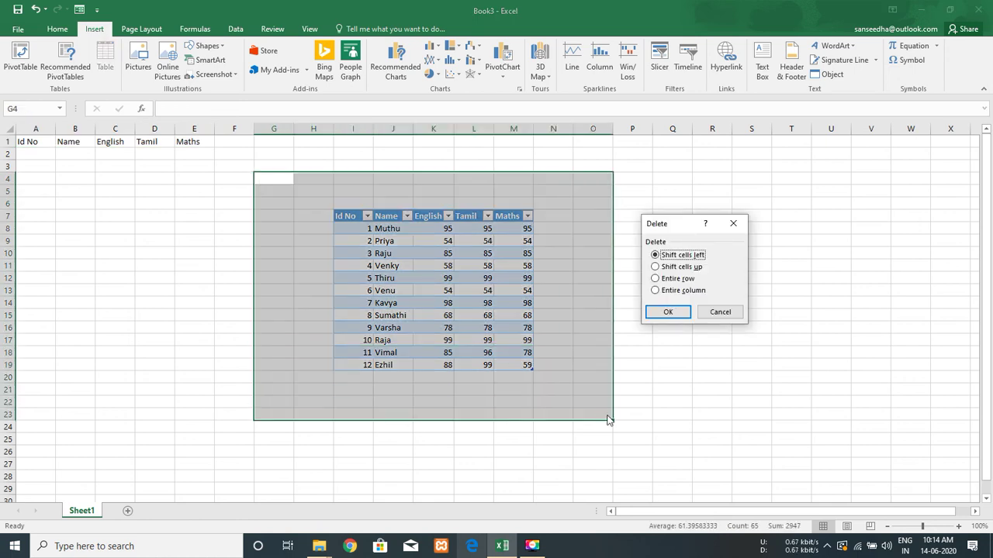
pyautogui.press('Return')
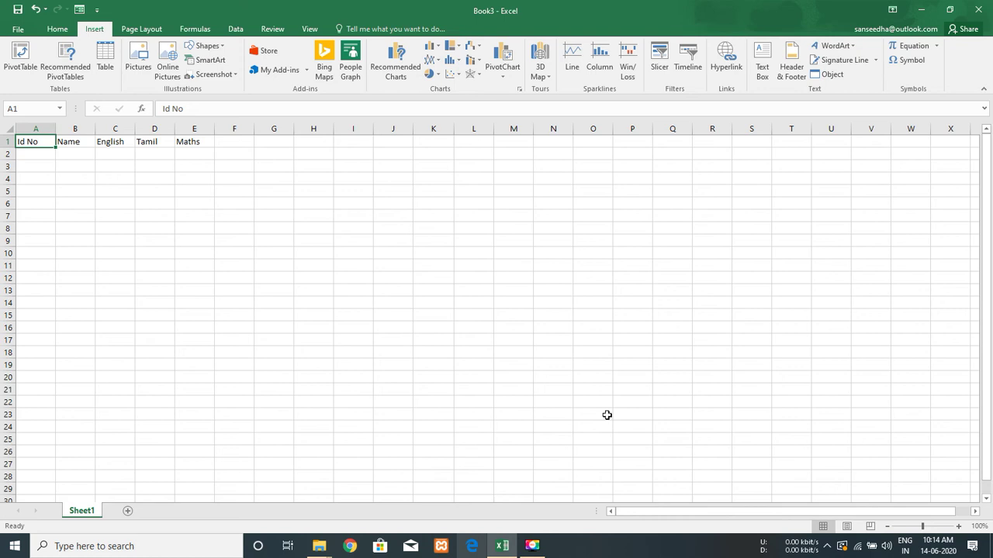
pyautogui.hotkey('ctrl', 'shift', 'Right')
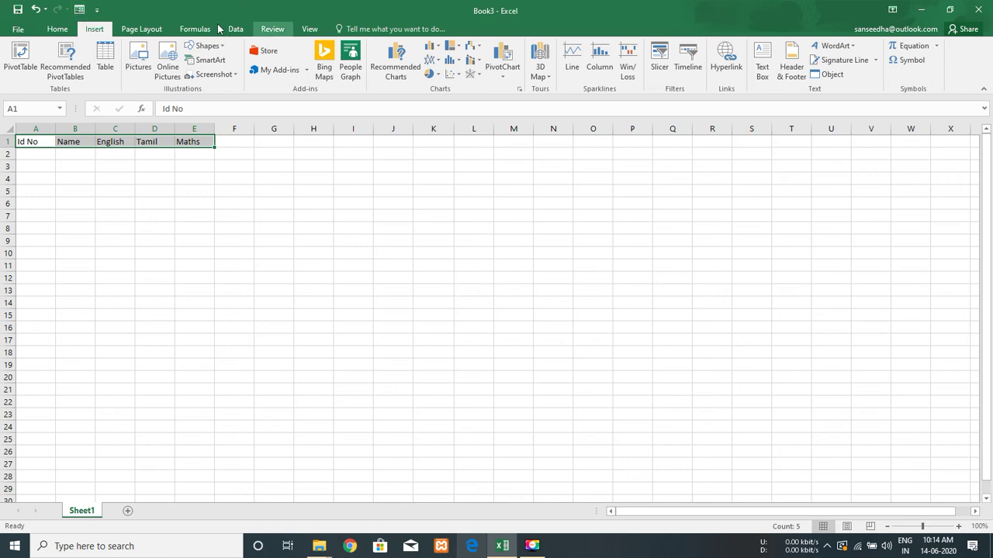
# Open the Quick Access Toolbar options and switch the command list to All Commands.
pyautogui.rightClick(95, 33)
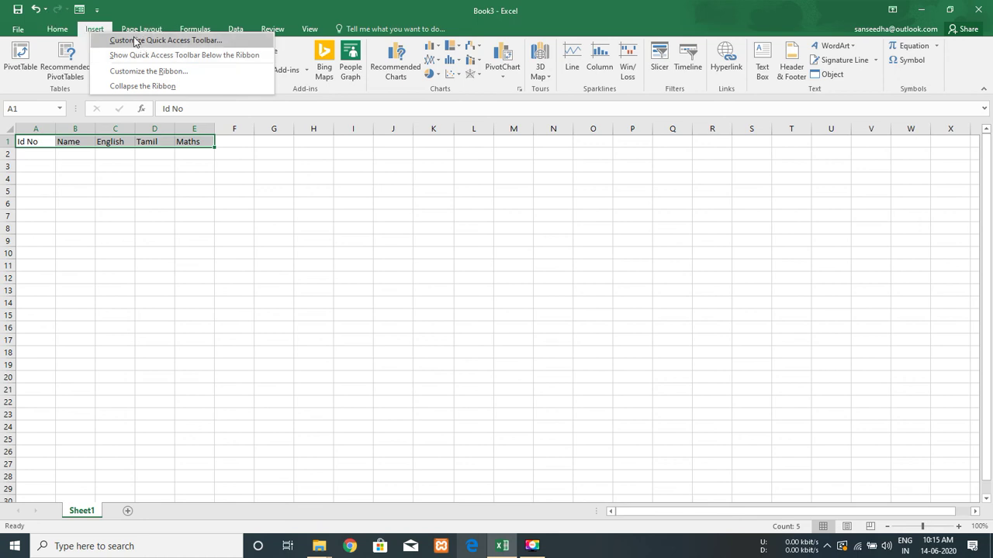
pyautogui.click(137, 38)
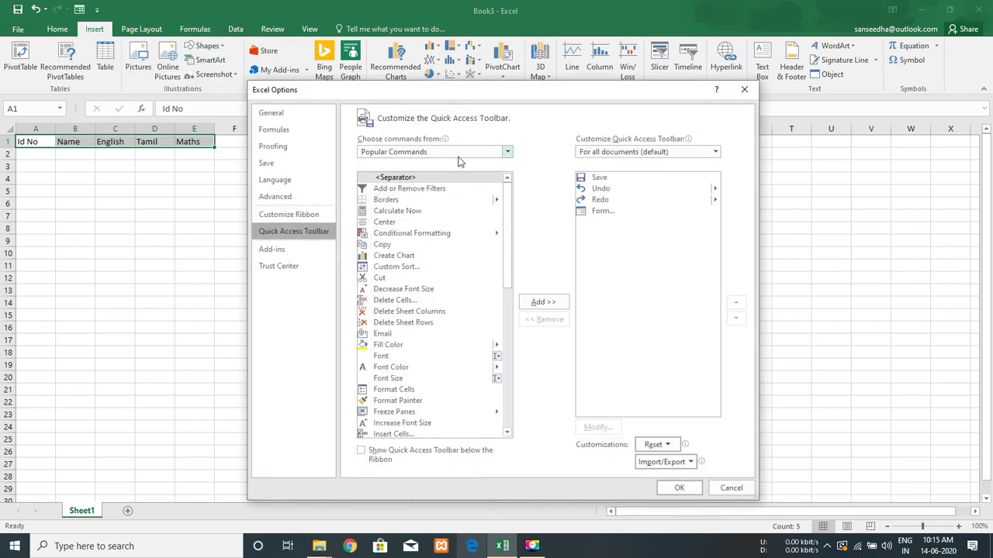
pyautogui.click(479, 154)
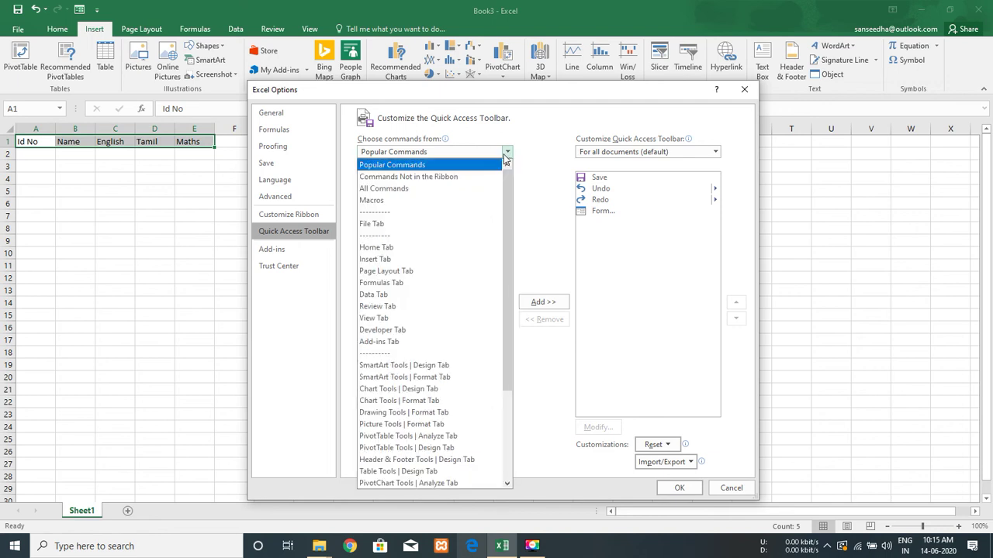
pyautogui.press('Escape')
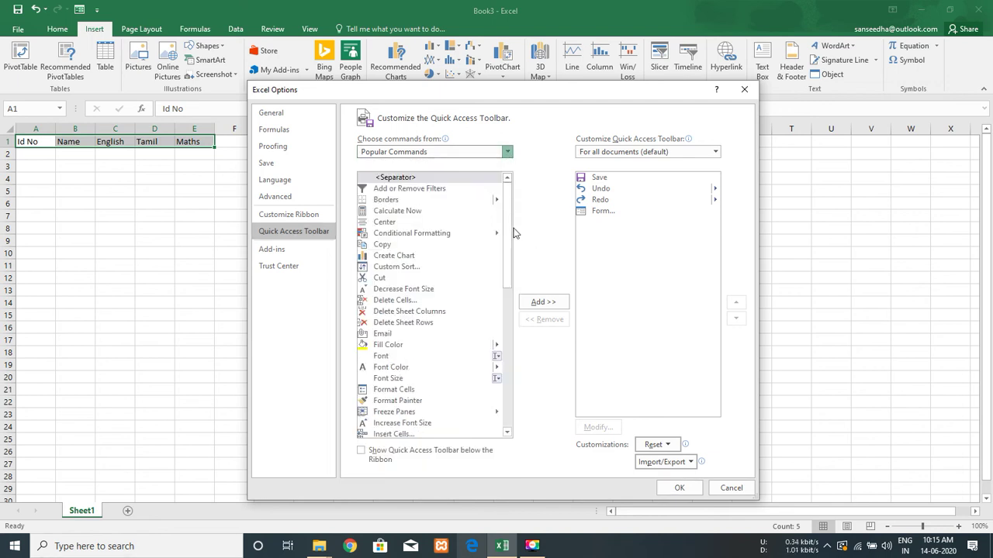
pyautogui.press('Down')
pyautogui.press('Down')
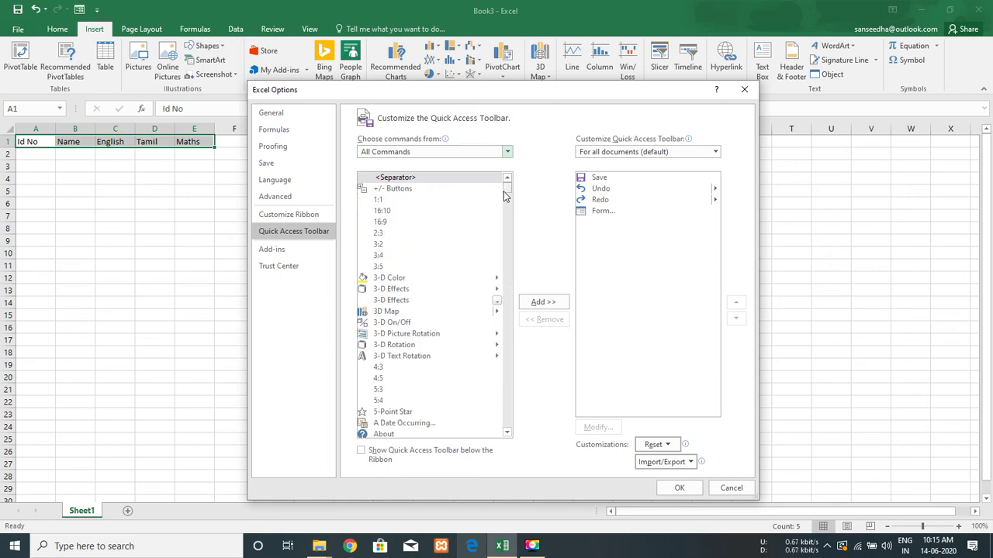
# Add the Form... command to the Quick Access Toolbar and apply the change with OK.
pyautogui.moveTo(506, 188); pyautogui.dragTo(508, 279)
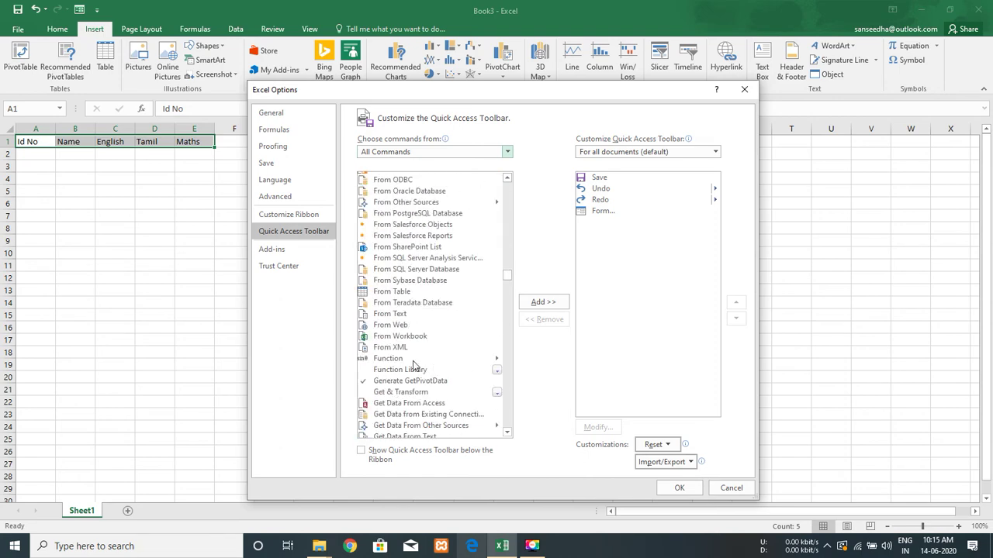
pyautogui.scroll(4, 431, 293)
pyautogui.scroll(4, 431, 293)
pyautogui.scroll(3, 431, 292)
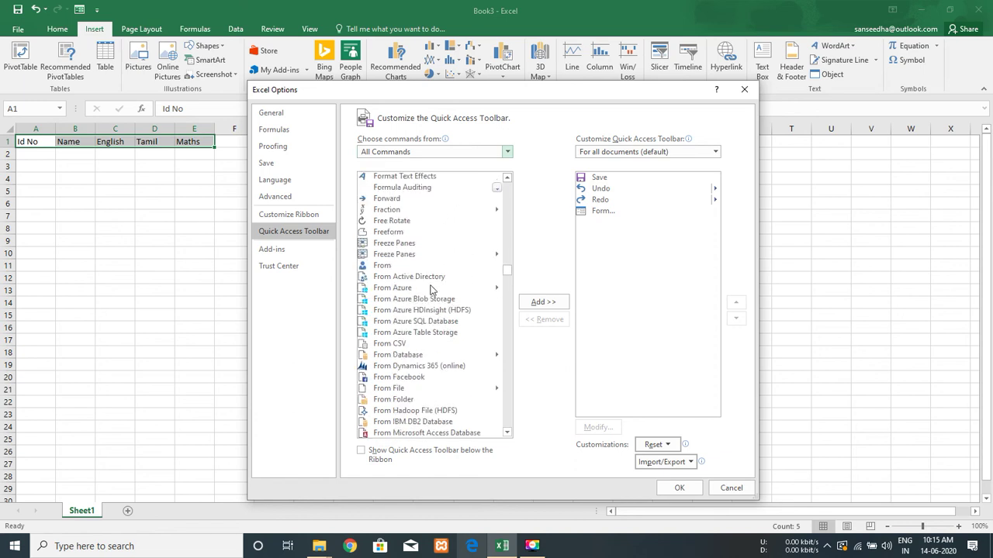
pyautogui.scroll(3, 431, 289)
pyautogui.scroll(4, 430, 286)
pyautogui.scroll(1, 429, 286)
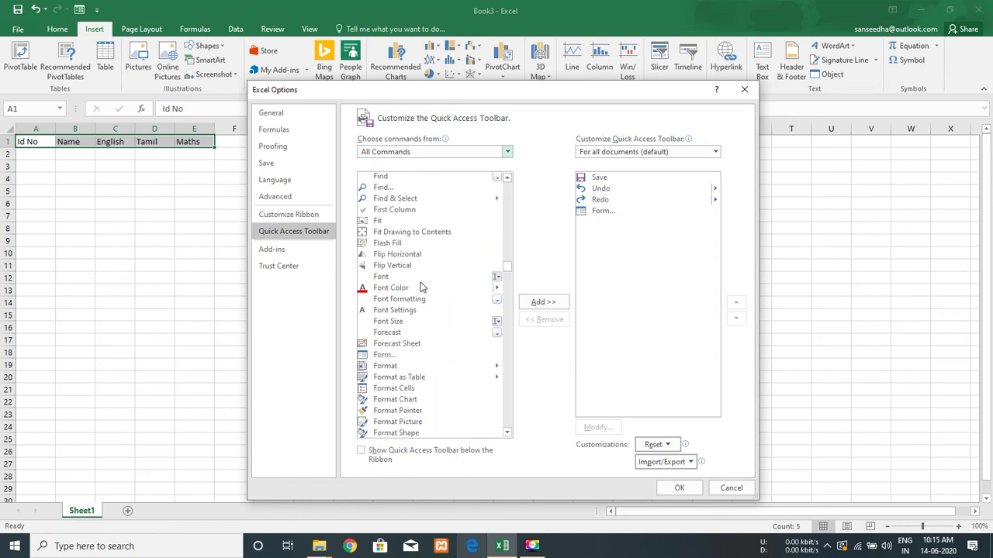
pyautogui.click(391, 355)
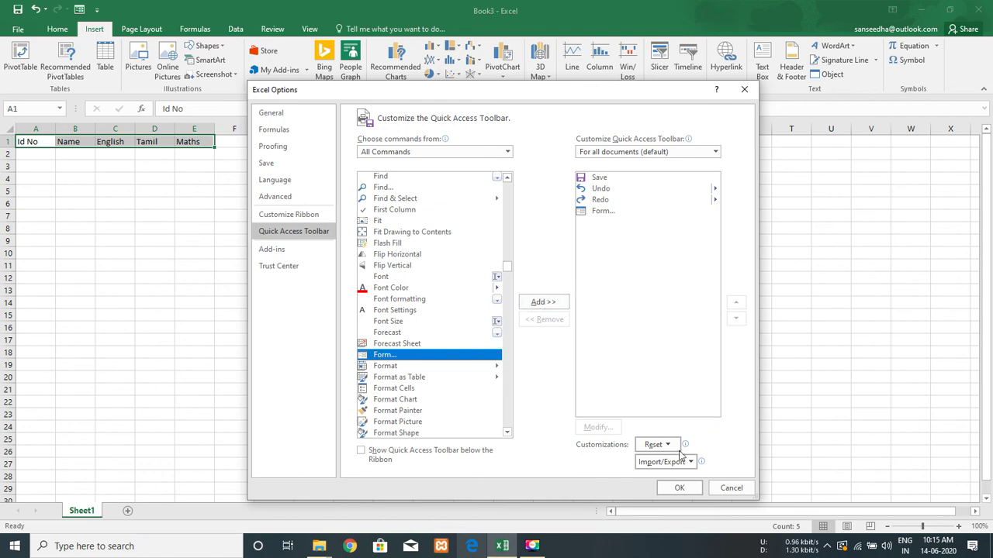
pyautogui.click(679, 488)
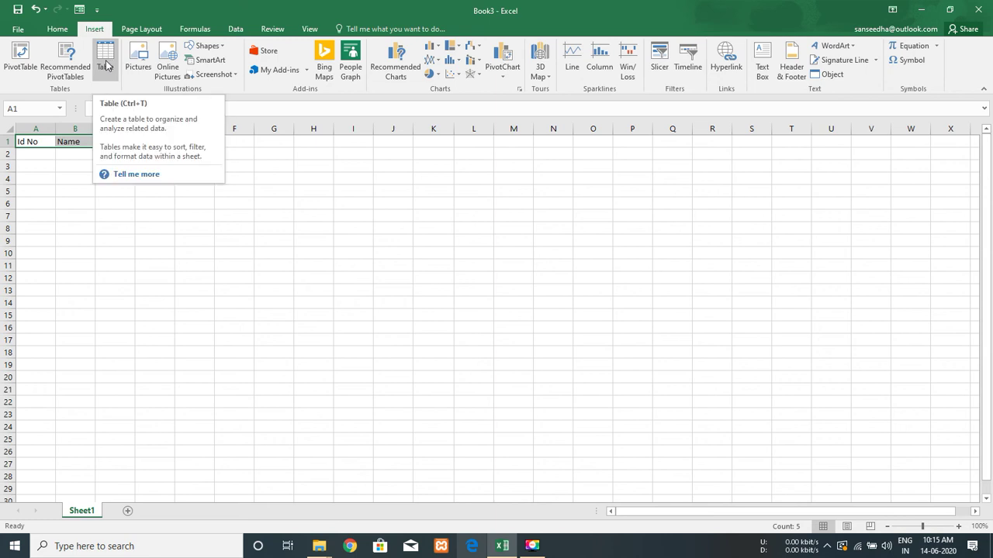
pyautogui.click(106, 65)
pyautogui.press('Escape')
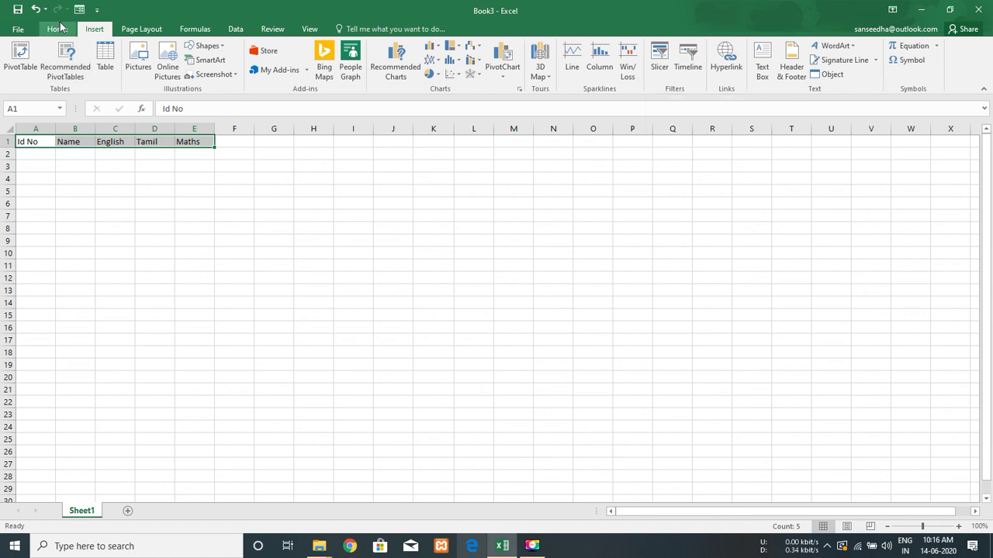
pyautogui.scroll(1, 58, 71)
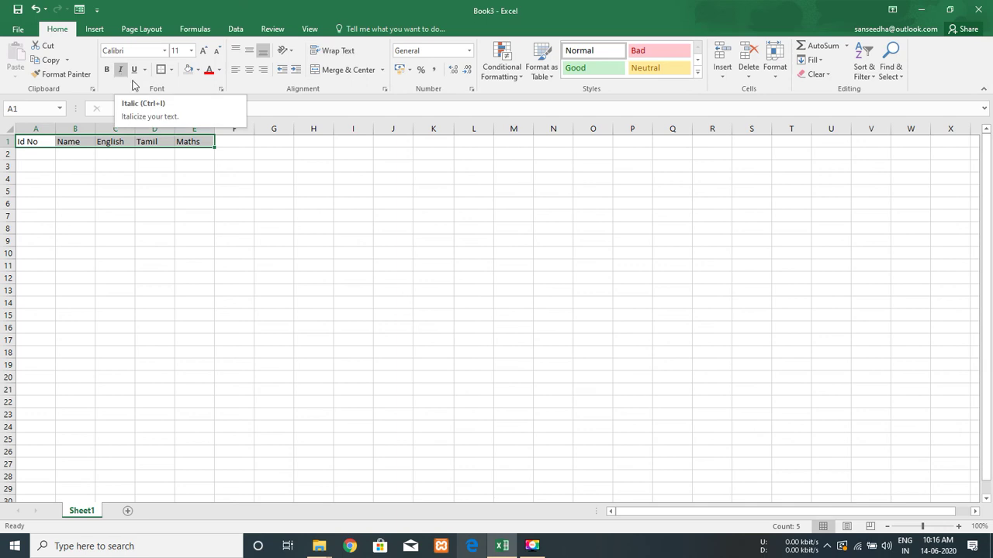
pyautogui.click(846, 46)
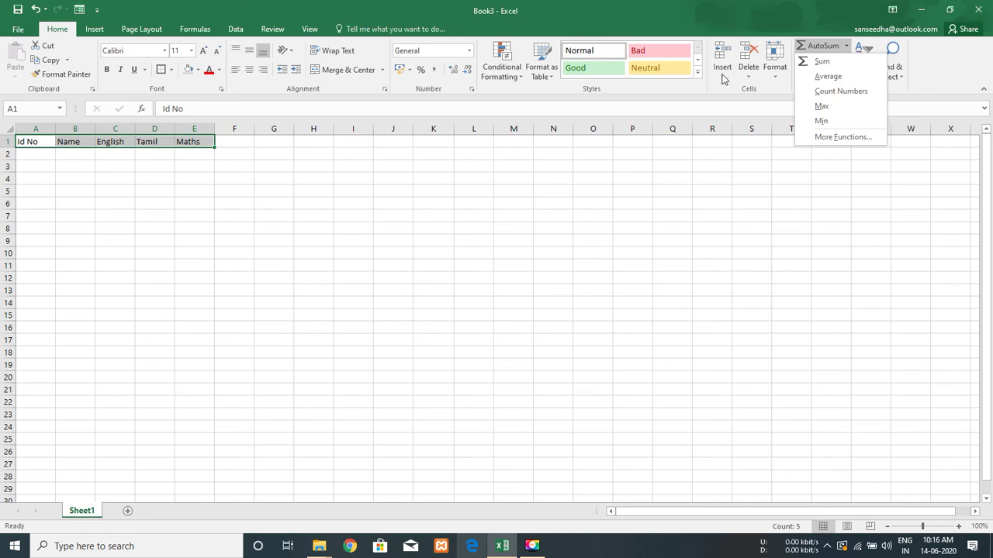
pyautogui.click(155, 29)
pyautogui.click(155, 29)
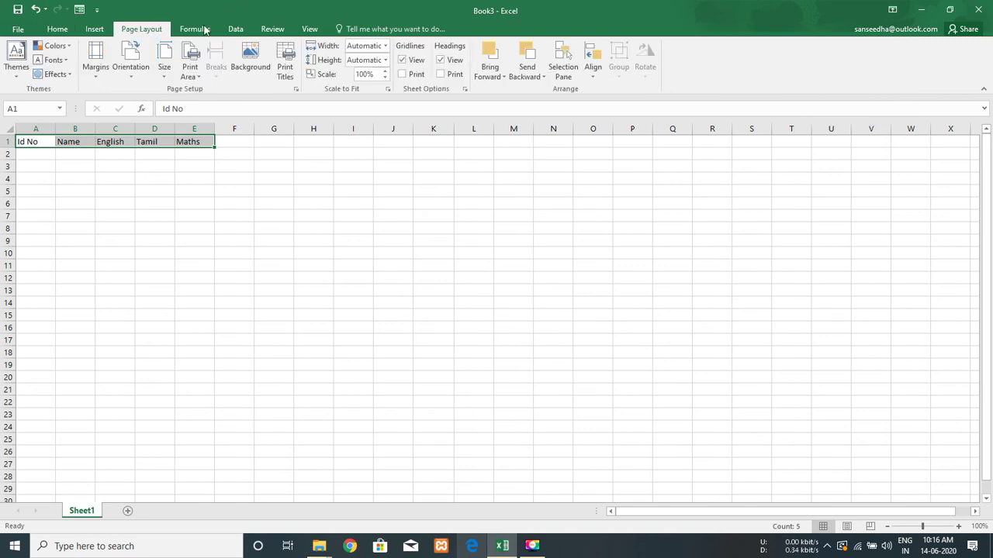
pyautogui.click(95, 29)
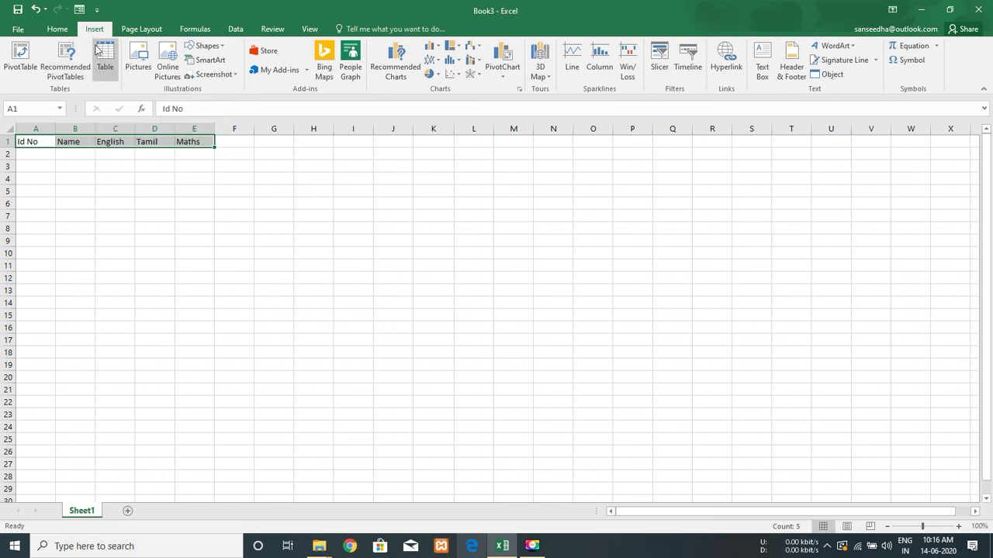
# Convert A1:E1 into a table with headers and apply a grey Medium table style.
pyautogui.hotkey('ctrl', 't')
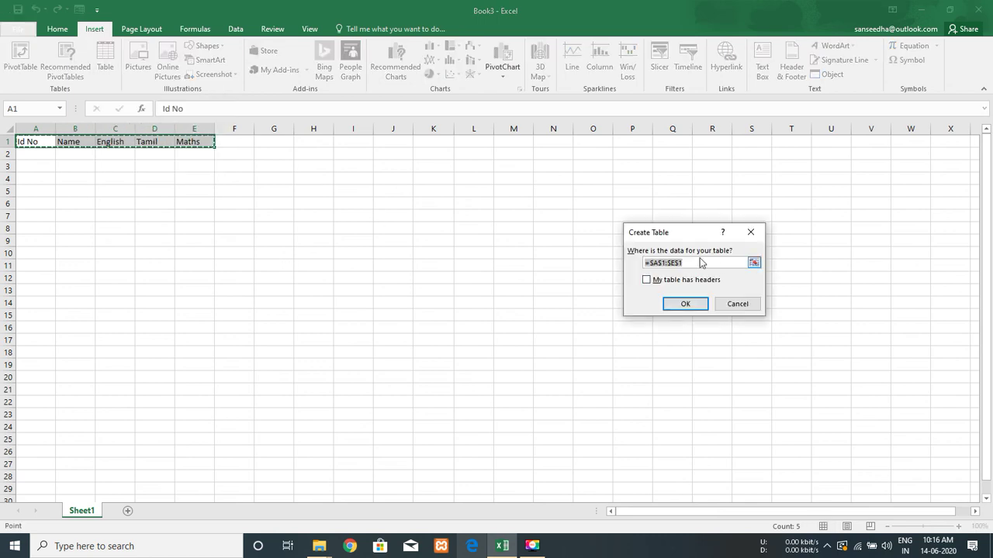
pyautogui.click(646, 281)
pyautogui.click(680, 306)
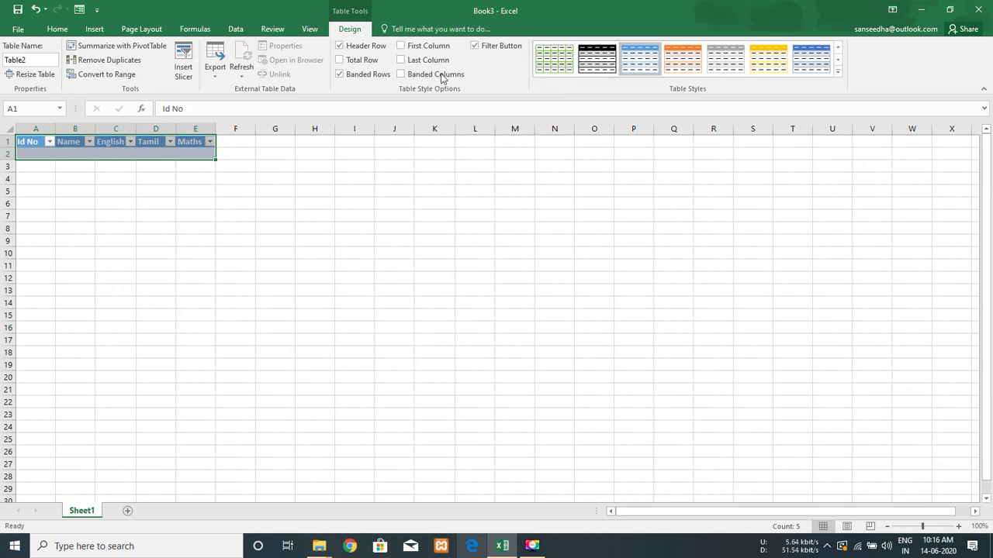
pyautogui.click(838, 71)
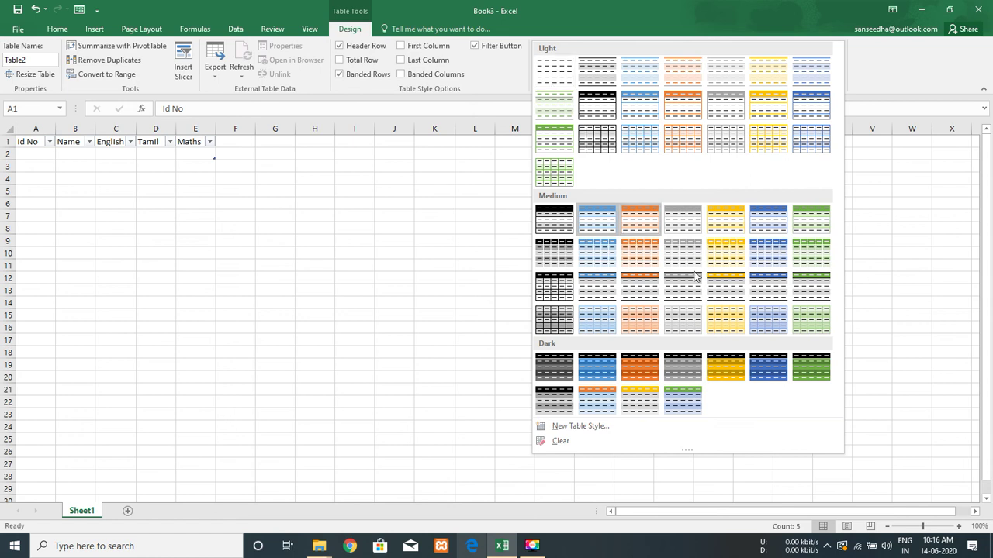
pyautogui.click(684, 248)
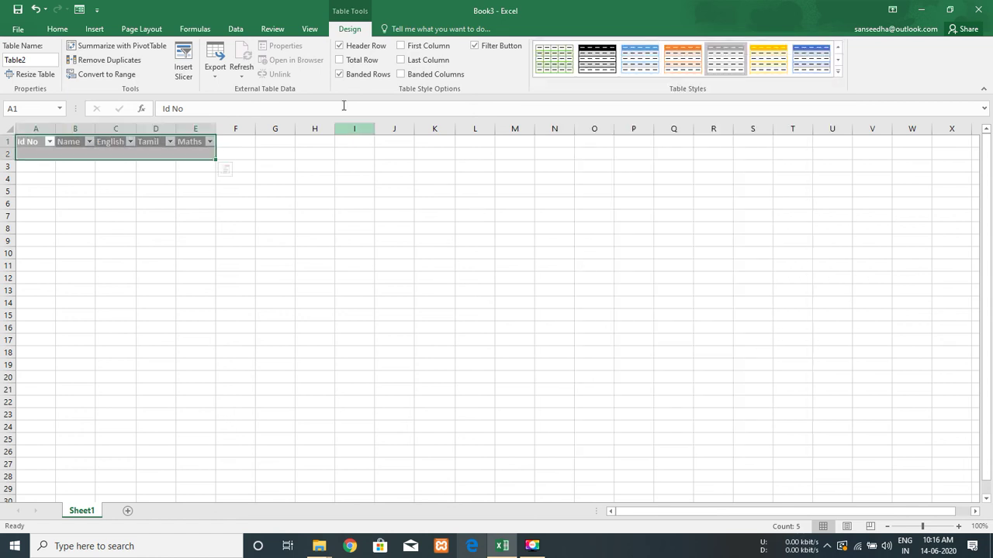
# Add record Id 1 with marks 85, 96 and 75 through the data form.
pyautogui.click(79, 11)
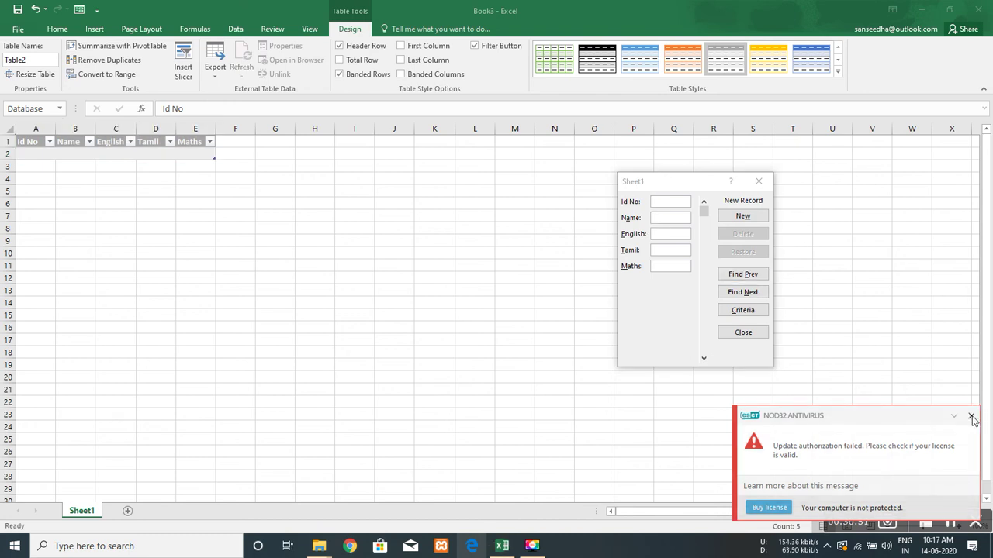
pyautogui.click(971, 415)
pyautogui.click(653, 202)
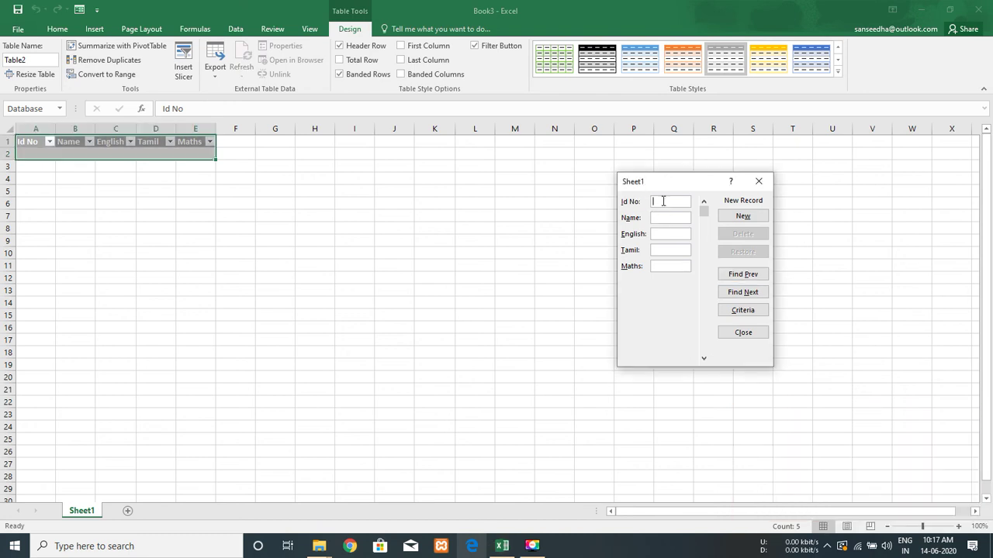
pyautogui.write('1')
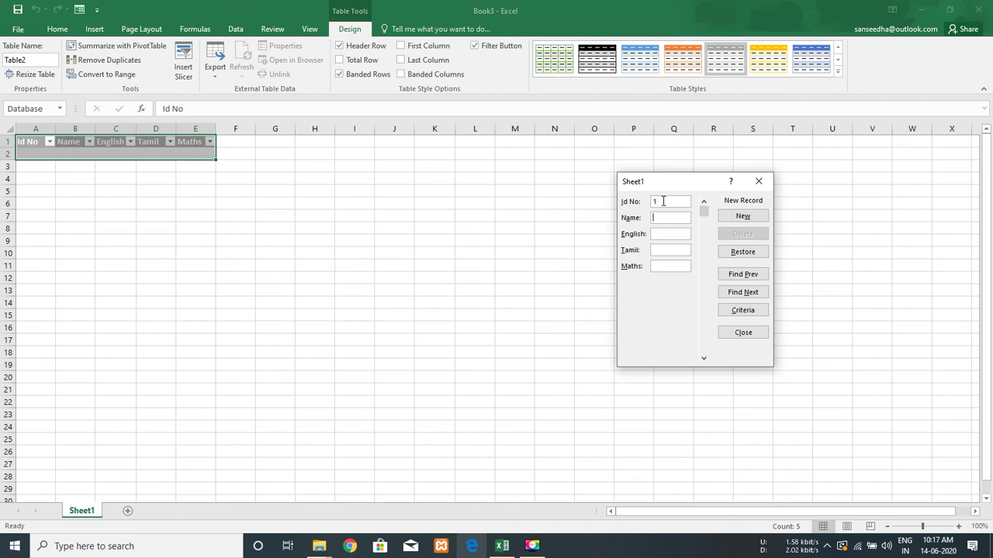
pyautogui.write('Gopi')
pyautogui.write('85')
pyautogui.press('Tab')
pyautogui.write('5')
pyautogui.click(741, 217)
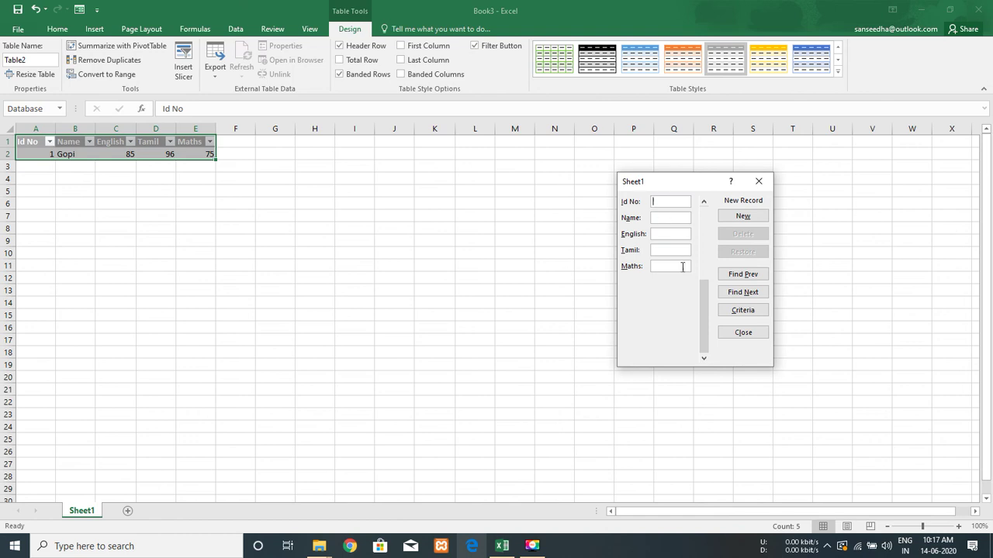
# Add record Id 2 with marks 85, 96 and 44.
pyautogui.moveTo(703, 318)
pyautogui.mouseDown()
pyautogui.moveTo(714, 231)
pyautogui.moveTo(704, 308)
pyautogui.mouseUp()
pyautogui.write('2')
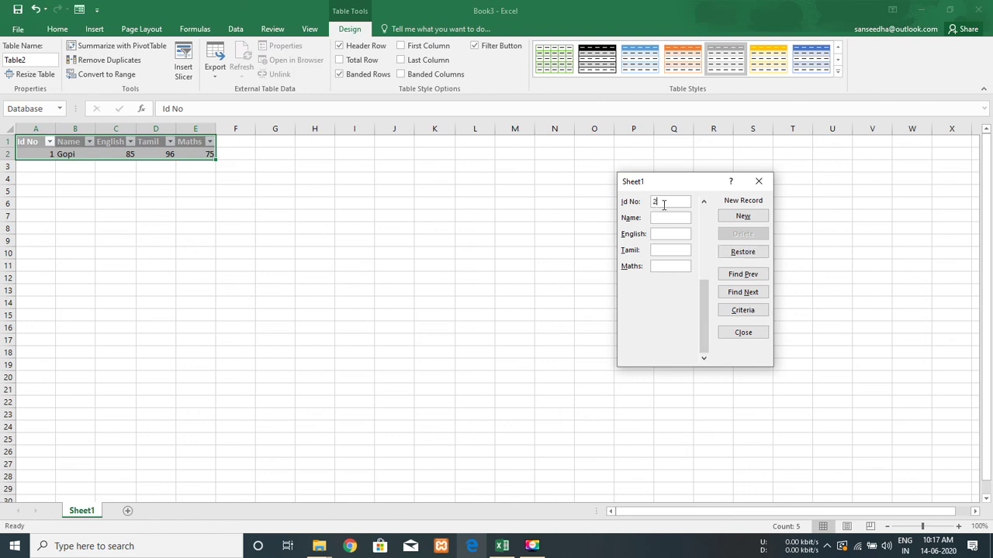
pyautogui.press('Tab')
pyautogui.write('H')
pyautogui.click(743, 215)
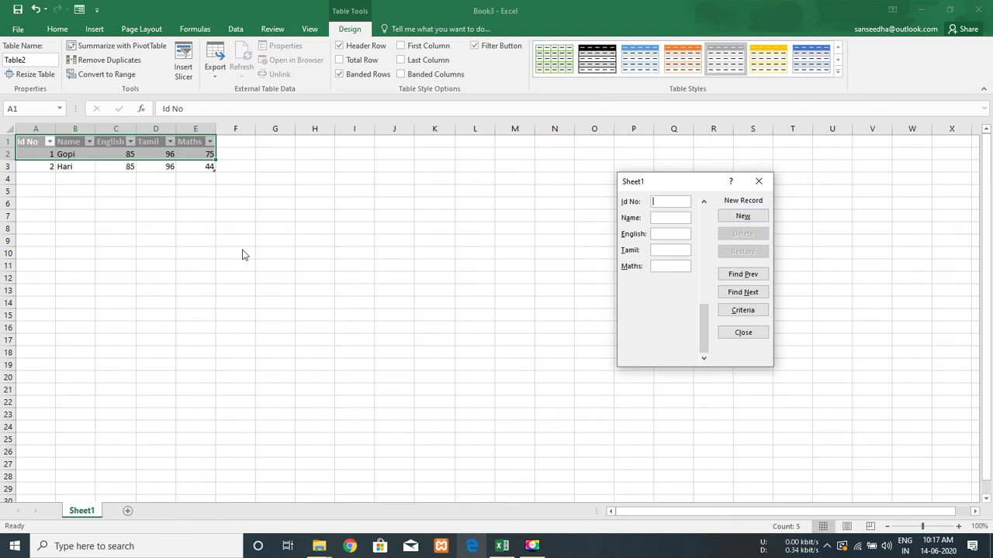
# Browse the saved records, then start a third record and discard it with Restore.
pyautogui.click(751, 275)
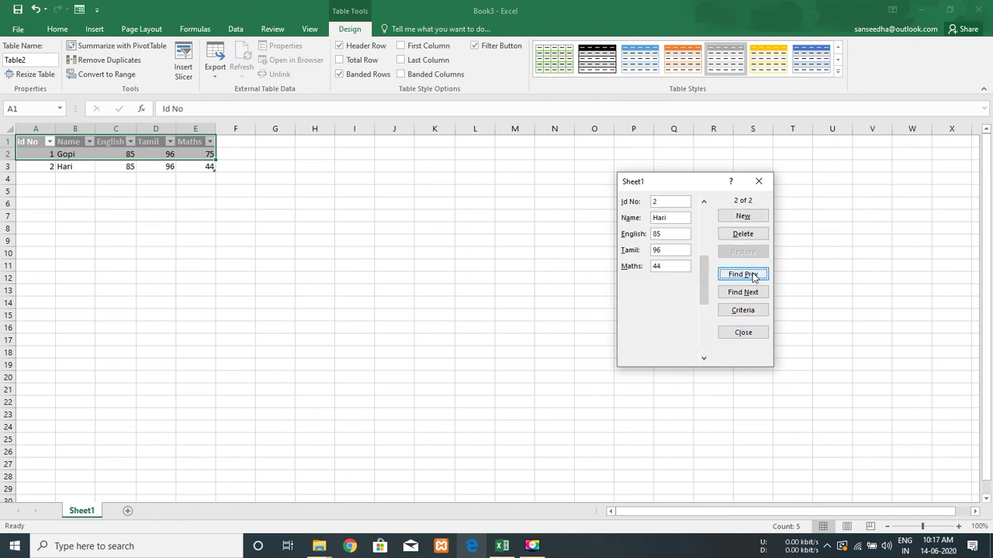
pyautogui.click(751, 274)
pyautogui.click(749, 293)
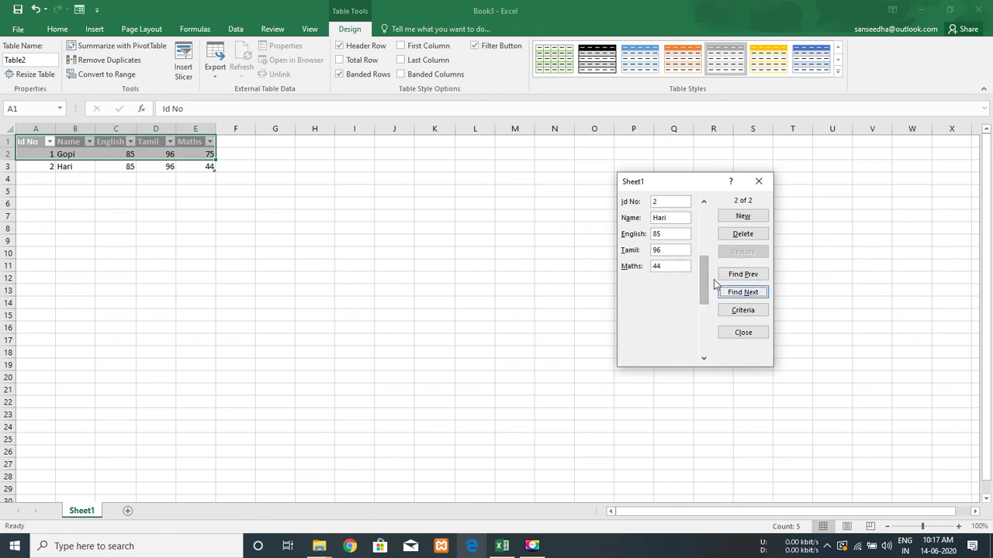
pyautogui.click(747, 217)
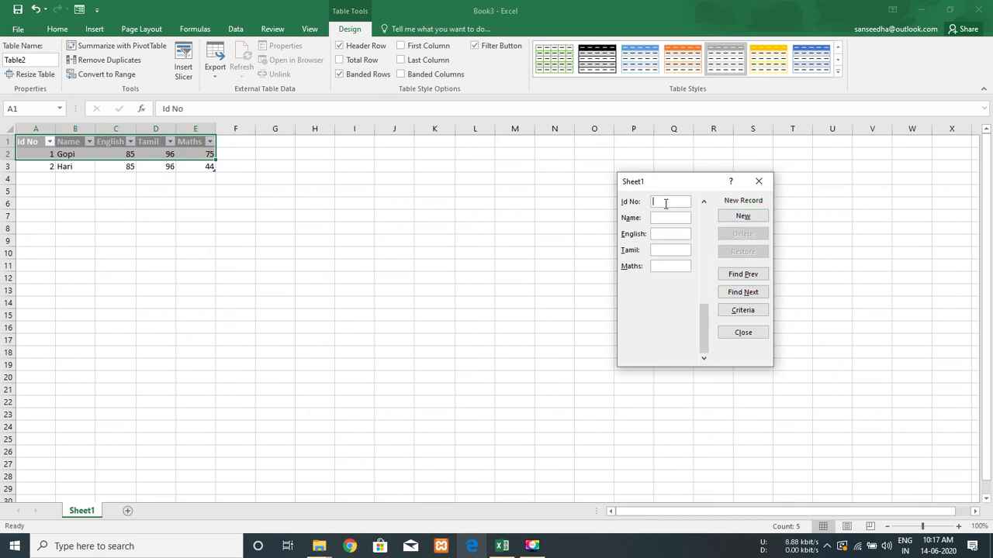
pyautogui.write('3')
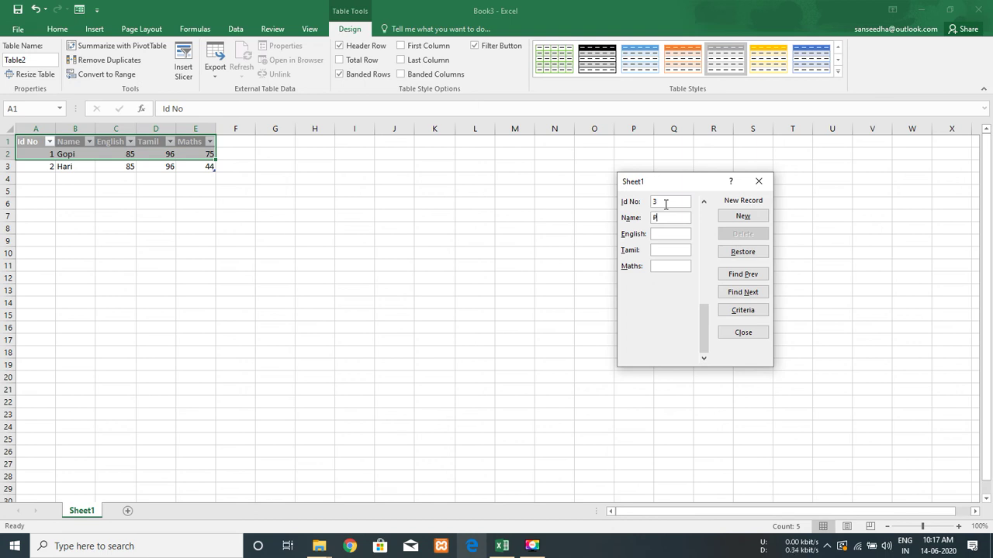
pyautogui.write('riy')
pyautogui.write('8')
pyautogui.write('8')
pyautogui.press('Tab')
pyautogui.click(742, 252)
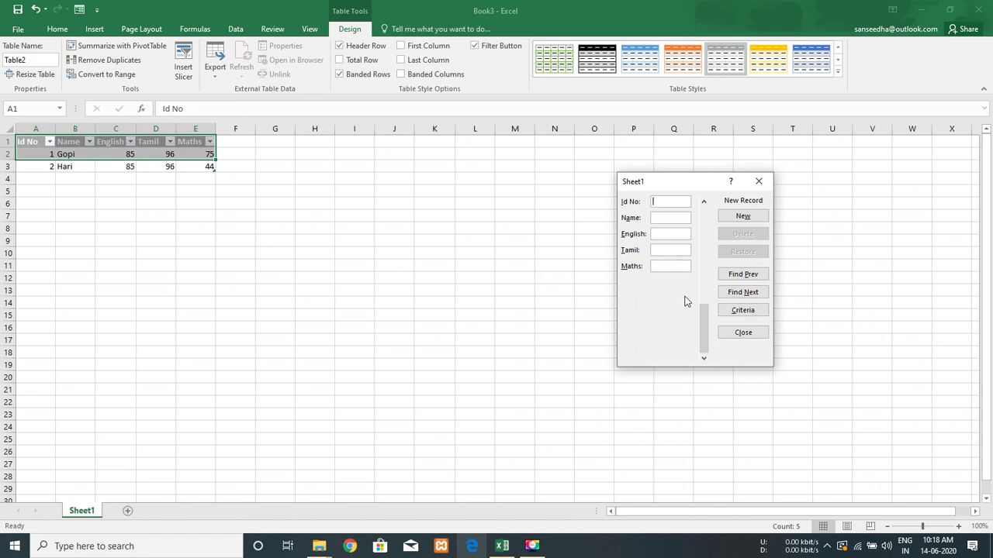
# Delete record Id 2 and confirm, leaving only record 1 in the table.
pyautogui.moveTo(703, 309); pyautogui.dragTo(696, 236)
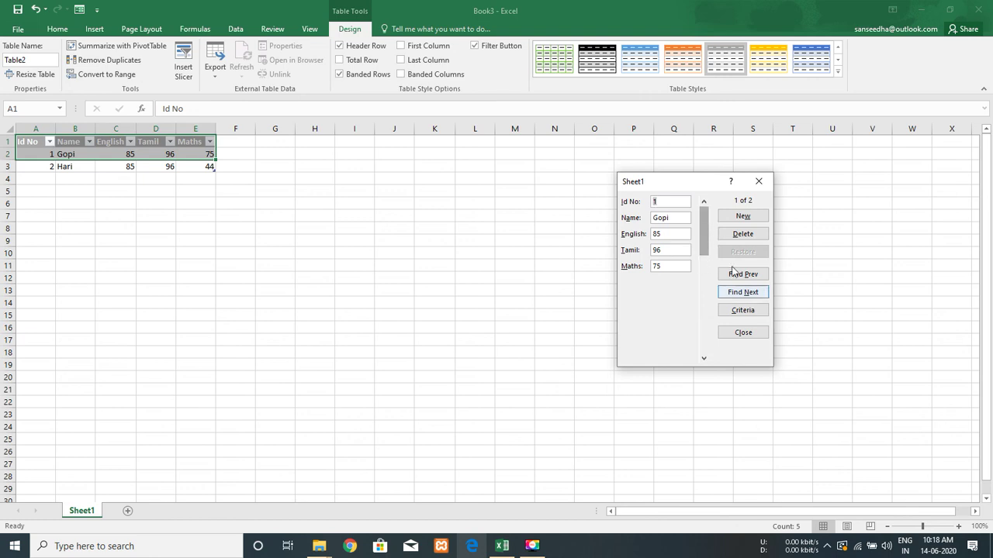
pyautogui.moveTo(704, 228); pyautogui.dragTo(705, 289)
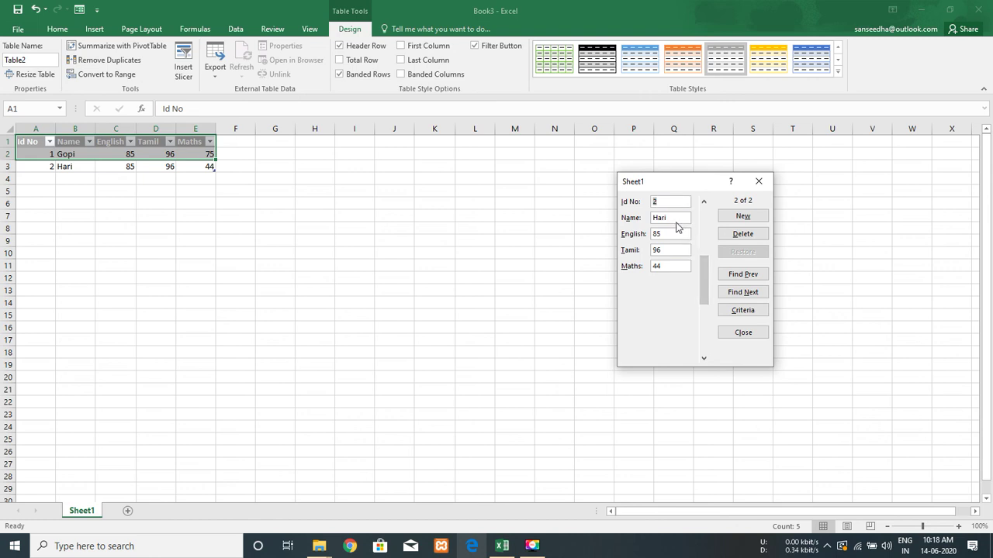
pyautogui.click(749, 237)
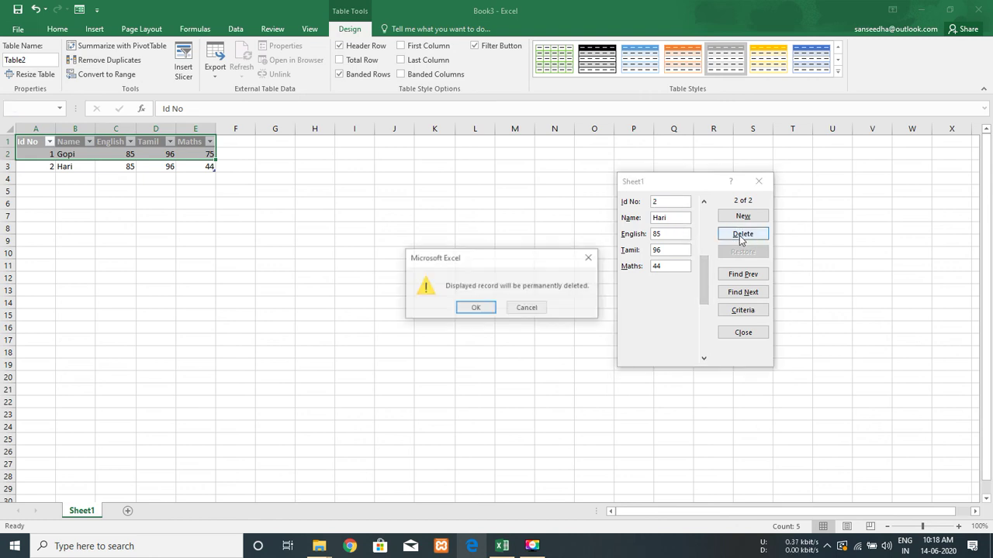
pyautogui.click(476, 309)
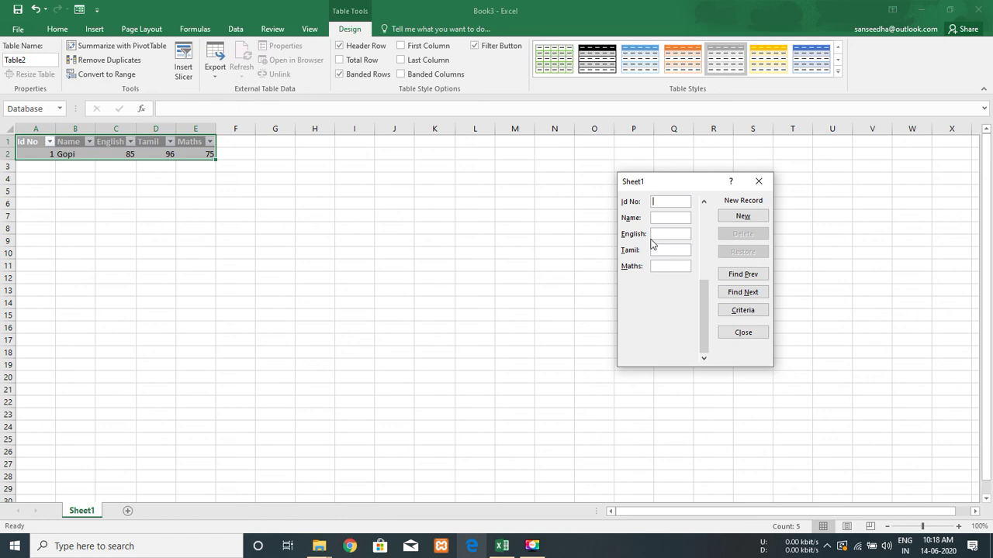
# Enter student Id No 2 with marks 88, 96 and 85 in the data form, then close it.
pyautogui.write('2')
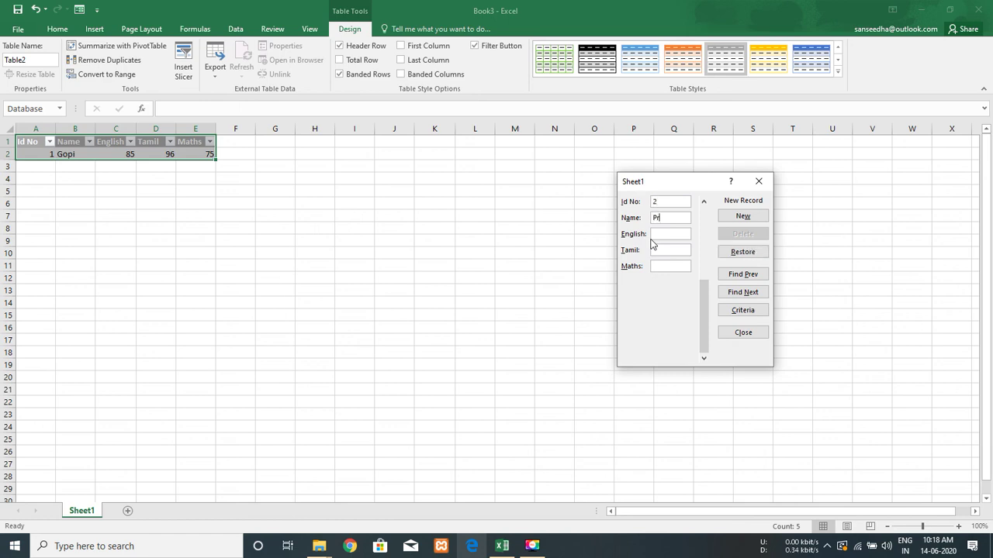
pyautogui.write('iya')
pyautogui.press('Tab')
pyautogui.write('6')
pyautogui.press('Tab')
pyautogui.write('85')
pyautogui.click(722, 221)
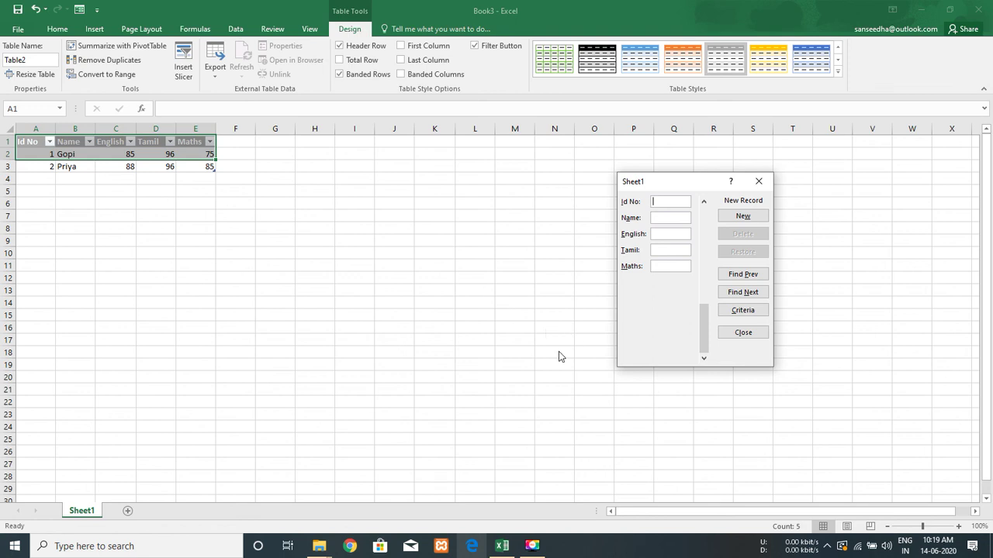
pyautogui.click(734, 334)
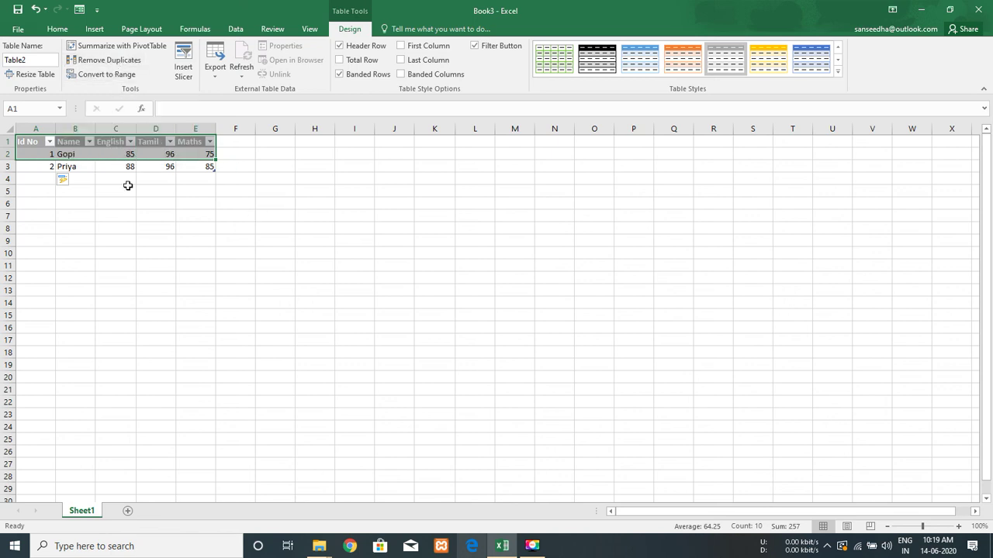
# Resize the table to $A$1:$F$3 and name the new column F header 'Total'.
pyautogui.click(129, 165)
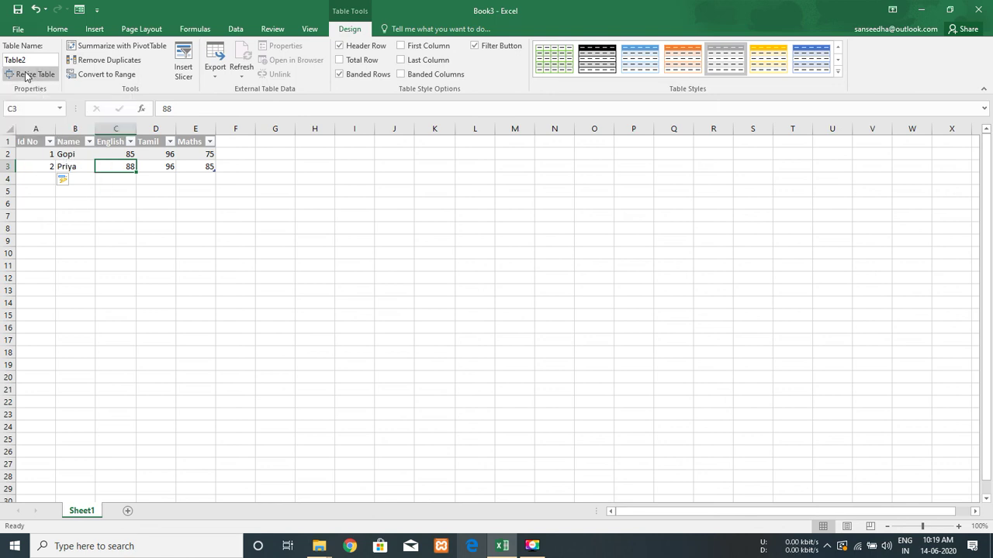
pyautogui.click(25, 74)
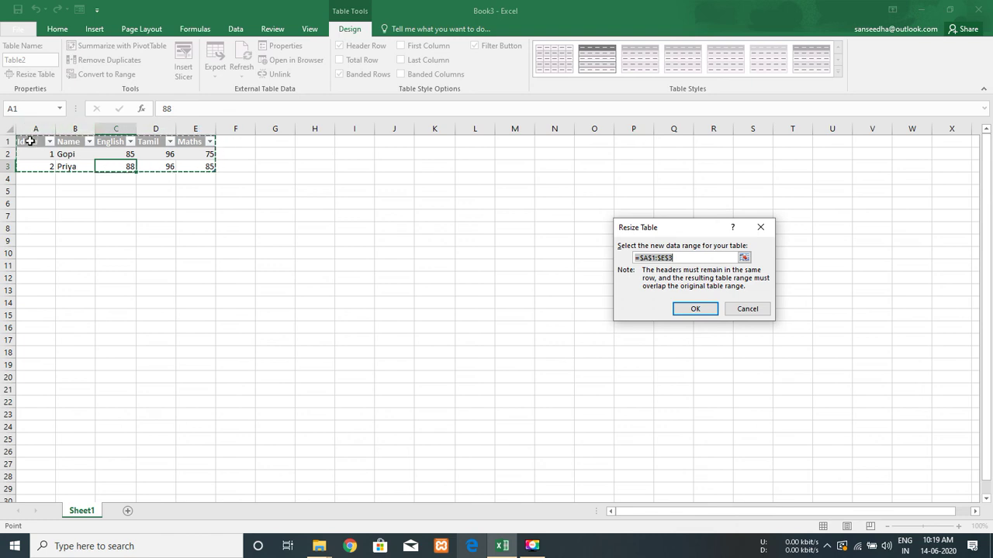
pyautogui.moveTo(29, 141); pyautogui.dragTo(255, 171)
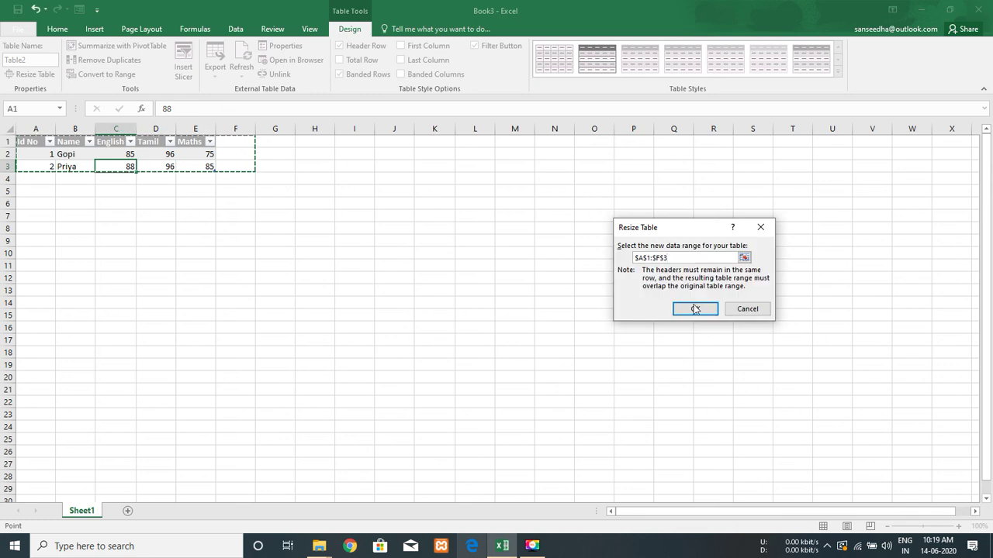
pyautogui.click(694, 308)
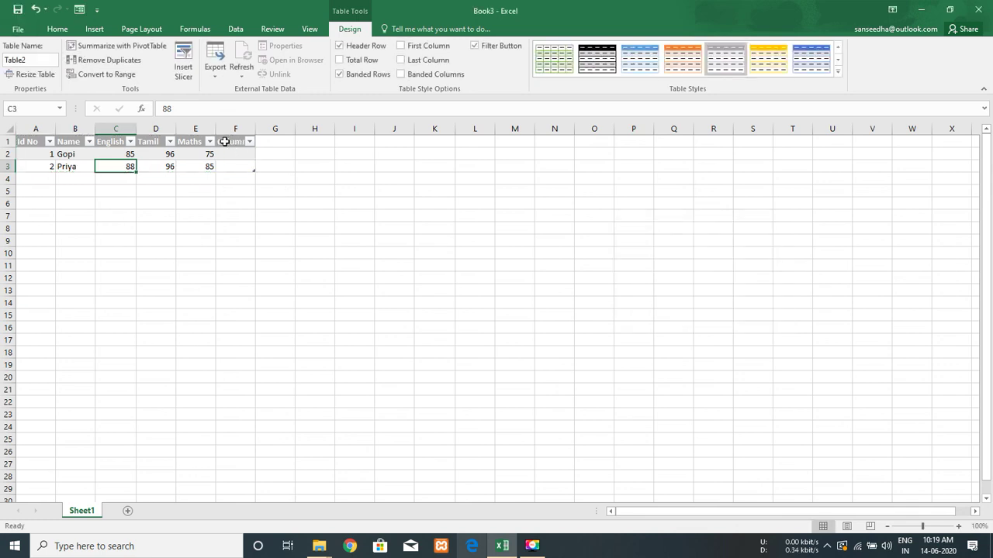
pyautogui.click(224, 141)
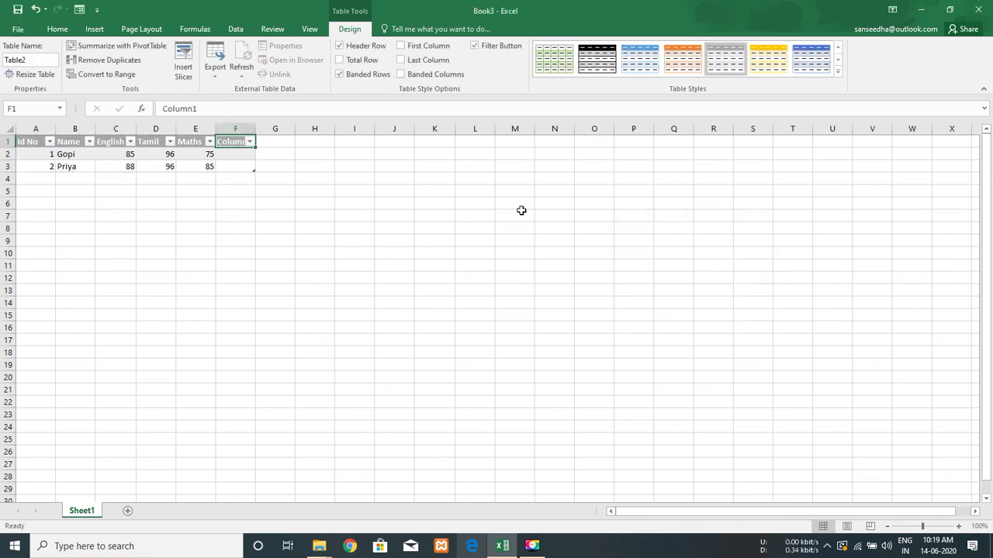
pyautogui.write('Total')
pyautogui.press('Return')
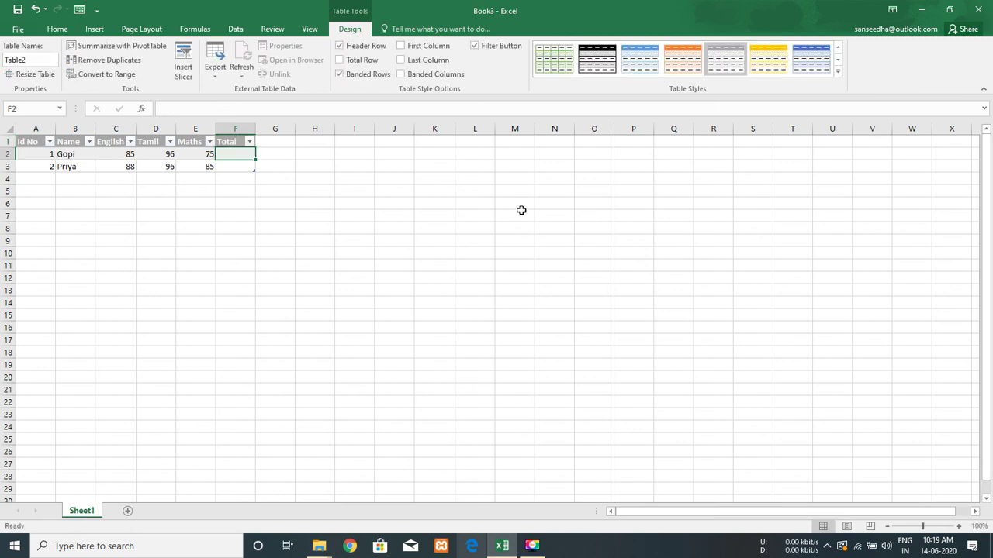
# Enter =SUM(Table2[@[English]:[Maths]]) in F2 so each row totals its marks.
pyautogui.write('=')
pyautogui.press('Left')
pyautogui.press('Left')
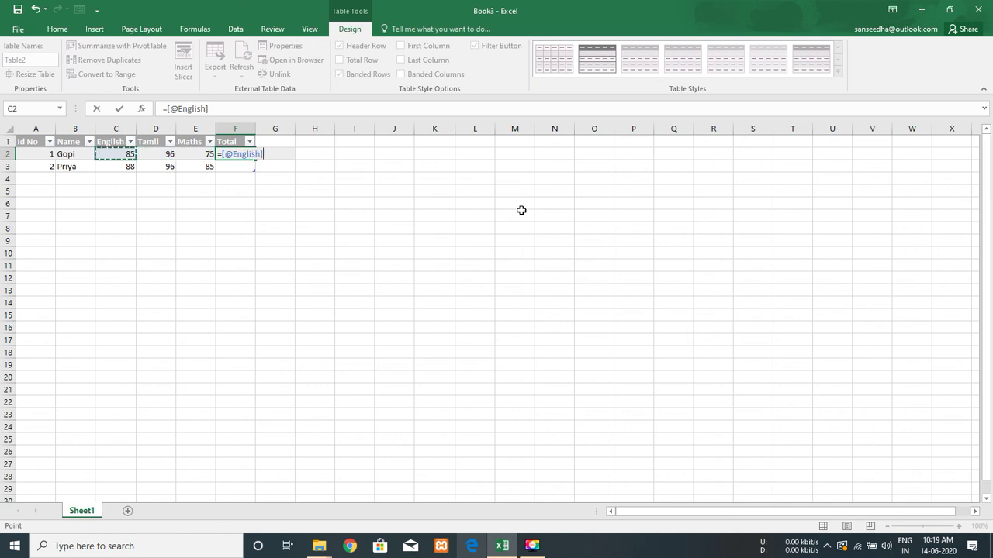
pyautogui.press('Left')
pyautogui.press('Escape')
pyautogui.write('=')
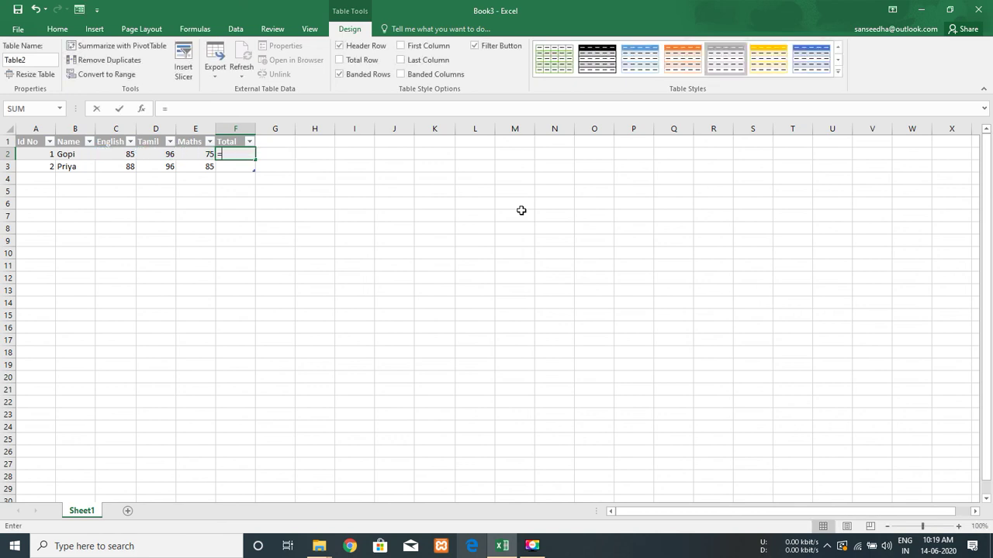
pyautogui.write('sum(')
pyautogui.press('Left')
pyautogui.press('Left')
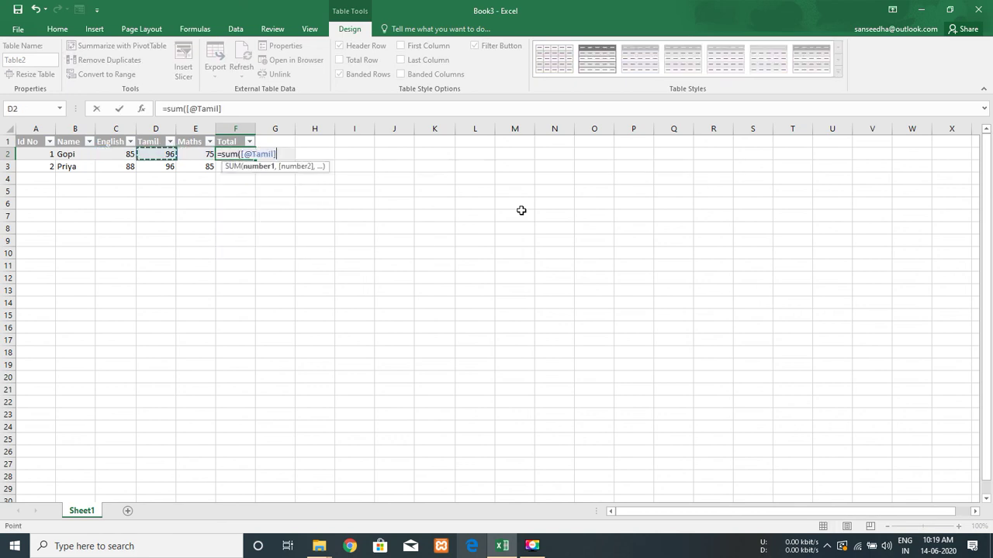
pyautogui.press('Left')
pyautogui.press('Left')
pyautogui.press('Right')
pyautogui.hotkey('shift', 'Right')
pyautogui.hotkey('shift', 'Right')
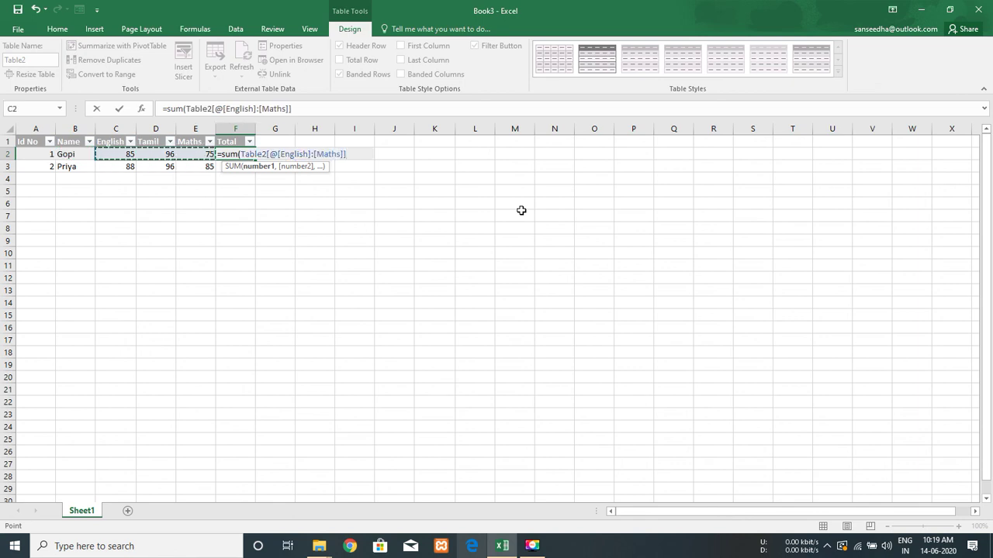
pyautogui.write(')')
pyautogui.press('Return')
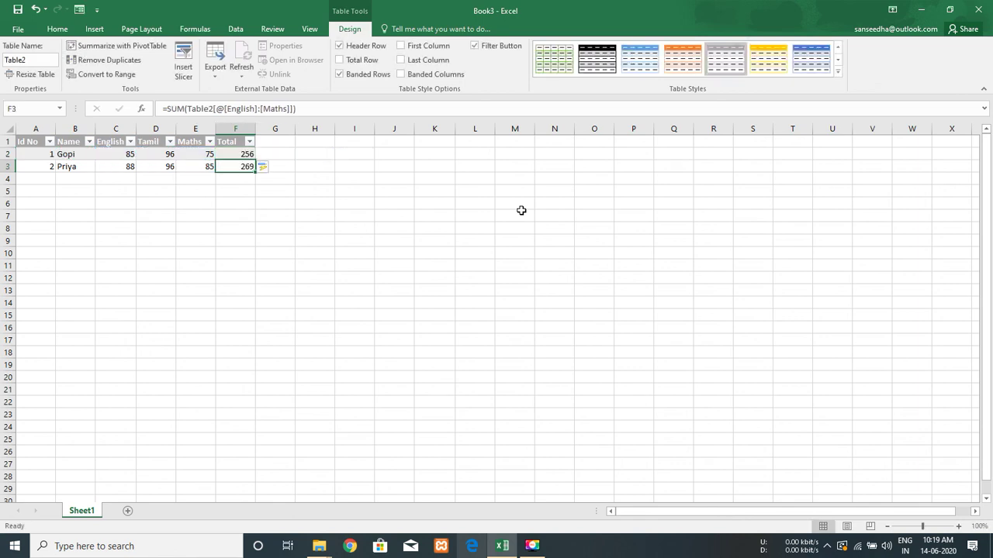
pyautogui.press('Up')
pyautogui.press('Down')
pyautogui.press('Up')
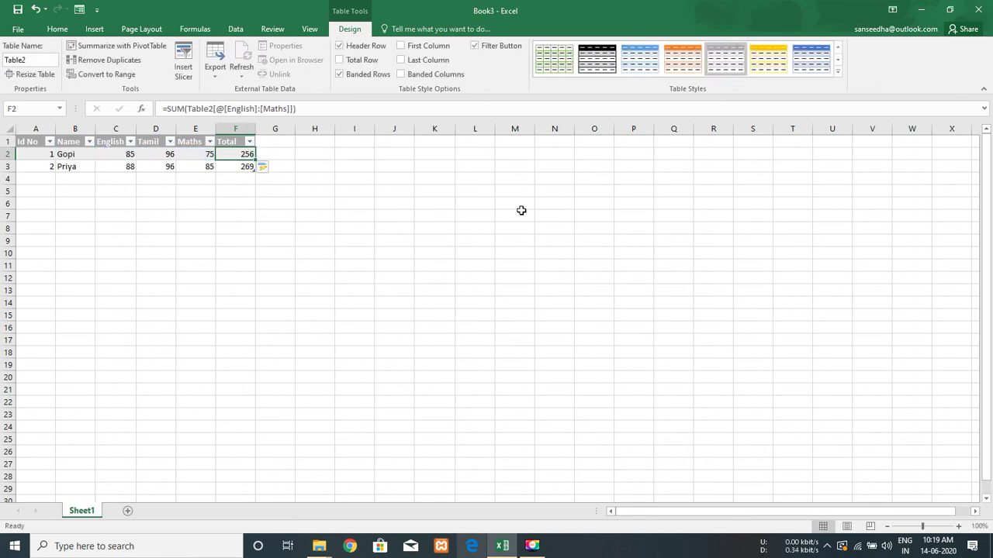
pyautogui.press('Left')
pyautogui.press('Left')
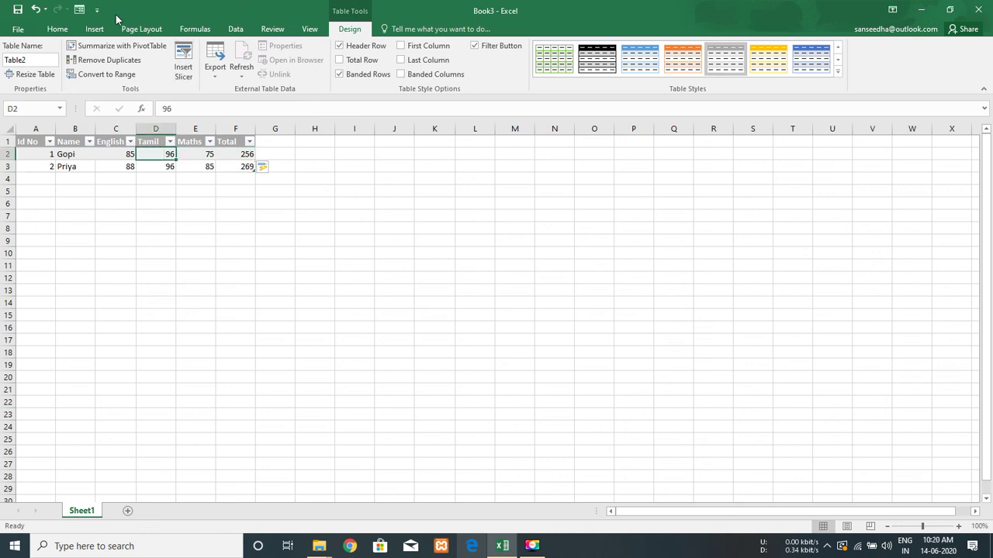
# Add student Id No 3 with marks 85, 78 and 85 through the data form, then close it.
pyautogui.click(79, 9)
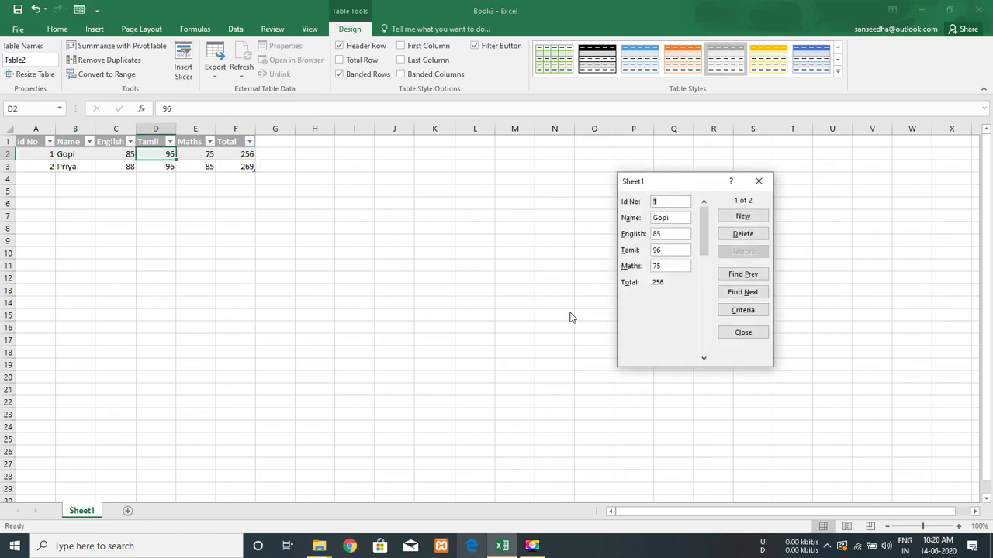
pyautogui.click(743, 216)
pyautogui.write('3')
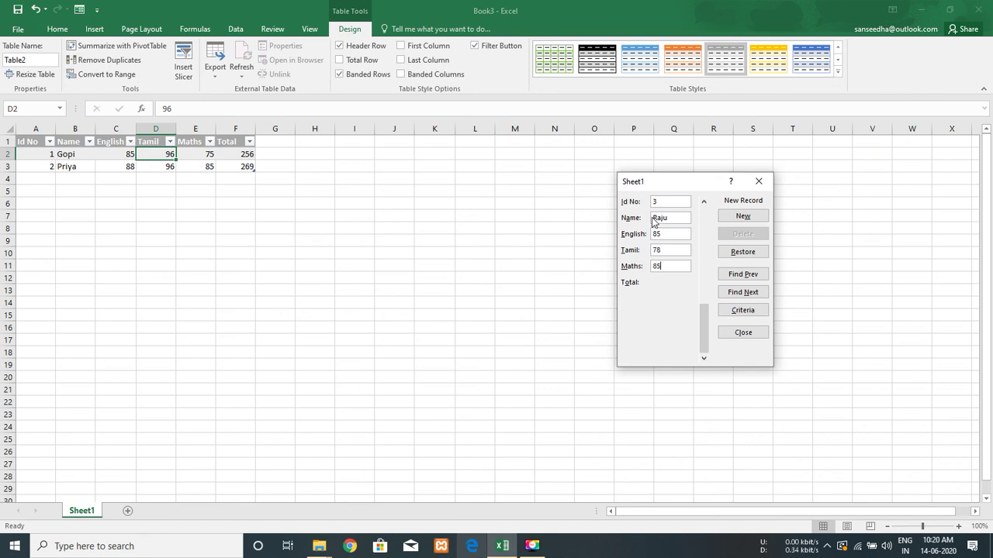
pyautogui.click(742, 216)
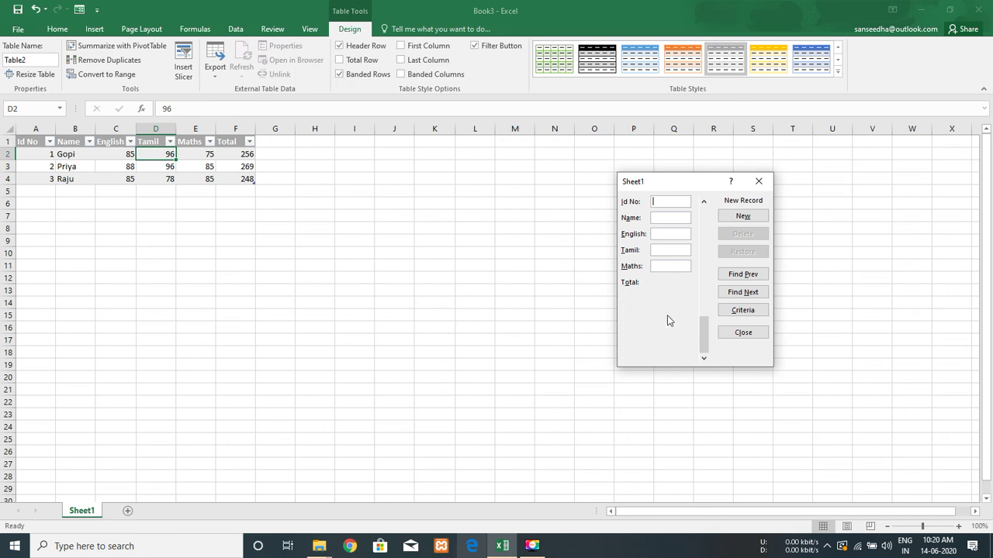
pyautogui.click(743, 332)
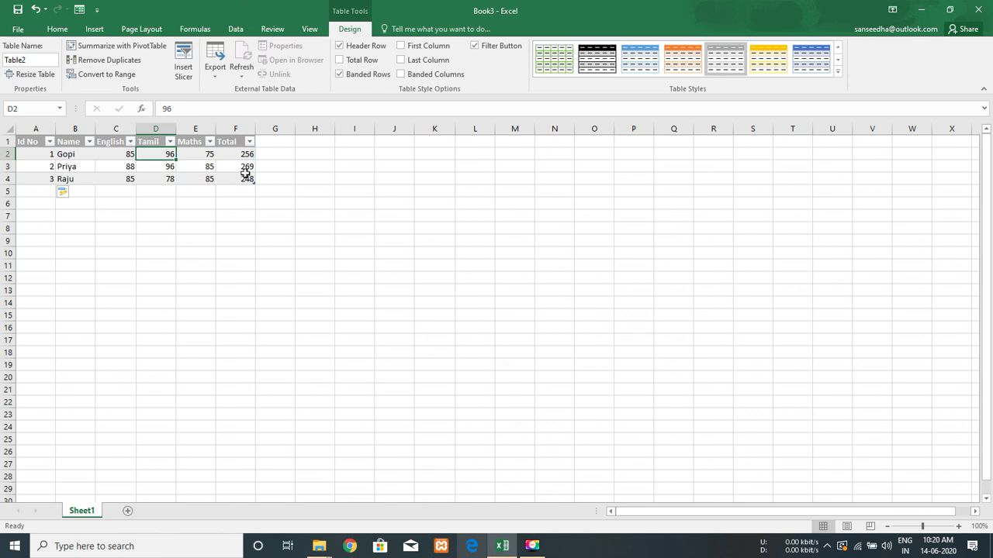
pyautogui.click(218, 79)
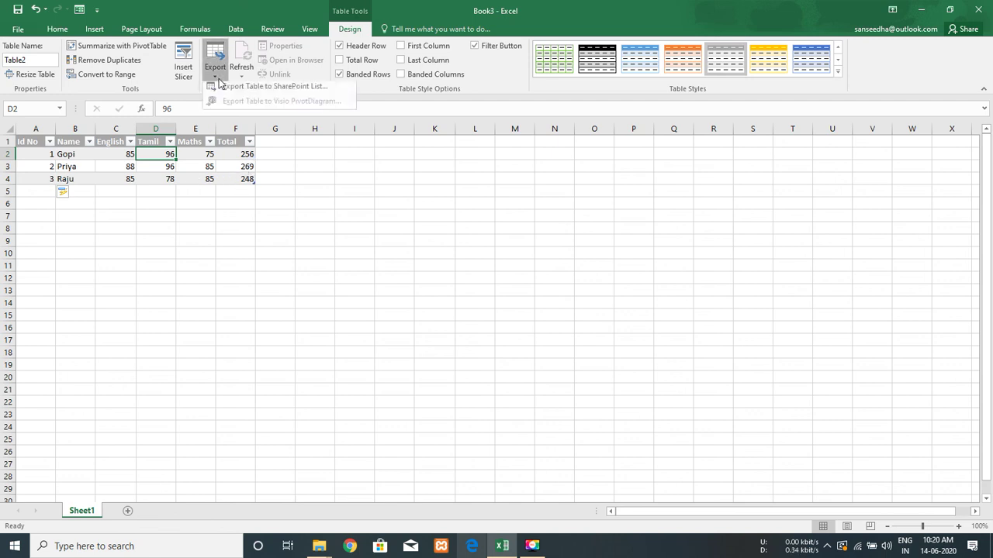
pyautogui.click(301, 173)
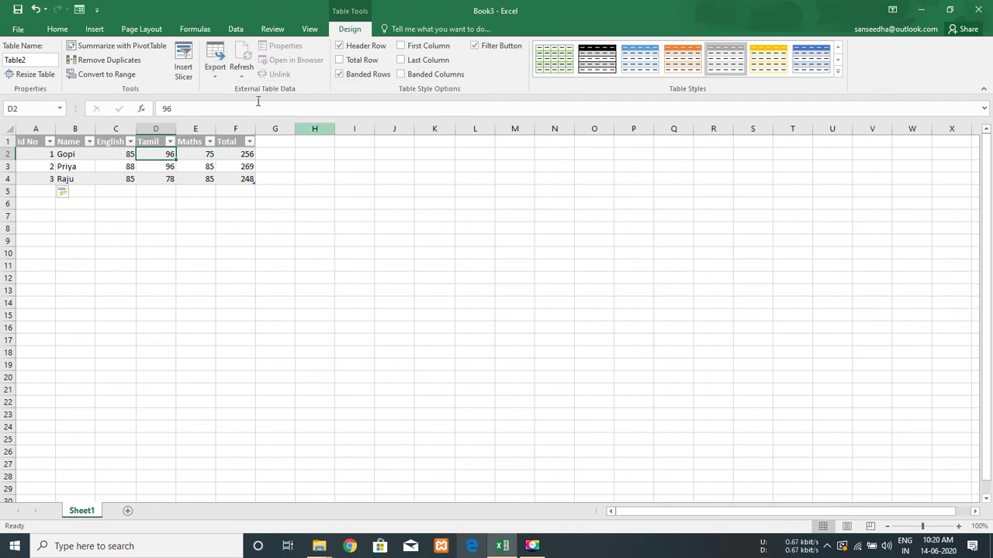
pyautogui.click(365, 64)
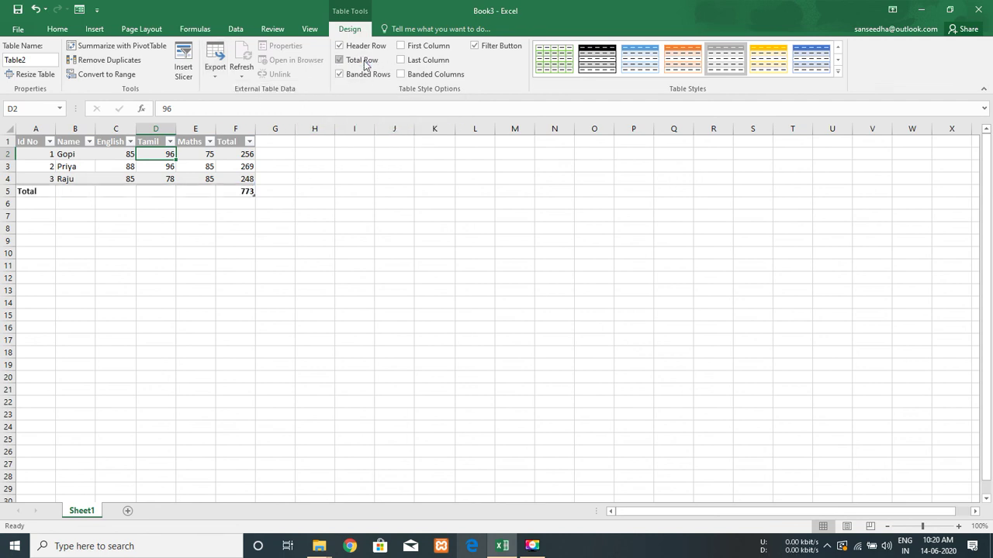
pyautogui.click(363, 62)
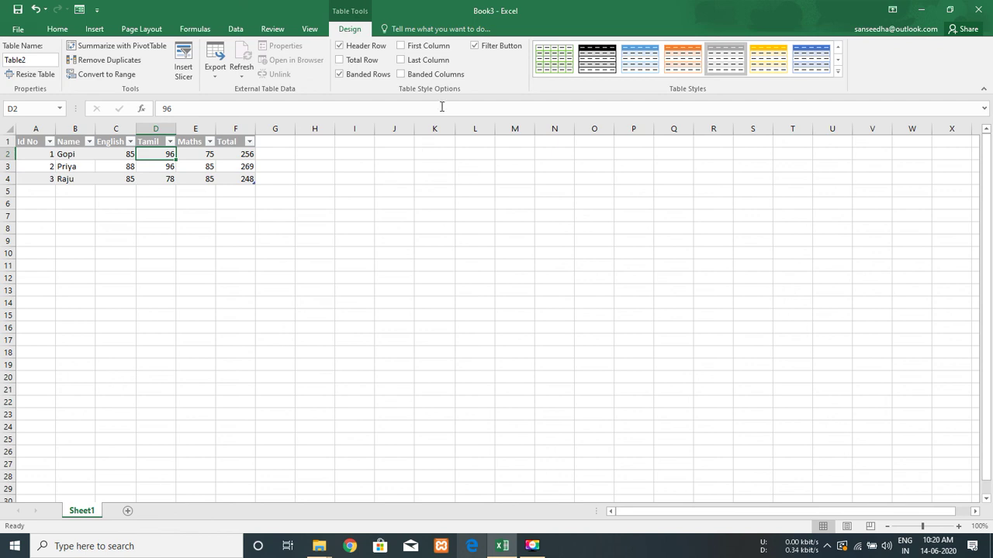
pyautogui.click(429, 47)
pyautogui.click(427, 62)
pyautogui.click(426, 62)
pyautogui.click(426, 75)
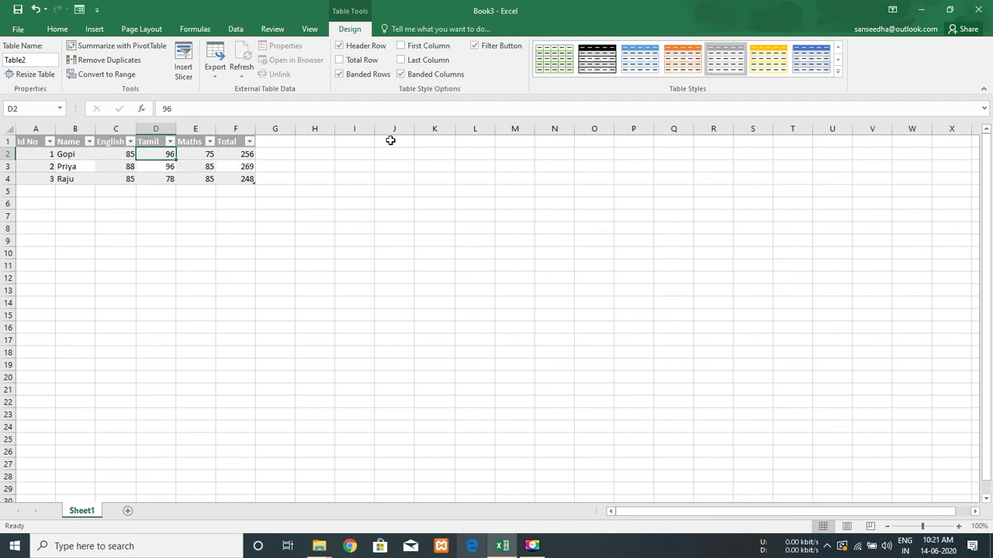
pyautogui.click(432, 75)
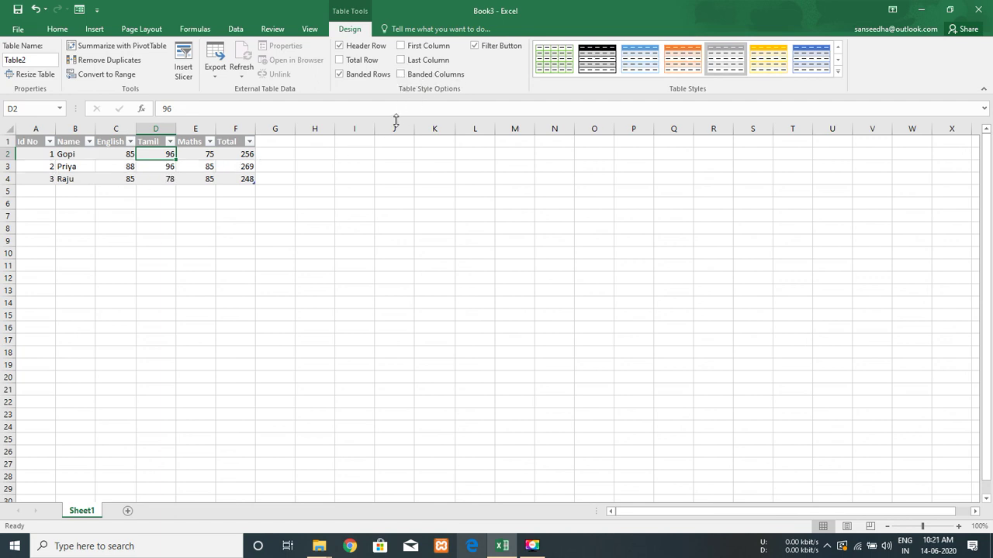
# Apply a blue Medium table style to the marks table, then return to the Table Design options.
pyautogui.click(837, 72)
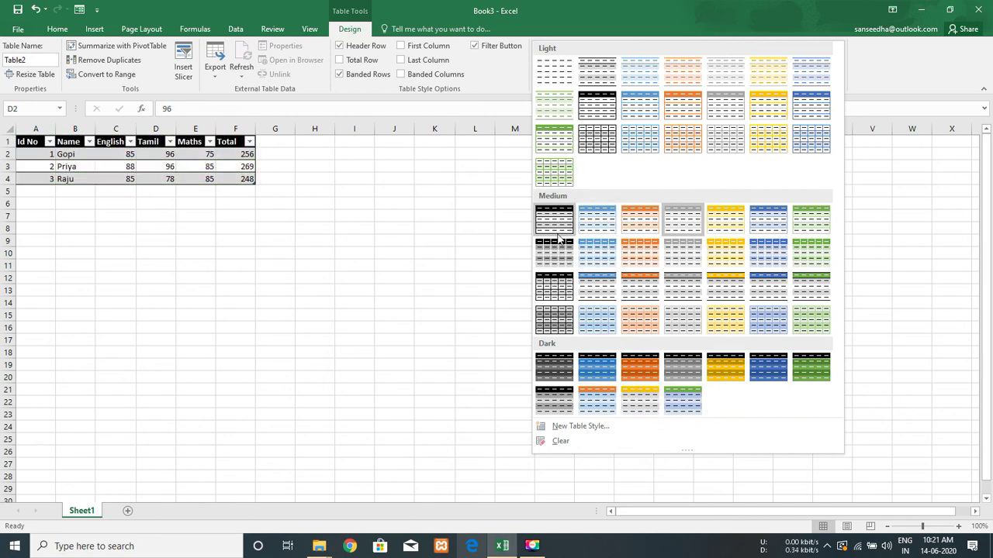
pyautogui.click(601, 256)
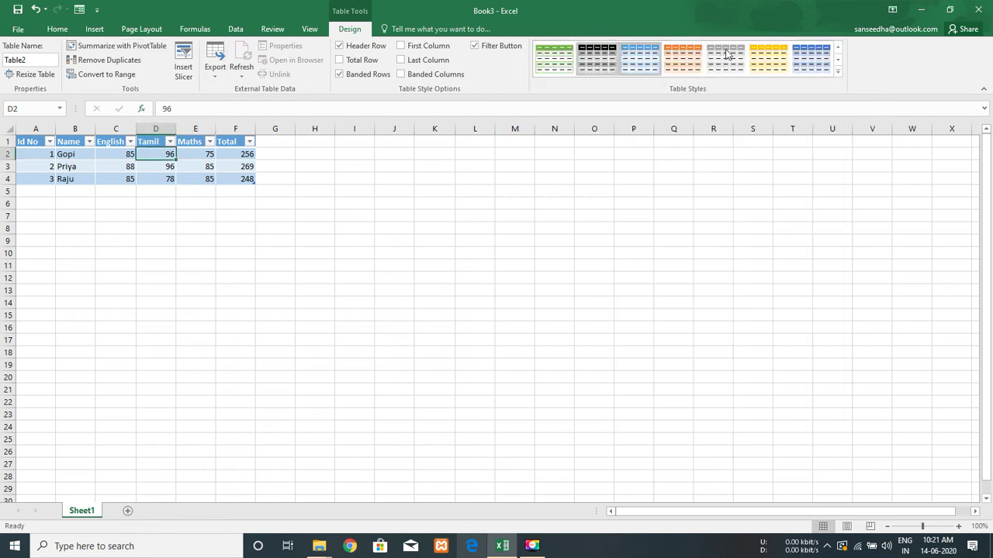
pyautogui.click(66, 29)
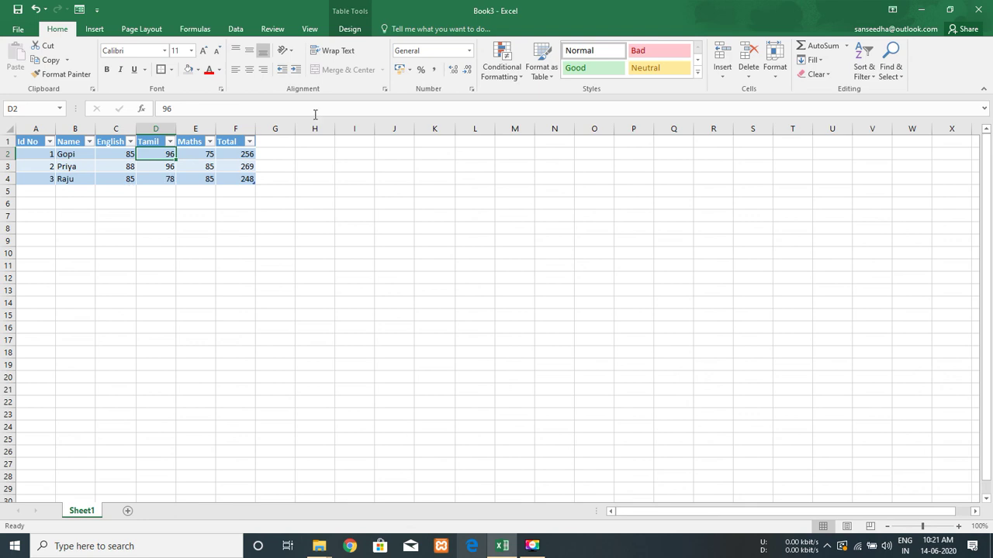
pyautogui.click(350, 216)
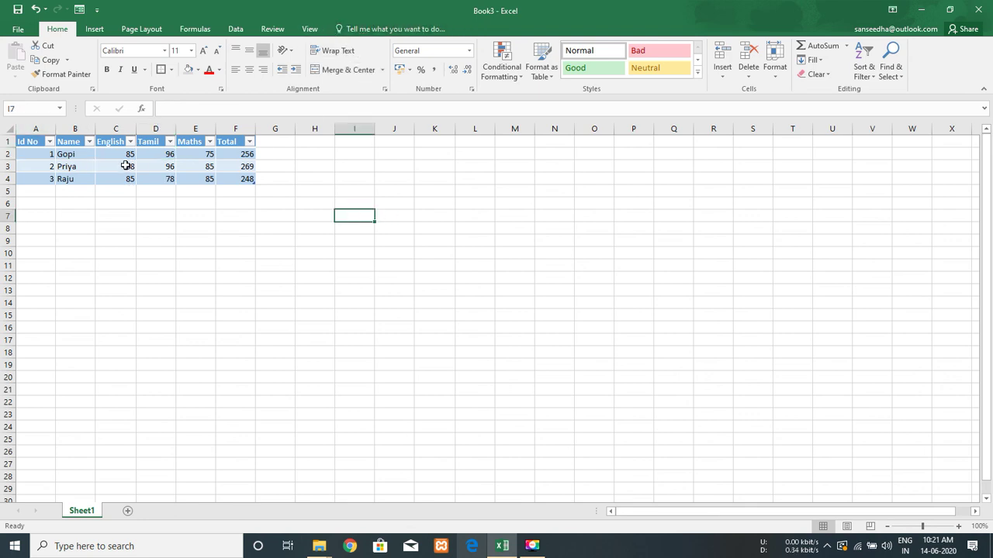
pyautogui.click(85, 178)
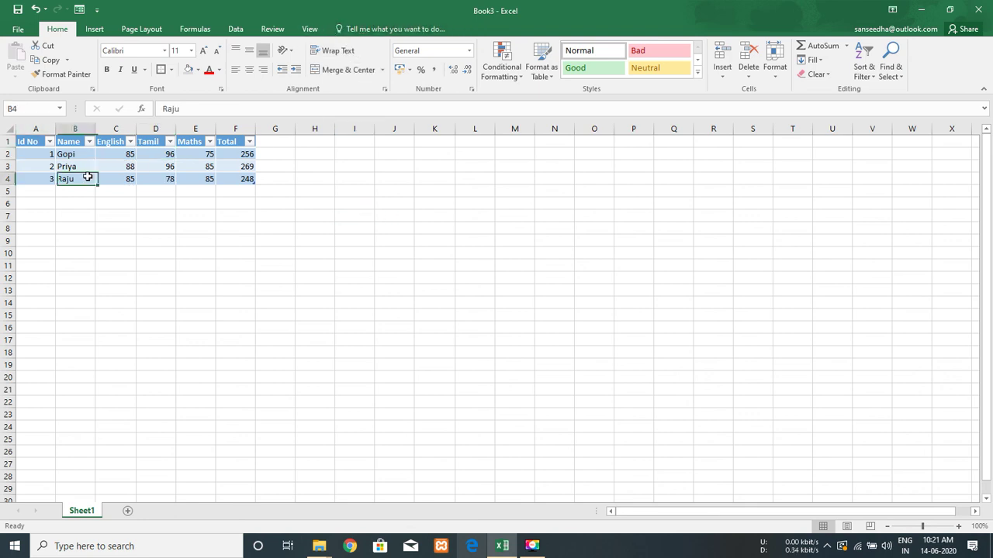
pyautogui.click(94, 28)
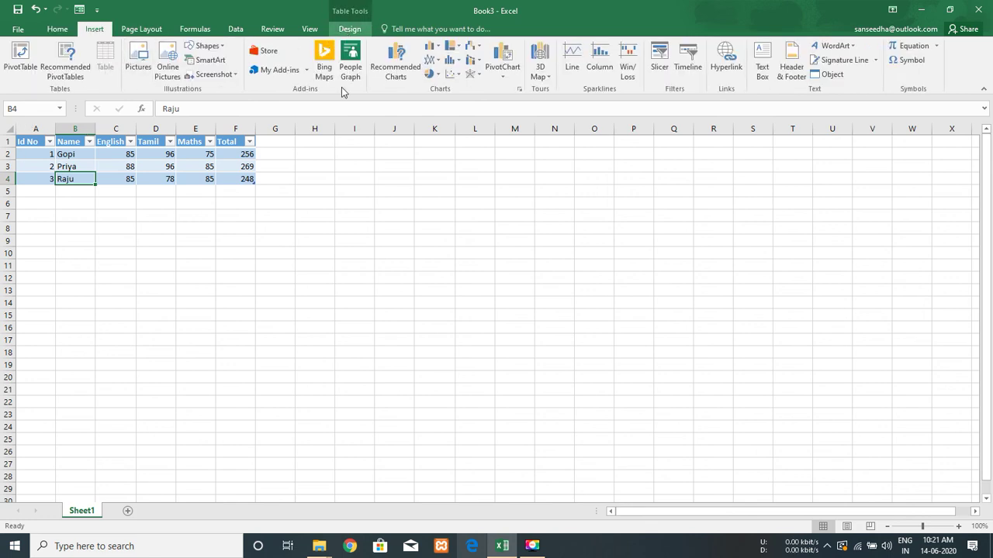
pyautogui.click(349, 29)
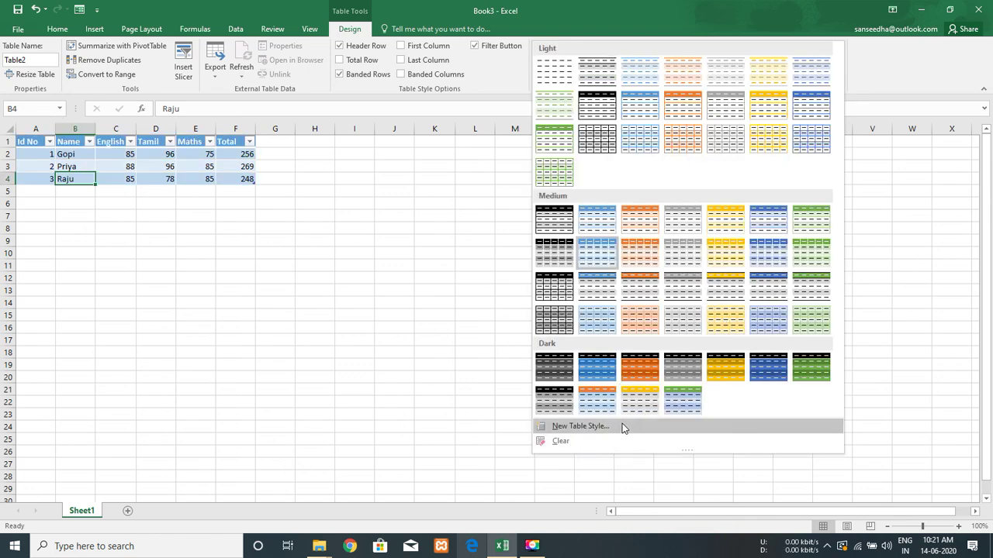
# Start a new custom table style and look through its table elements.
pyautogui.click(624, 427)
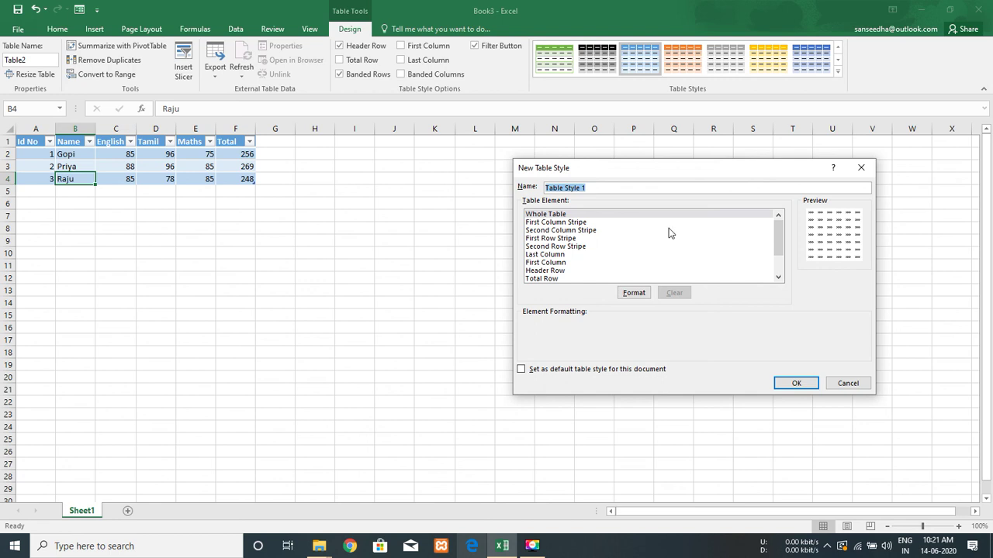
pyautogui.click(598, 224)
pyautogui.click(602, 231)
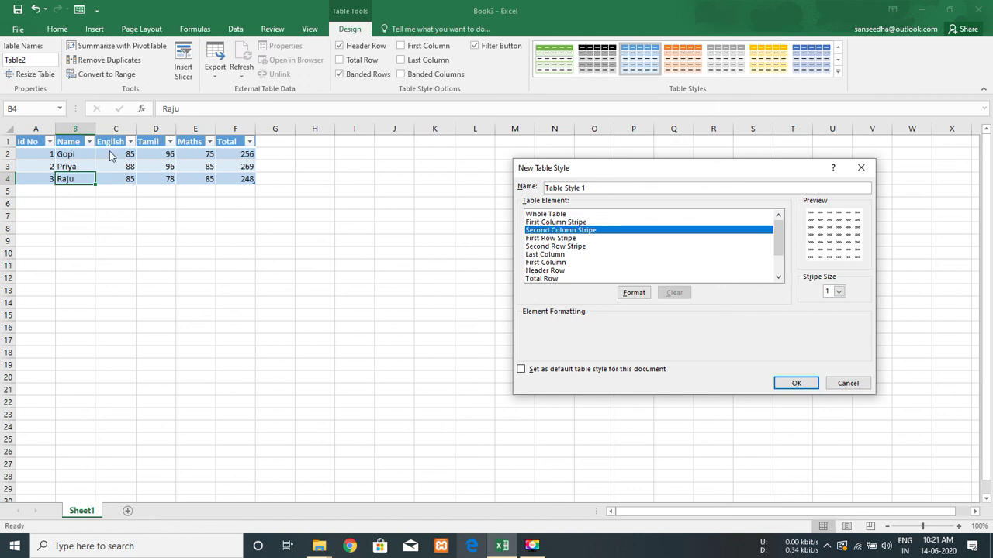
pyautogui.click(563, 255)
pyautogui.click(561, 263)
pyautogui.click(560, 271)
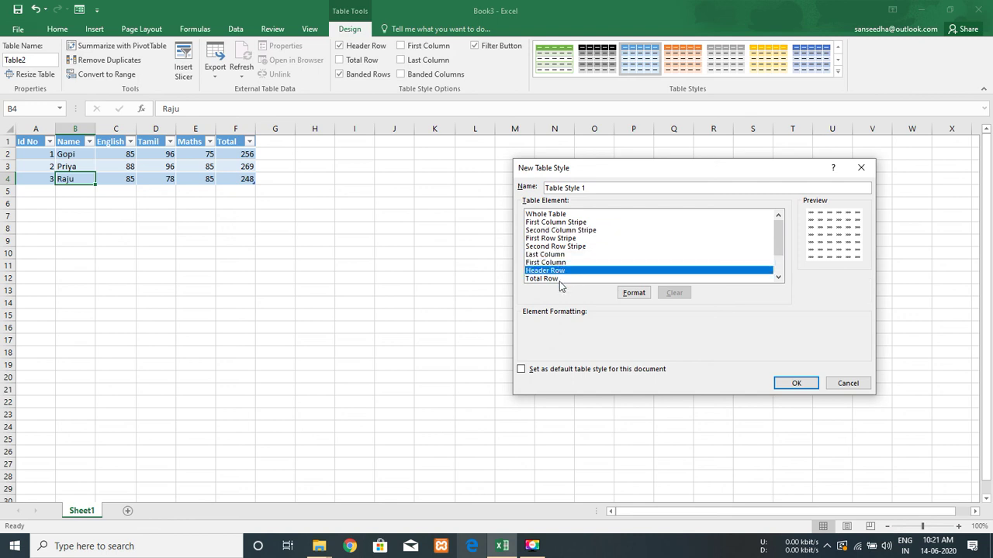
pyautogui.scroll(-2, 560, 283)
pyautogui.click(563, 248)
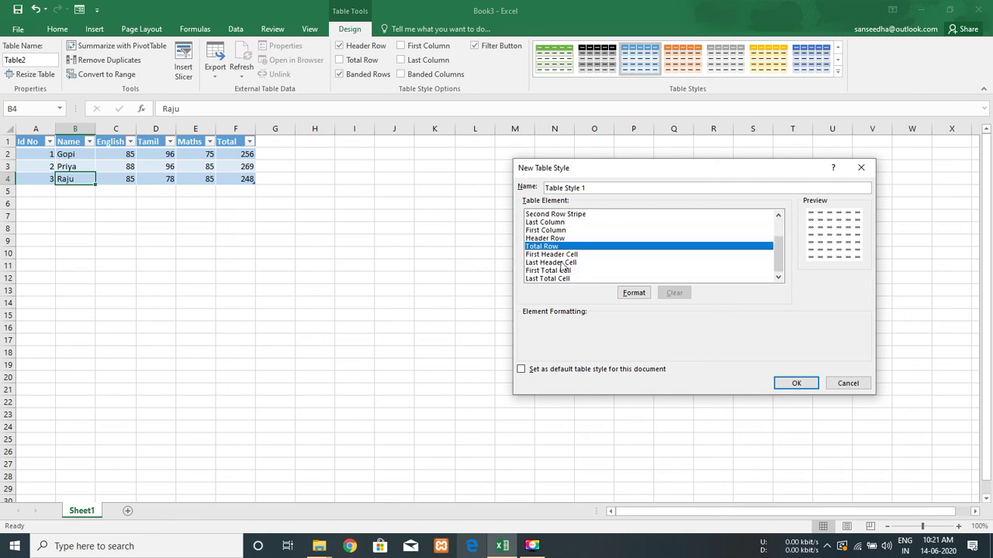
pyautogui.click(562, 263)
pyautogui.click(563, 271)
pyautogui.scroll(2, 566, 275)
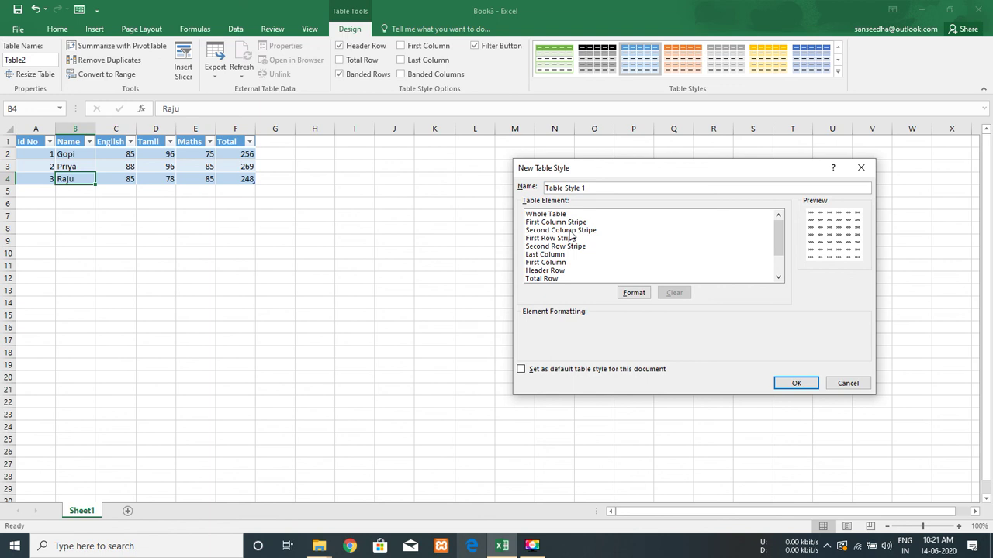
pyautogui.click(570, 238)
pyautogui.click(572, 215)
pyautogui.click(586, 223)
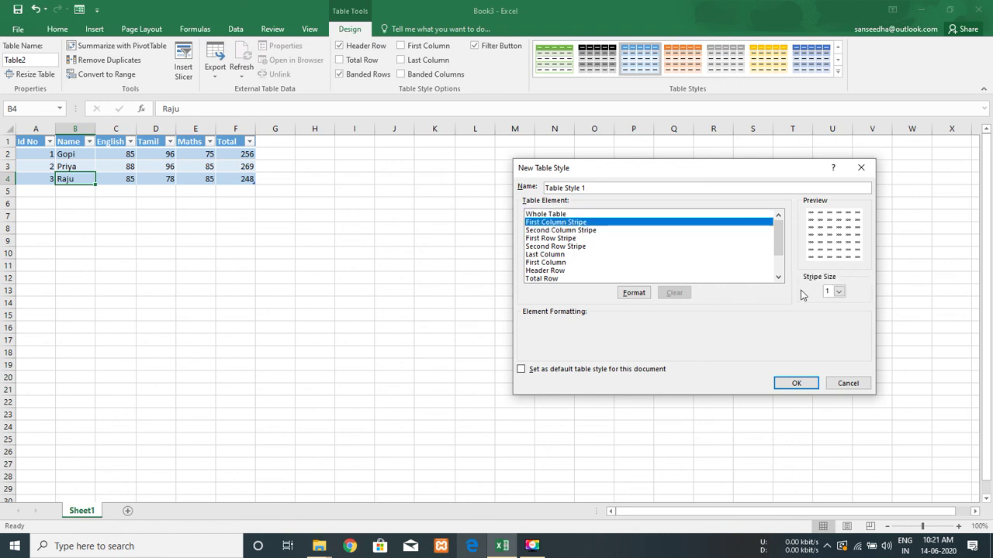
# Keep the First Column Stripe size at 1, then open formatting for the Whole Table element.
pyautogui.click(839, 292)
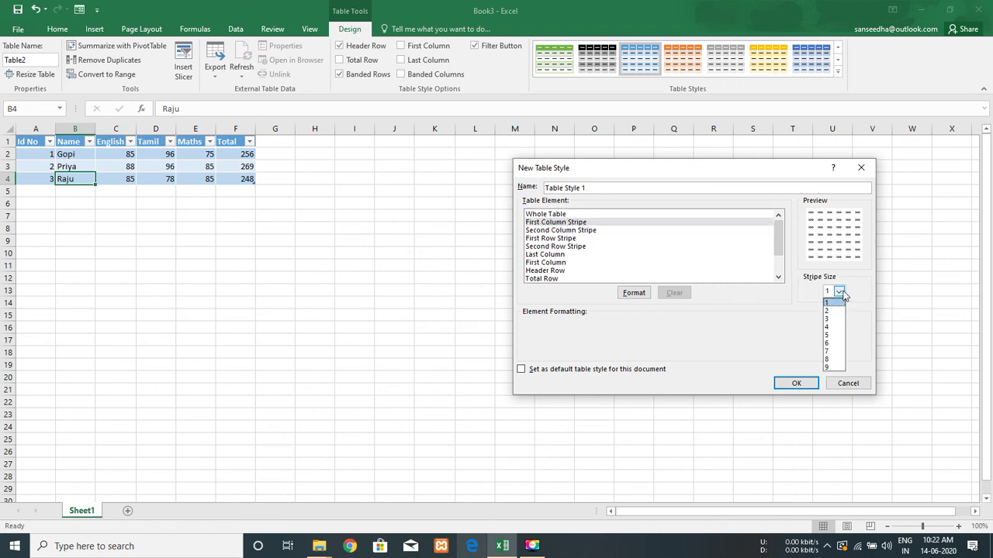
pyautogui.click(842, 292)
pyautogui.click(567, 238)
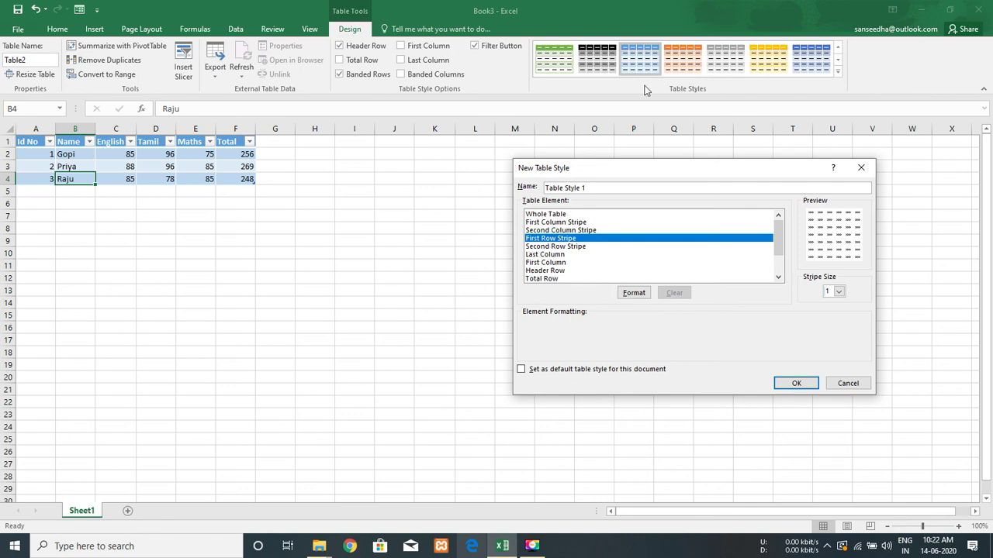
pyautogui.click(560, 222)
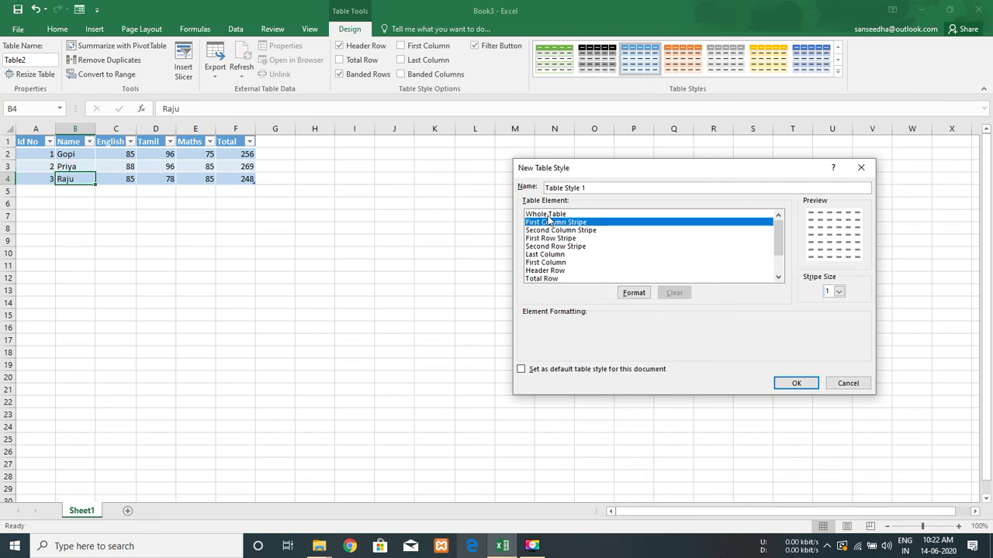
pyautogui.click(553, 215)
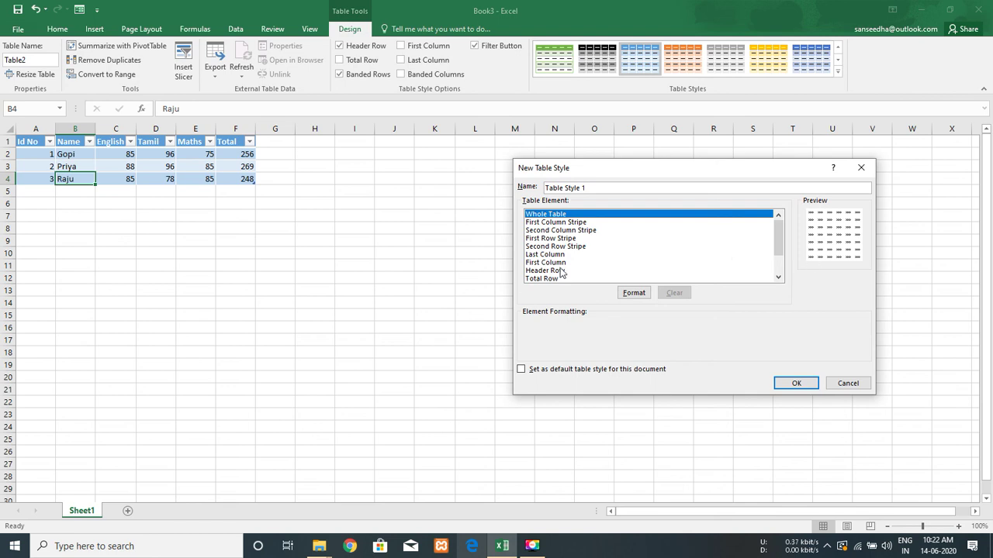
pyautogui.click(631, 297)
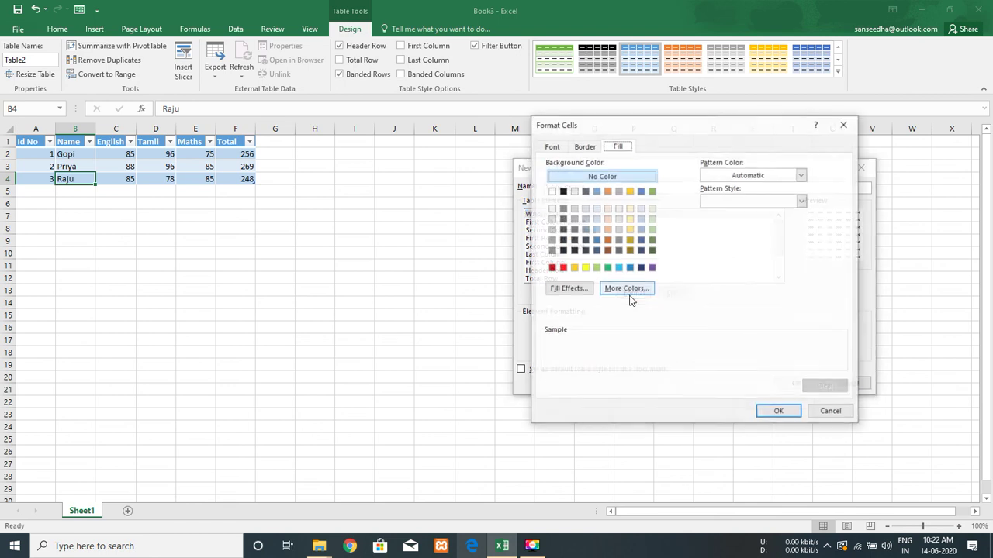
# Give the whole table a light blue fill, outer borders and dashed inside borders.
pyautogui.click(596, 219)
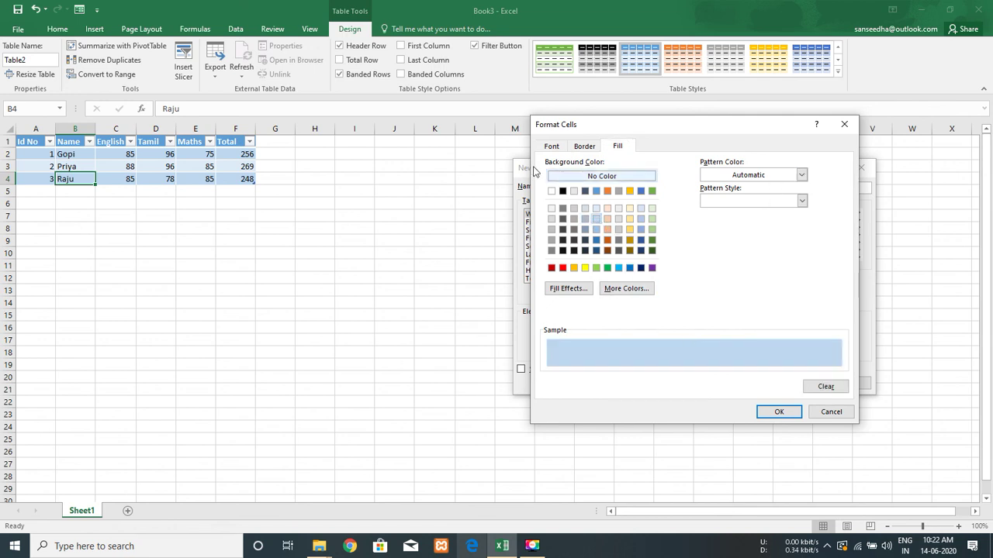
pyautogui.click(584, 146)
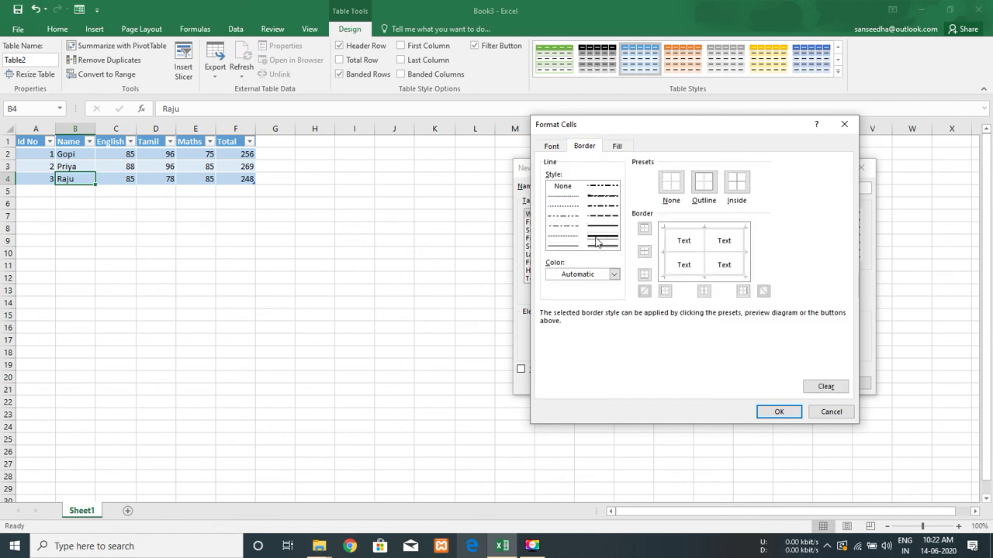
pyautogui.click(694, 228)
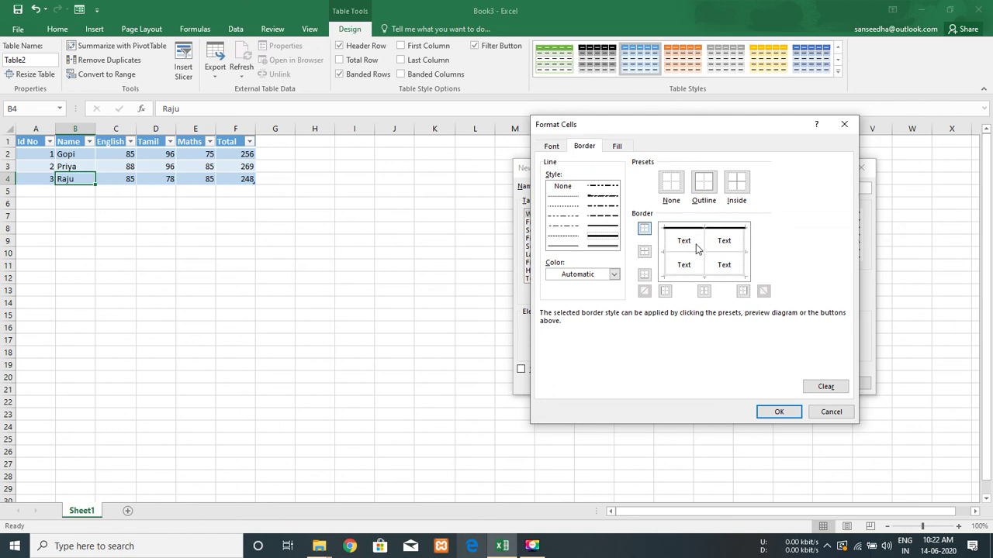
pyautogui.click(744, 260)
pyautogui.click(697, 279)
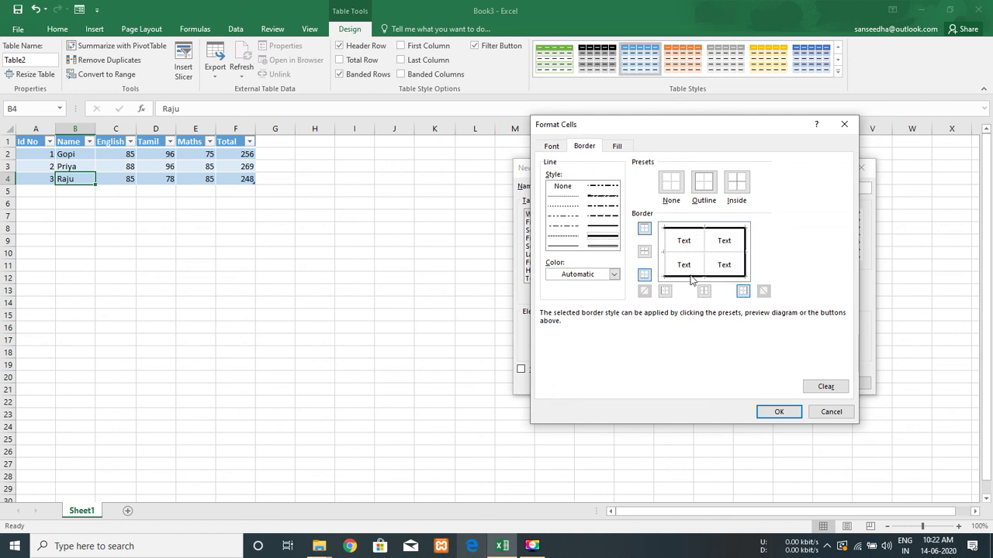
pyautogui.click(664, 256)
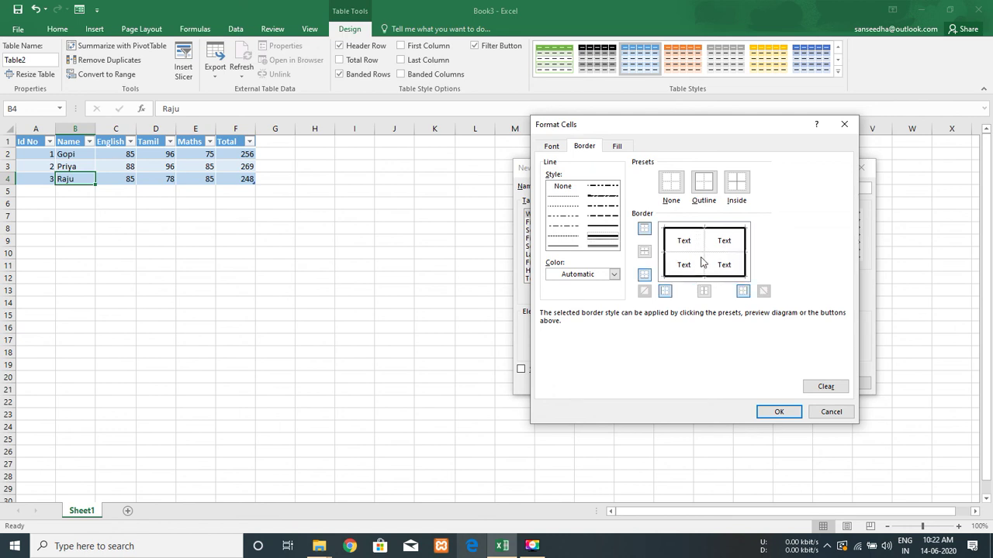
pyautogui.click(562, 237)
pyautogui.click(704, 250)
pyautogui.click(682, 253)
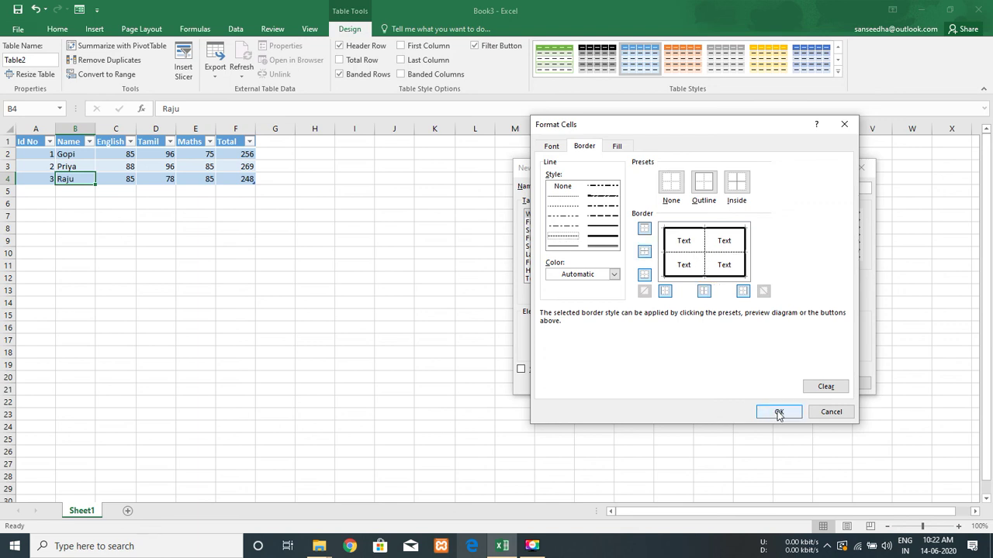
# Make the outer borders red double lines and the inside borders red dashes.
pyautogui.click(614, 276)
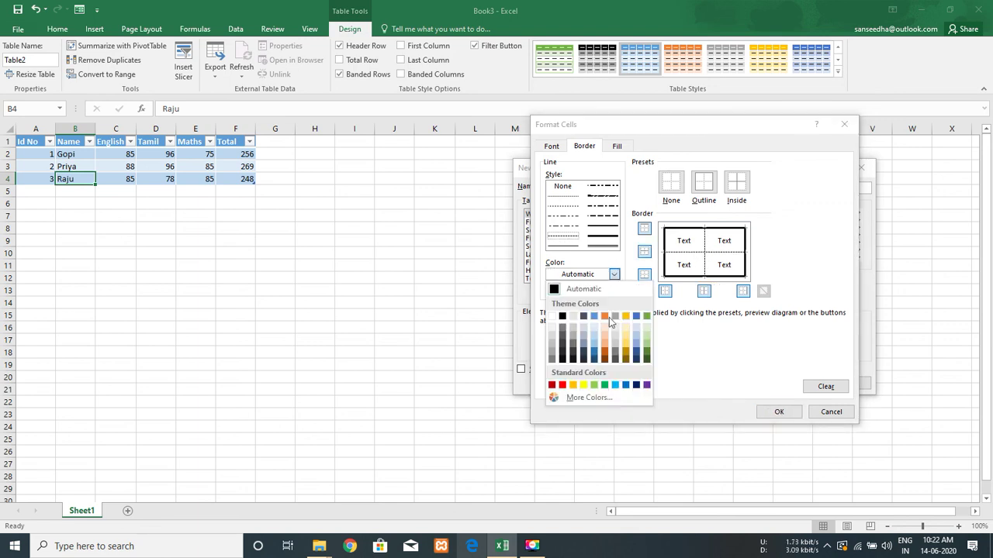
pyautogui.click(563, 385)
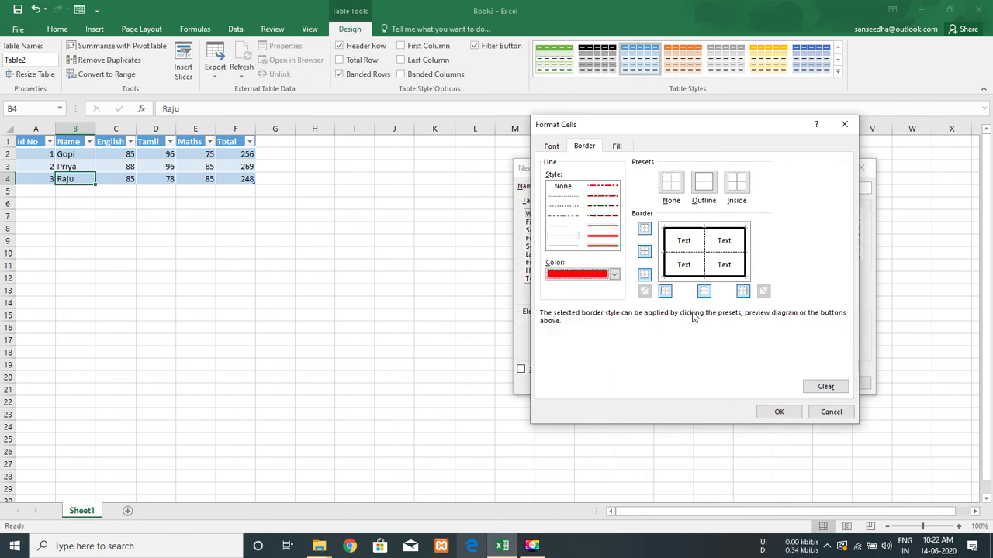
pyautogui.click(706, 231)
pyautogui.click(603, 235)
pyautogui.click(688, 230)
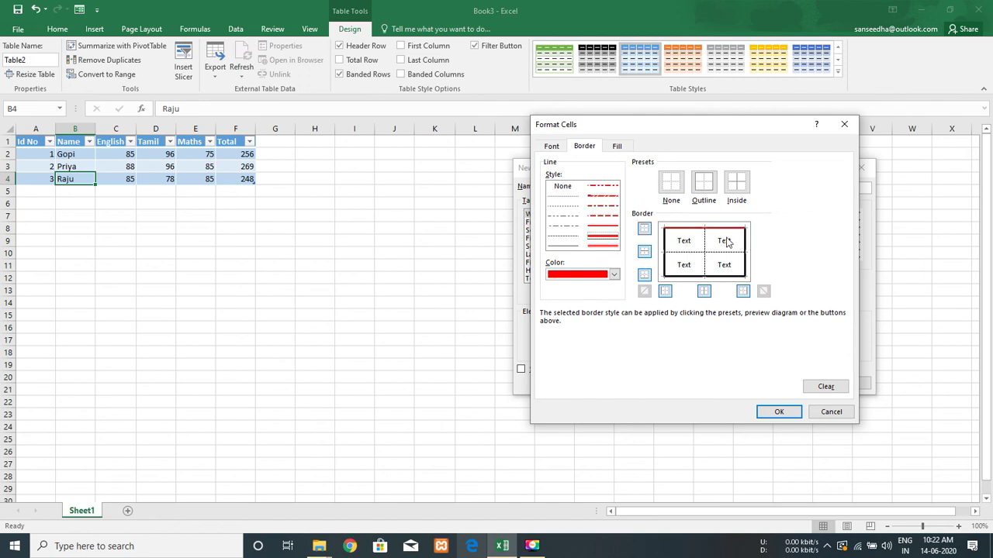
pyautogui.click(745, 256)
pyautogui.click(711, 276)
pyautogui.click(663, 263)
pyautogui.click(568, 240)
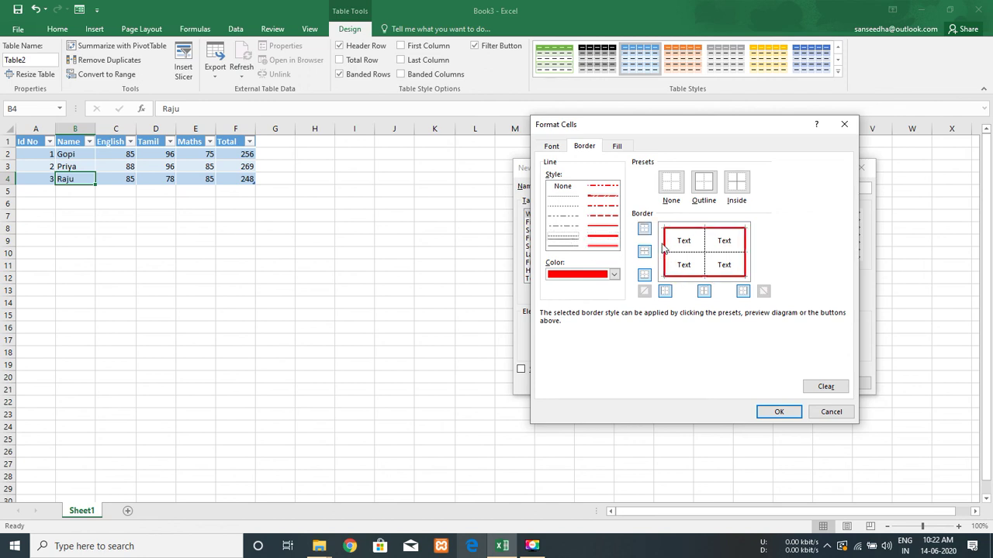
pyautogui.click(705, 247)
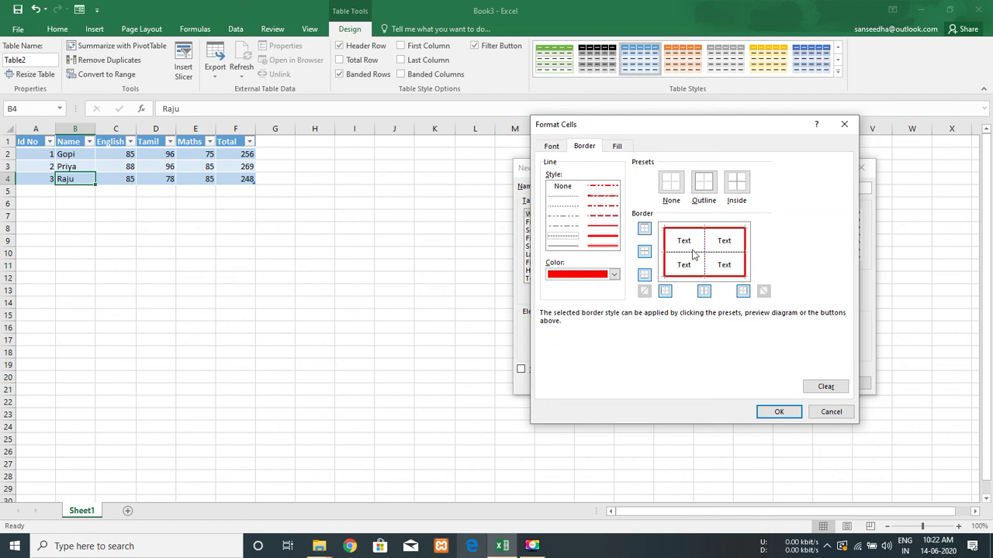
pyautogui.click(613, 274)
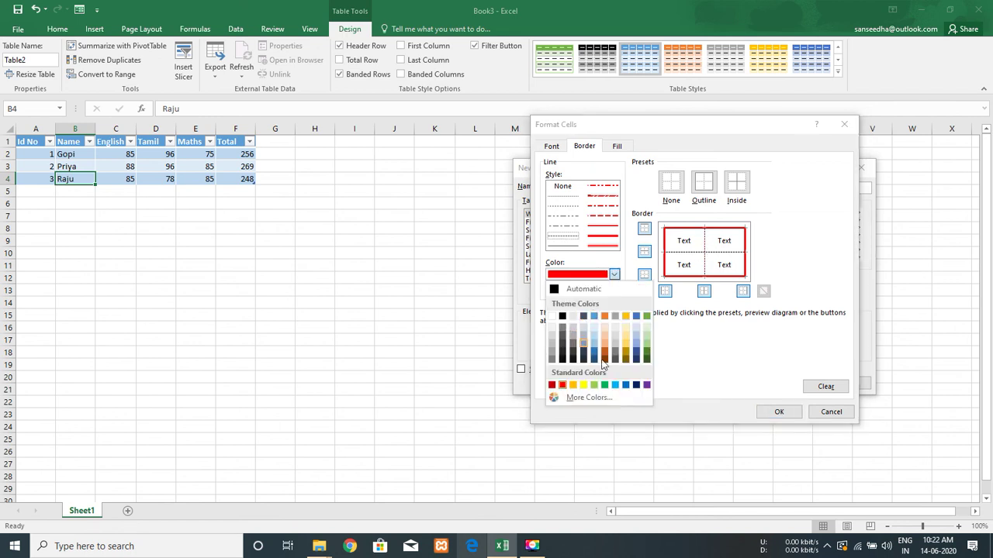
# Recolour the inside vertical and horizontal borders dark blue and confirm the formatting.
pyautogui.click(594, 336)
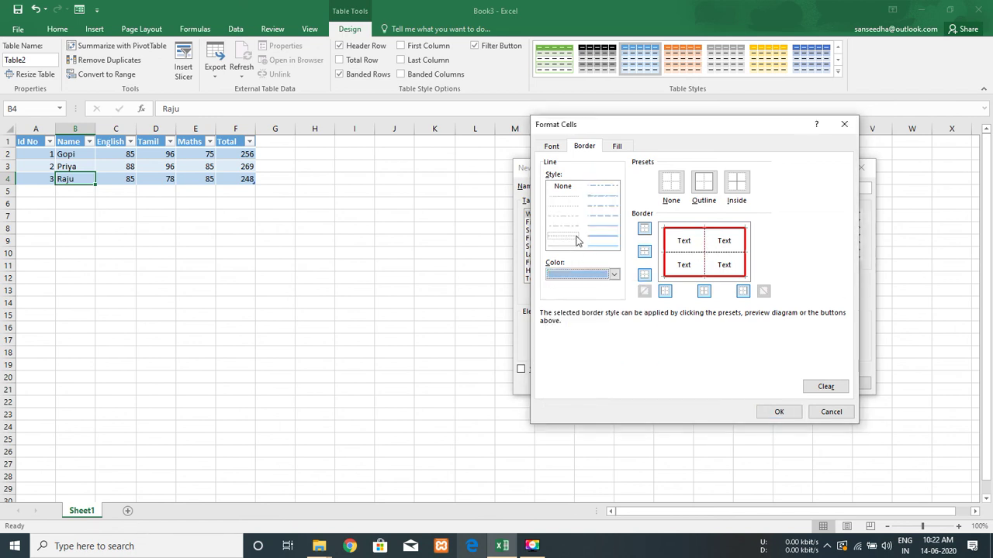
pyautogui.click(707, 253)
pyautogui.click(691, 254)
pyautogui.click(612, 275)
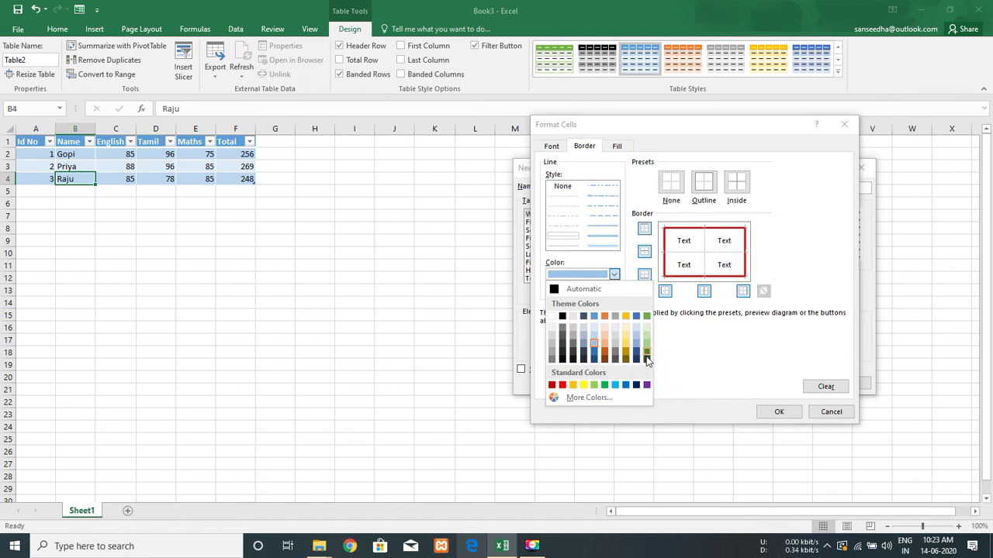
pyautogui.click(585, 386)
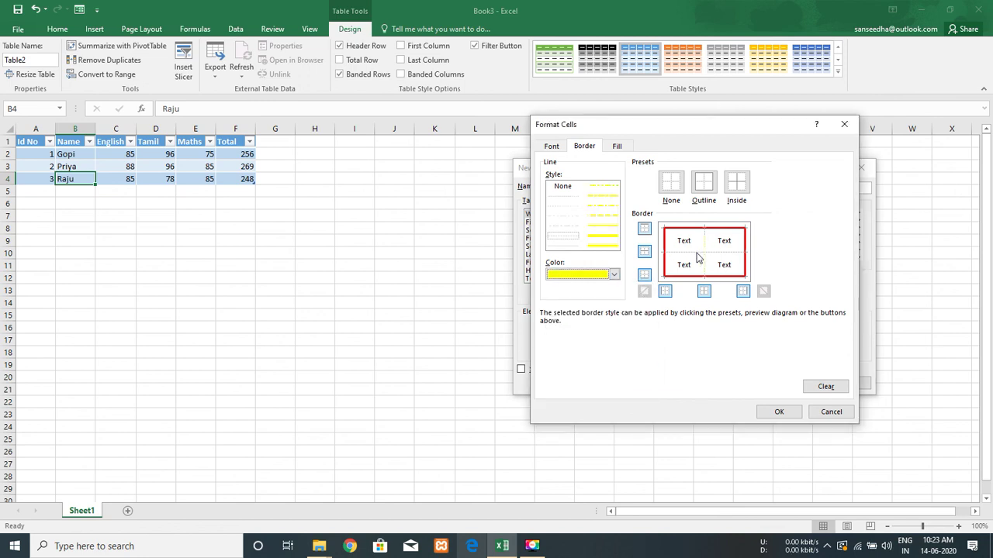
pyautogui.click(614, 274)
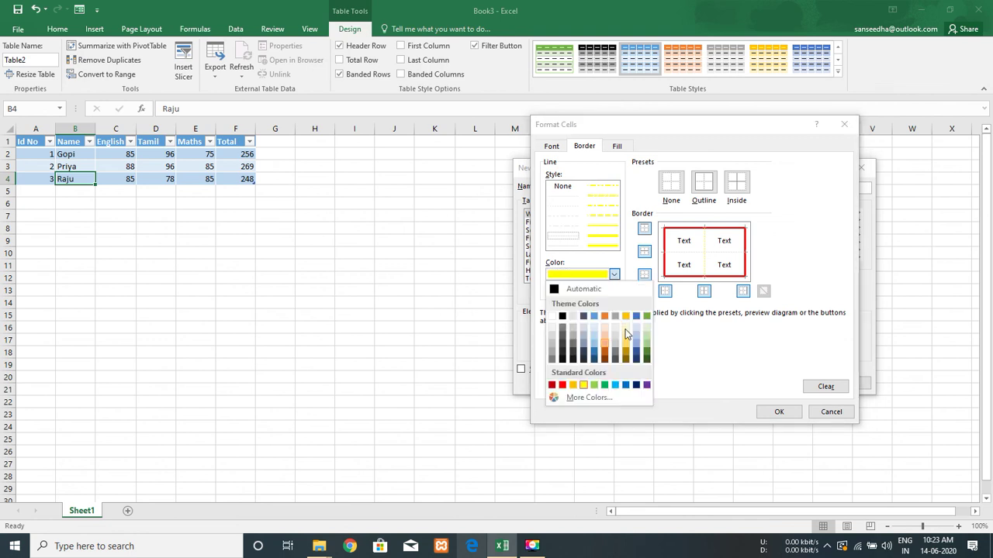
pyautogui.click(594, 359)
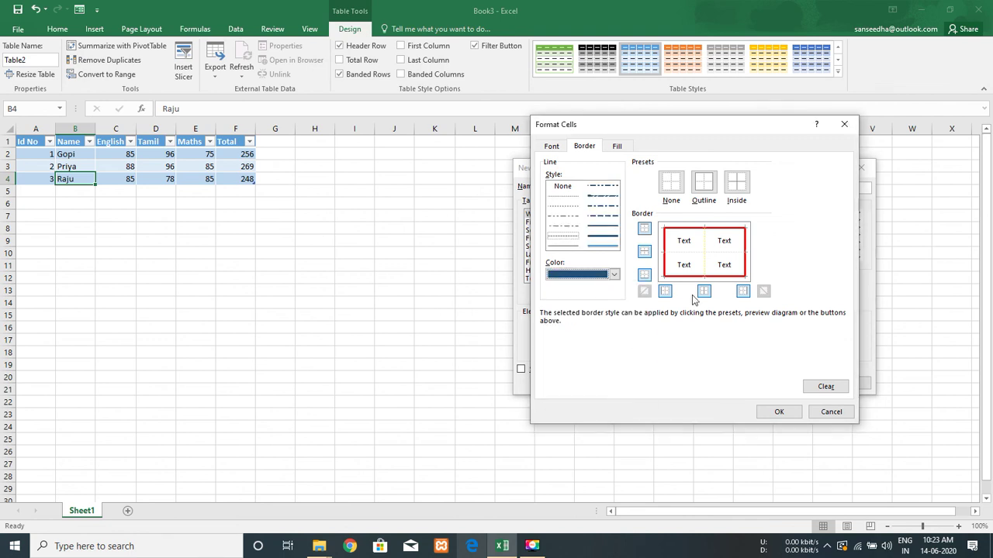
pyautogui.click(705, 248)
pyautogui.click(694, 254)
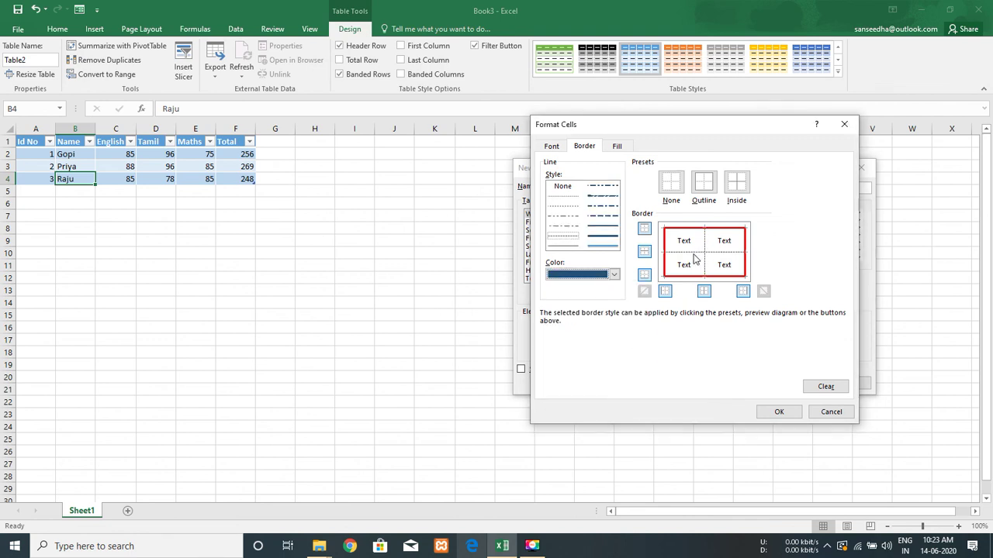
pyautogui.click(768, 412)
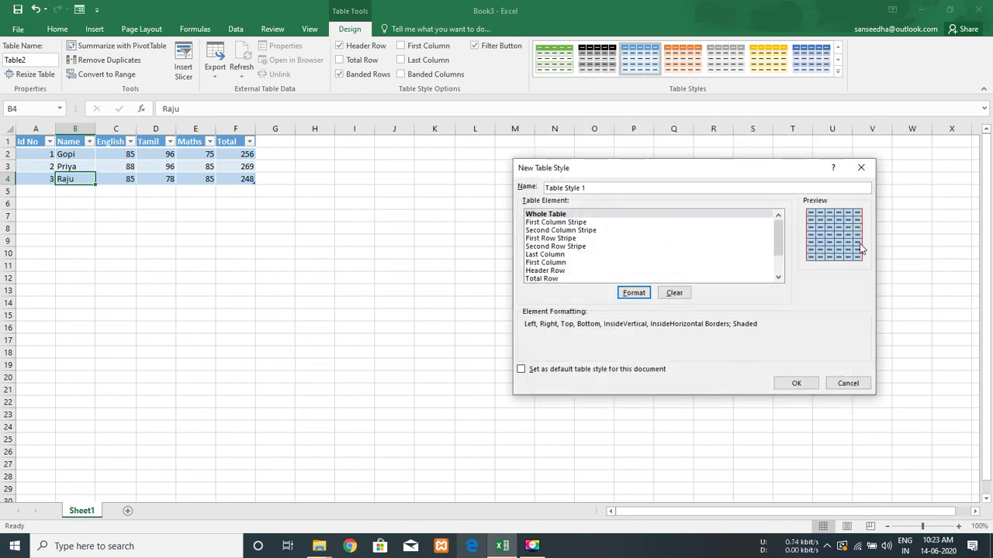
# Save Table Style 1 and apply it from the Custom section of the styles gallery.
pyautogui.click(797, 384)
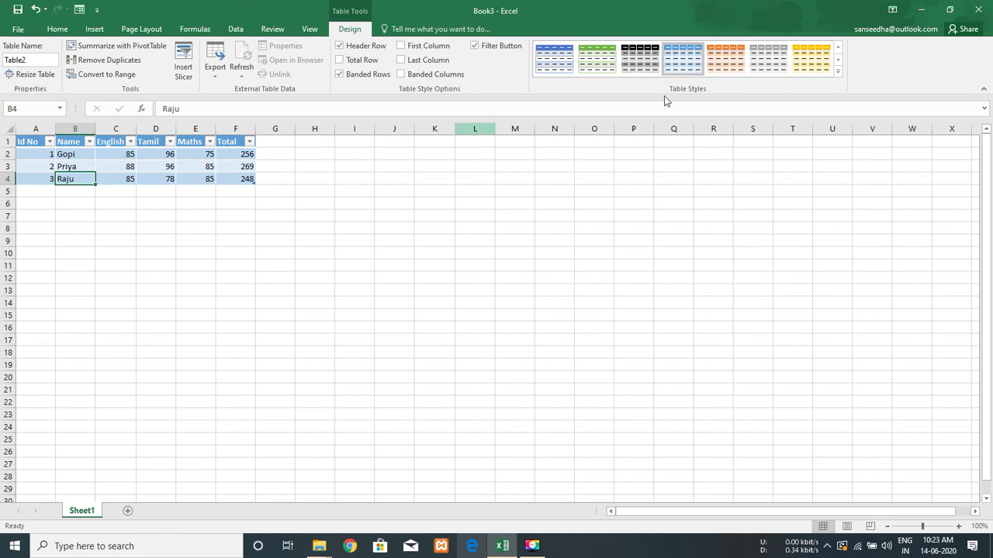
pyautogui.click(838, 75)
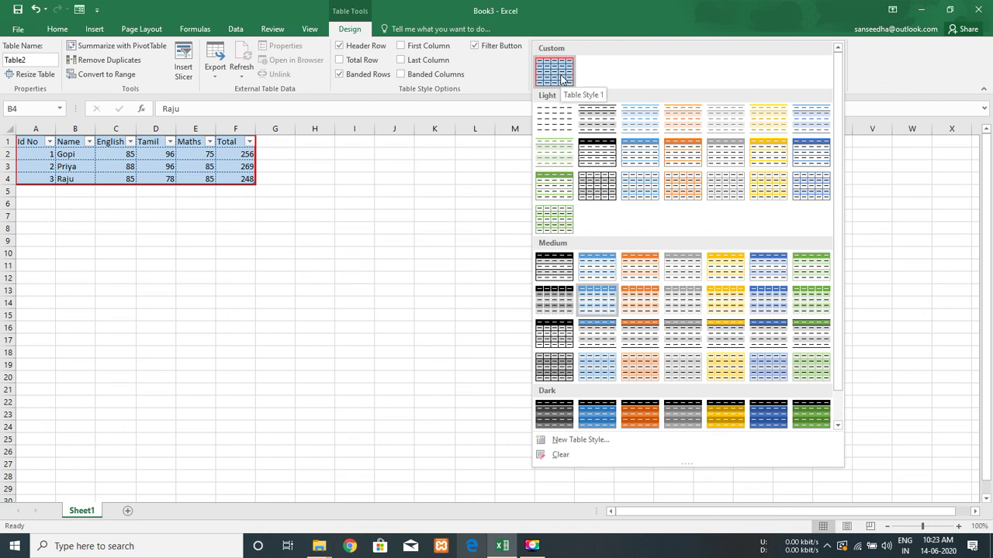
pyautogui.click(563, 77)
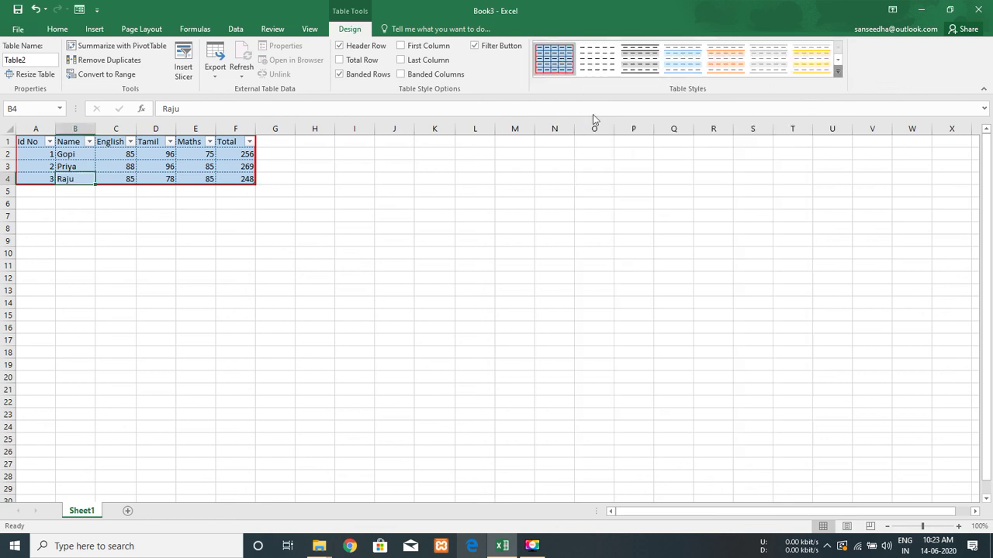
pyautogui.click(837, 71)
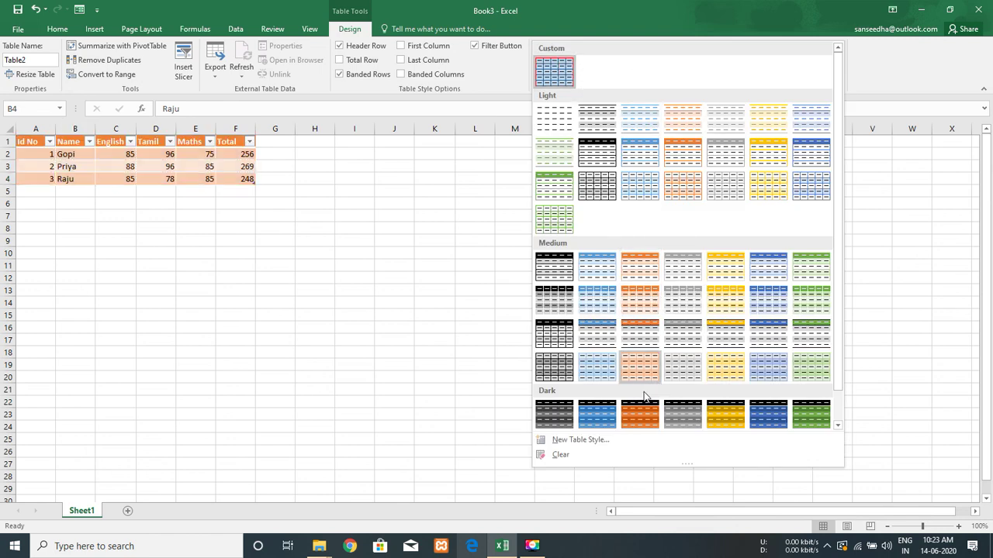
pyautogui.scroll(-1, 693, 225)
pyautogui.scroll(1, 694, 225)
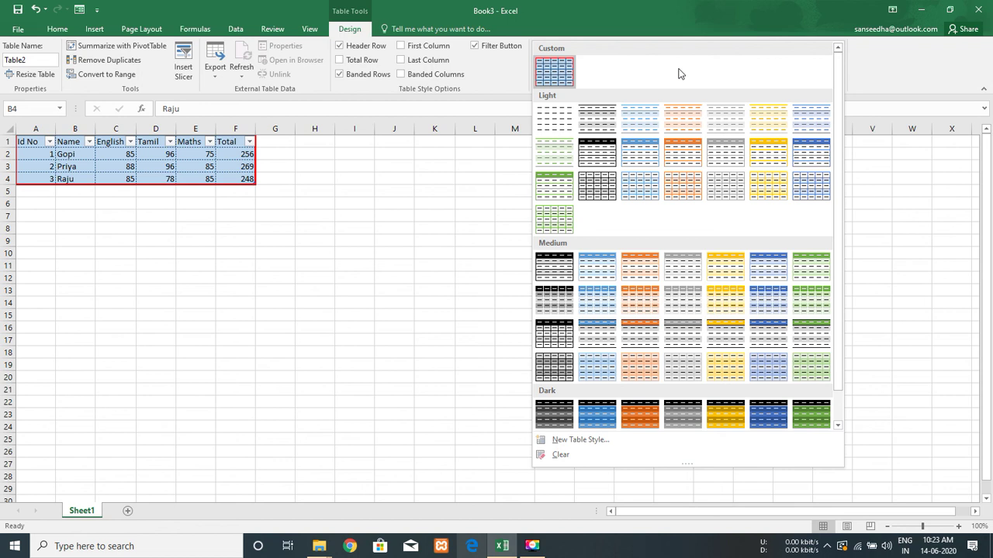
# Give Table Style 2's Whole Table a solid red fill and save the style.
pyautogui.press('Escape')
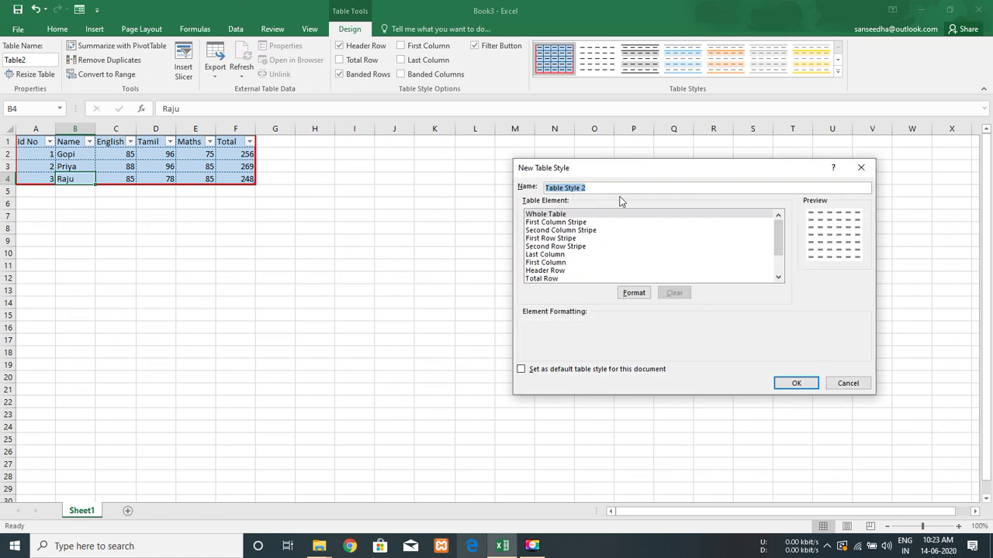
pyautogui.click(584, 214)
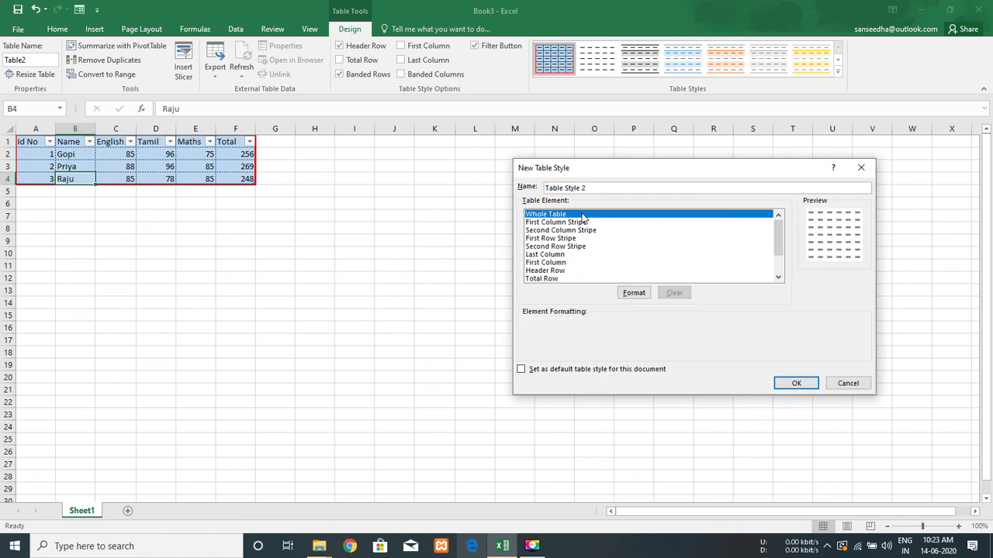
pyautogui.click(632, 295)
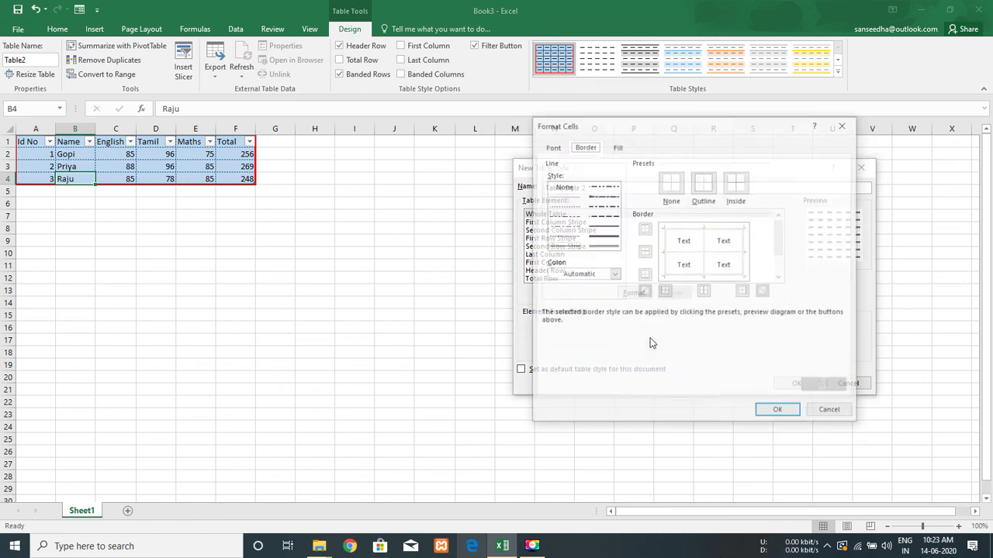
pyautogui.click(618, 146)
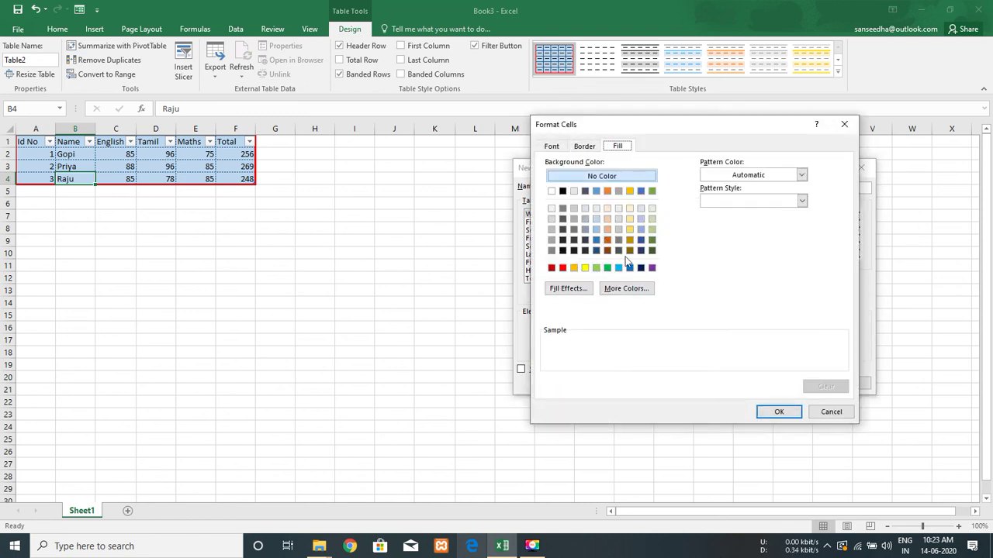
pyautogui.click(562, 267)
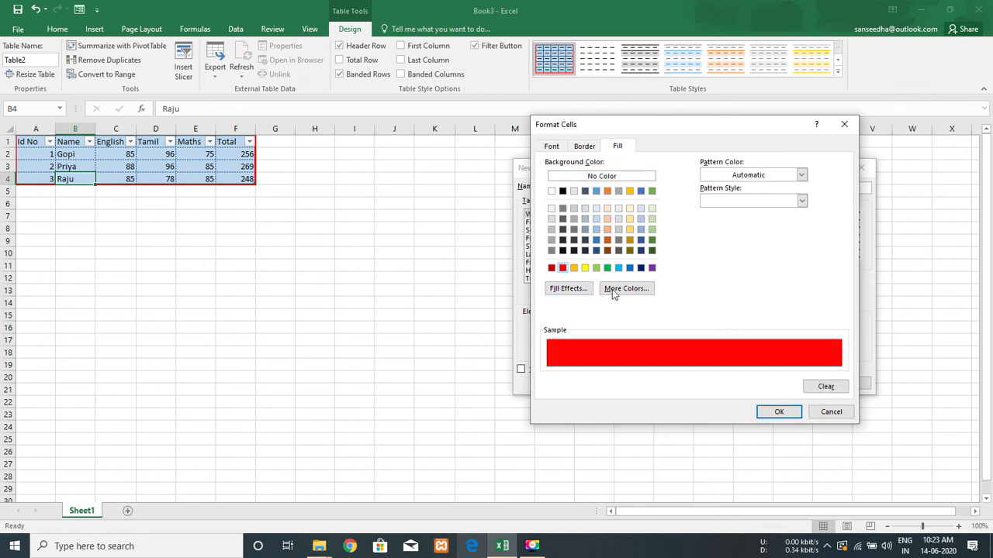
pyautogui.click(777, 409)
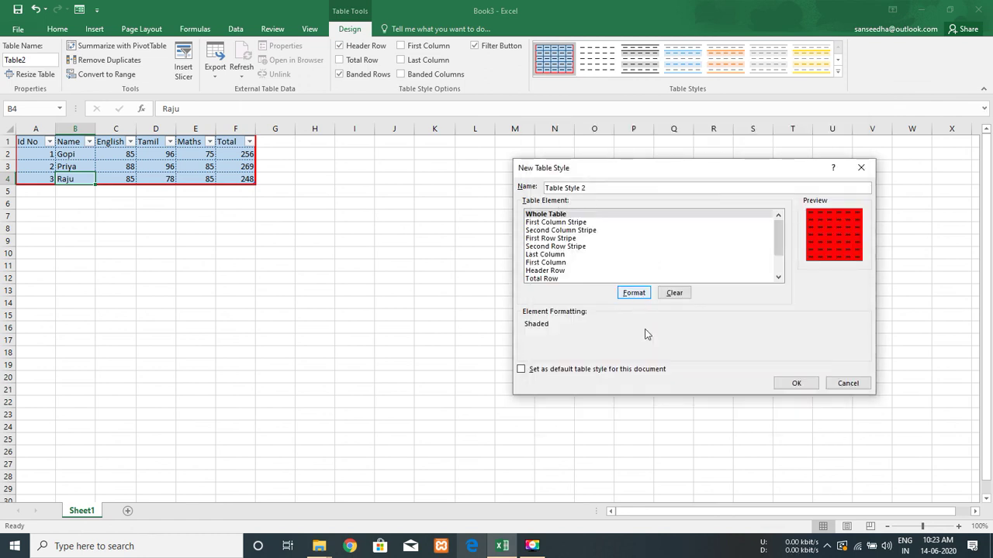
pyautogui.click(792, 385)
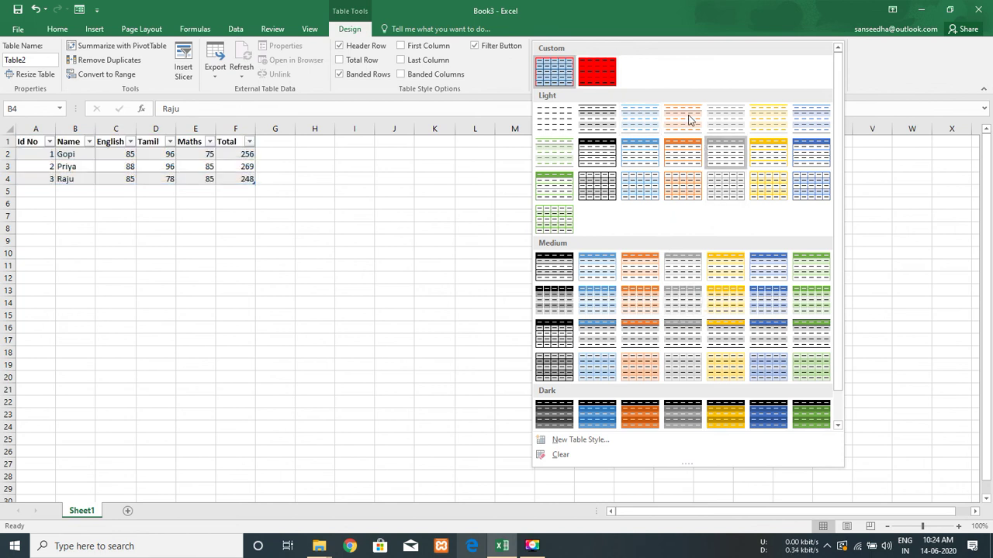
# Apply custom Table Style 2 to the marks table, then browse the Data, Insert and Home tabs.
pyautogui.click(554, 71)
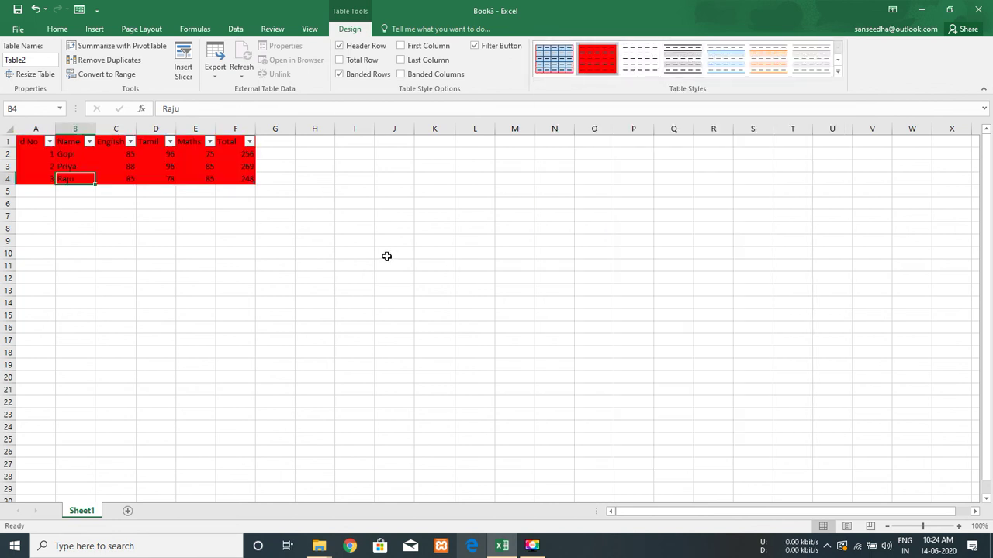
pyautogui.click(233, 30)
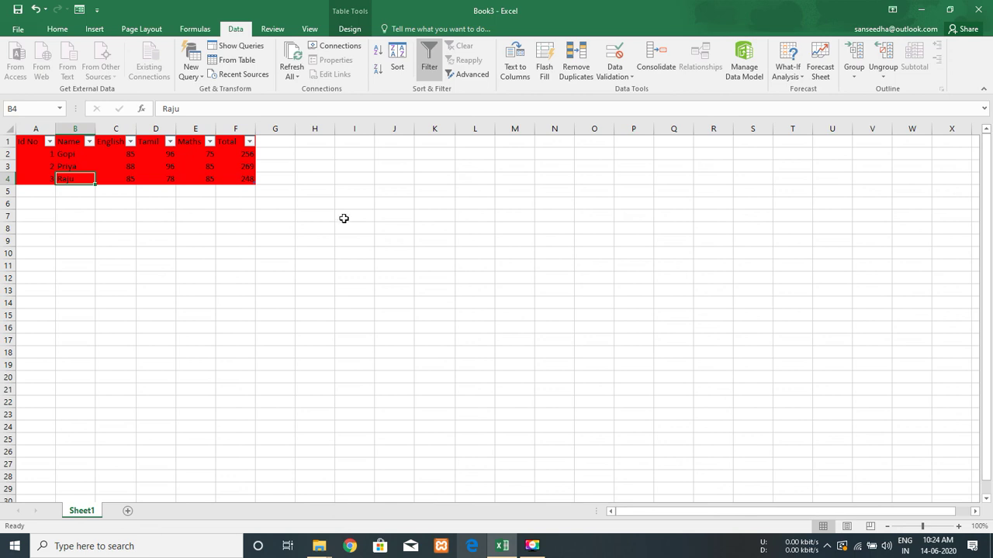
pyautogui.click(93, 30)
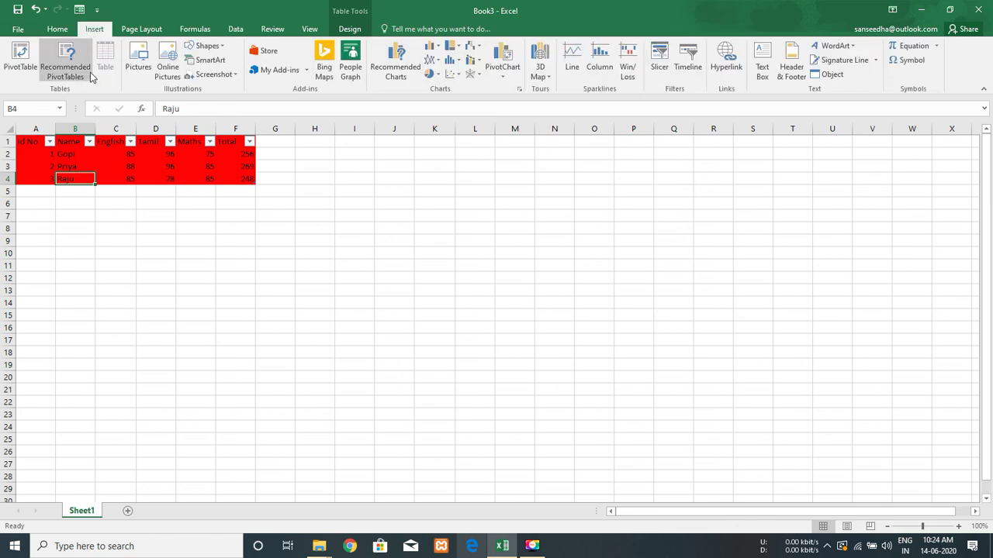
pyautogui.click(237, 29)
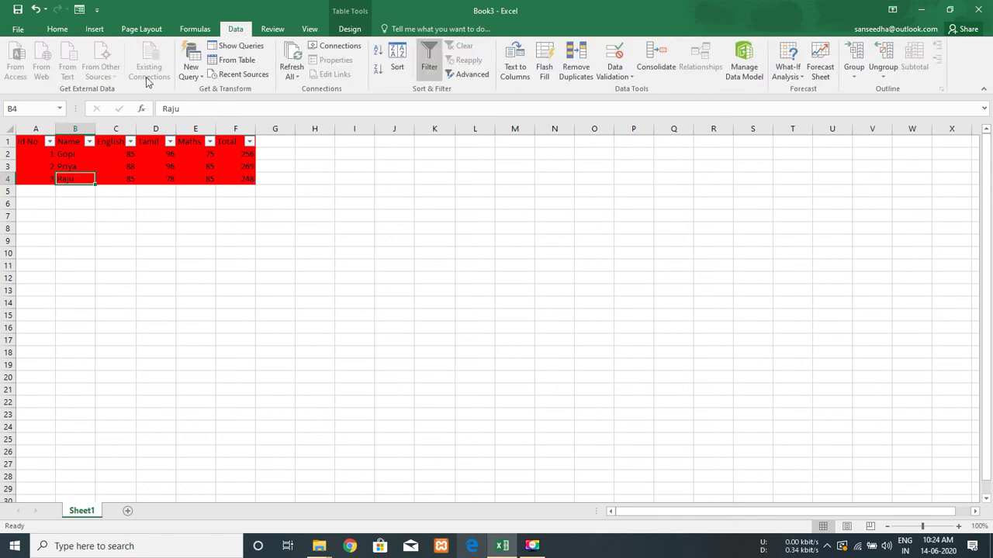
pyautogui.click(93, 29)
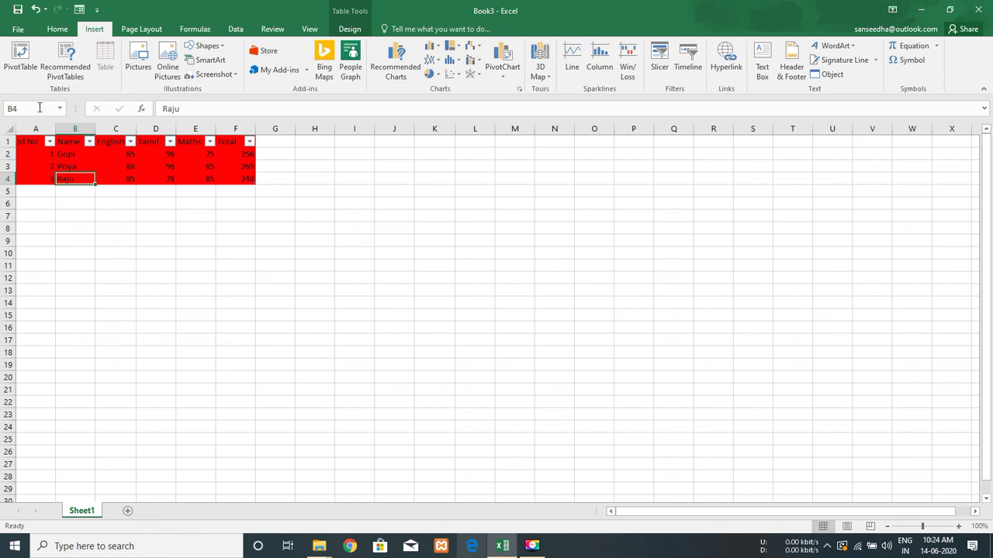
pyautogui.click(56, 34)
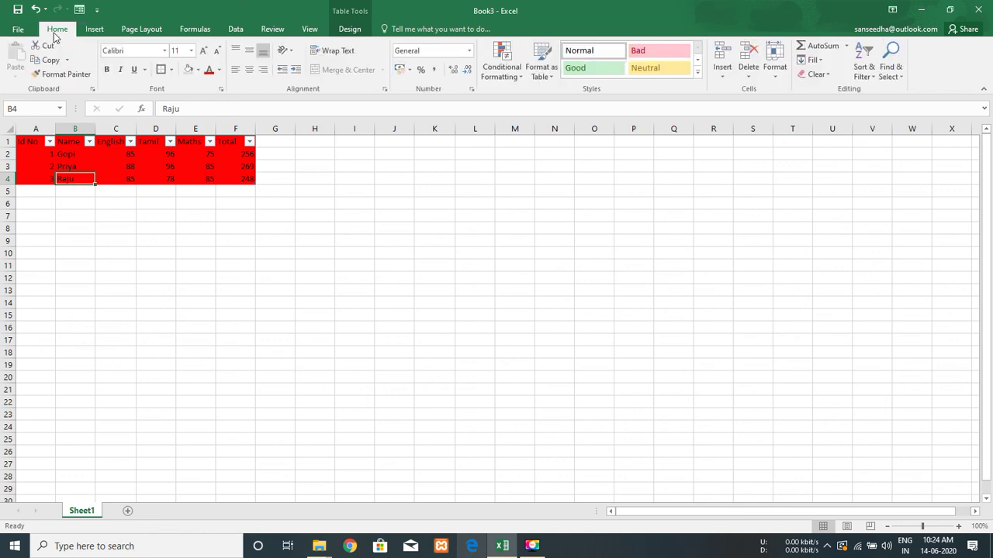